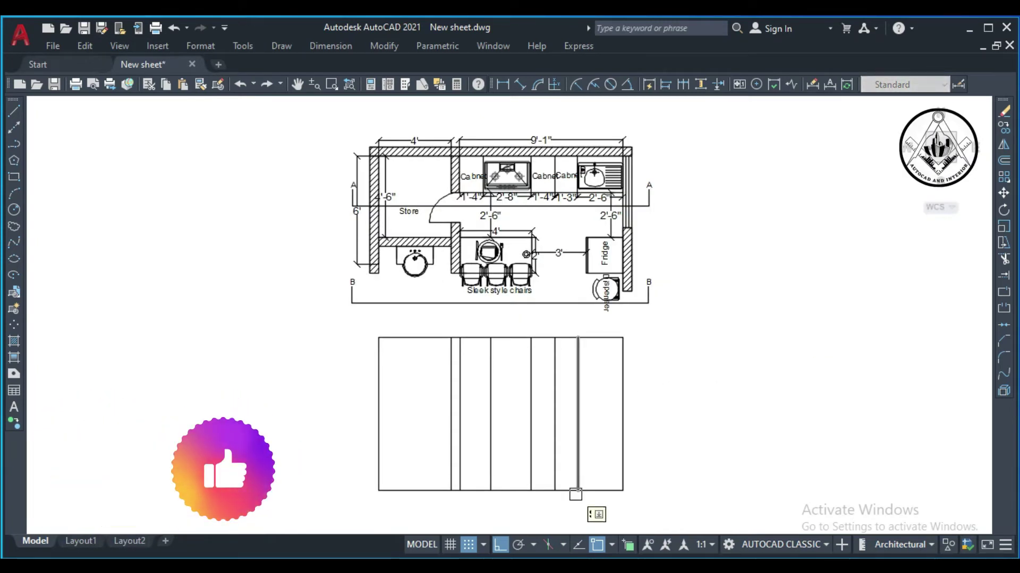
# Offset the elevation's bottom edge upward to form a thin base strip and a higher line.
pyautogui.click(596, 490)
pyautogui.click(602, 453)
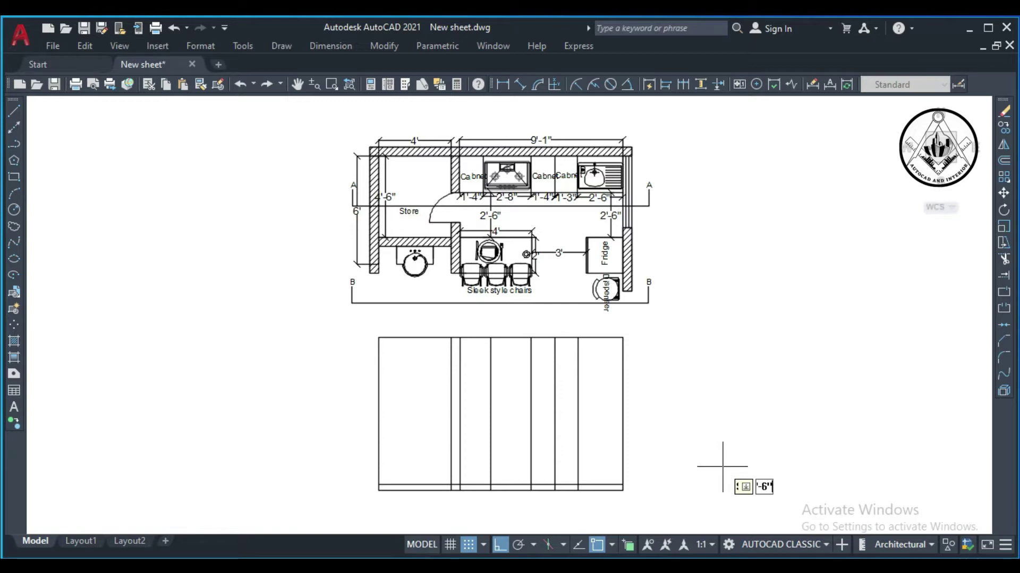
pyautogui.click(591, 479)
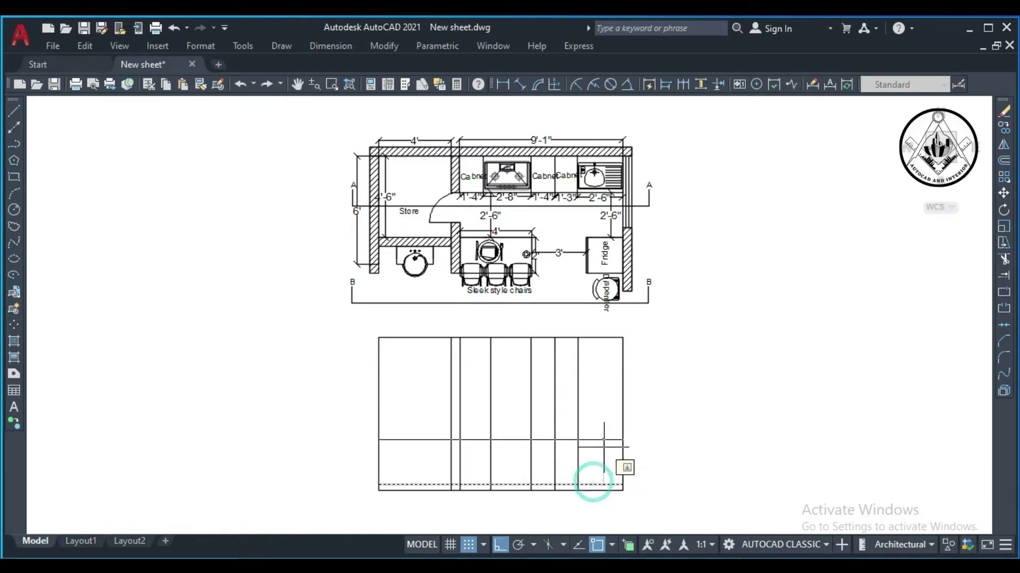
pyautogui.click(605, 417)
pyautogui.press('Escape')
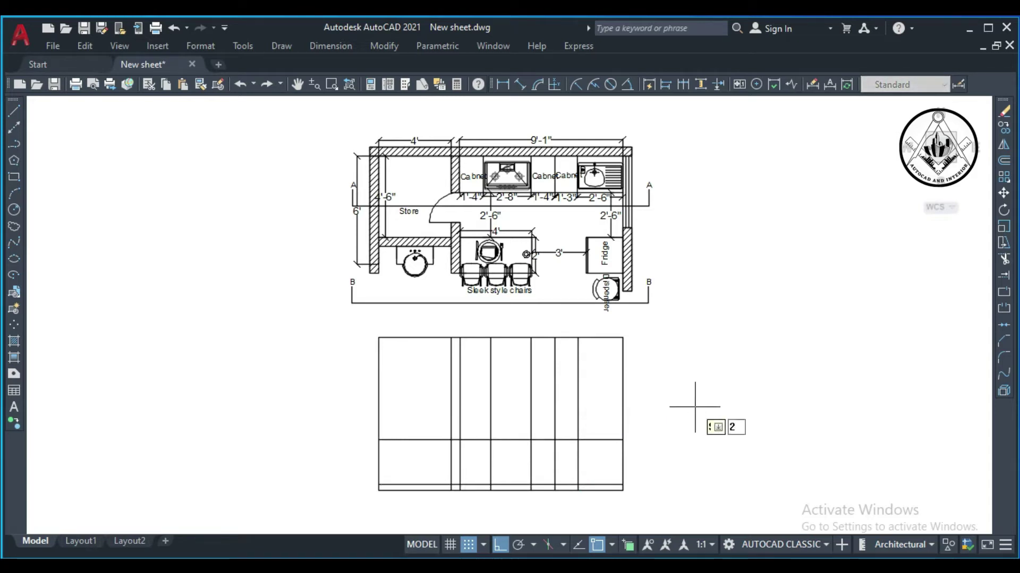
# Offset successive horizontal lines upward at distance 2 to create evenly spaced rows.
pyautogui.press('Return')
pyautogui.click(606, 441)
pyautogui.click(612, 393)
pyautogui.click(601, 405)
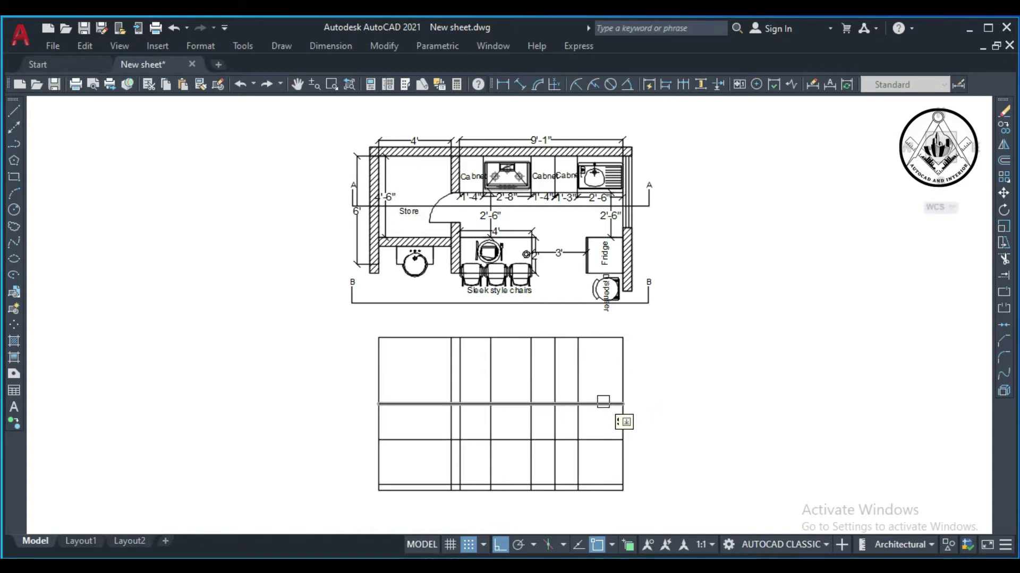
pyautogui.click(611, 374)
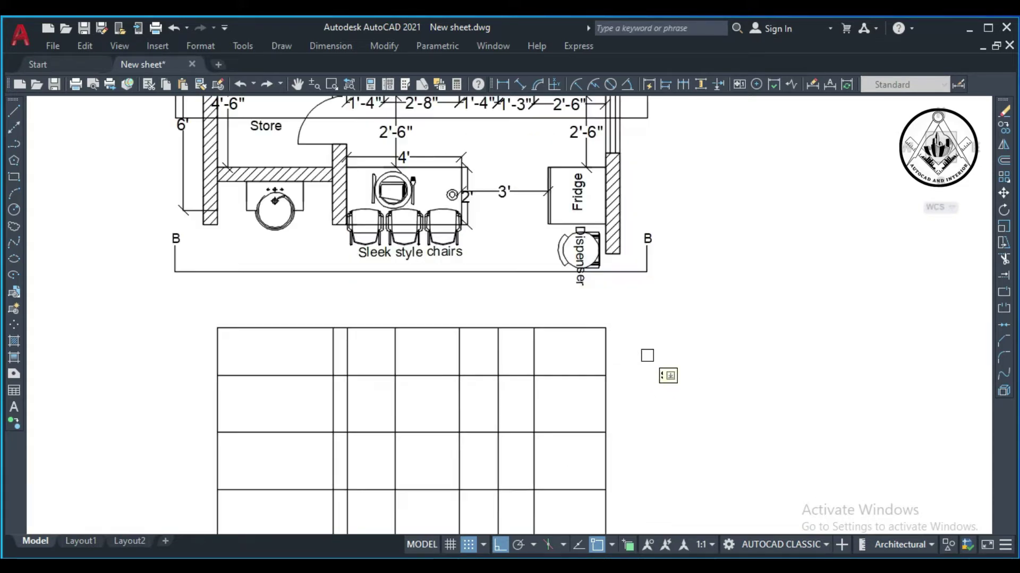
# Trim the vertical lines out of the bottom base strip with a fence.
pyautogui.press('Escape')
pyautogui.press('Return')
pyautogui.scroll(2, 546, 489)
pyautogui.scroll(3, 587, 473)
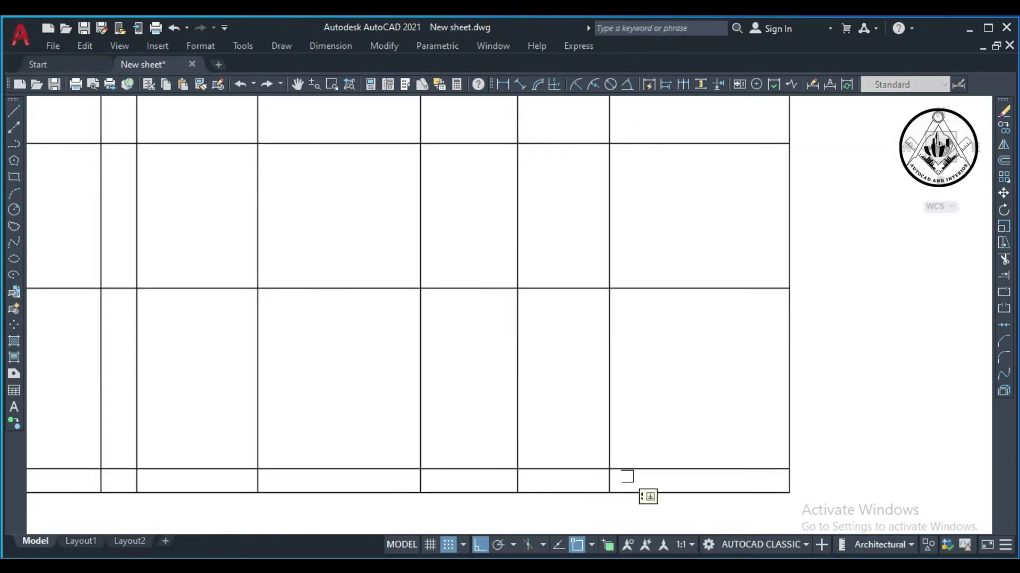
pyautogui.click(632, 479)
pyautogui.scroll(-2, 507, 481)
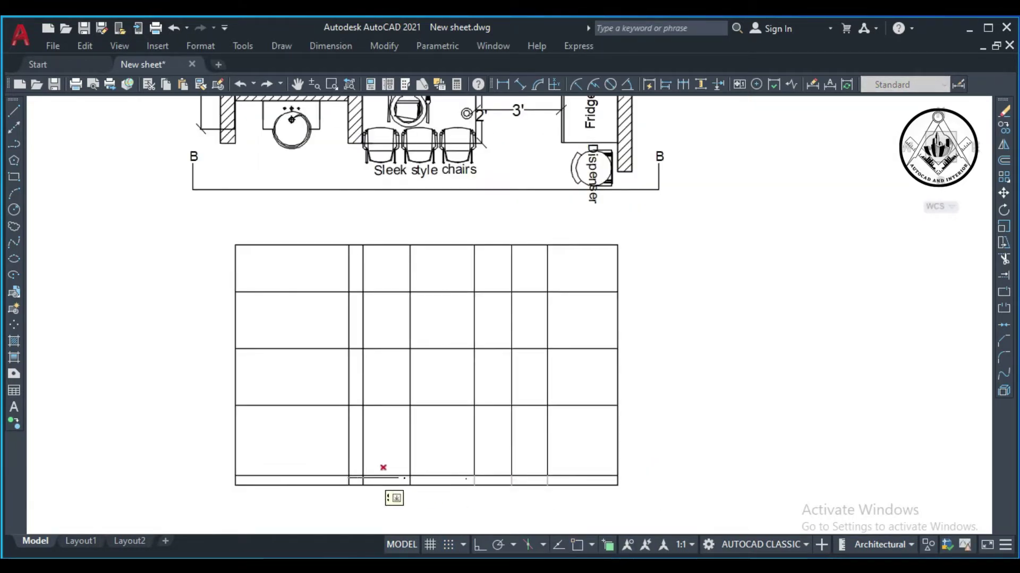
pyautogui.click(340, 481)
pyautogui.press('Return')
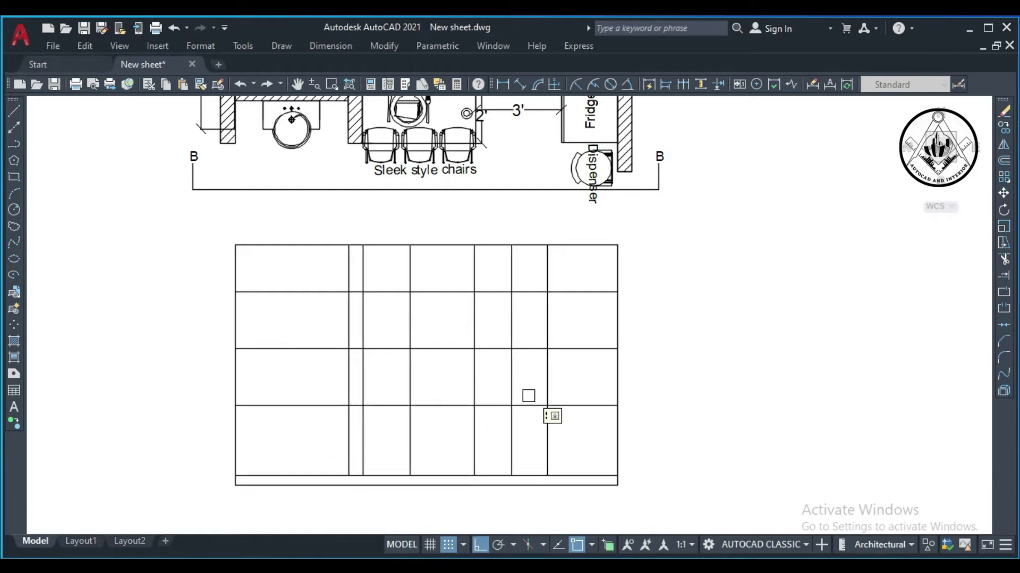
# Fence-trim the vertical lines from the middle band and the top band.
pyautogui.moveTo(570, 380); pyautogui.dragTo(338, 380)
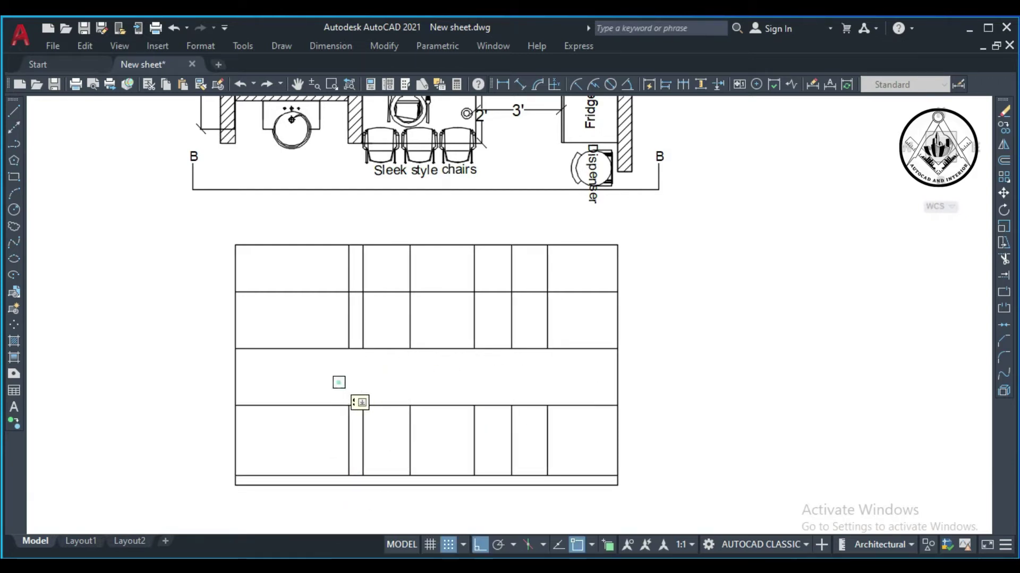
pyautogui.moveTo(567, 272); pyautogui.dragTo(320, 273)
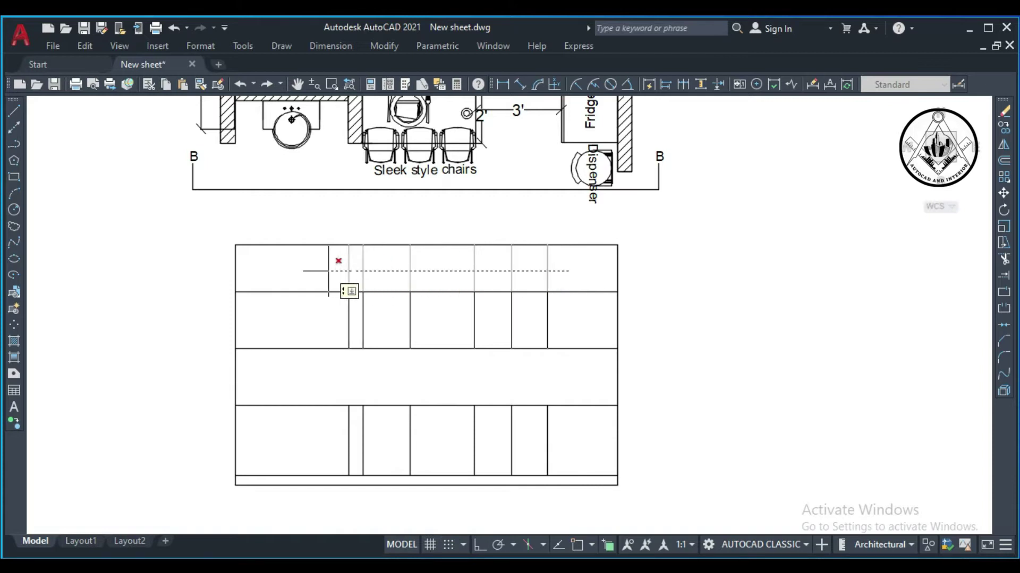
pyautogui.scroll(-2, 632, 329)
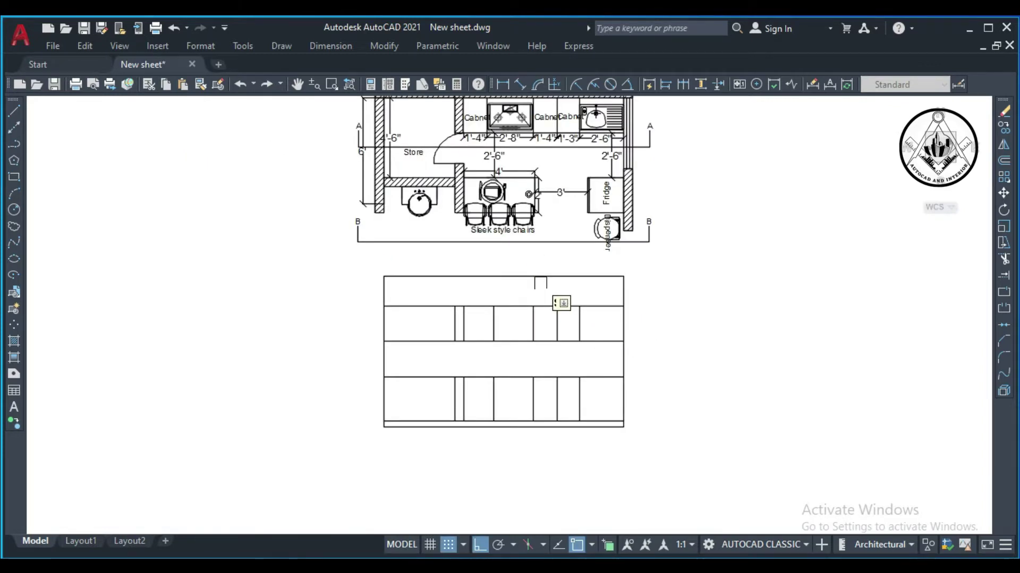
pyautogui.scroll(-1, 568, 290)
pyautogui.scroll(1, 542, 265)
# Extend the wall's left and right lines through the middle band.
pyautogui.press('Escape')
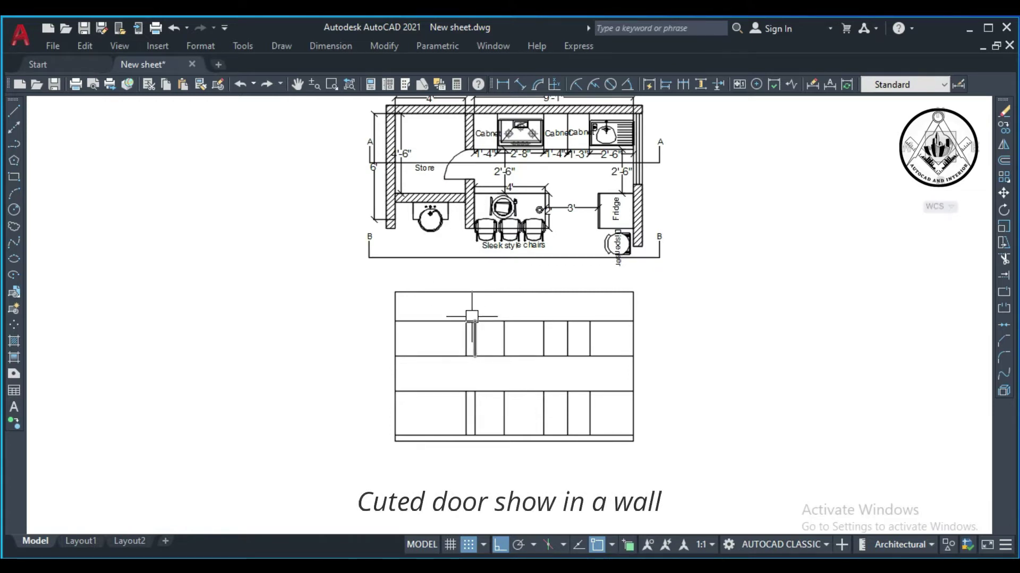
pyautogui.scroll(2, 468, 396)
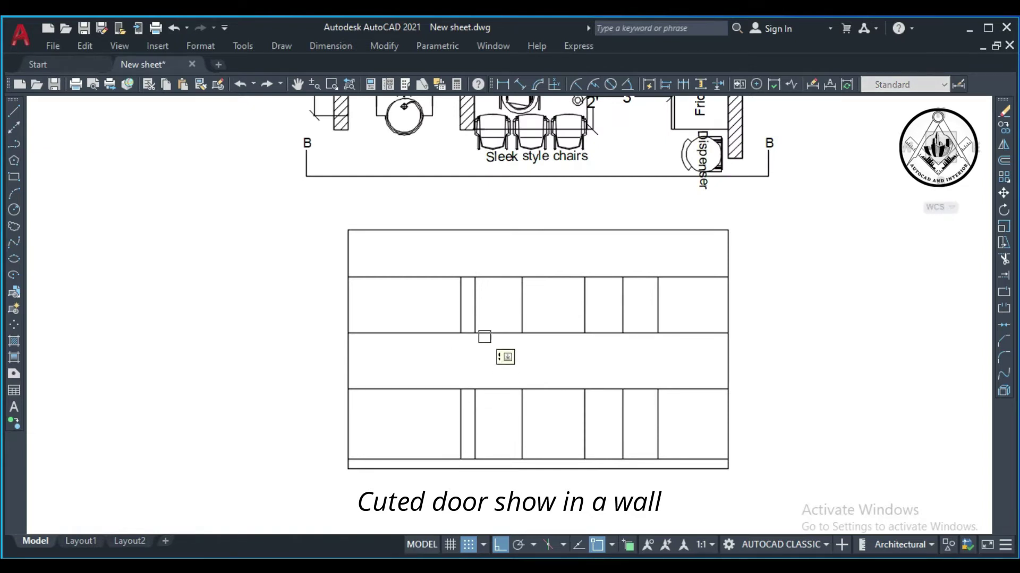
pyautogui.click(475, 319)
pyautogui.click(460, 317)
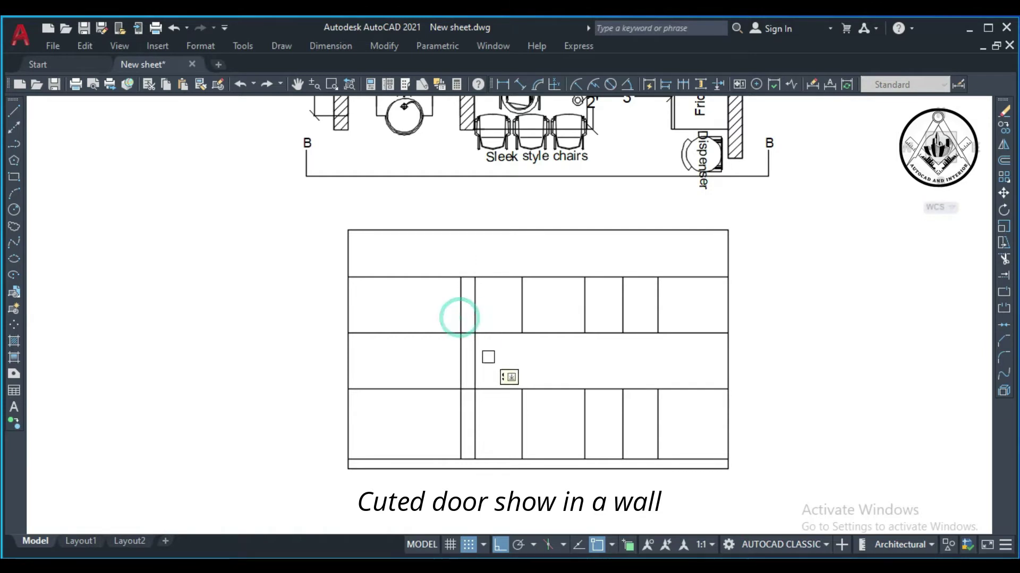
pyautogui.press('Escape')
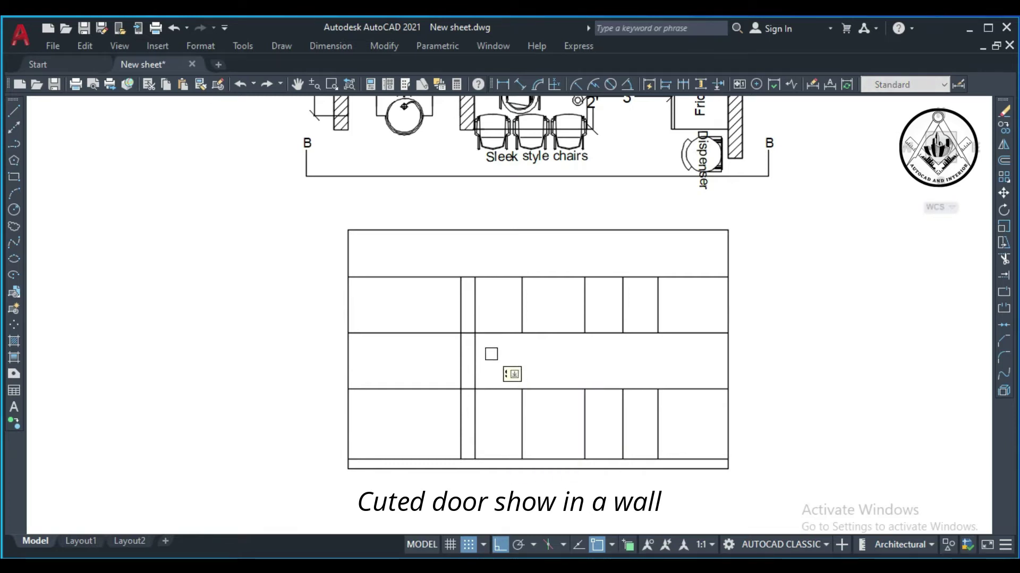
pyautogui.scroll(2, 468, 345)
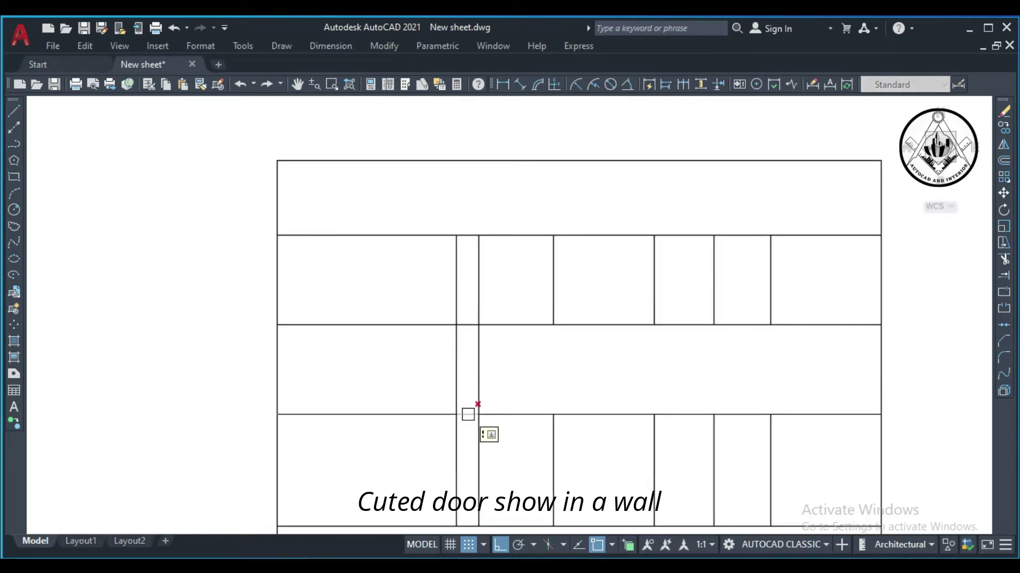
pyautogui.scroll(-2, 496, 385)
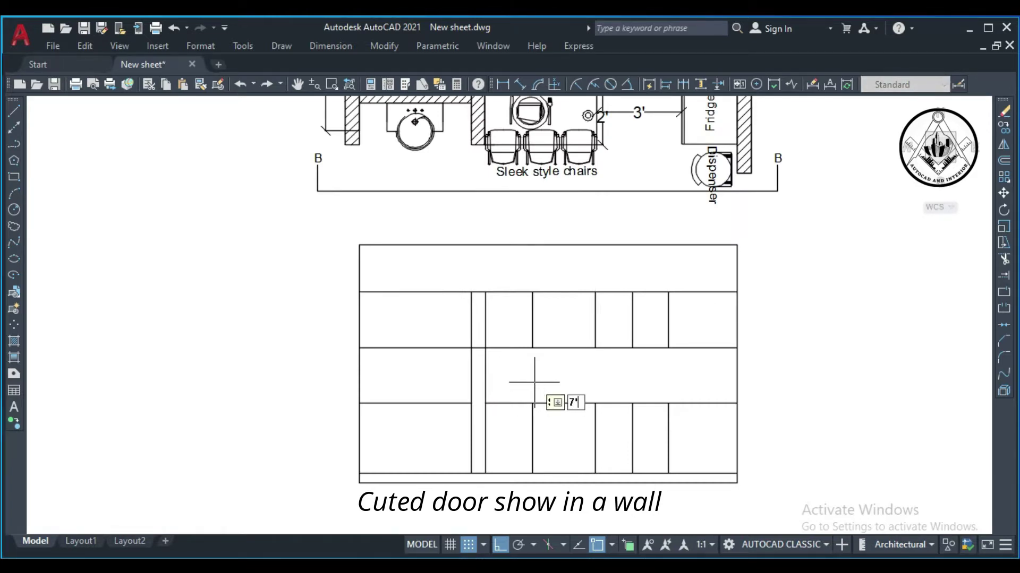
# Offset the bottom line 7' upward and extend the wall line up to it.
pyautogui.press('Return')
pyautogui.click(520, 484)
pyautogui.click(509, 451)
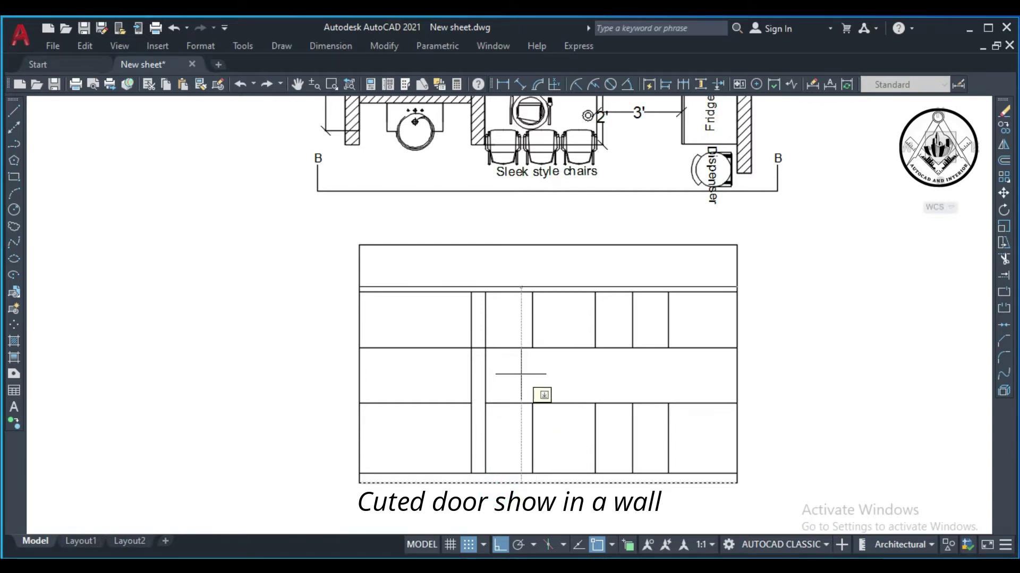
pyautogui.rightClick(521, 374)
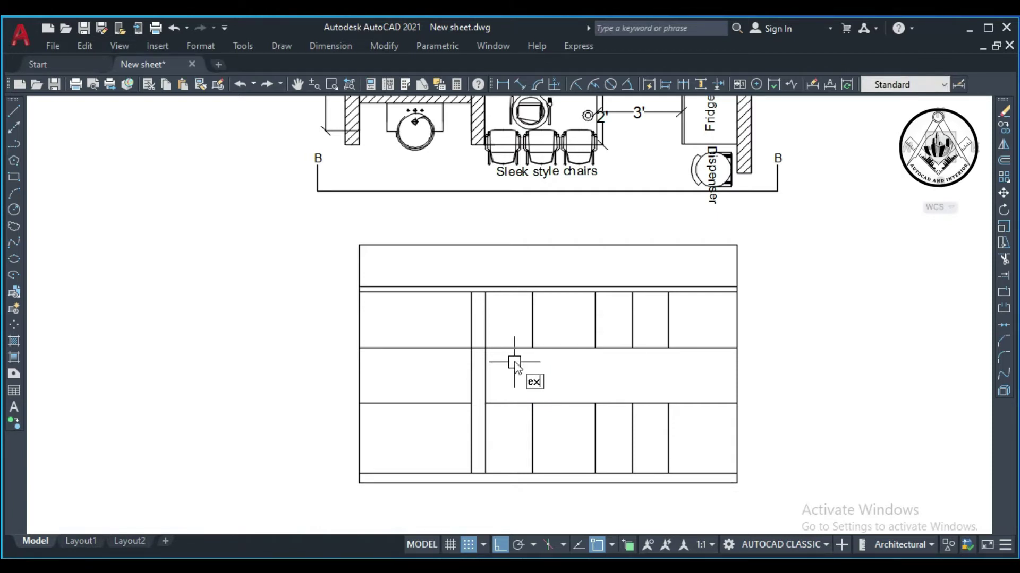
pyautogui.press('space')
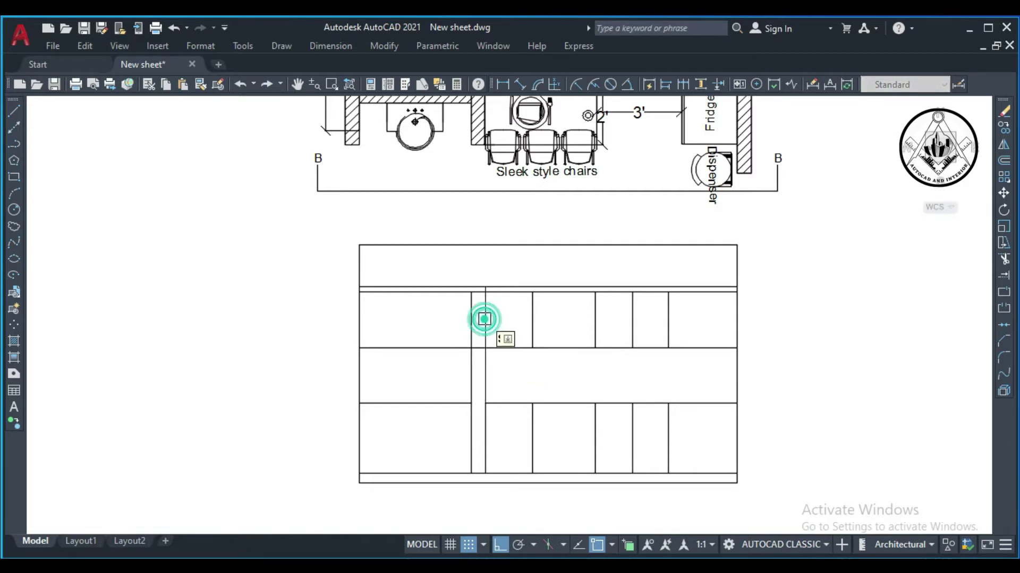
pyautogui.click(478, 318)
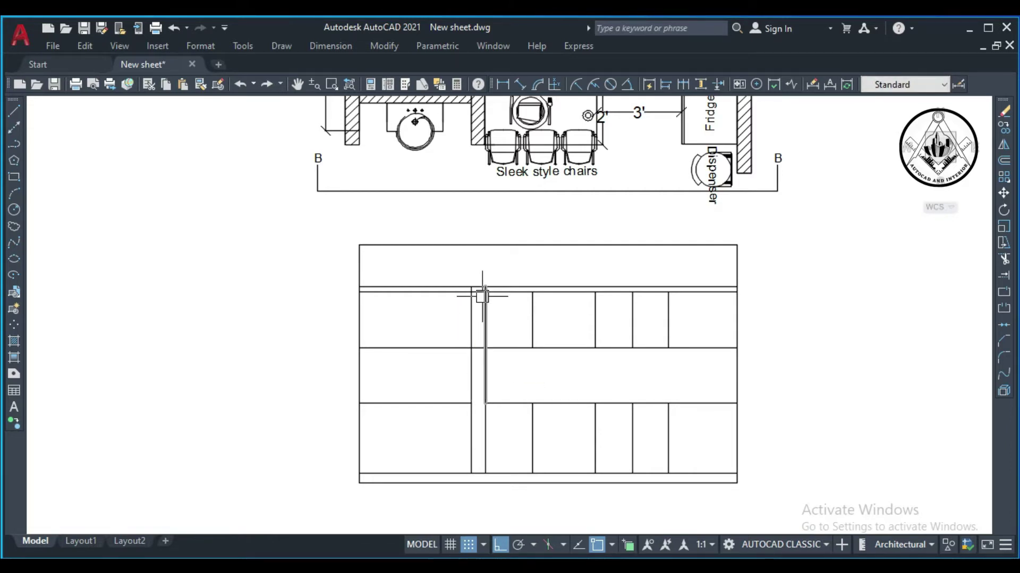
pyautogui.scroll(2, 482, 297)
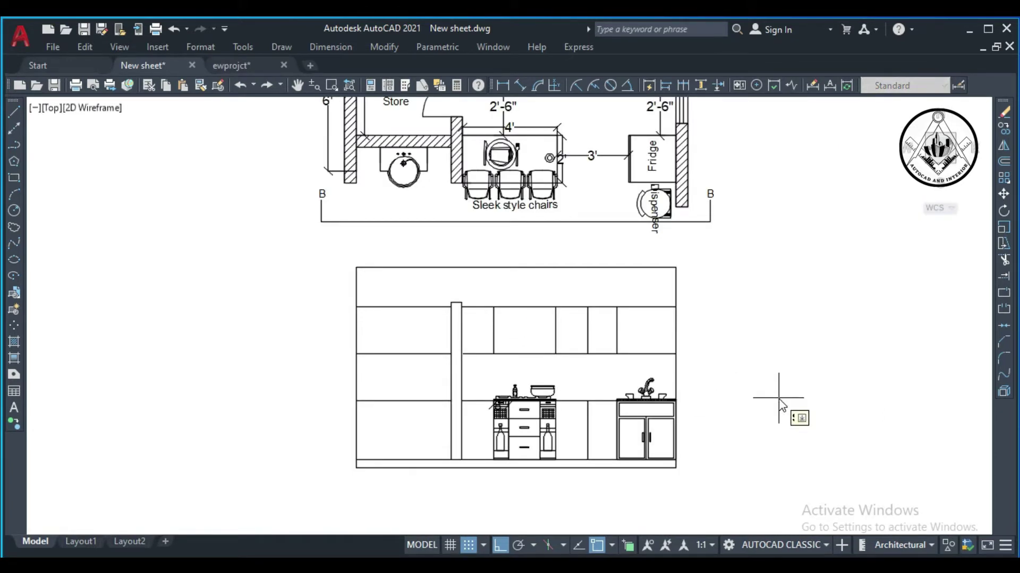
# Offset the wall line, countertop line and stove cabinet's left edge by 1'.
pyautogui.write("1'")
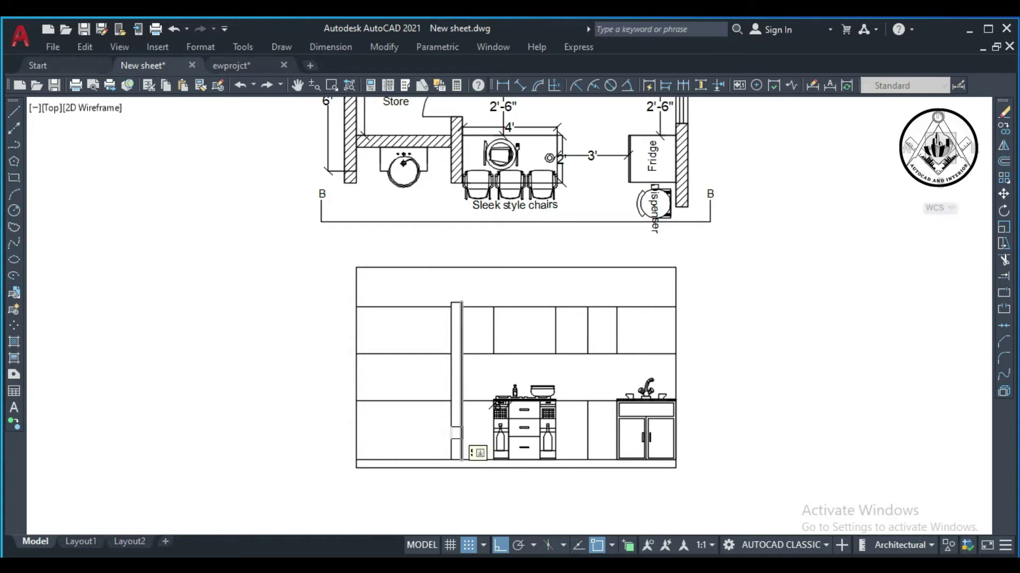
pyautogui.scroll(4, 478, 454)
pyautogui.scroll(2, 491, 457)
pyautogui.click(441, 399)
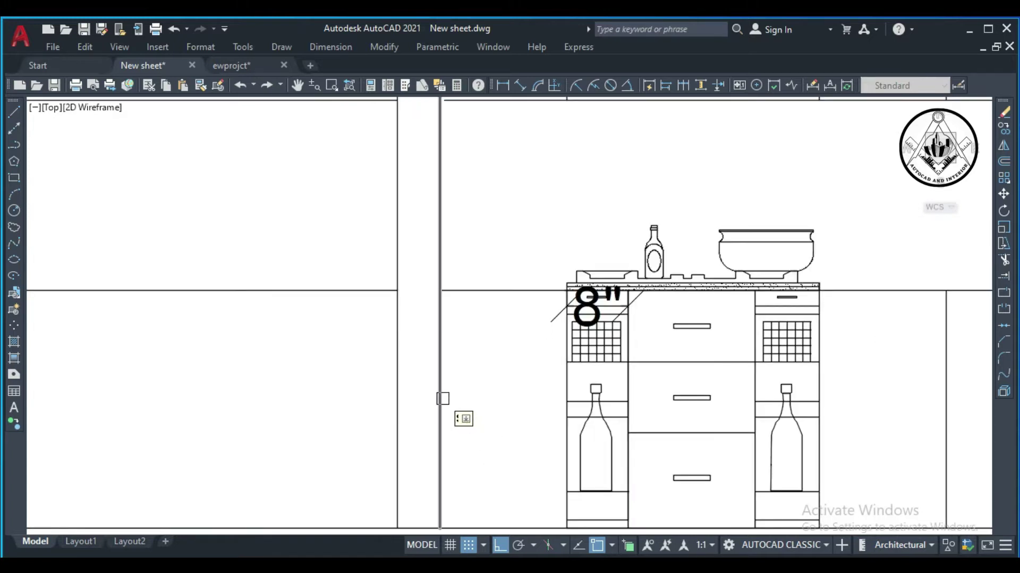
pyautogui.click(478, 410)
pyautogui.click(502, 291)
pyautogui.click(497, 330)
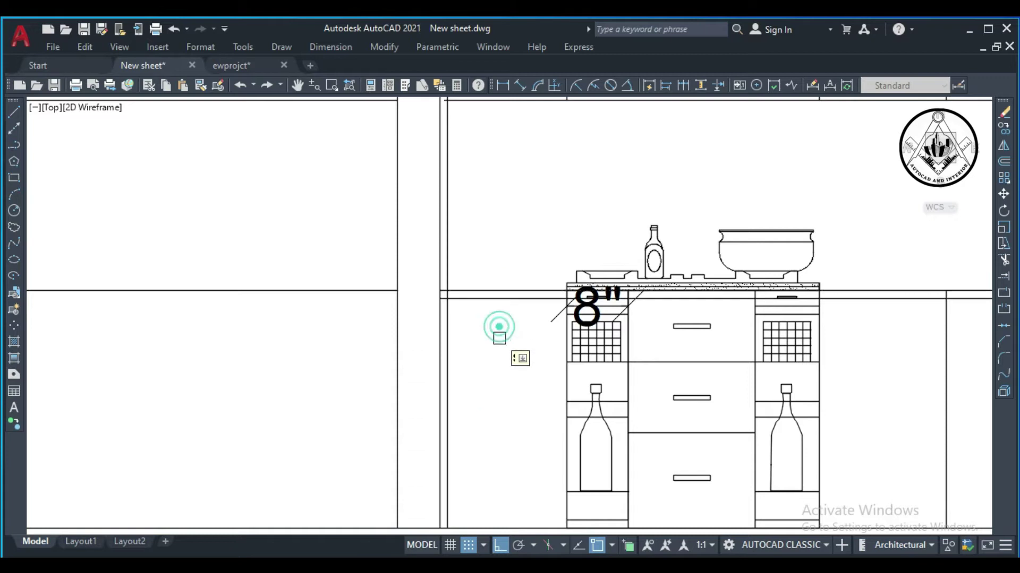
pyautogui.click(567, 389)
pyautogui.click(517, 398)
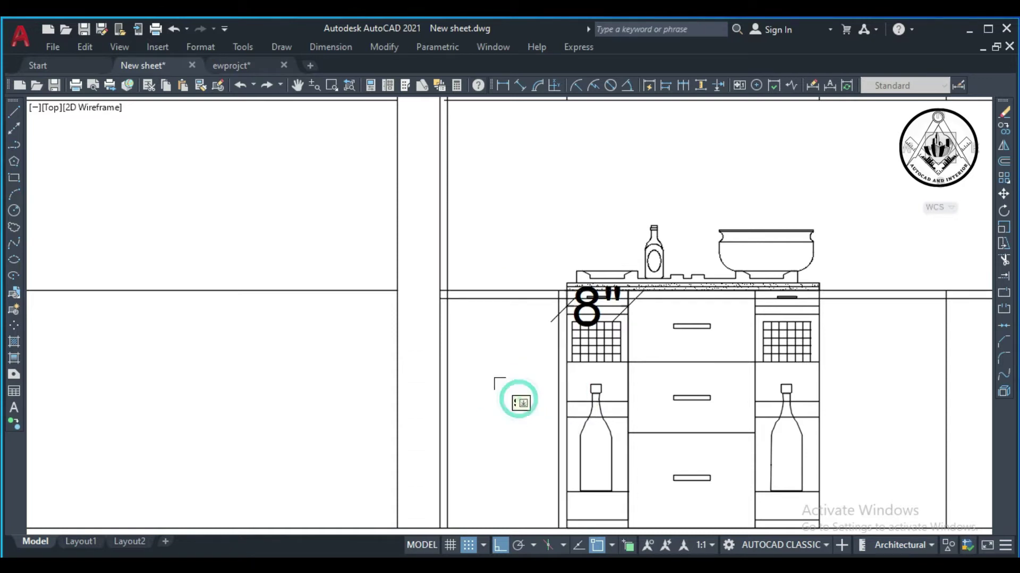
# Offset the stove's right edge, the next vertical and the sink cabinet's left edge by 1'.
pyautogui.scroll(-1, 496, 451)
pyautogui.scroll(1, 496, 476)
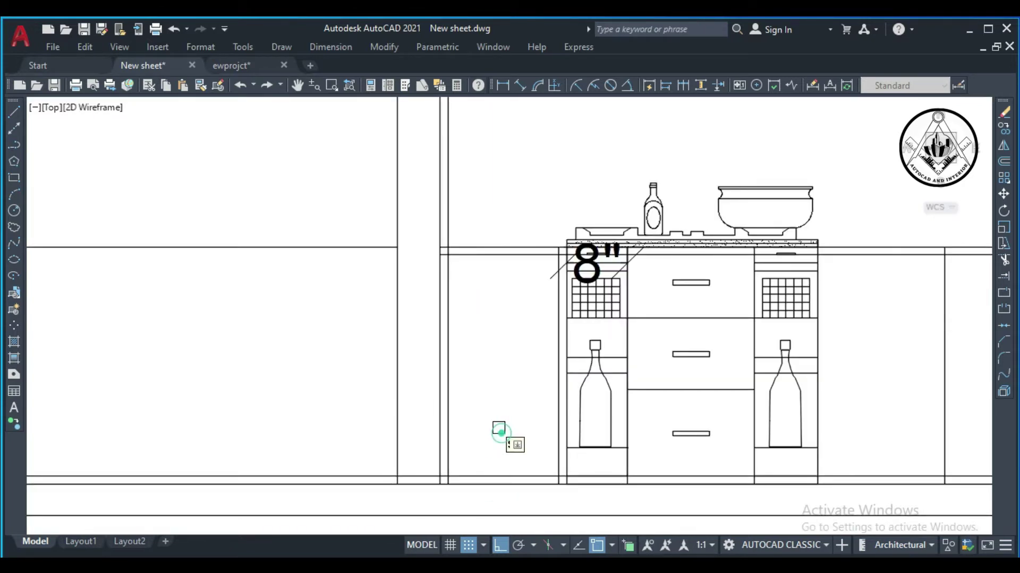
pyautogui.scroll(-2, 496, 425)
pyautogui.scroll(2, 646, 422)
pyautogui.click(573, 401)
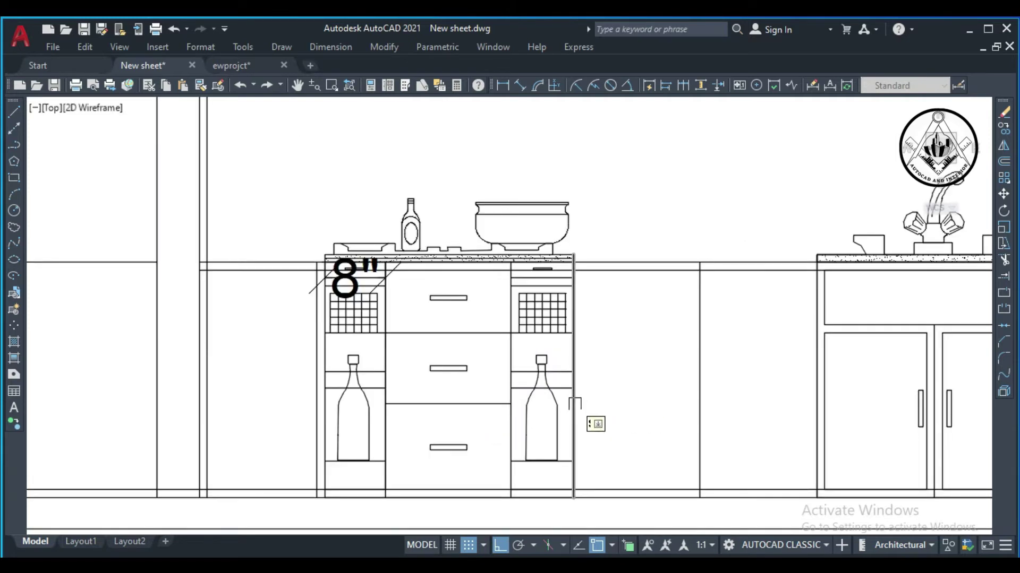
pyautogui.click(595, 406)
pyautogui.click(699, 405)
pyautogui.click(639, 409)
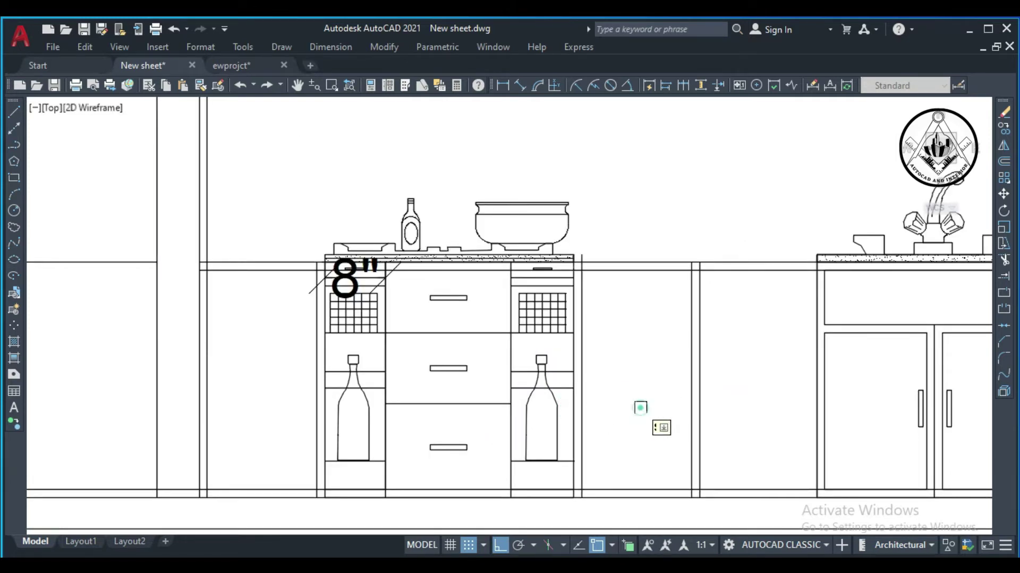
pyautogui.click(816, 395)
pyautogui.click(780, 392)
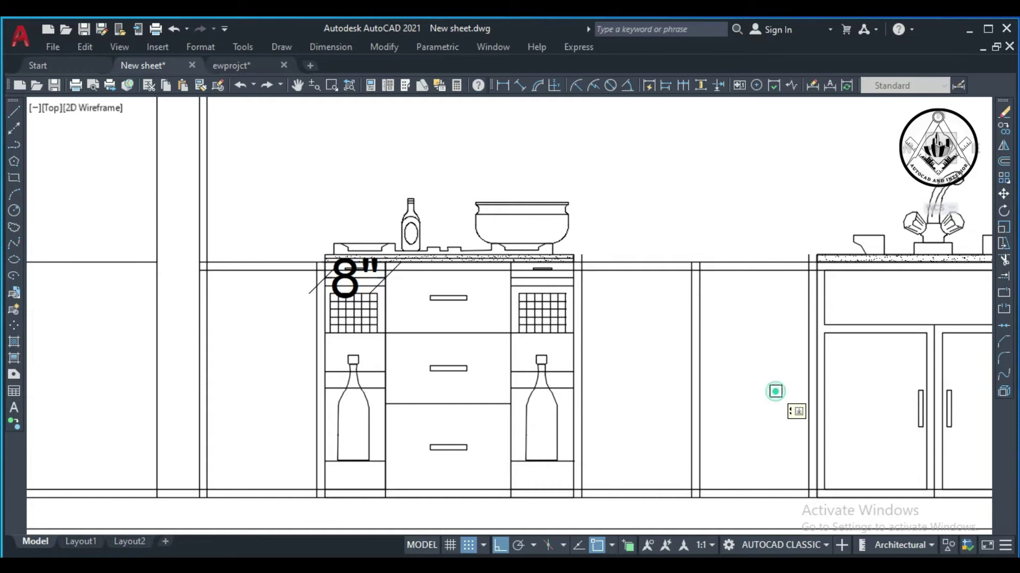
pyautogui.press('Escape')
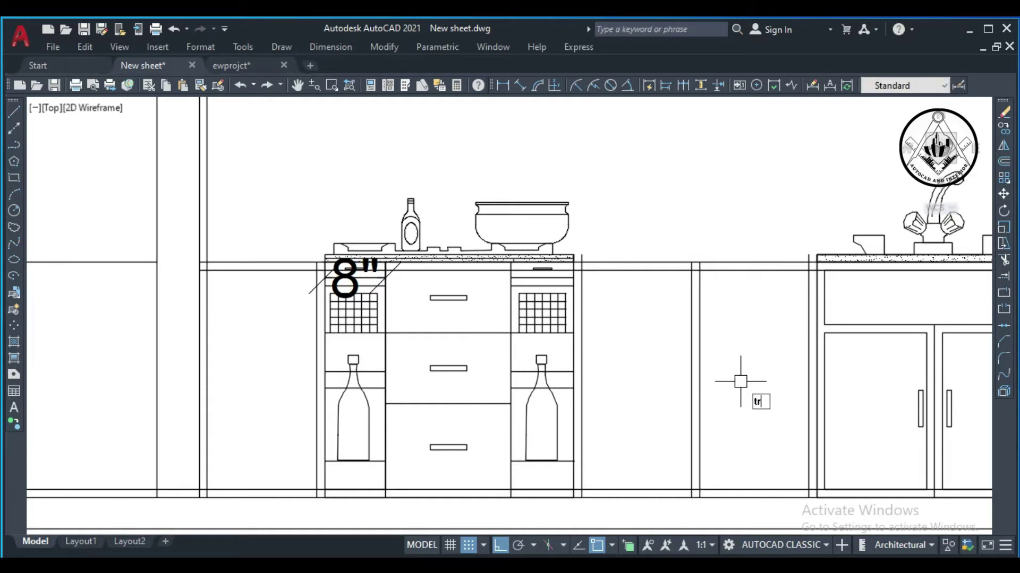
# Trim the stray line ends and short stubs along the countertop and left counter edge.
pyautogui.press('Return')
pyautogui.scroll(4, 804, 260)
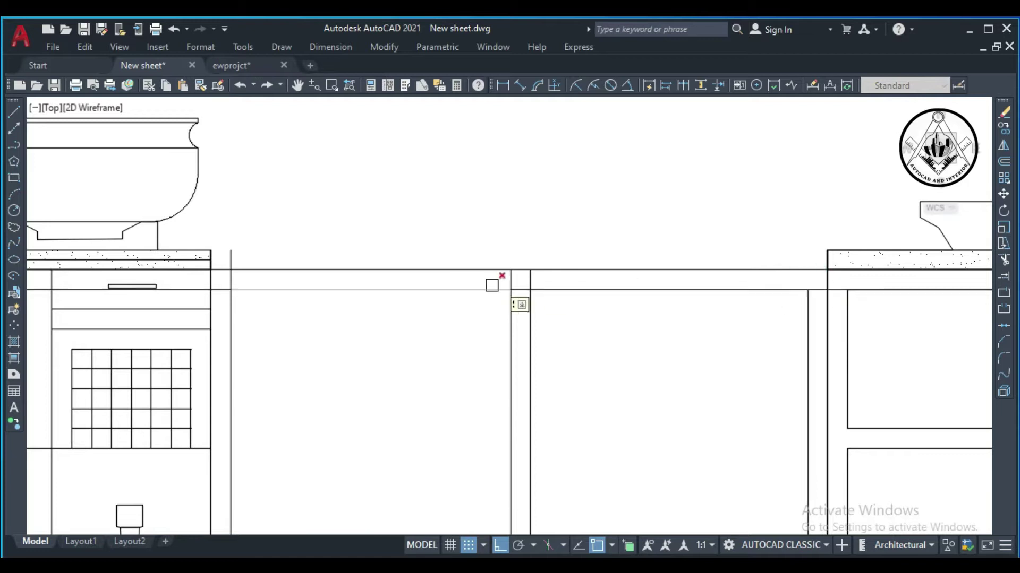
pyautogui.click(528, 280)
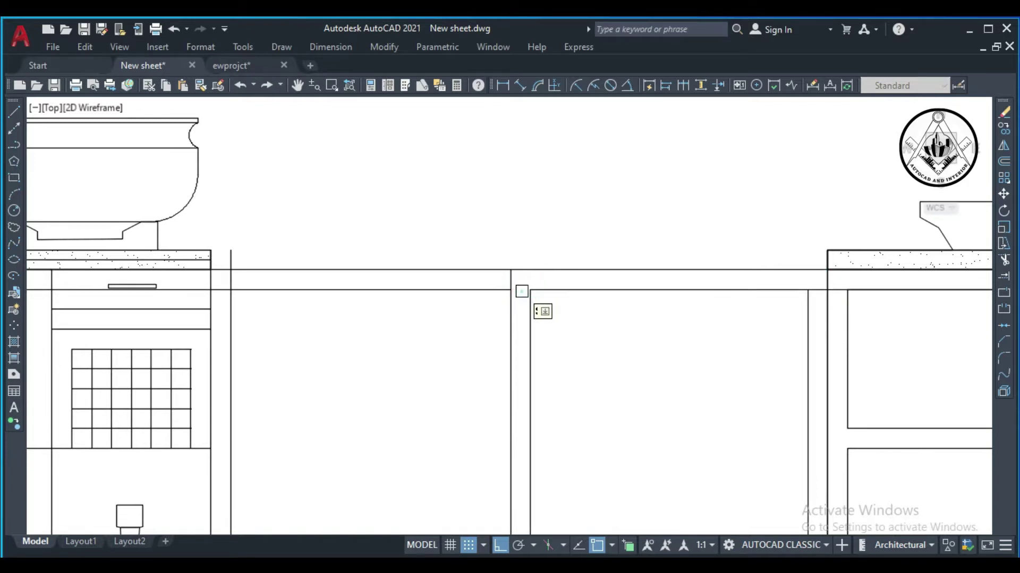
pyautogui.click(511, 280)
pyautogui.scroll(-3, 542, 244)
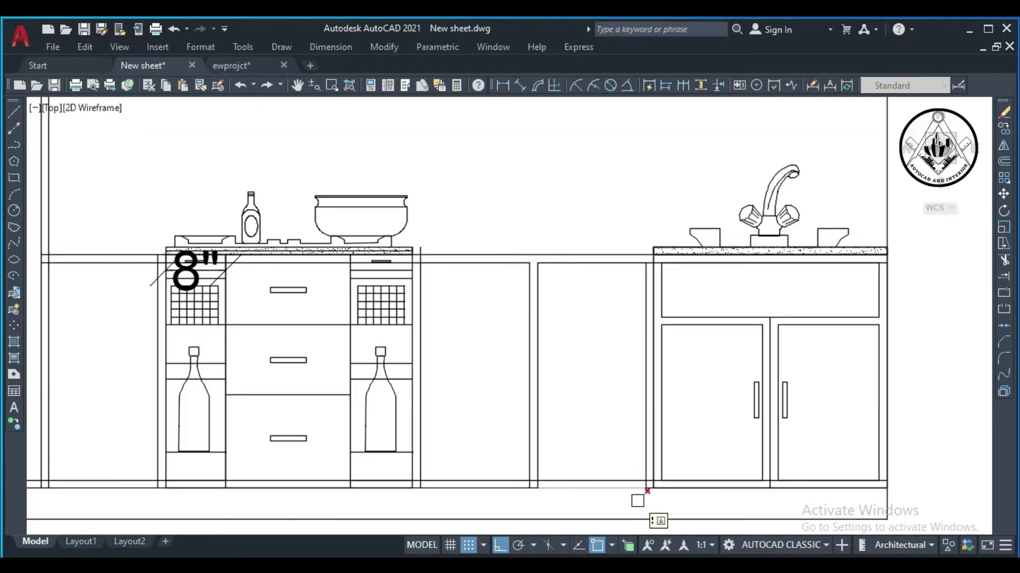
pyautogui.scroll(4, 642, 493)
pyautogui.click(661, 463)
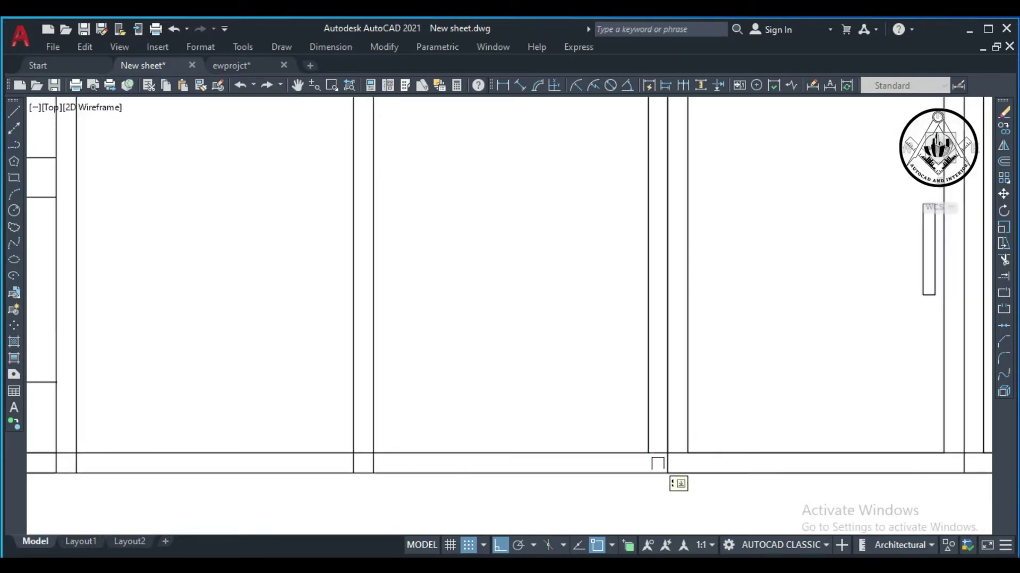
pyautogui.scroll(2, 650, 464)
pyautogui.scroll(-3, 659, 461)
pyautogui.scroll(3, 665, 453)
pyautogui.click(664, 446)
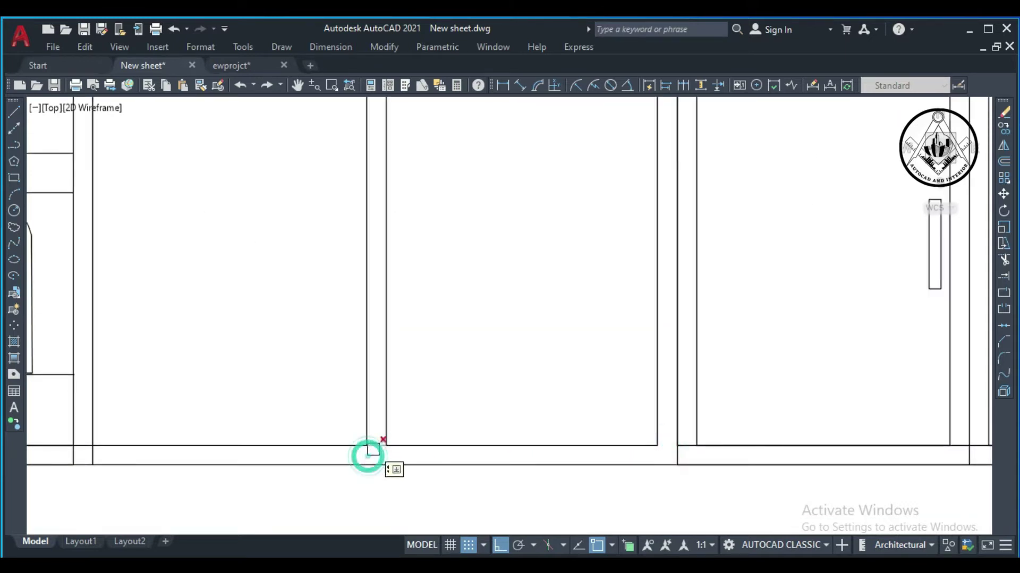
pyautogui.scroll(-3, 375, 446)
pyautogui.scroll(3, 371, 451)
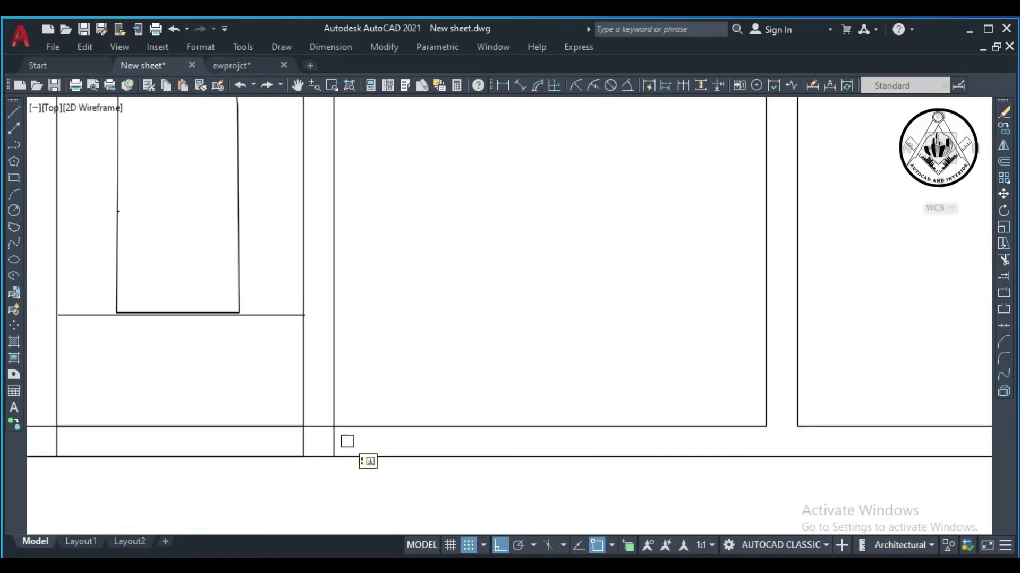
pyautogui.scroll(-2, 322, 427)
pyautogui.scroll(-1, 413, 459)
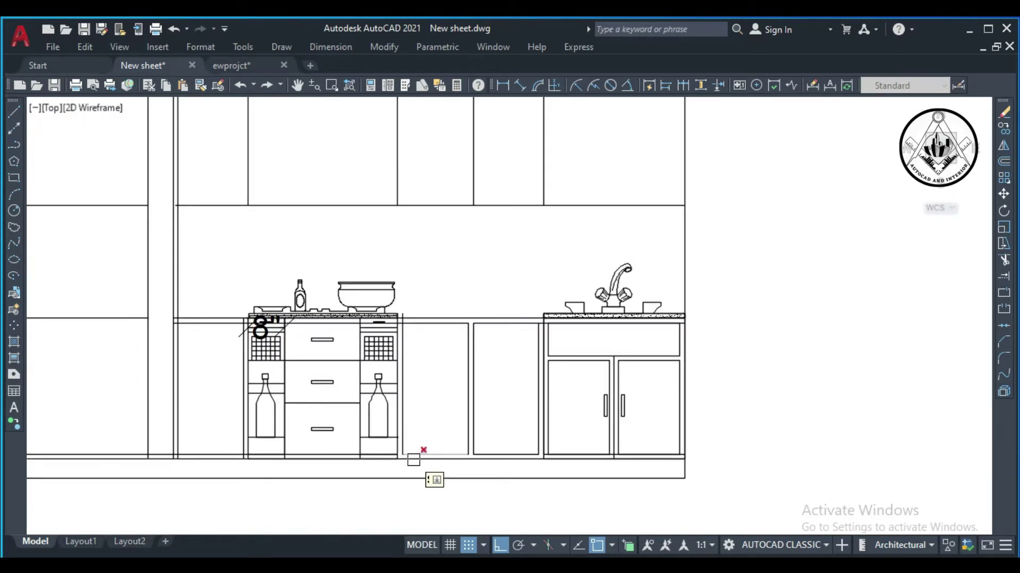
pyautogui.scroll(5, 408, 325)
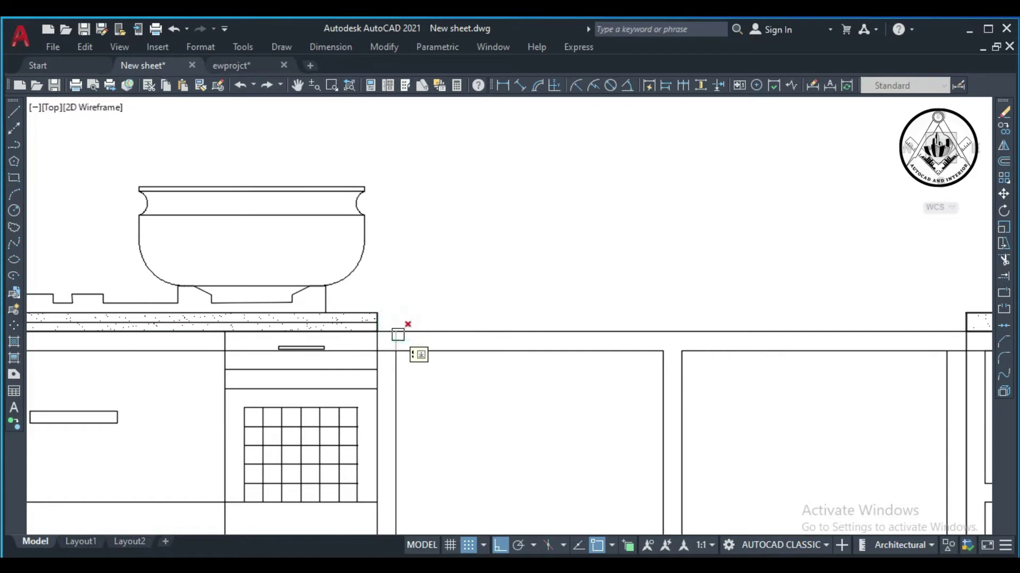
pyautogui.scroll(-5, 533, 318)
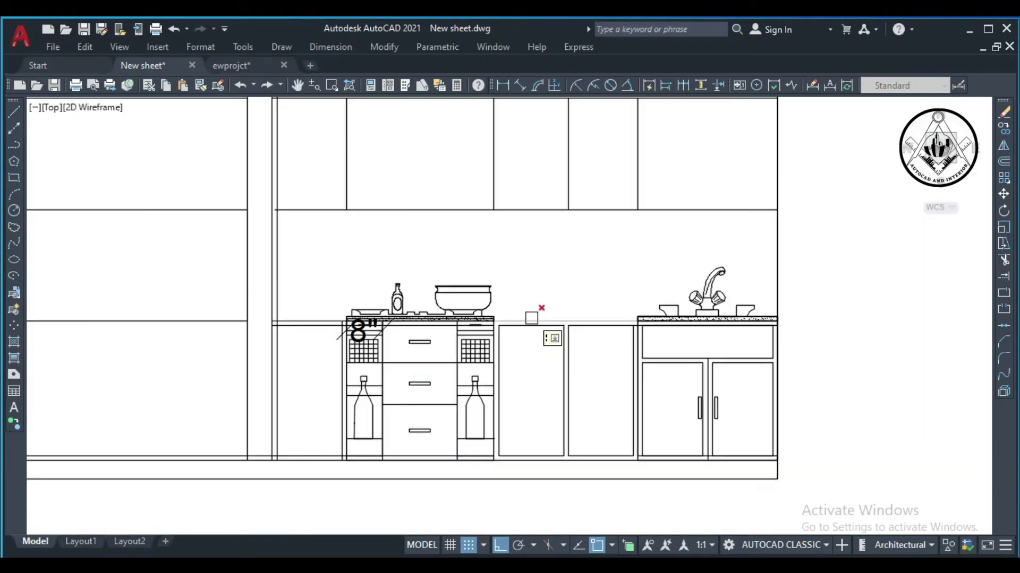
pyautogui.scroll(3, 342, 305)
pyautogui.scroll(5, 360, 305)
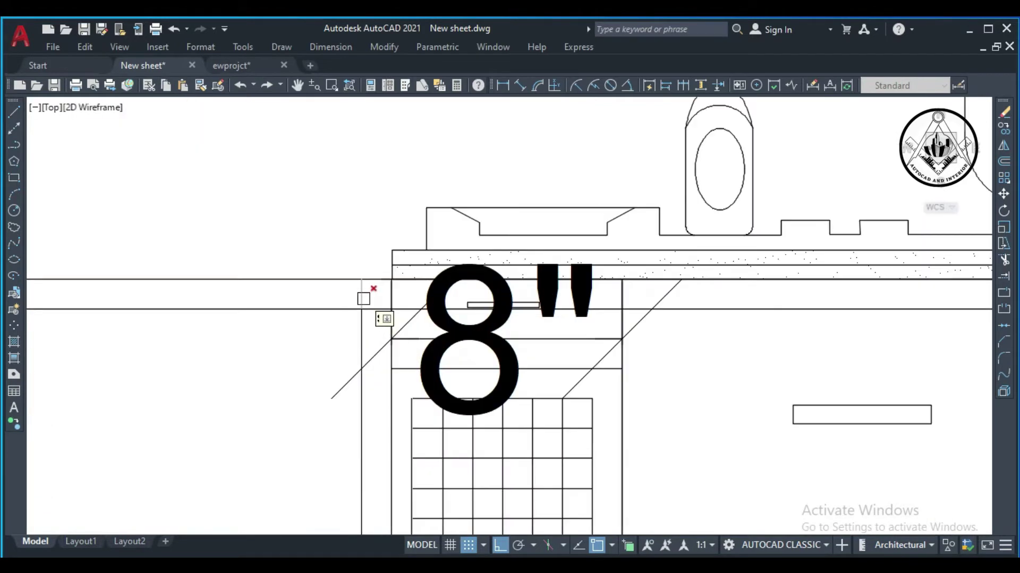
pyautogui.scroll(-5, 370, 303)
pyautogui.scroll(2, 372, 439)
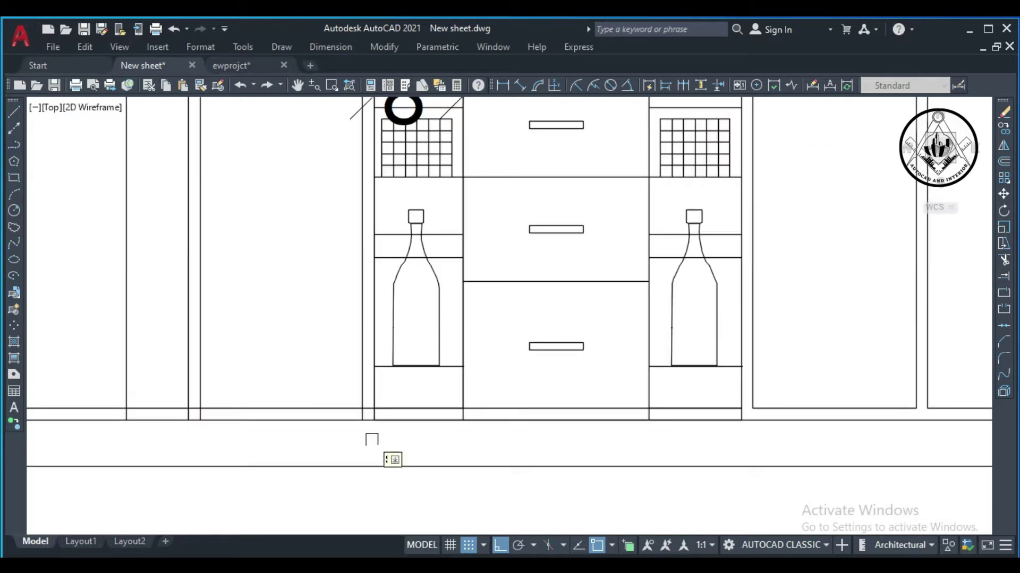
pyautogui.scroll(2, 371, 440)
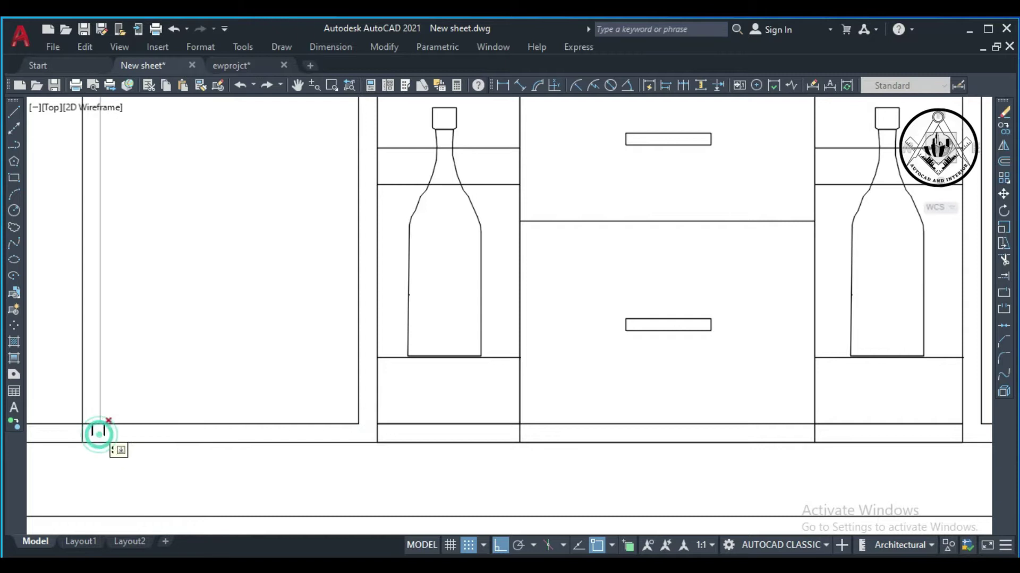
pyautogui.scroll(-5, 185, 433)
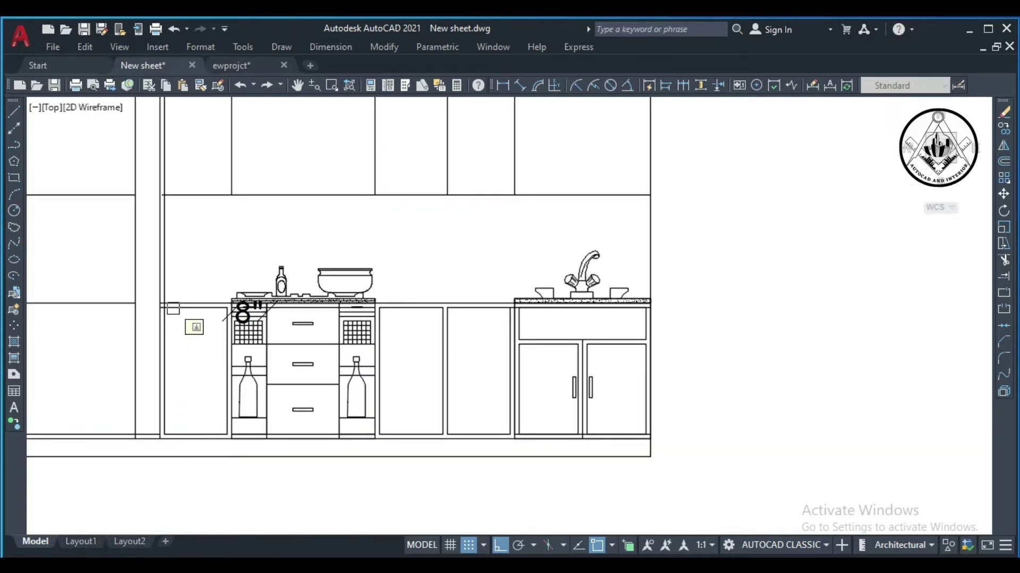
pyautogui.scroll(4, 173, 308)
pyautogui.scroll(2, 150, 296)
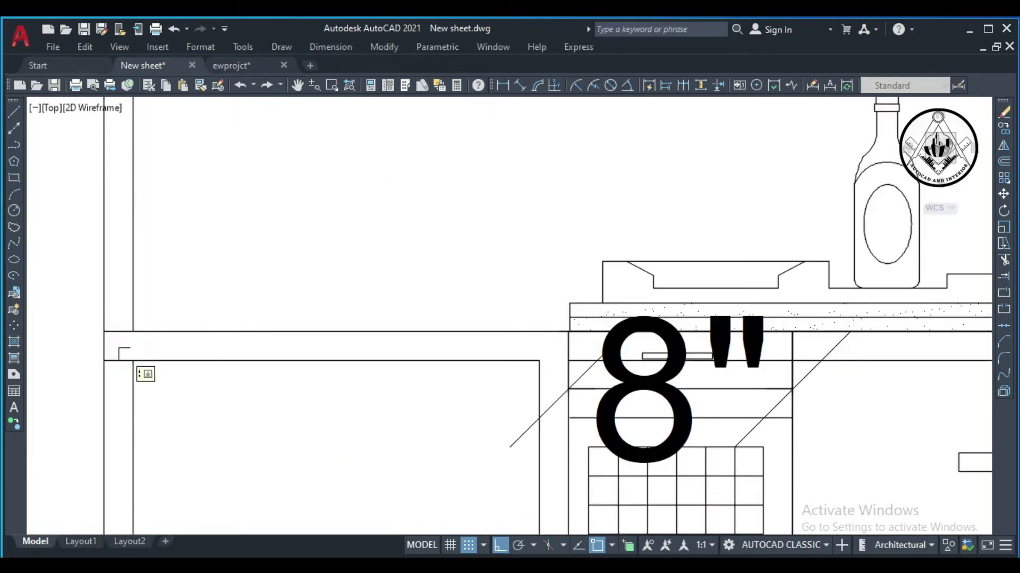
pyautogui.click(119, 359)
# Delete the extra vertical beside the left cabinet and the leftover base lines under the stove.
pyautogui.click(133, 268)
pyautogui.scroll(-3, 280, 259)
pyautogui.scroll(-1, 272, 266)
pyautogui.scroll(1, 203, 400)
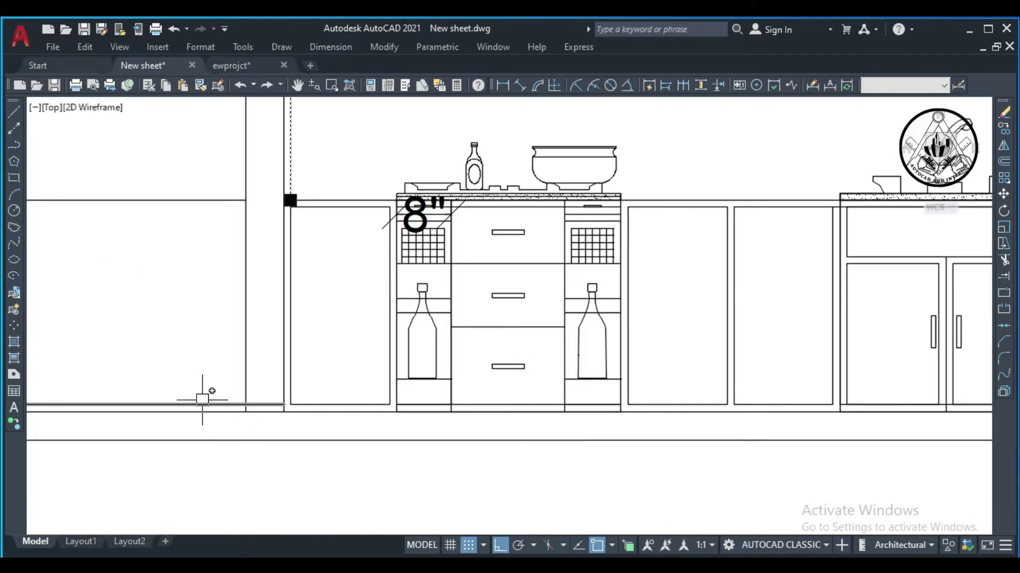
pyautogui.click(204, 403)
pyautogui.press('Delete')
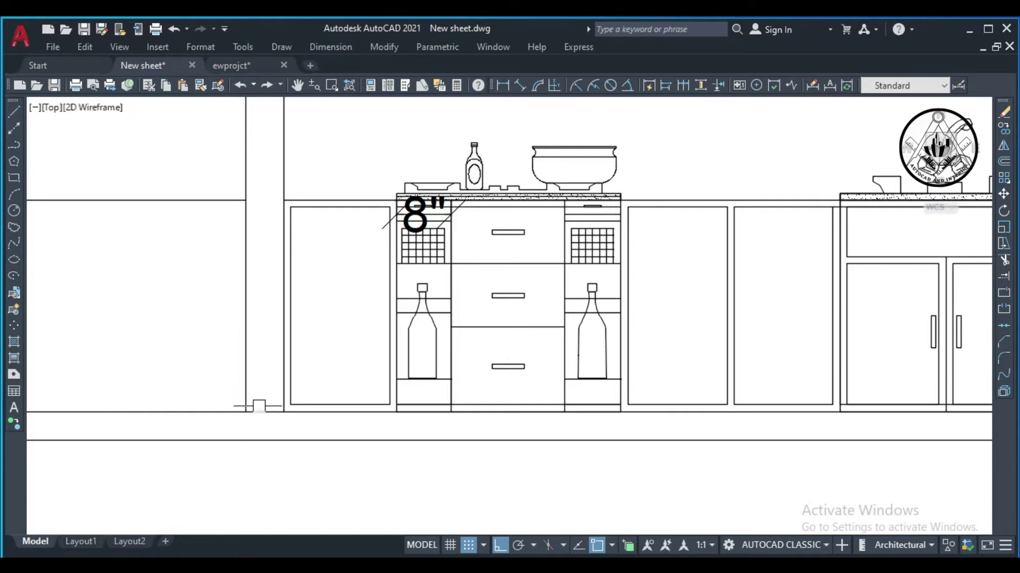
pyautogui.scroll(2, 594, 425)
pyautogui.click(594, 401)
pyautogui.click(472, 401)
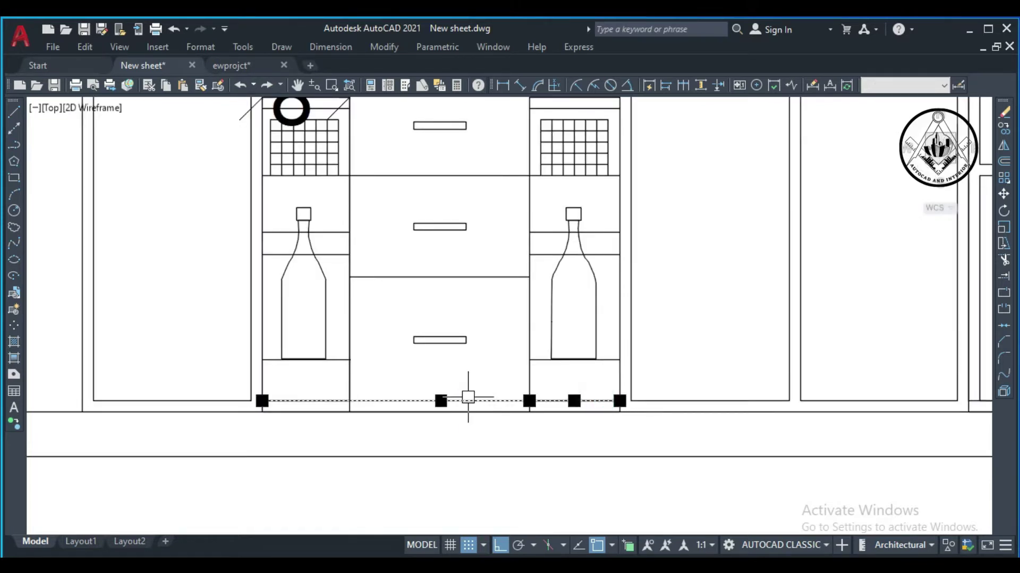
pyautogui.press('Delete')
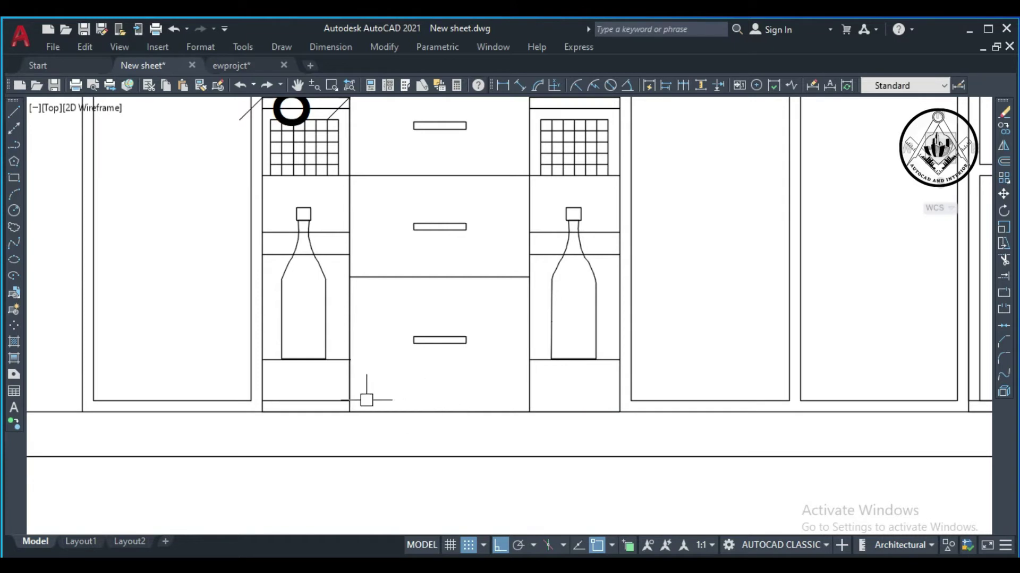
pyautogui.click(331, 403)
pyautogui.press('Delete')
# Delete the extra line under the sink cabinet.
pyautogui.scroll(-2, 284, 390)
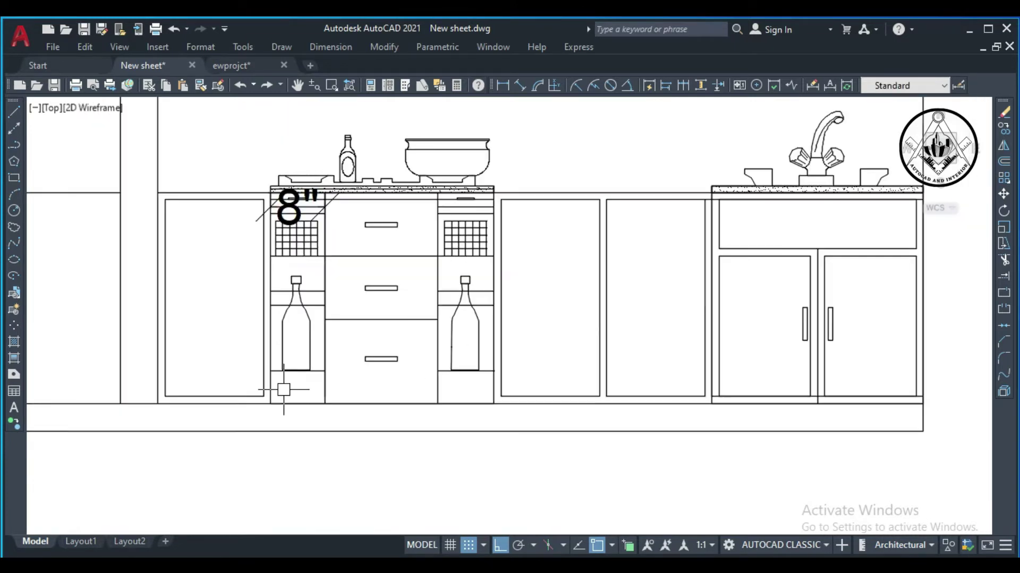
pyautogui.scroll(-2, 291, 385)
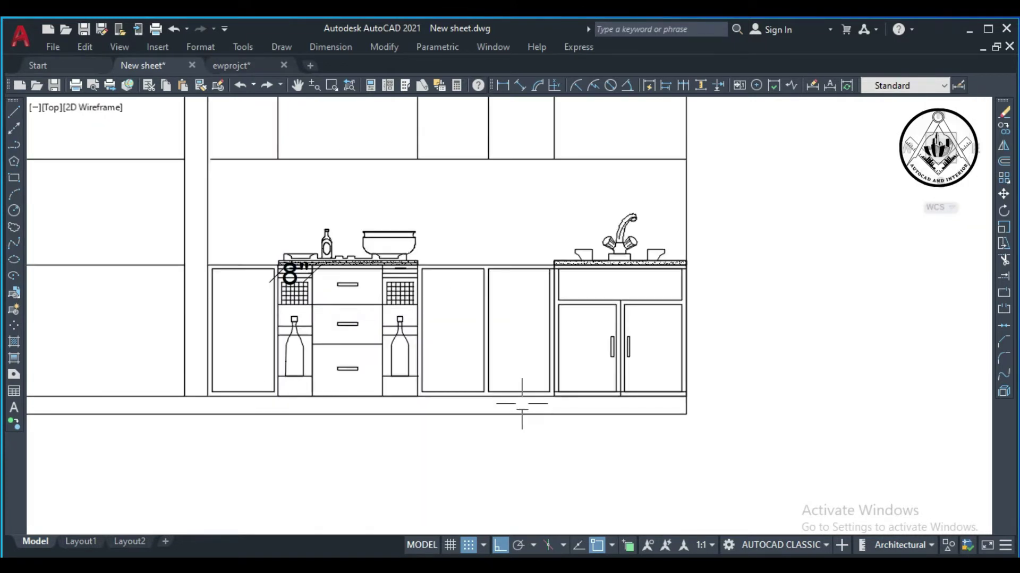
pyautogui.scroll(3, 597, 401)
pyautogui.scroll(2, 573, 379)
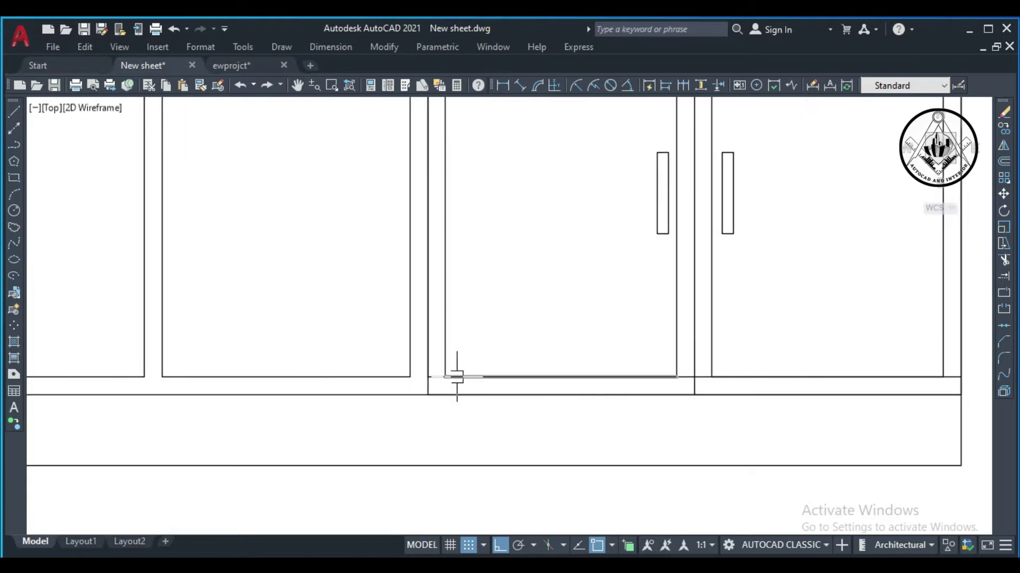
pyautogui.scroll(2, 444, 377)
pyautogui.click(438, 377)
pyautogui.press('Delete')
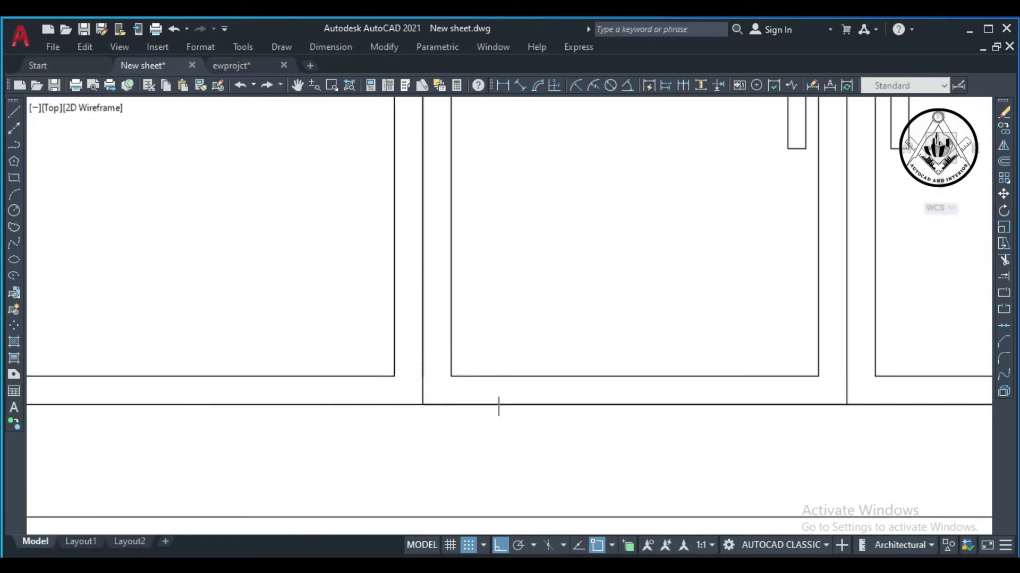
pyautogui.scroll(-2, 499, 404)
pyautogui.scroll(-2, 627, 419)
pyautogui.scroll(-1, 645, 423)
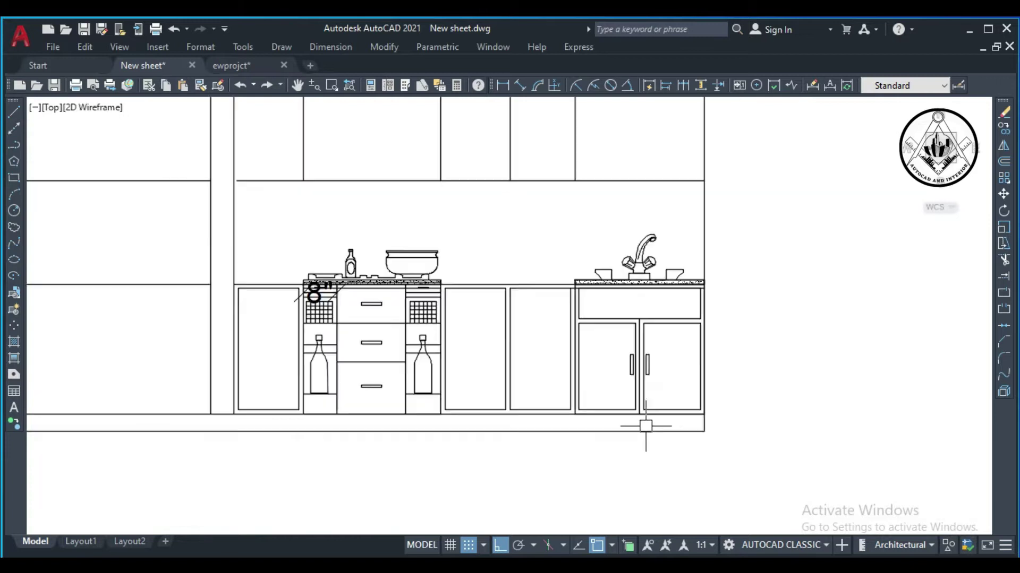
pyautogui.scroll(-1, 645, 424)
pyautogui.scroll(-2, 682, 305)
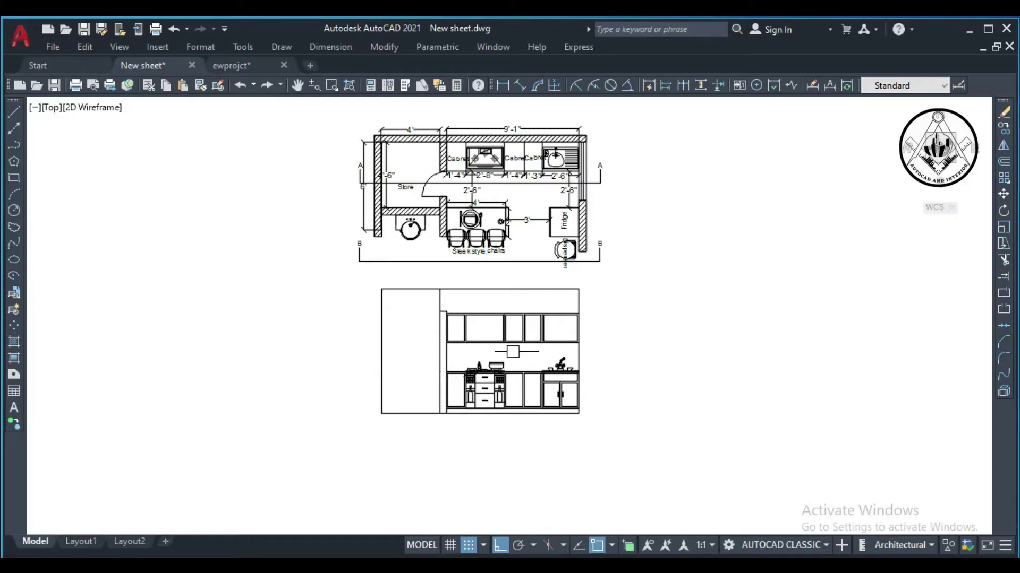
# Offset the edges of the panel above the stove inward to form an inset box.
pyautogui.scroll(2, 513, 352)
pyautogui.scroll(3, 511, 388)
pyautogui.click(520, 372)
pyautogui.click(519, 394)
pyautogui.click(594, 392)
pyautogui.click(524, 413)
pyautogui.click(535, 387)
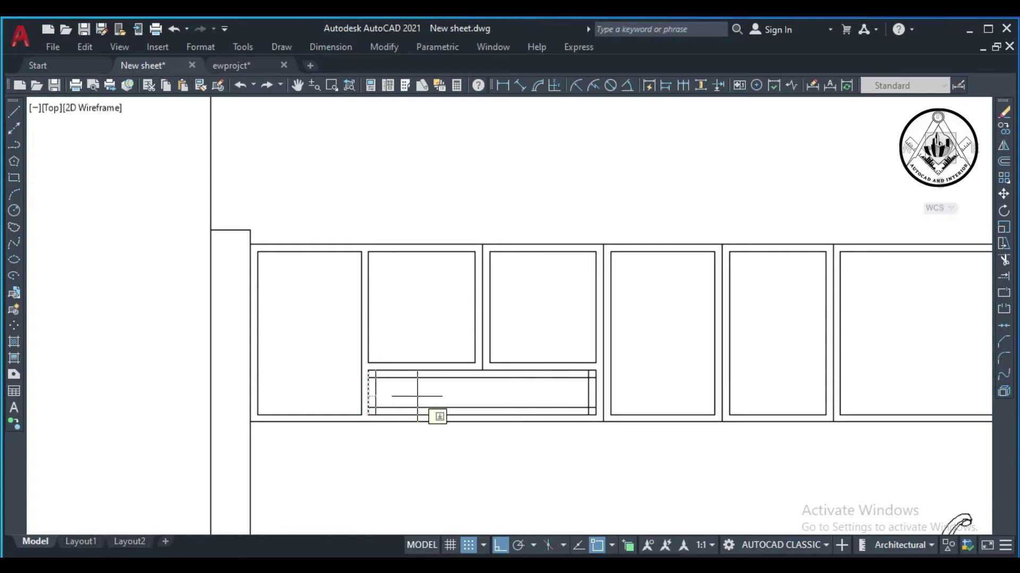
pyautogui.scroll(2, 450, 394)
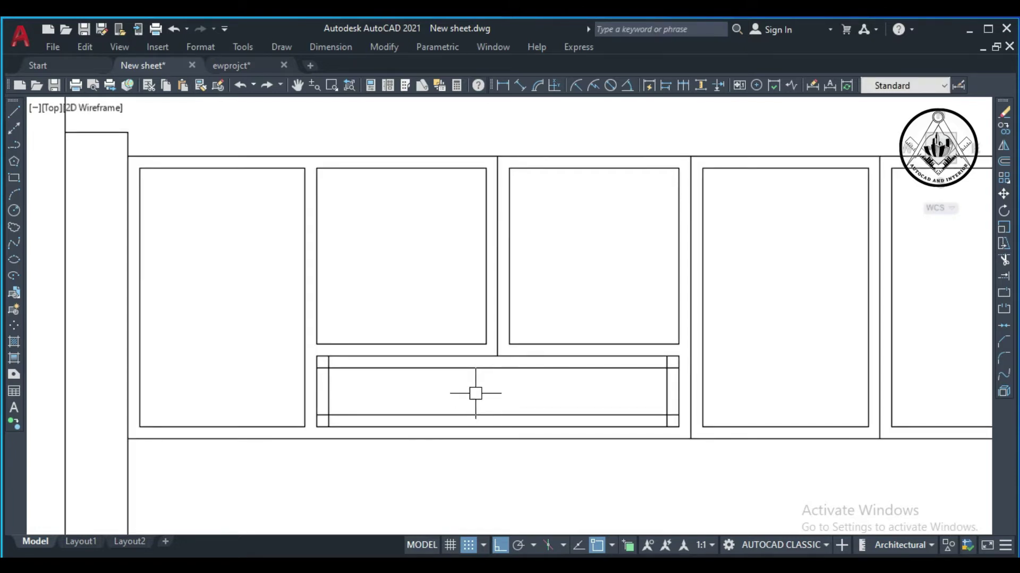
pyautogui.write('tr')
# Trim the leftover stubs at the inner box's corners and zoom out to the whole elevation.
pyautogui.press('Return')
pyautogui.scroll(2, 337, 364)
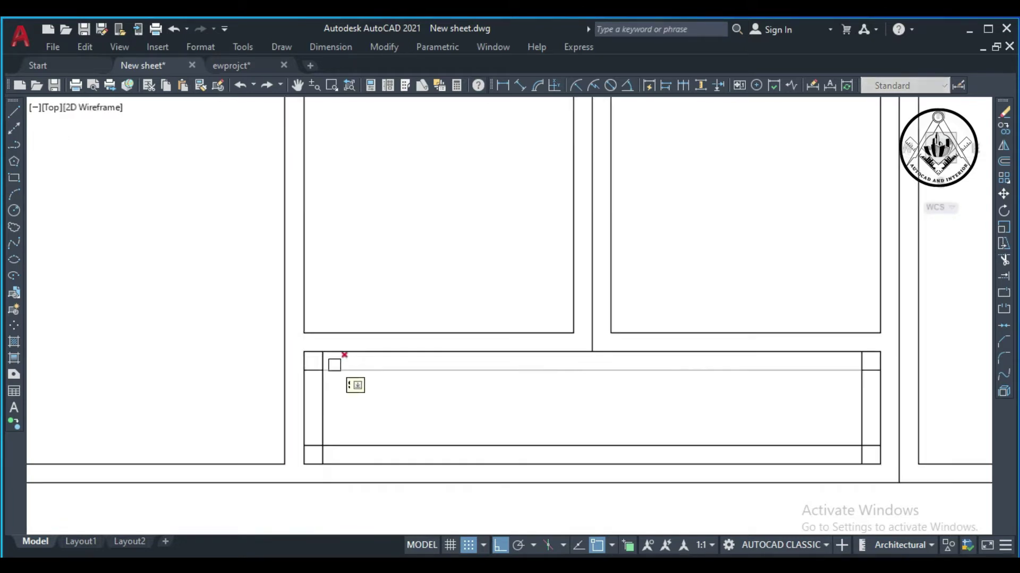
pyautogui.click(323, 362)
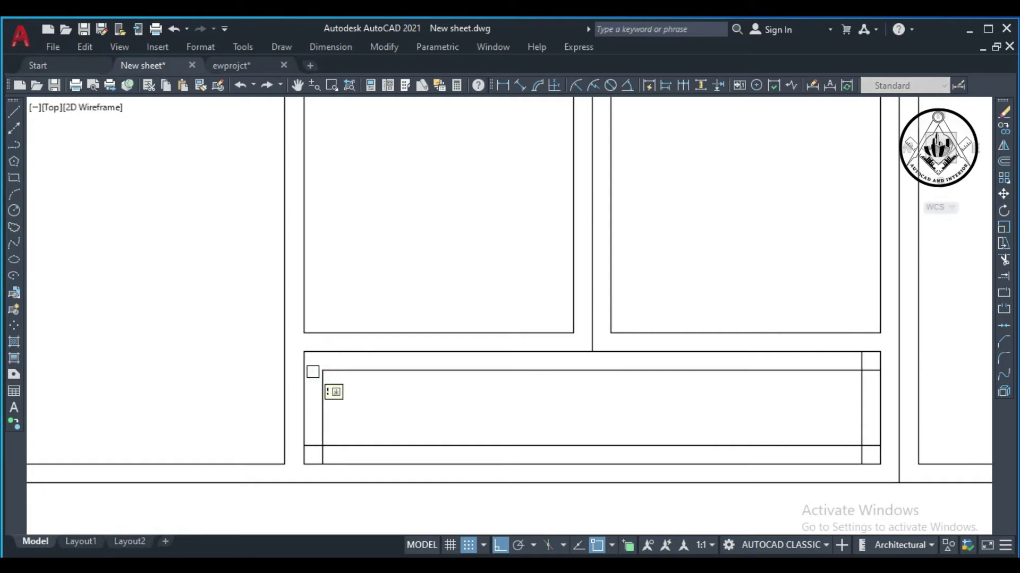
pyautogui.click(313, 447)
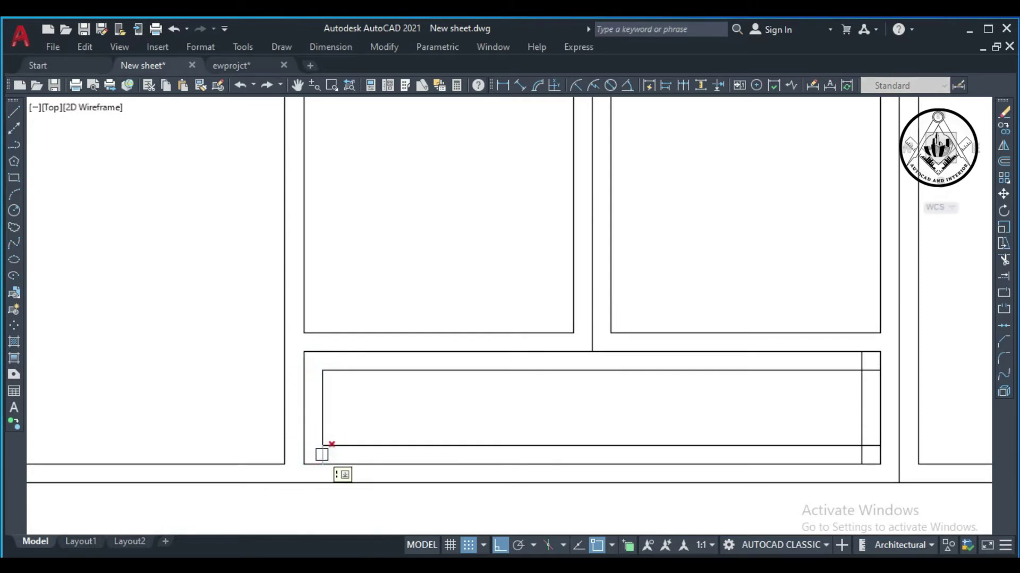
pyautogui.scroll(3, 848, 379)
pyautogui.click(856, 359)
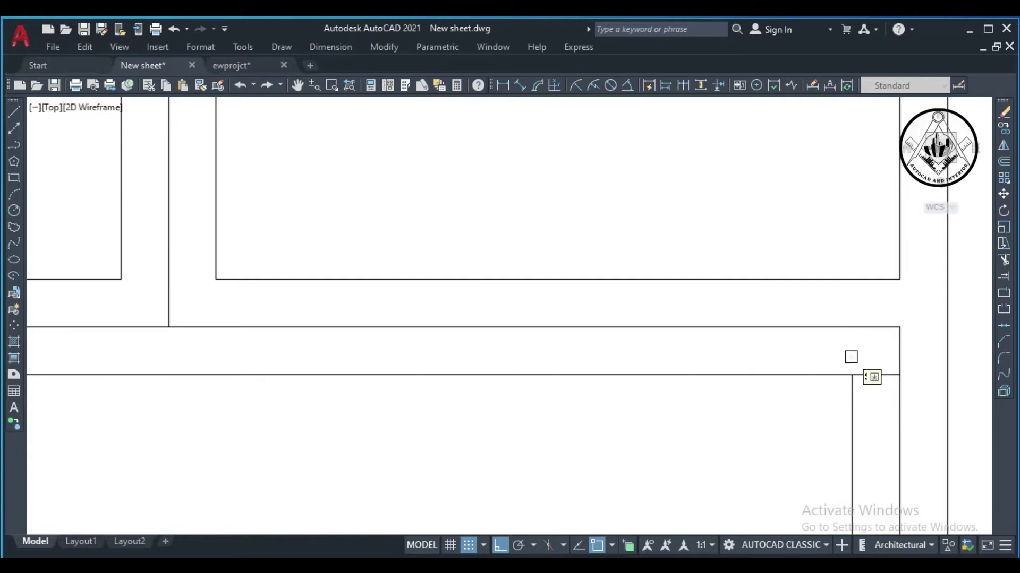
pyautogui.scroll(-4, 882, 378)
pyautogui.scroll(3, 797, 393)
pyautogui.scroll(3, 807, 416)
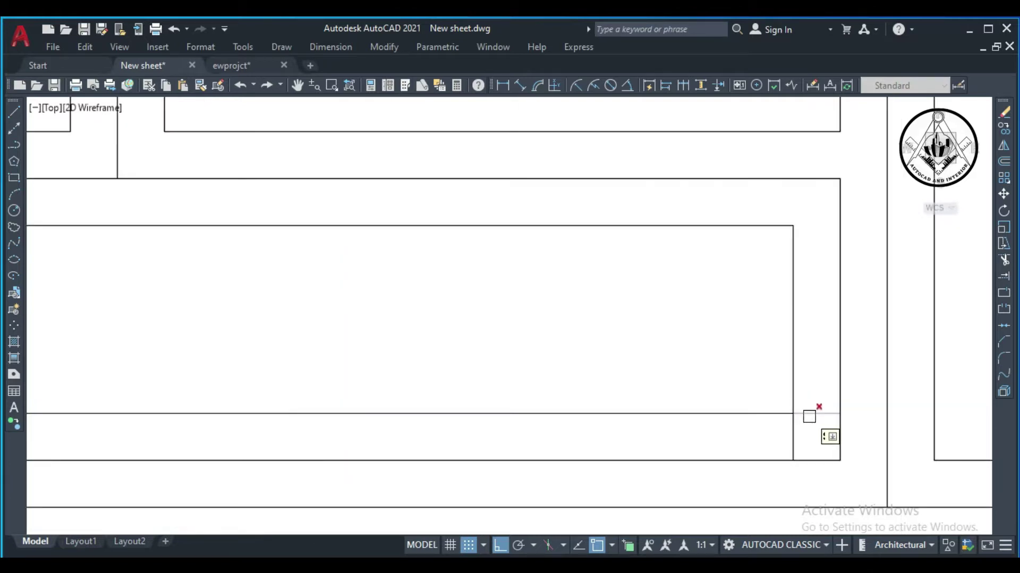
pyautogui.click(794, 430)
pyautogui.scroll(-4, 627, 394)
pyautogui.scroll(-2, 558, 371)
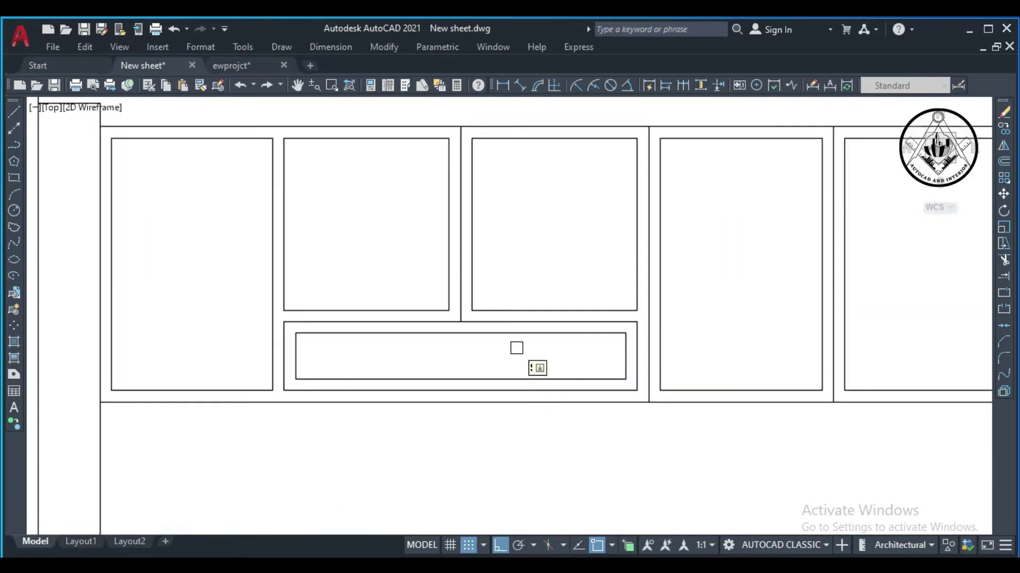
pyautogui.scroll(-2, 437, 353)
pyautogui.scroll(-2, 437, 346)
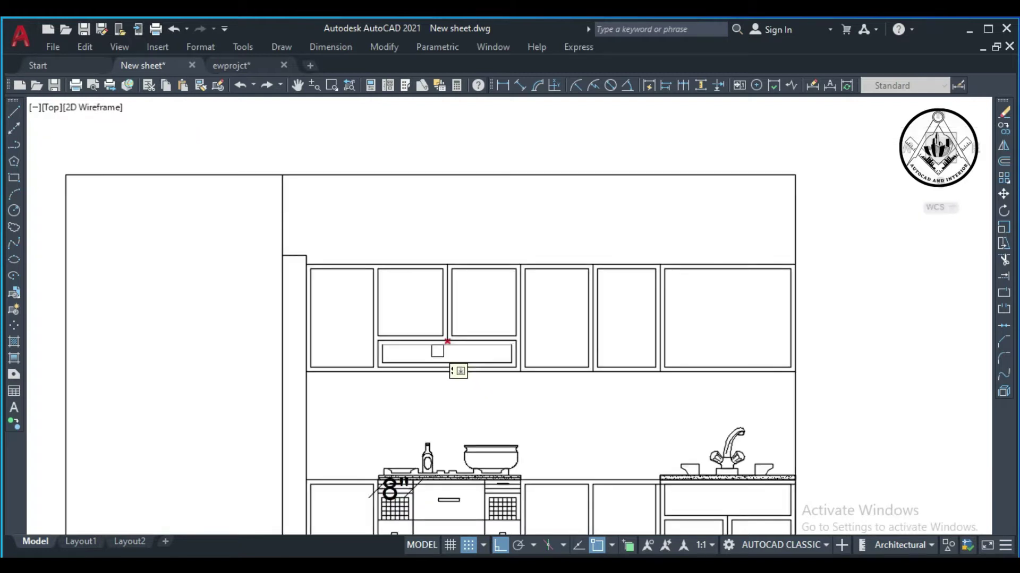
pyautogui.scroll(3, 808, 321)
pyautogui.scroll(2, 711, 311)
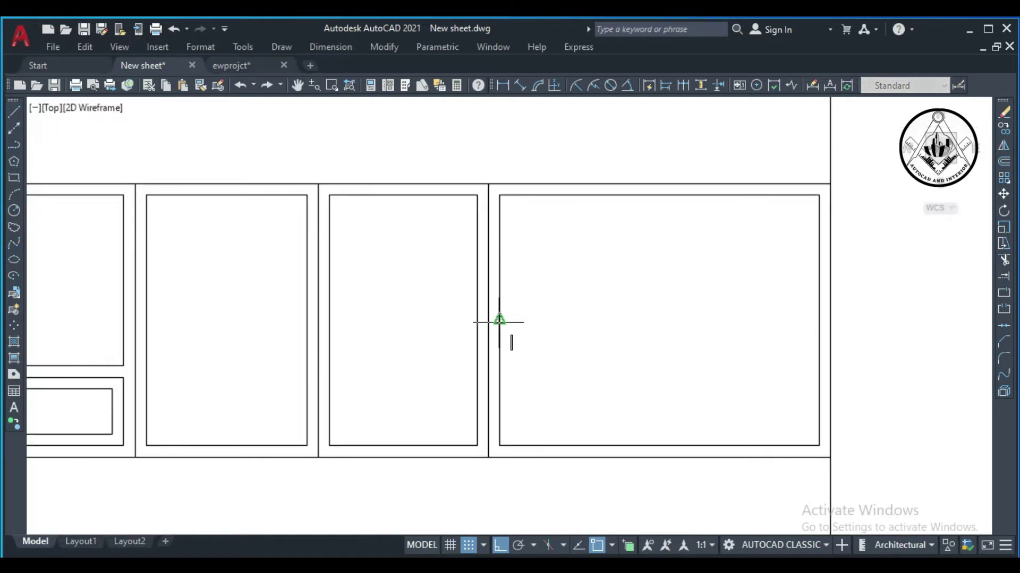
# Draw a horizontal dividing line across the rightmost upper cabinet and extend it to the panel edge.
pyautogui.click(499, 320)
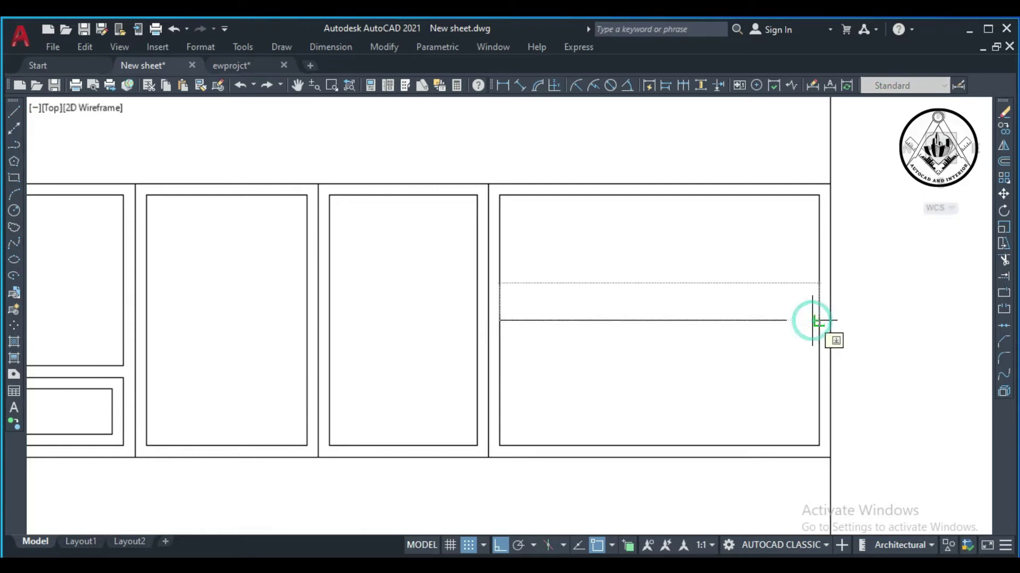
pyautogui.click(812, 320)
pyautogui.press('Return')
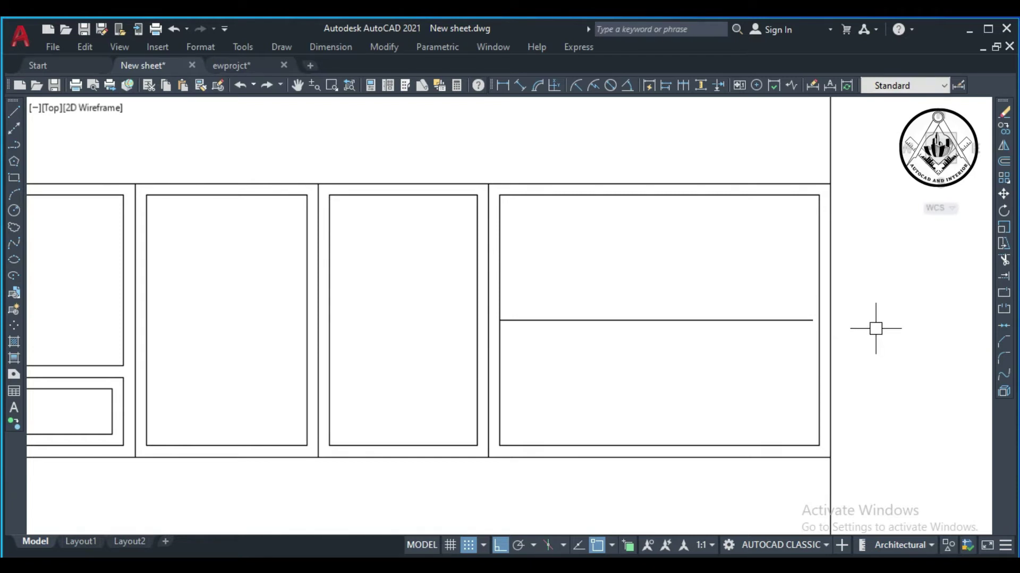
pyautogui.write('ex')
pyautogui.press('Return')
pyautogui.click(788, 320)
pyautogui.press('Escape')
# Offset the dividing line 1" above and 1" below it.
pyautogui.press('Return')
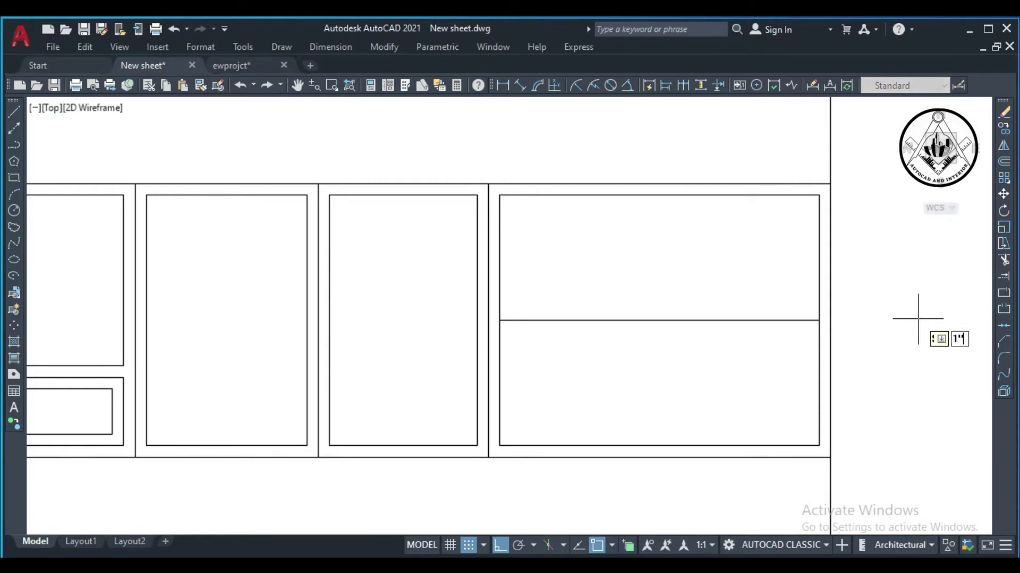
pyautogui.press('Return')
pyautogui.click(769, 319)
pyautogui.click(769, 296)
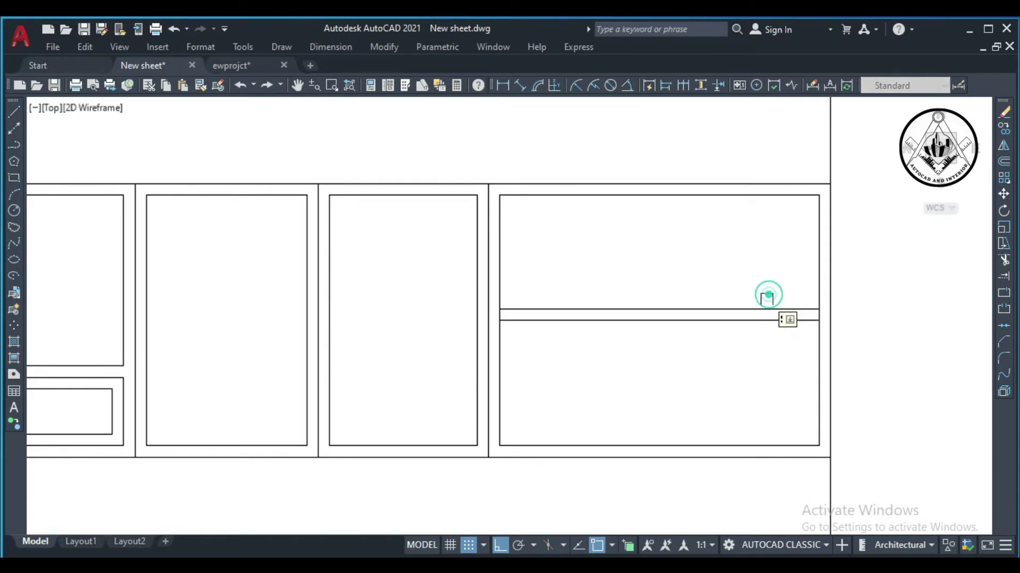
pyautogui.click(749, 321)
pyautogui.click(752, 361)
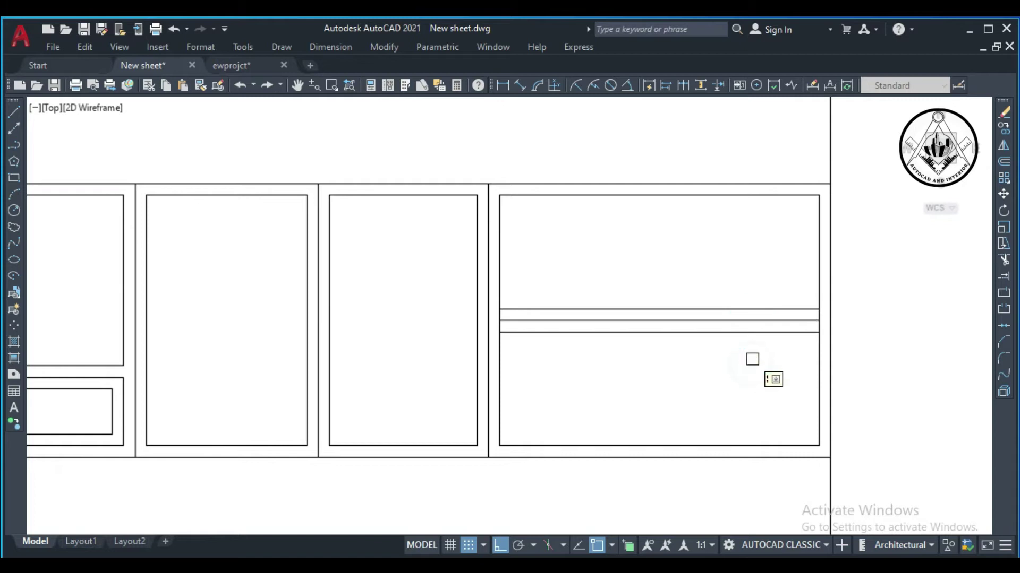
pyautogui.press('Escape')
# Extend the offset line to the cabinet's left side and trim away the middle dividing line.
pyautogui.press('Return')
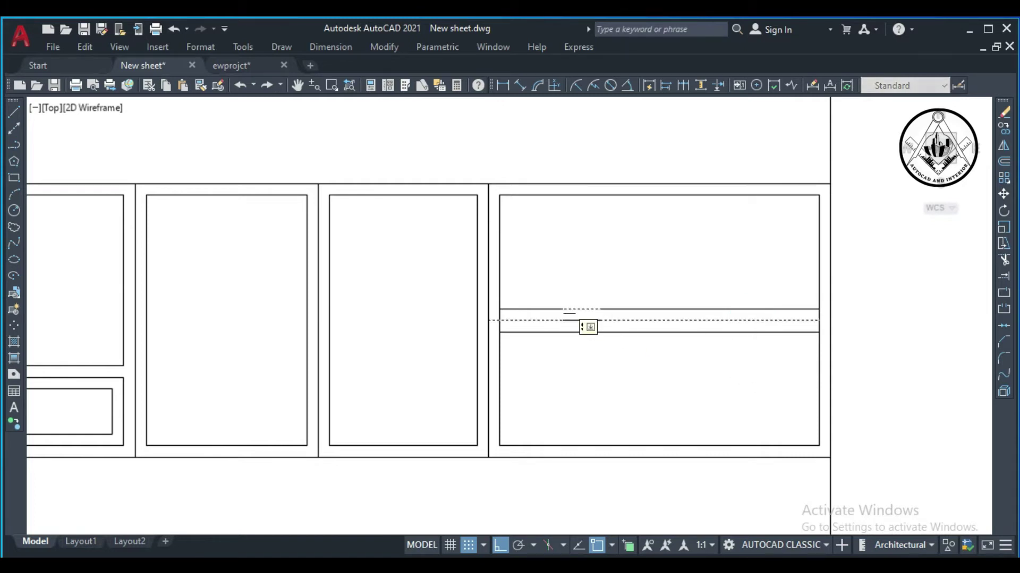
pyautogui.click(789, 321)
pyautogui.press('Escape')
pyautogui.write('tr')
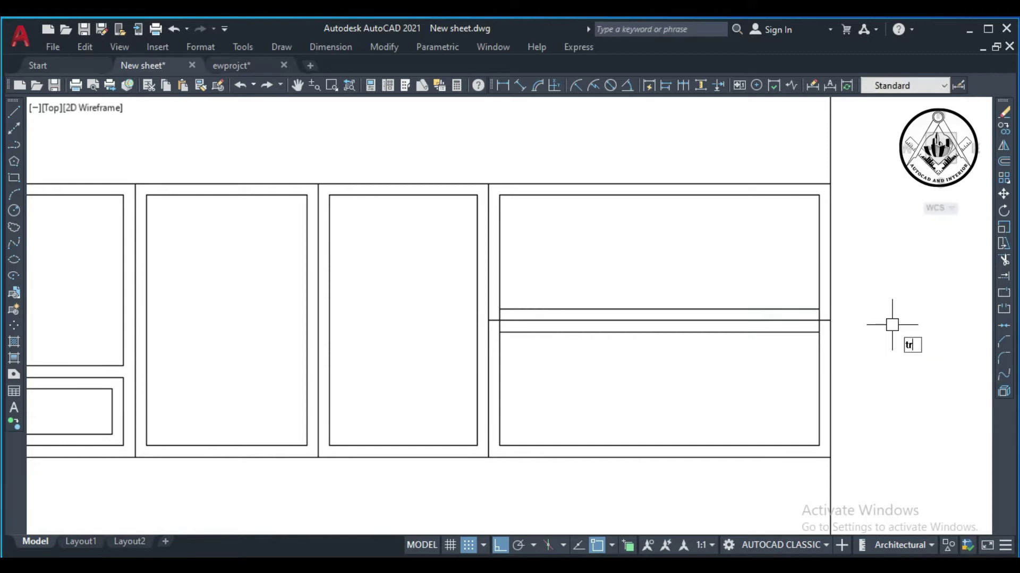
pyautogui.press('Return')
pyautogui.scroll(4, 826, 318)
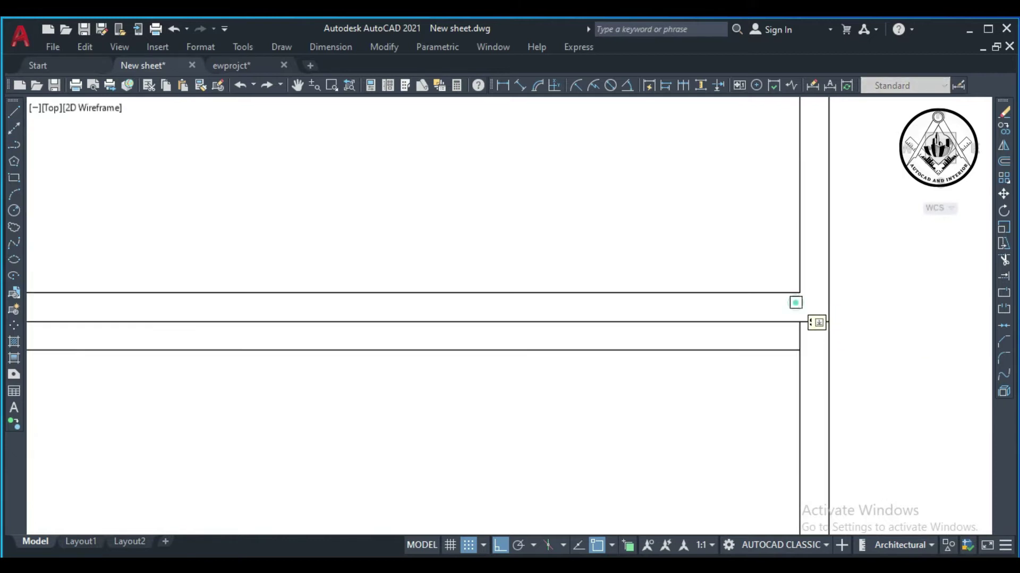
pyautogui.scroll(-2, 877, 322)
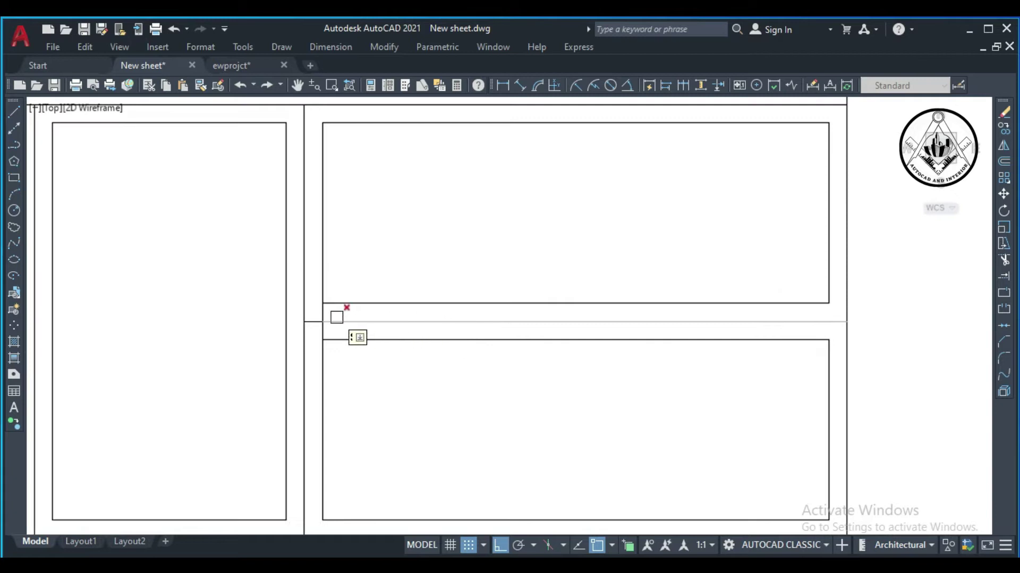
pyautogui.scroll(2, 337, 317)
pyautogui.click(314, 338)
pyautogui.scroll(-3, 531, 330)
pyautogui.scroll(-2, 611, 340)
pyautogui.press('Escape')
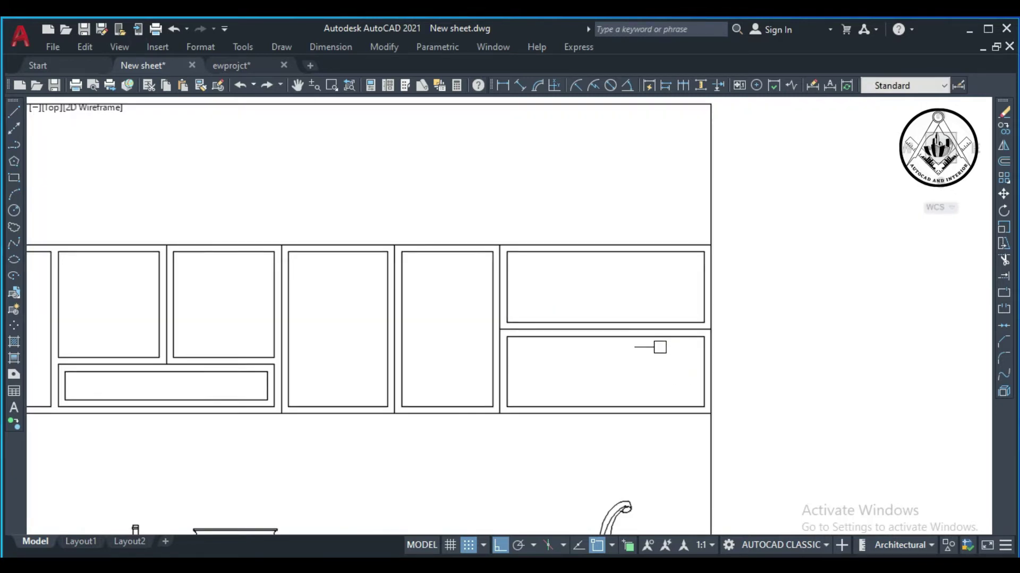
pyautogui.scroll(-3, 655, 330)
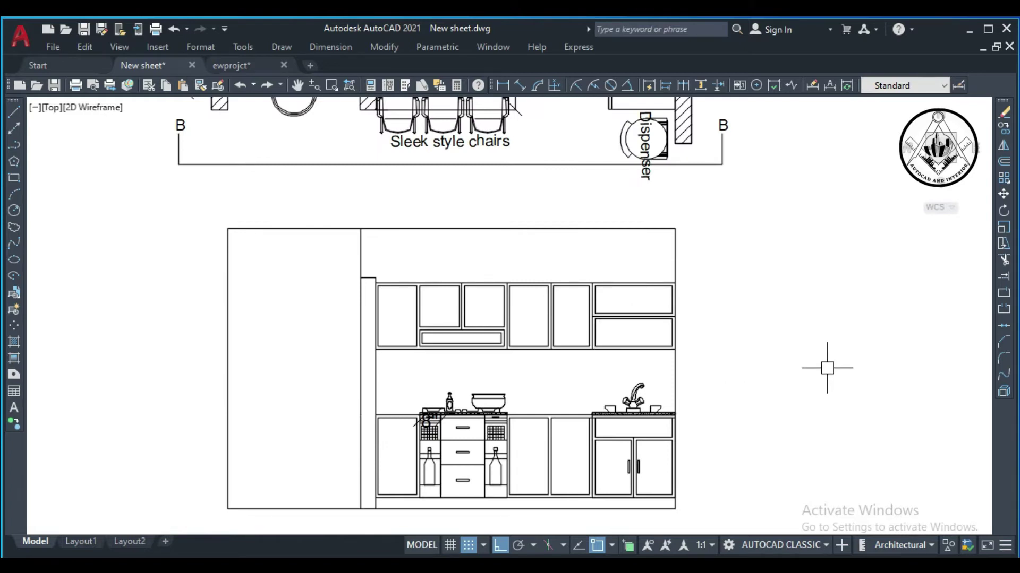
pyautogui.write('Co')
# Copy the drawer handle onto the upper lift-up panel and the lower panel.
pyautogui.press('Return')
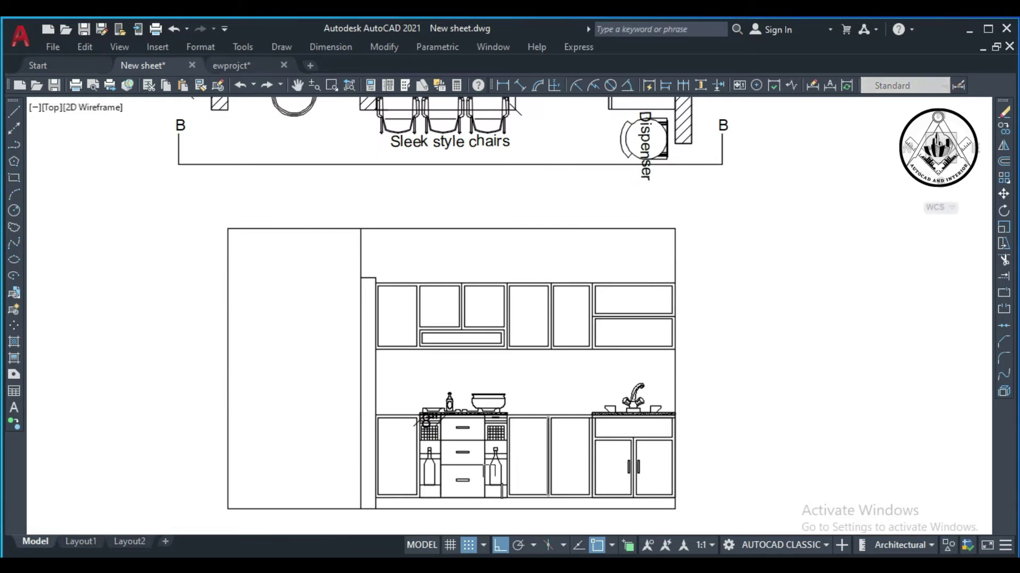
pyautogui.scroll(2, 462, 491)
pyautogui.click(464, 476)
pyautogui.press('Return')
pyautogui.click(463, 477)
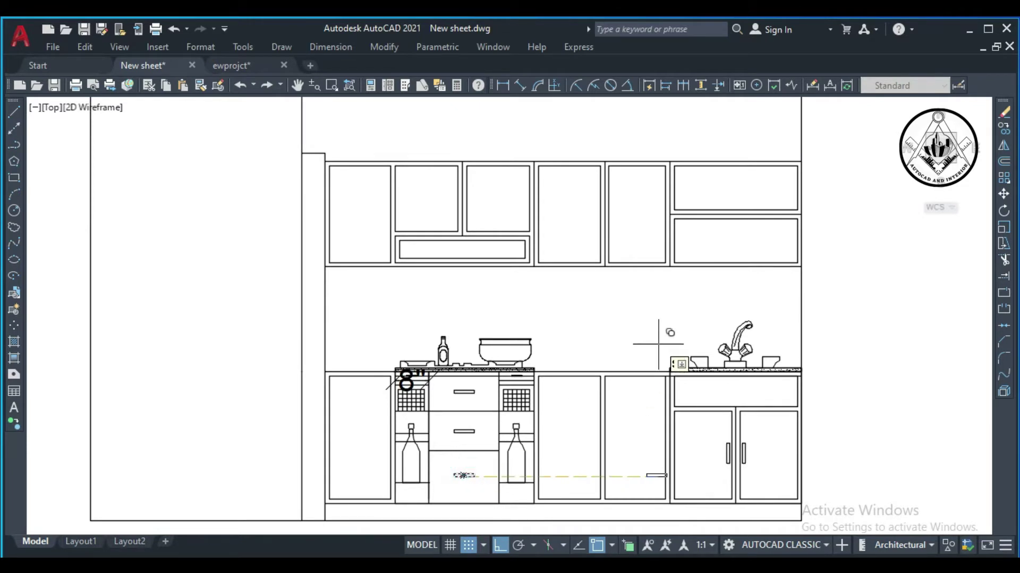
pyautogui.scroll(2, 727, 255)
pyautogui.scroll(2, 749, 215)
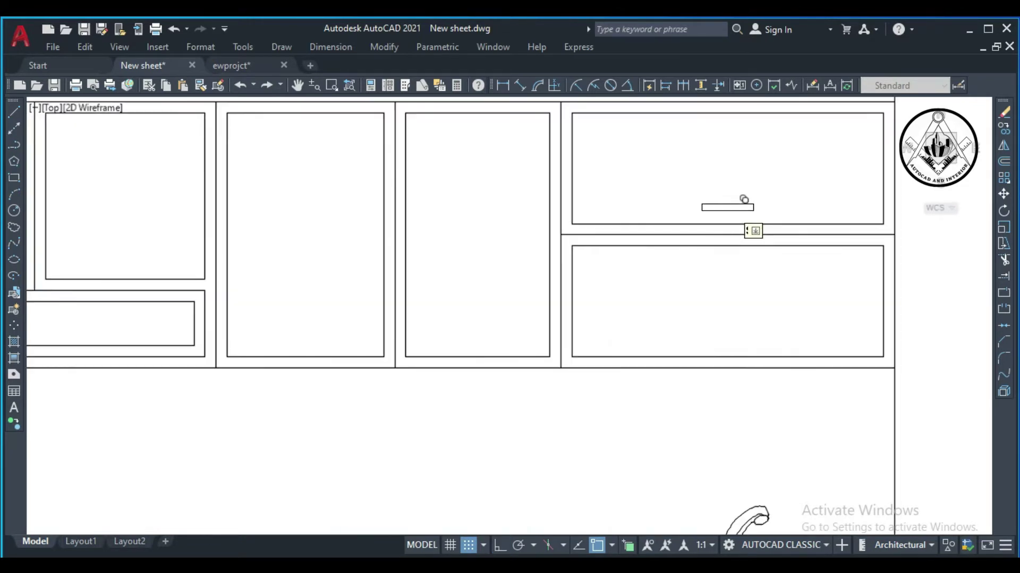
pyautogui.scroll(2, 735, 208)
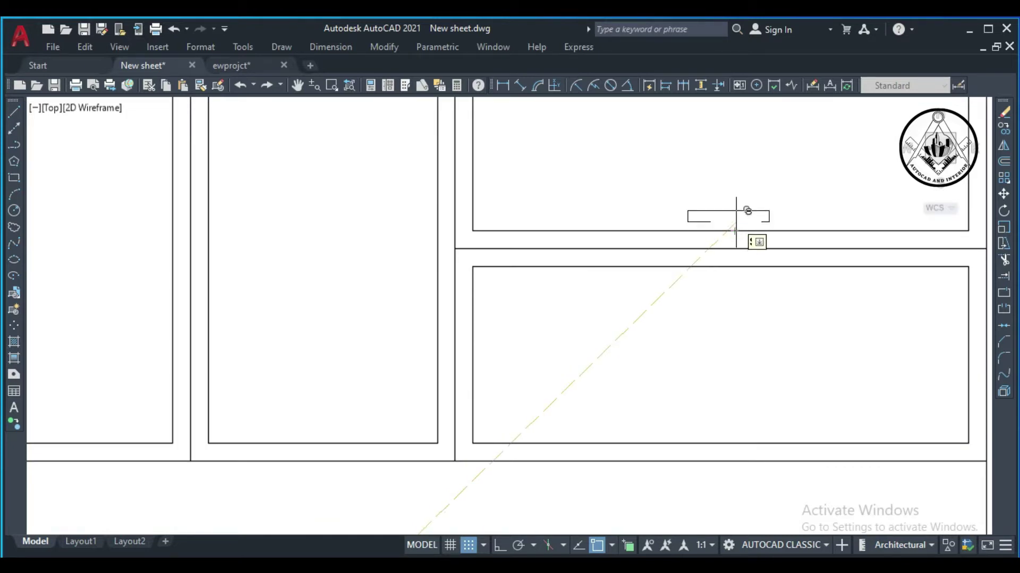
pyautogui.press('F3')
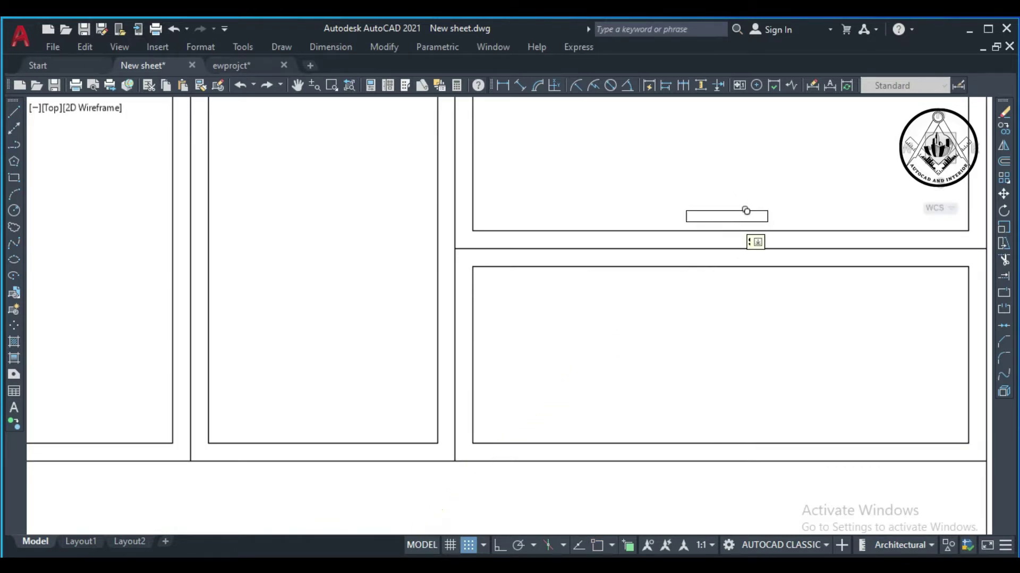
pyautogui.click(746, 211)
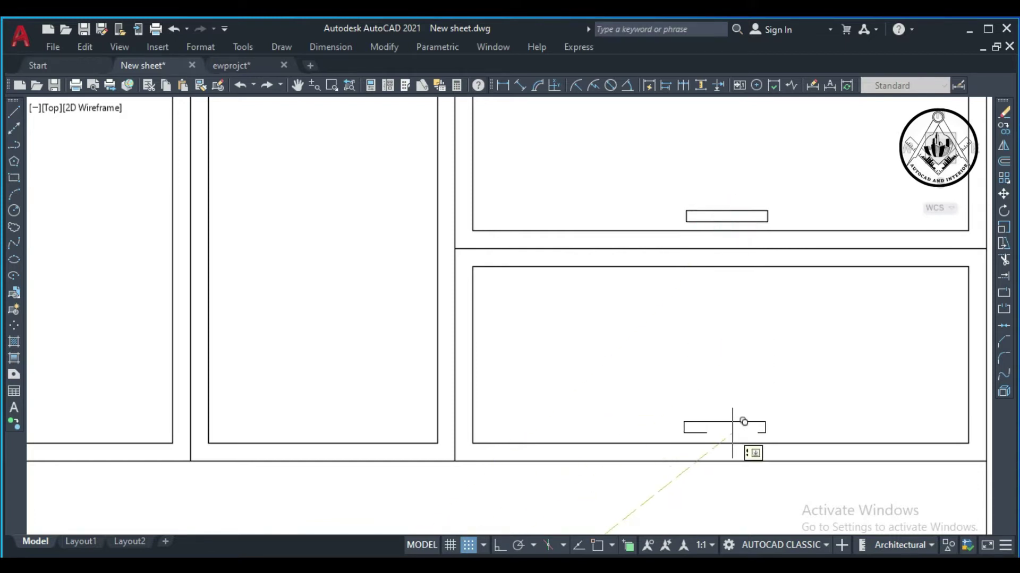
pyautogui.scroll(-2, 730, 431)
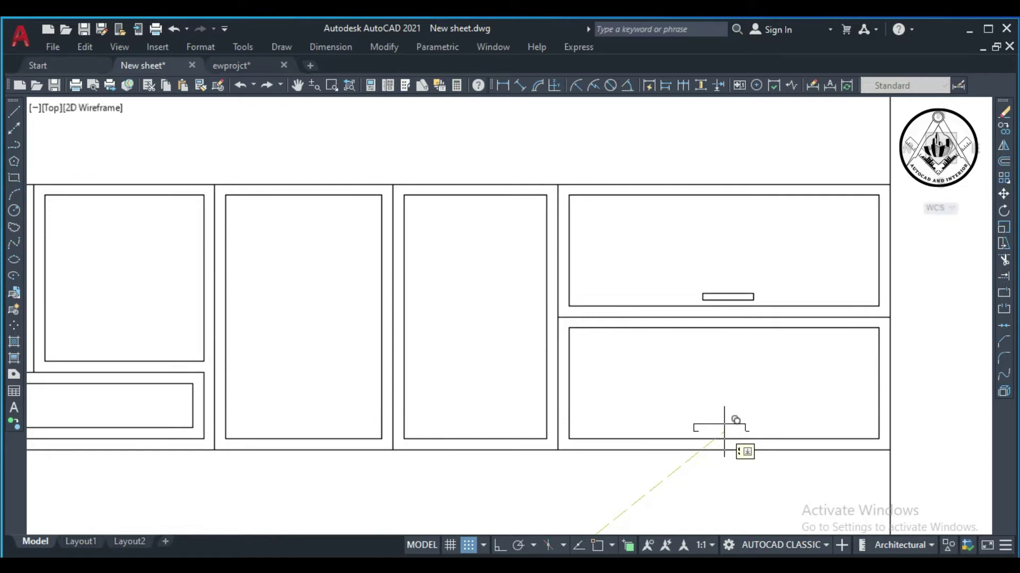
pyautogui.click(724, 432)
pyautogui.press('Escape')
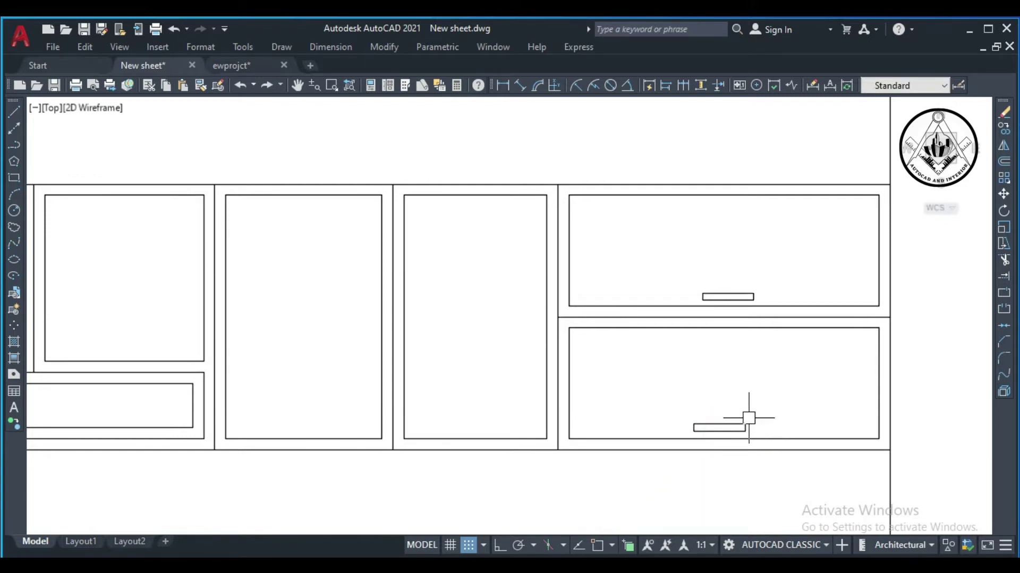
# Copy the vertical door handle onto the neighbouring door and the leftmost upper door.
pyautogui.write('co')
pyautogui.press('Return')
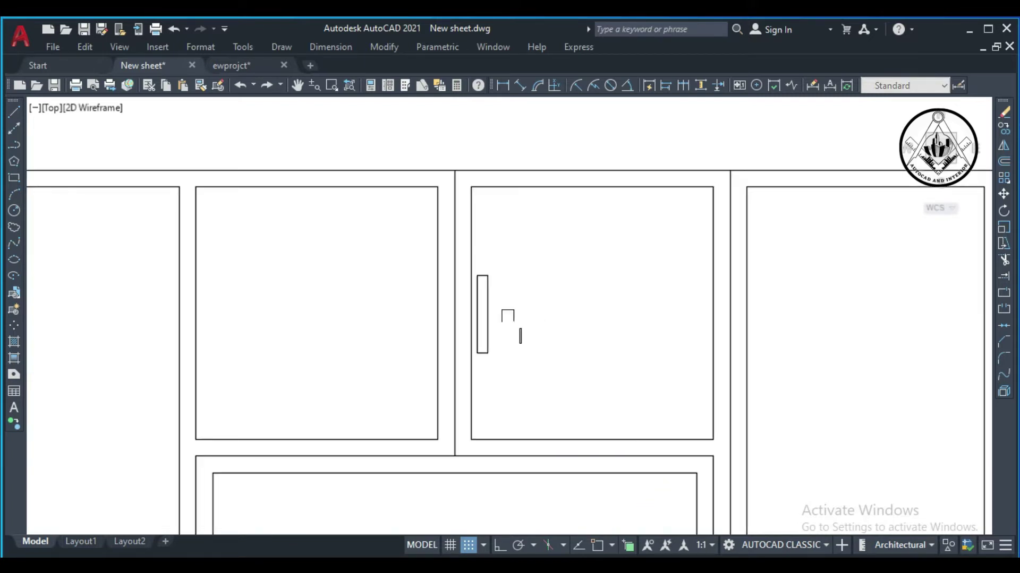
pyautogui.click(488, 314)
pyautogui.press('Return')
pyautogui.click(527, 321)
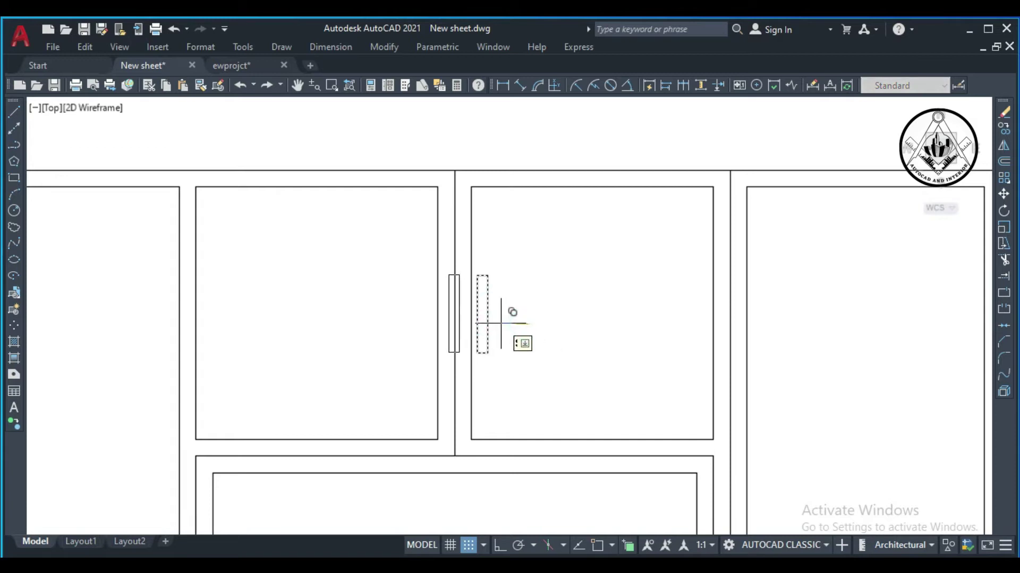
pyautogui.press('F8')
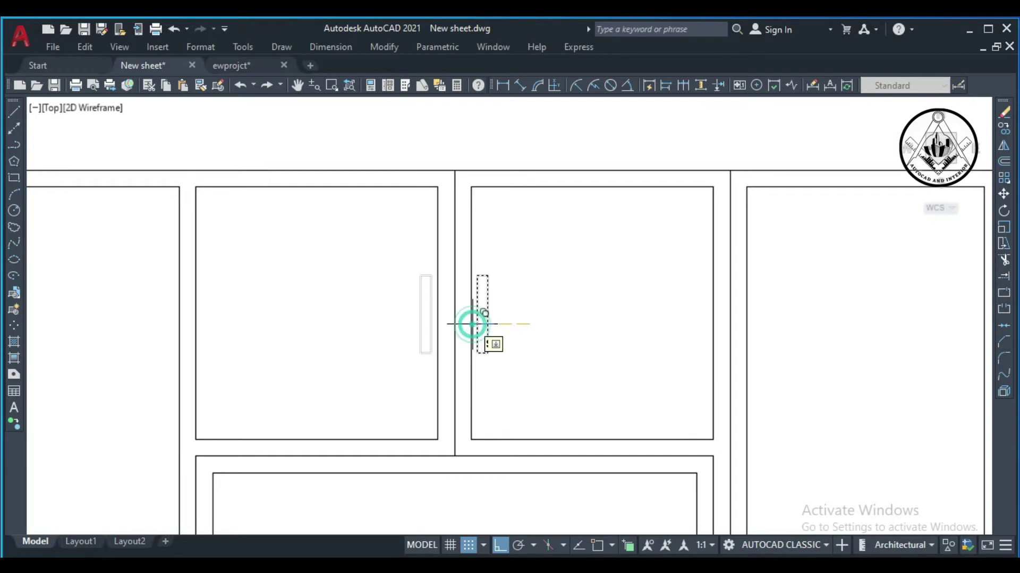
pyautogui.scroll(-2, 473, 324)
pyautogui.click(476, 324)
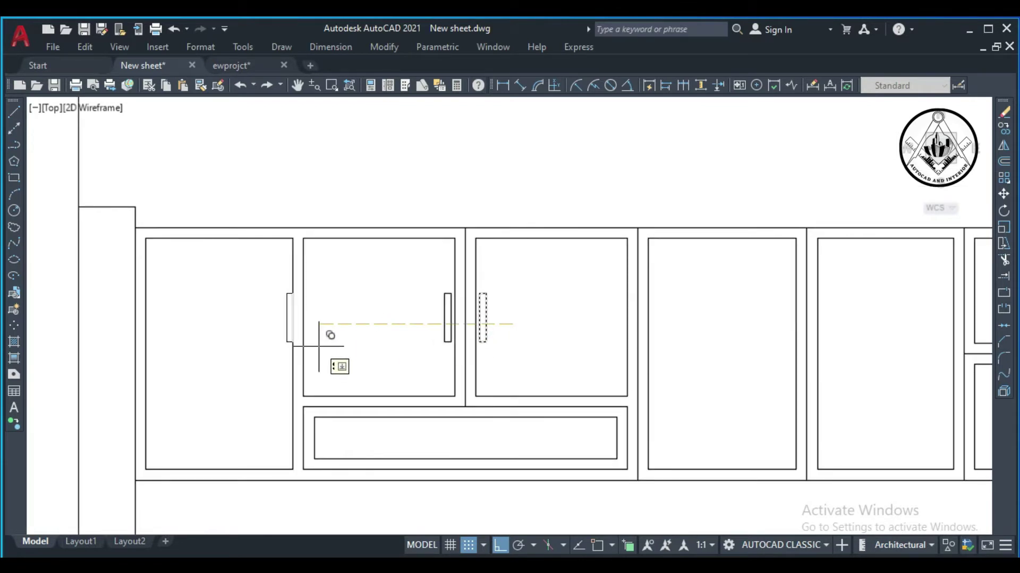
pyautogui.press('F8')
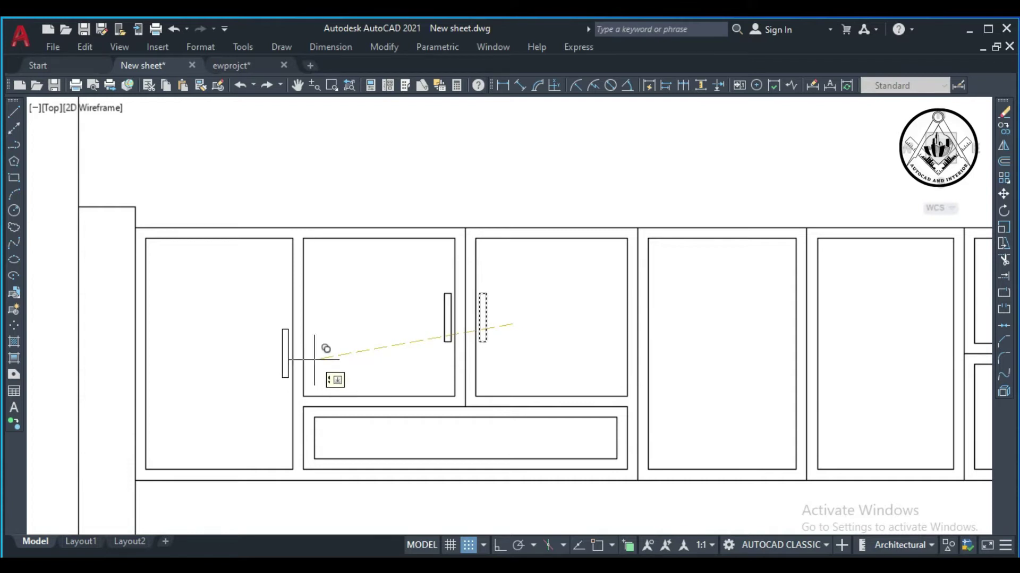
pyautogui.click(315, 360)
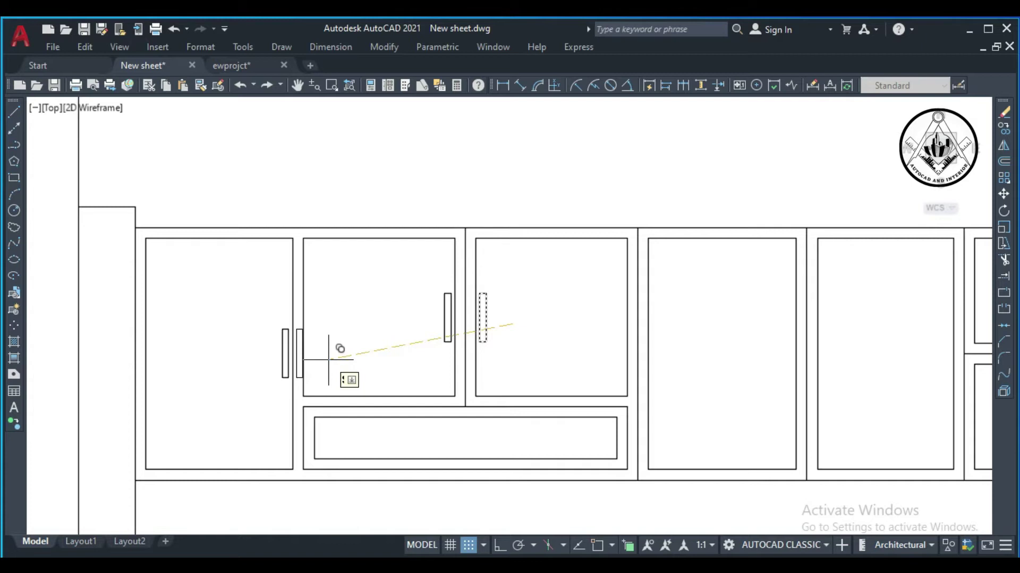
pyautogui.press('F8')
pyautogui.press('Escape')
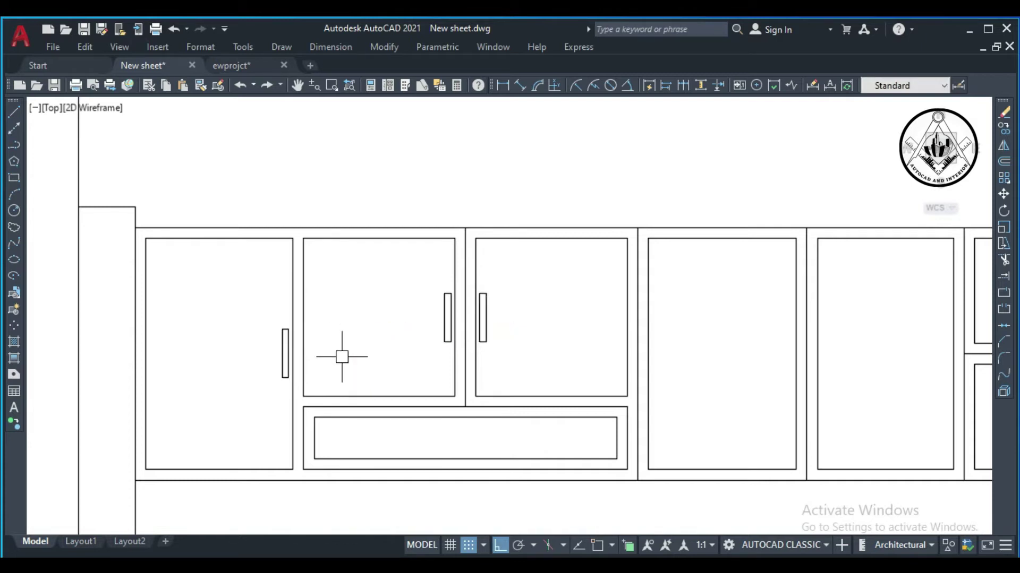
# Copy the leftmost door's handle onto three more cabinet doors.
pyautogui.write('co')
pyautogui.press('Return')
pyautogui.click(281, 360)
pyautogui.press('Return')
pyautogui.click(285, 358)
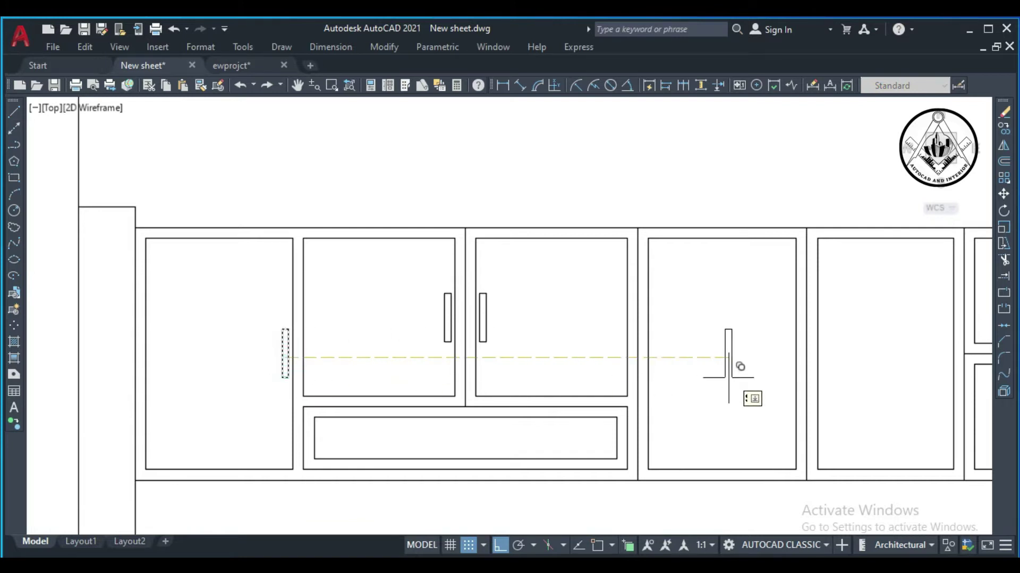
pyautogui.click(787, 389)
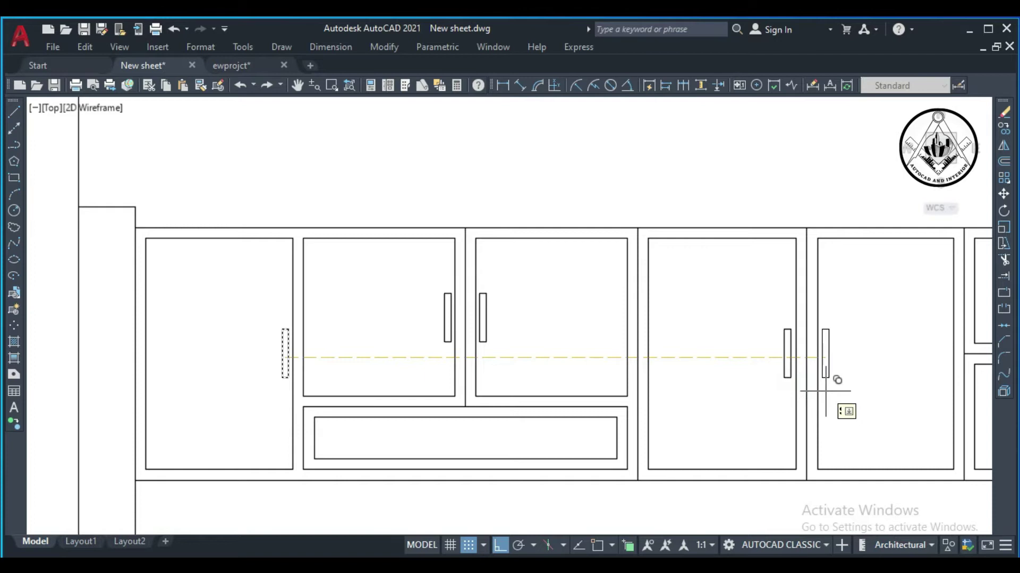
pyautogui.click(824, 392)
pyautogui.scroll(-2, 693, 388)
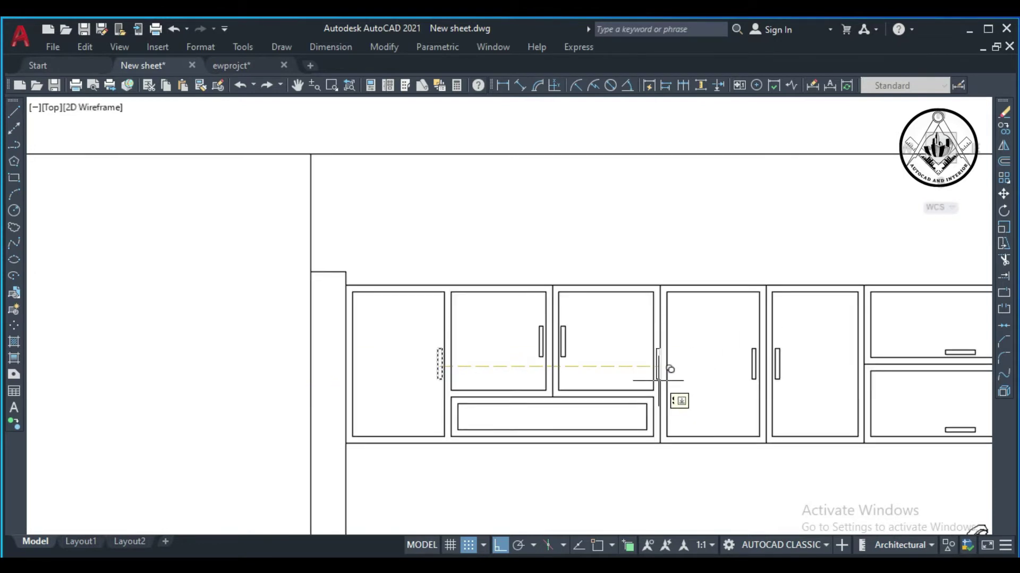
pyautogui.scroll(-2, 796, 409)
pyautogui.click(711, 391)
pyautogui.scroll(-2, 712, 391)
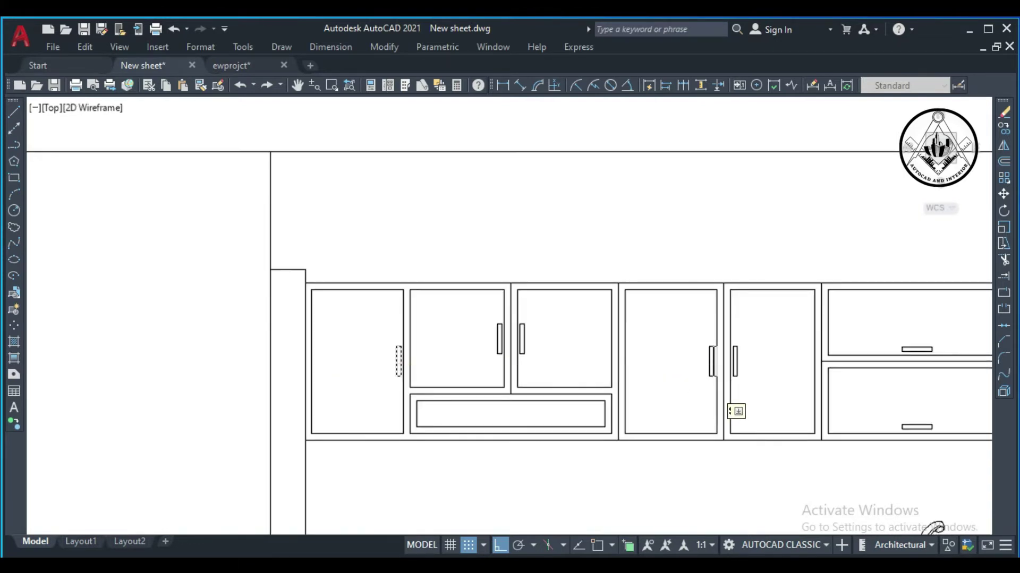
pyautogui.press('Escape')
pyautogui.scroll(-2, 645, 372)
pyautogui.scroll(-2, 645, 372)
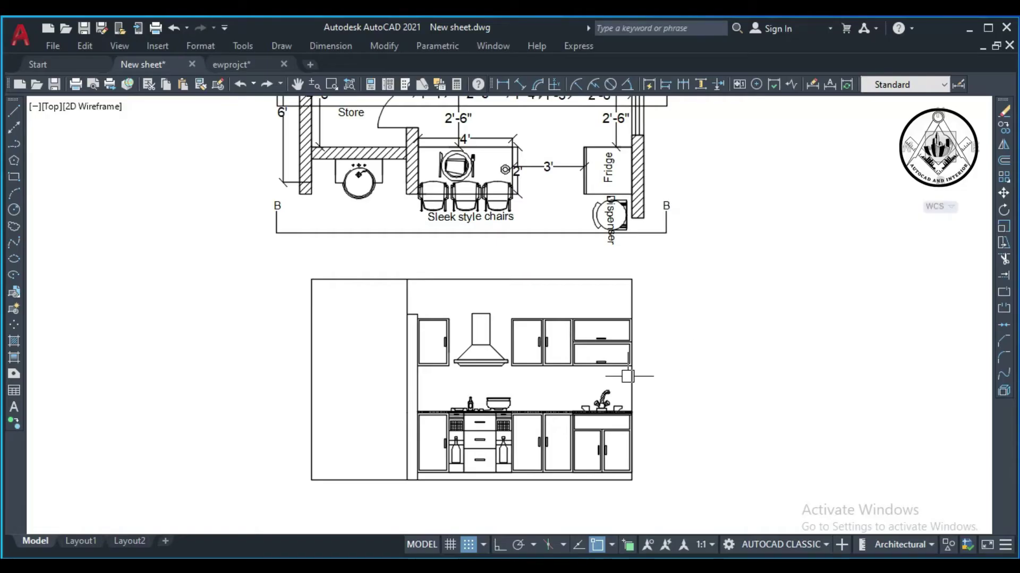
pyautogui.scroll(2, 563, 375)
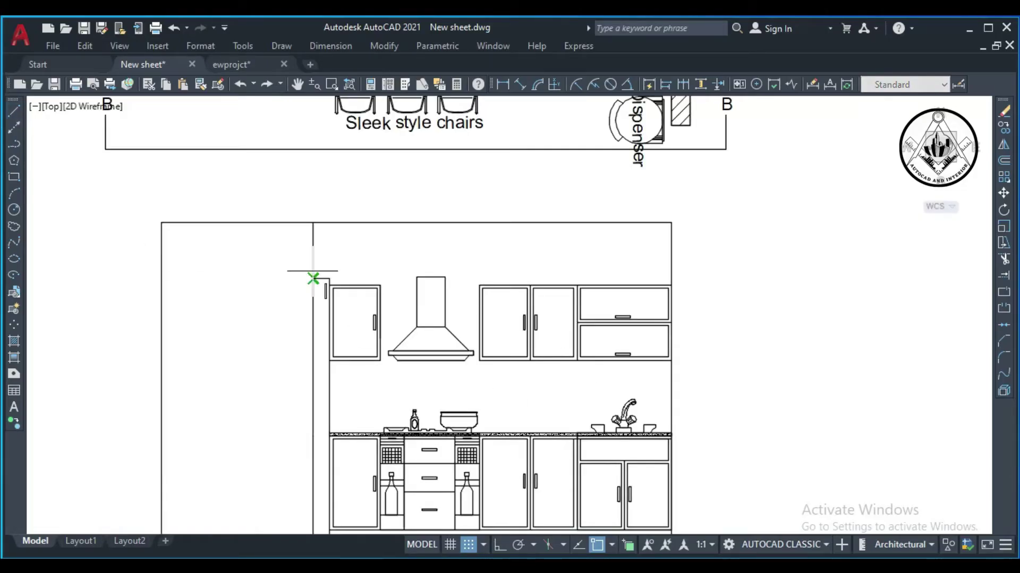
# Draw a vertical line from the countertop's right corner up to the wall cabinet's bottom corner.
pyautogui.scroll(4, 714, 433)
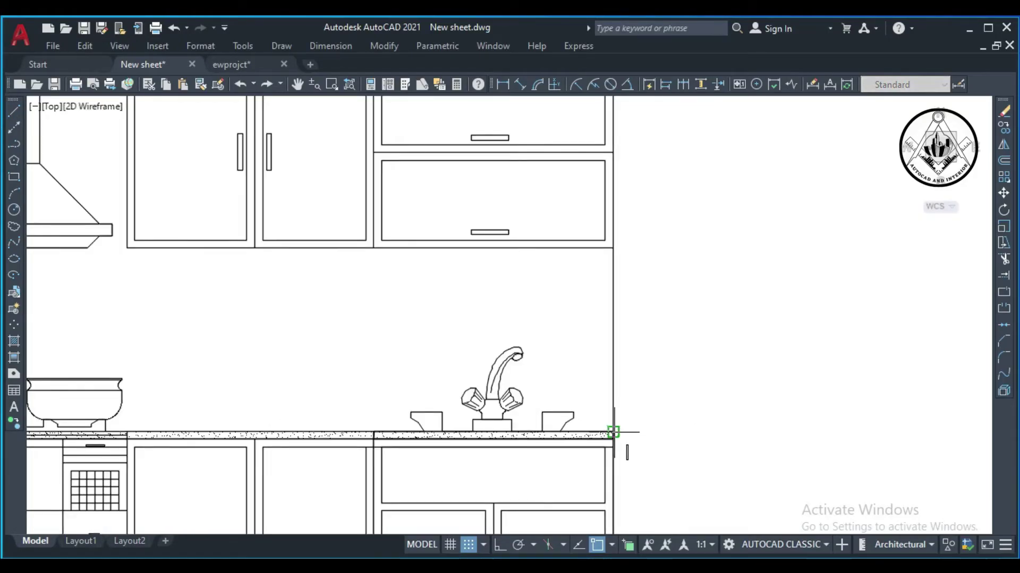
pyautogui.click(613, 431)
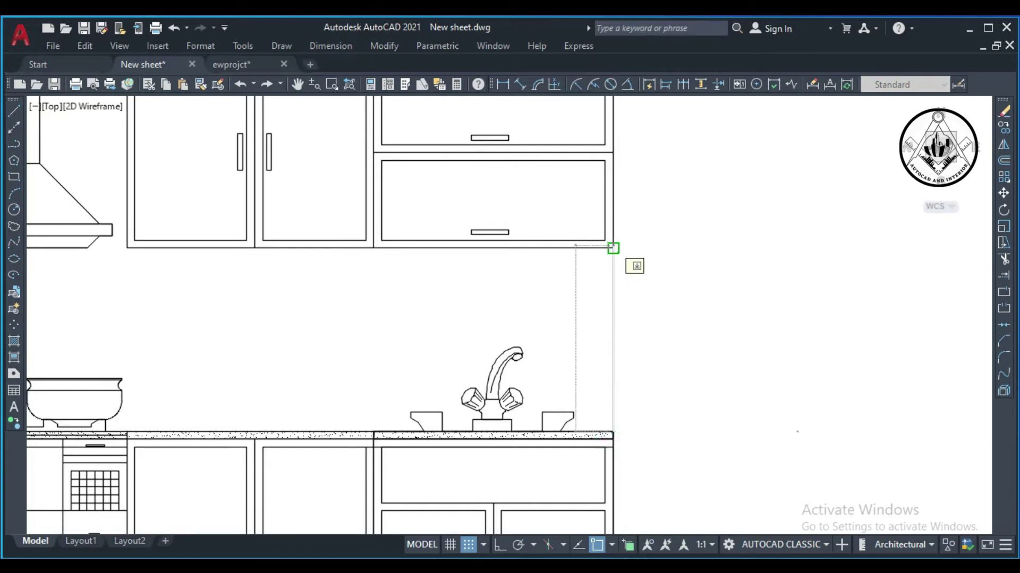
pyautogui.click(614, 248)
pyautogui.press('F8')
pyautogui.press('Escape')
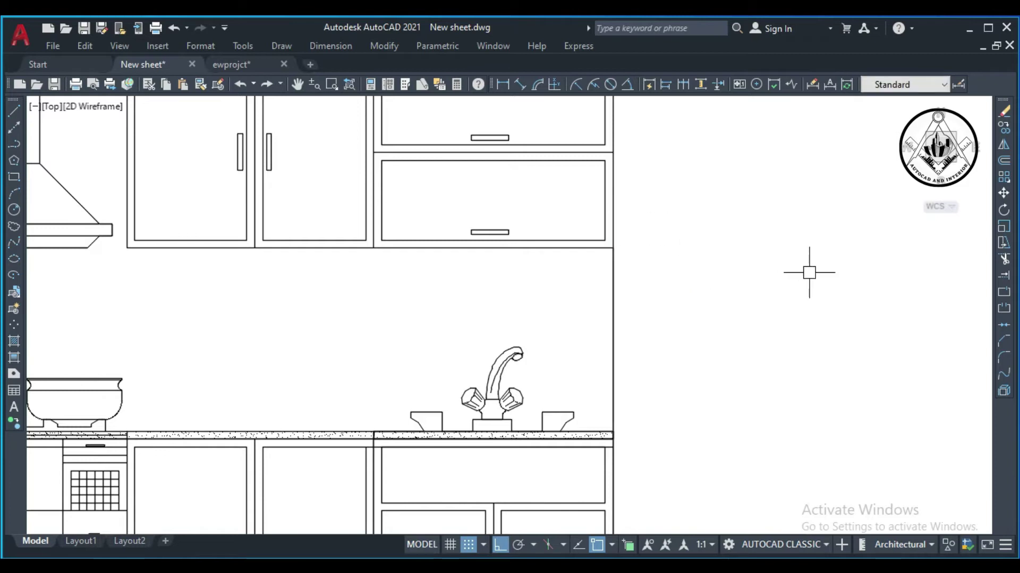
pyautogui.scroll(-2, 807, 271)
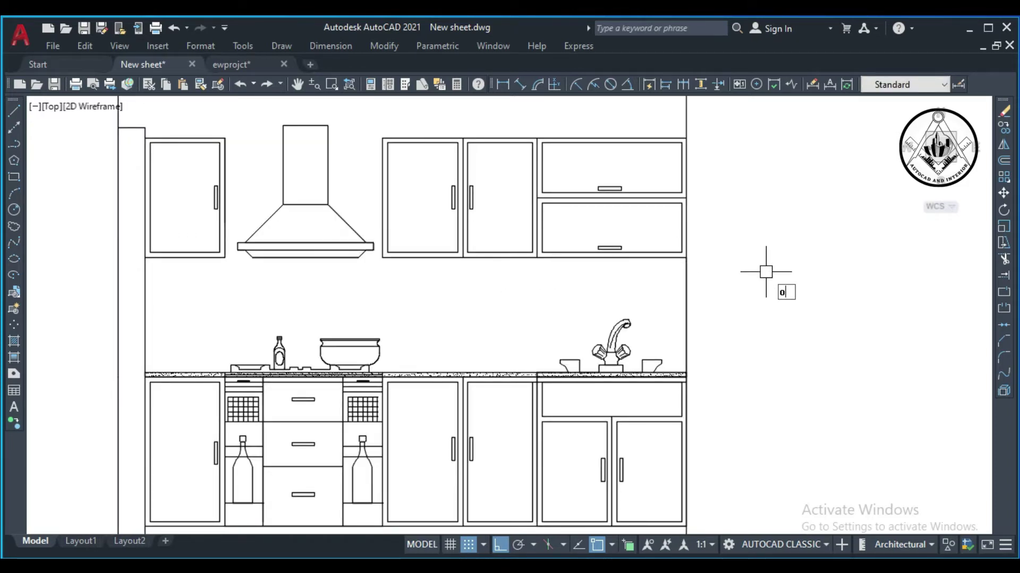
pyautogui.press('Return')
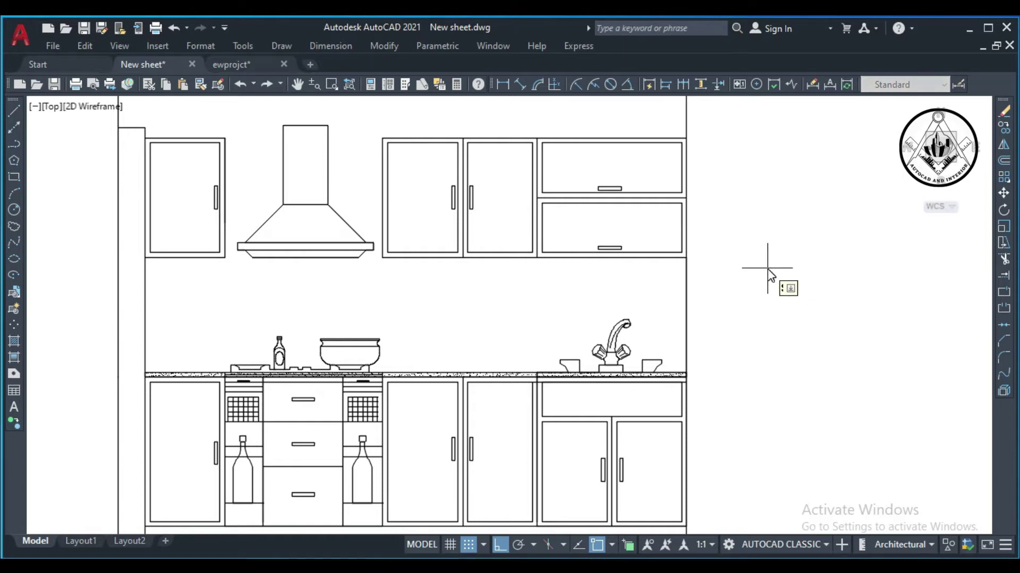
# Offset the backsplash edge repeatedly leftward to create vertical tile joints up to the left wall.
pyautogui.click(682, 304)
pyautogui.click(495, 289)
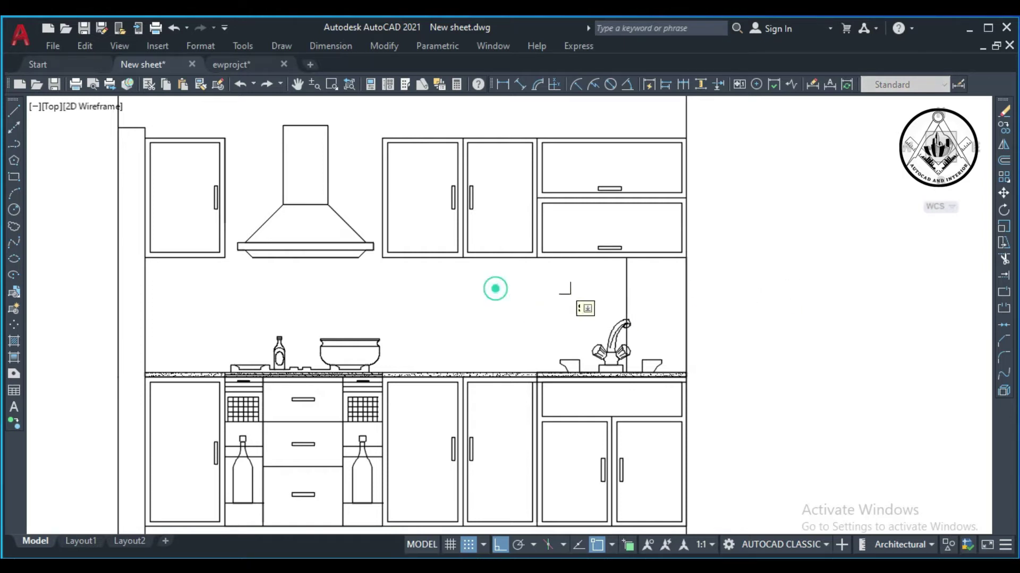
pyautogui.click(628, 289)
pyautogui.click(490, 297)
pyautogui.click(566, 299)
pyautogui.click(431, 305)
pyautogui.click(507, 300)
pyautogui.click(381, 296)
pyautogui.click(448, 303)
pyautogui.click(348, 292)
pyautogui.click(387, 298)
pyautogui.click(353, 302)
pyautogui.click(327, 290)
pyautogui.click(243, 291)
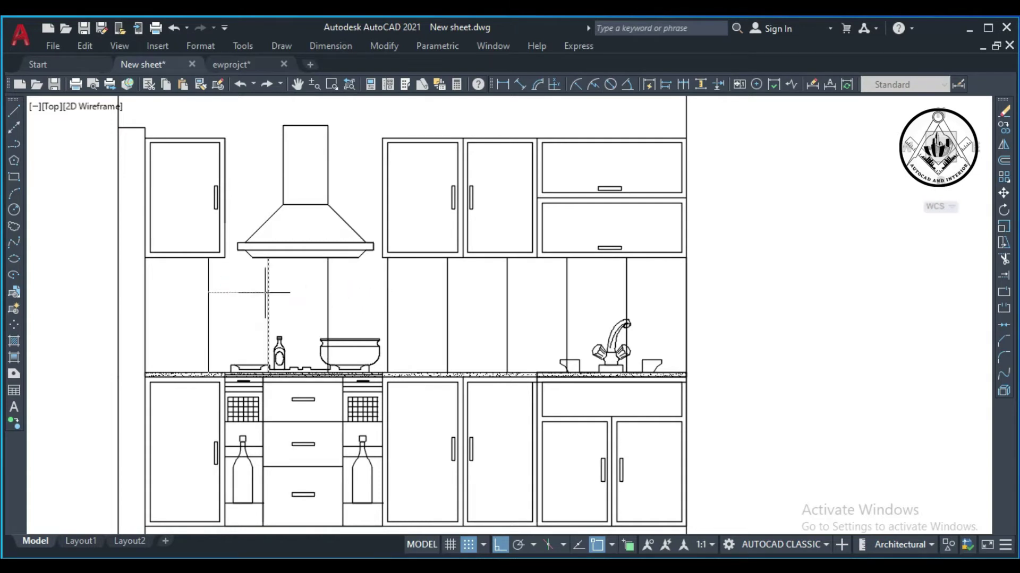
pyautogui.click(198, 296)
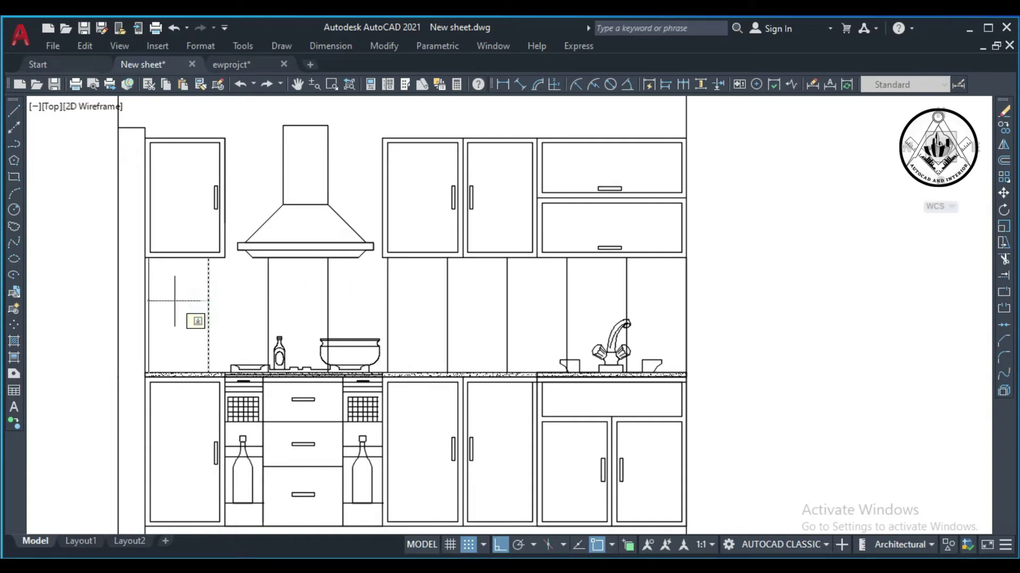
pyautogui.press('Escape')
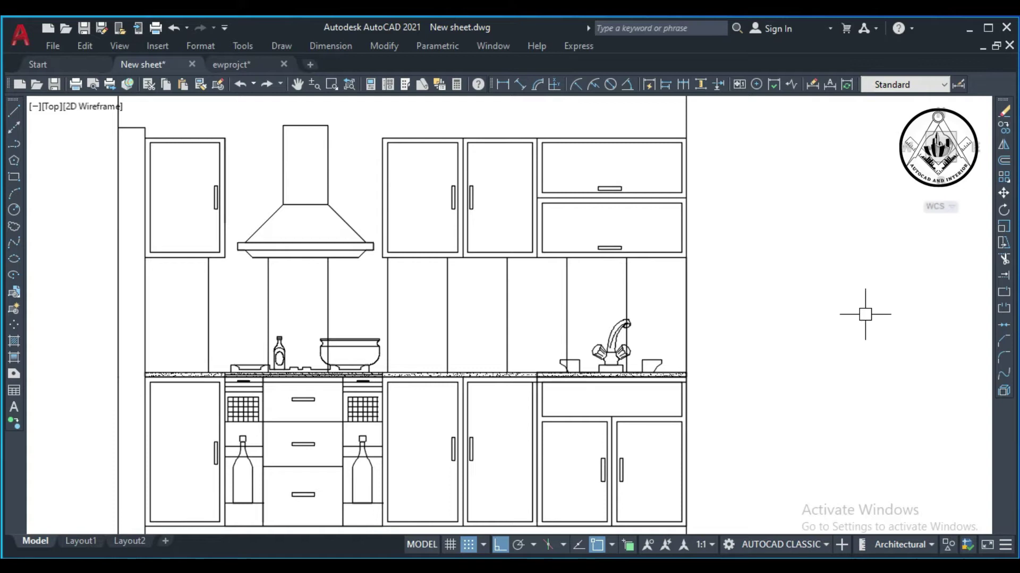
pyautogui.write('O')
# Offset the wall cabinets' bottom line 1' down and extend it to the left wall.
pyautogui.press('Return')
pyautogui.write('1')
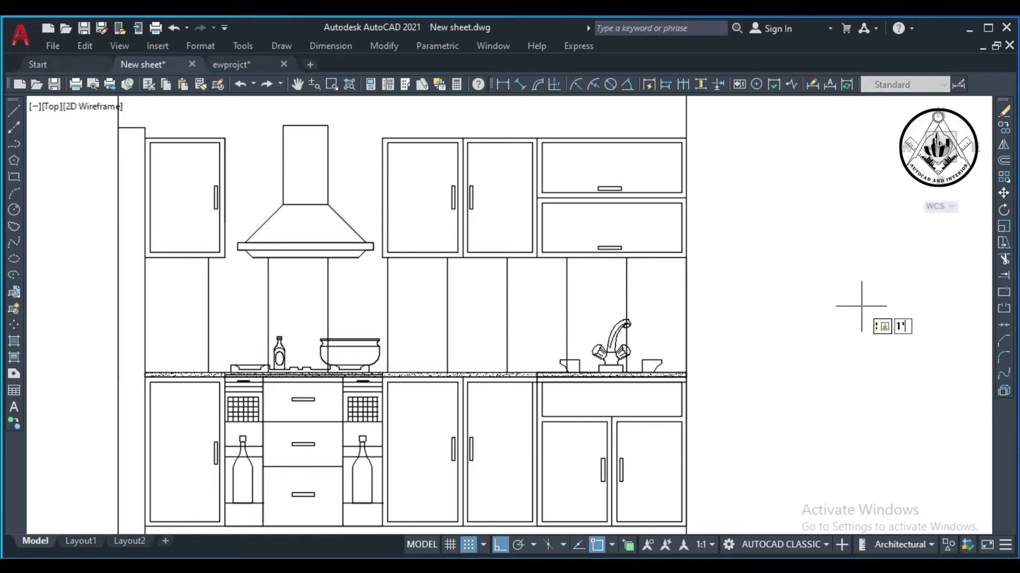
pyautogui.press('Return')
pyautogui.click(659, 258)
pyautogui.click(658, 281)
pyautogui.press('Escape')
pyautogui.write('ex')
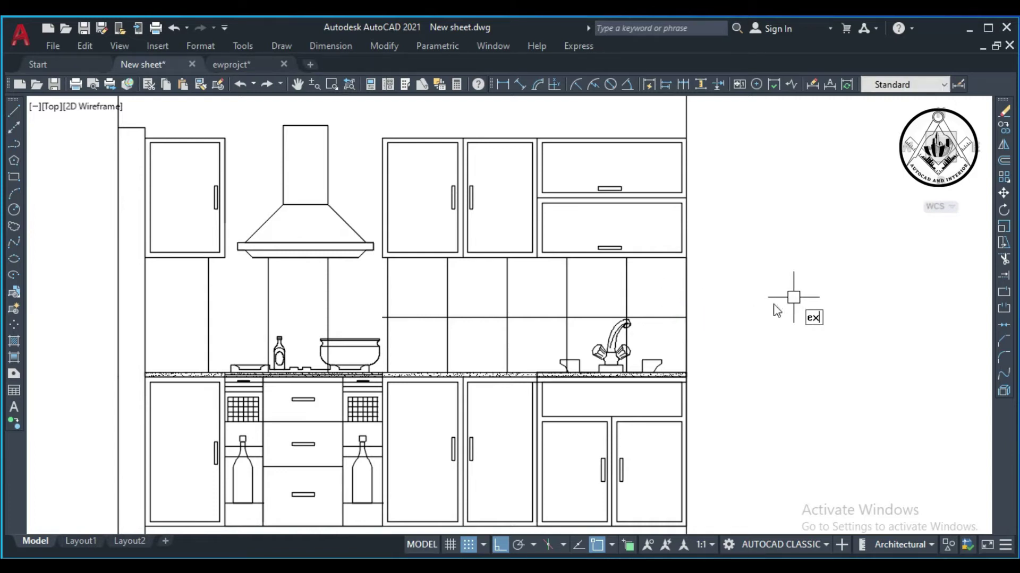
pyautogui.press('Return')
pyautogui.click(416, 318)
pyautogui.click(371, 317)
pyautogui.click(250, 317)
pyautogui.press('Escape')
pyautogui.press('Escape')
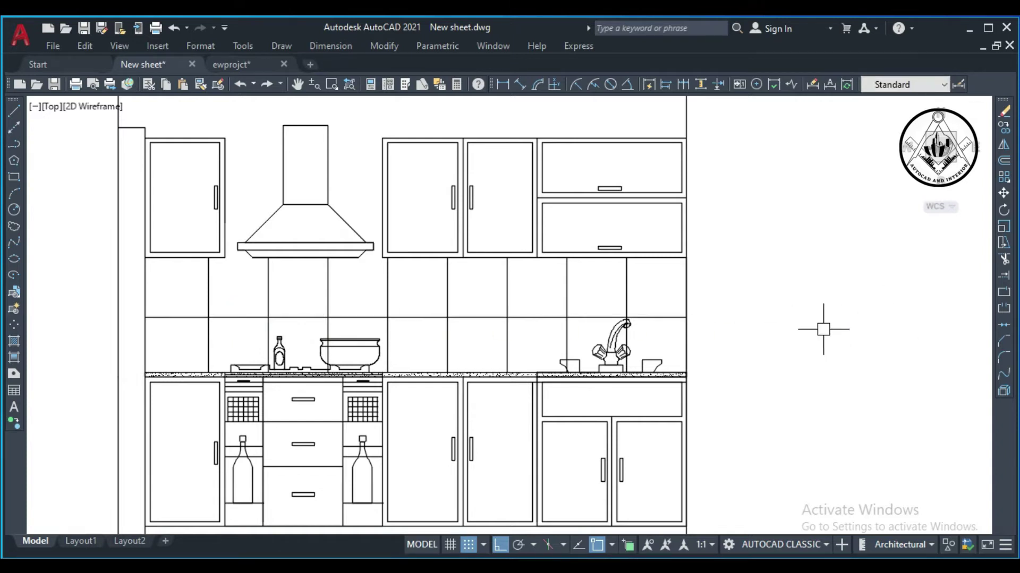
pyautogui.write('tr')
# Trim the backsplash tile joints away from the faucet, bottle and pot, zooming around them.
pyautogui.press('Return')
pyautogui.scroll(3, 298, 373)
pyautogui.scroll(3, 366, 360)
pyautogui.scroll(1, 371, 357)
pyautogui.scroll(3, 394, 350)
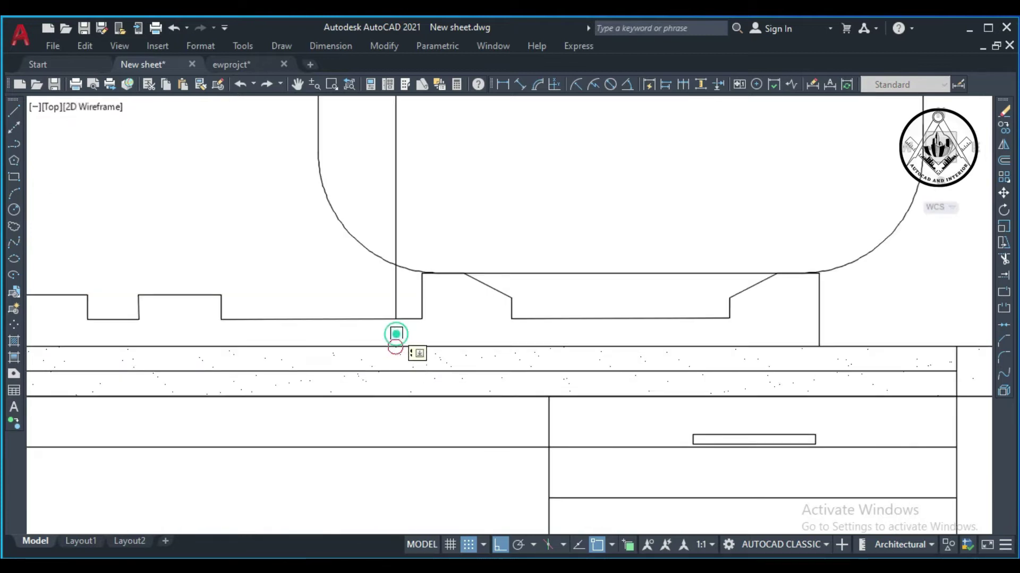
pyautogui.scroll(-3, 484, 337)
pyautogui.scroll(-1, 549, 321)
pyautogui.scroll(-1, 481, 333)
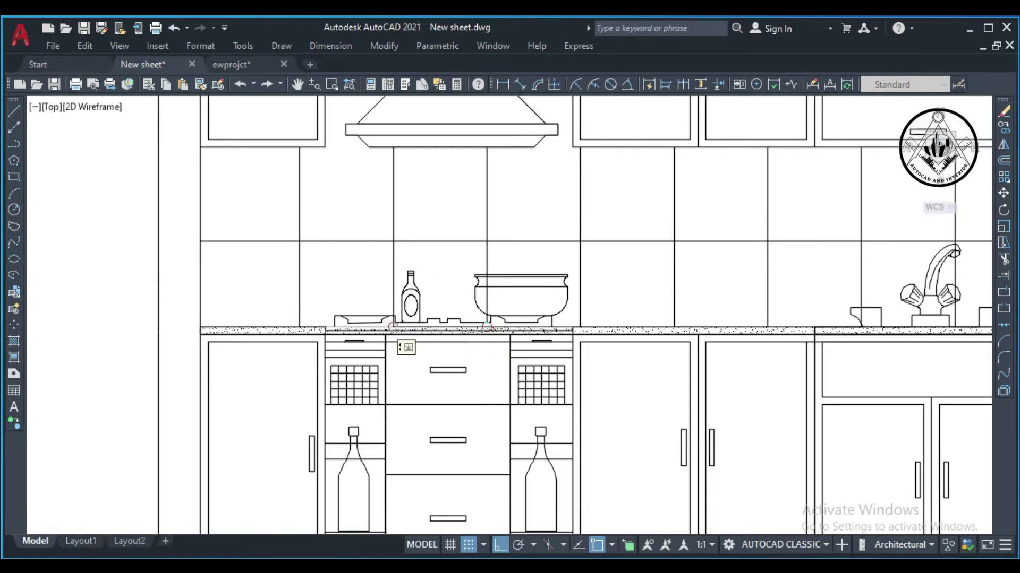
pyautogui.scroll(3, 384, 328)
pyautogui.scroll(5, 399, 336)
pyautogui.scroll(4, 396, 338)
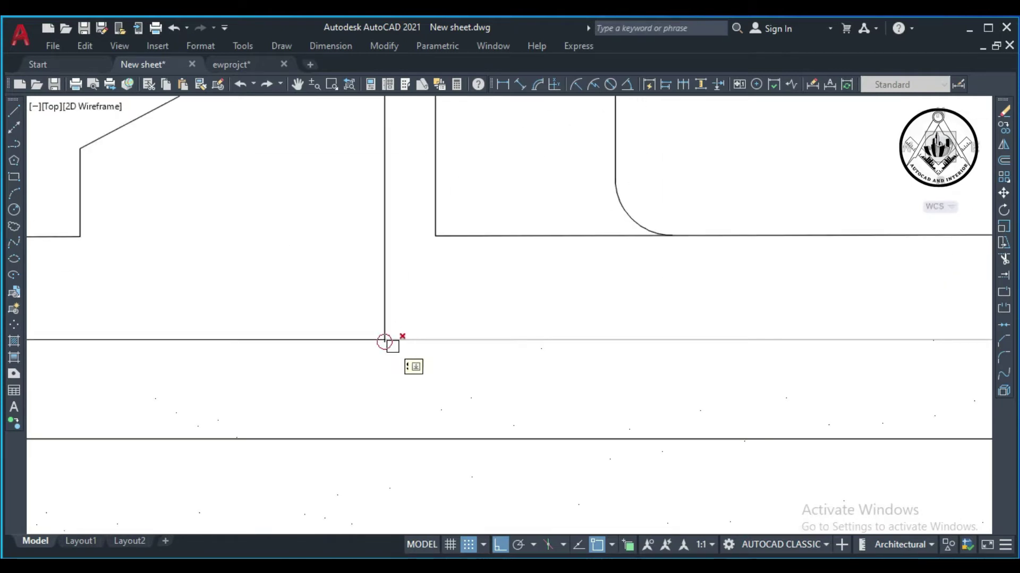
pyautogui.scroll(-3, 393, 298)
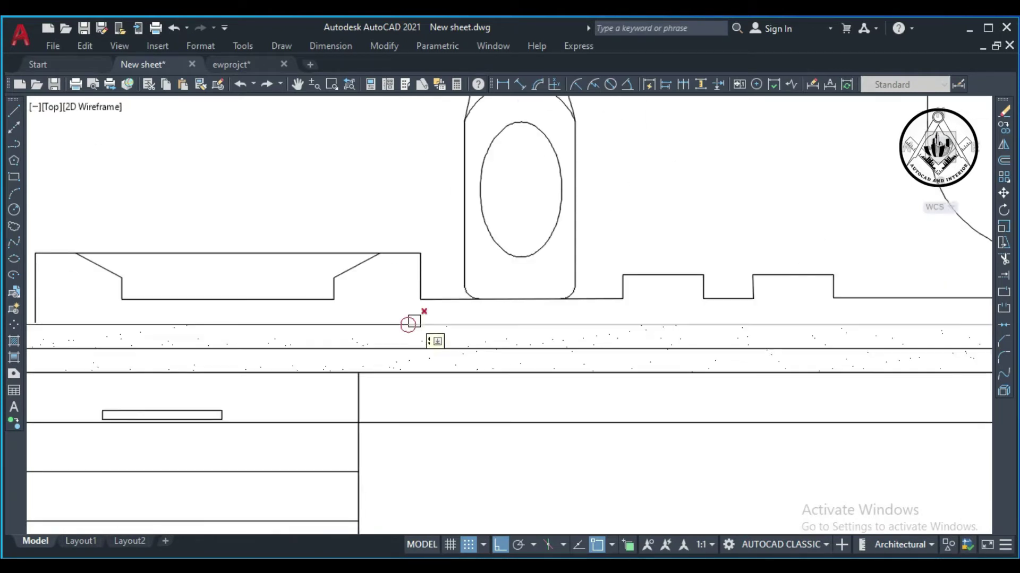
pyautogui.scroll(-2, 412, 321)
pyautogui.scroll(-4, 367, 303)
pyautogui.scroll(-2, 367, 306)
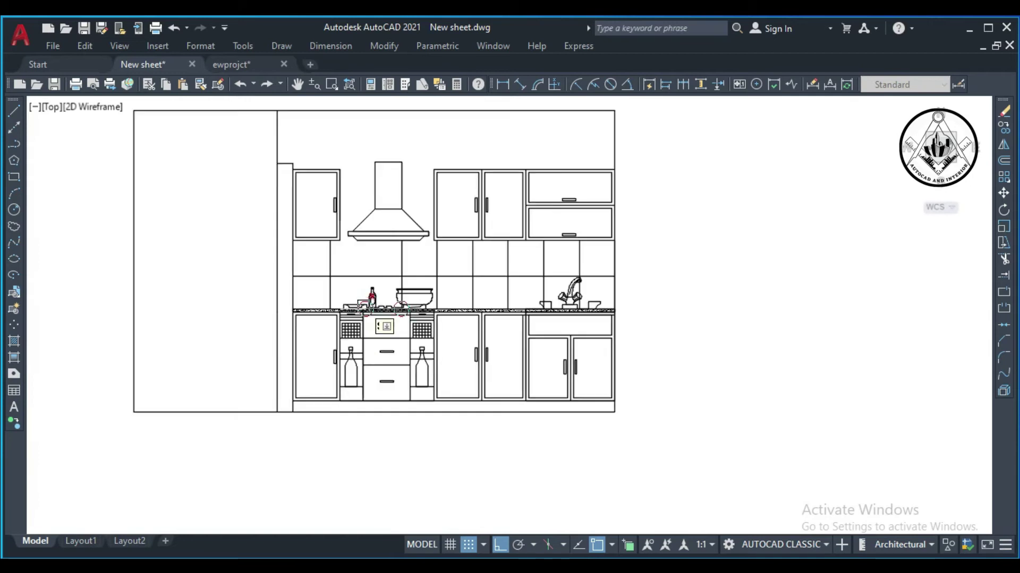
pyautogui.scroll(2, 392, 305)
pyautogui.scroll(4, 400, 312)
pyautogui.scroll(2, 400, 312)
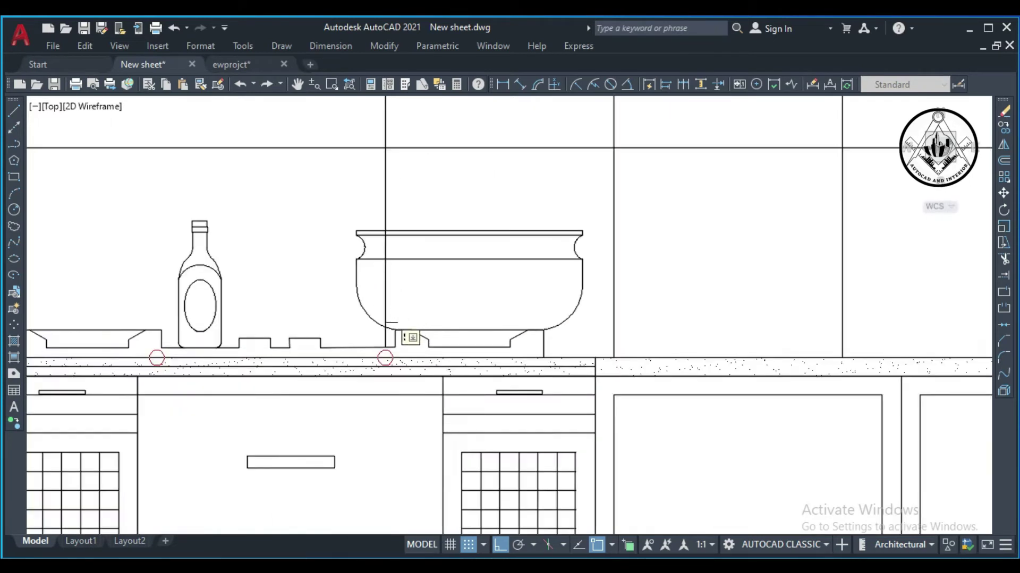
pyautogui.scroll(5, 380, 223)
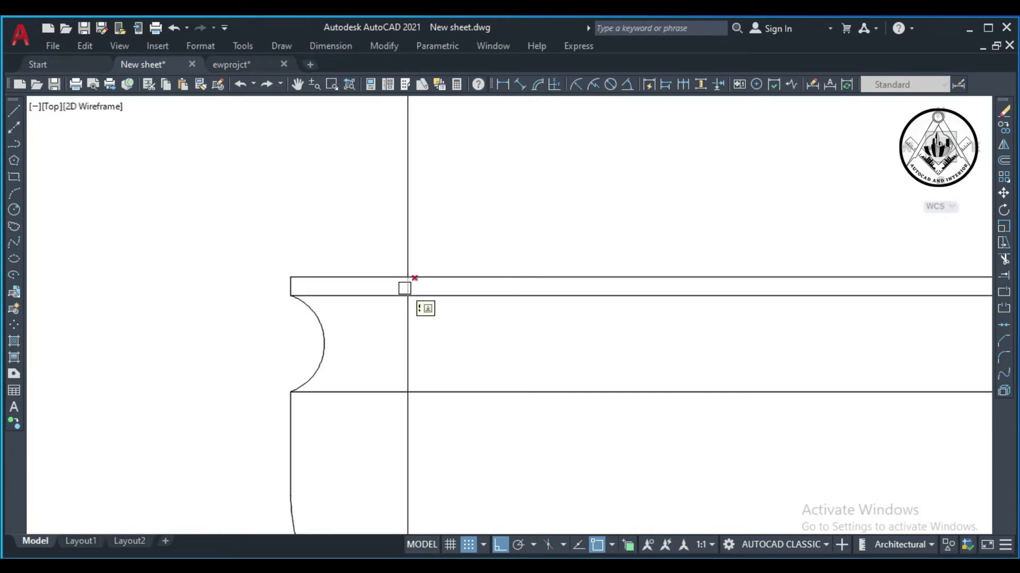
pyautogui.scroll(-7, 409, 268)
pyautogui.scroll(-2, 420, 286)
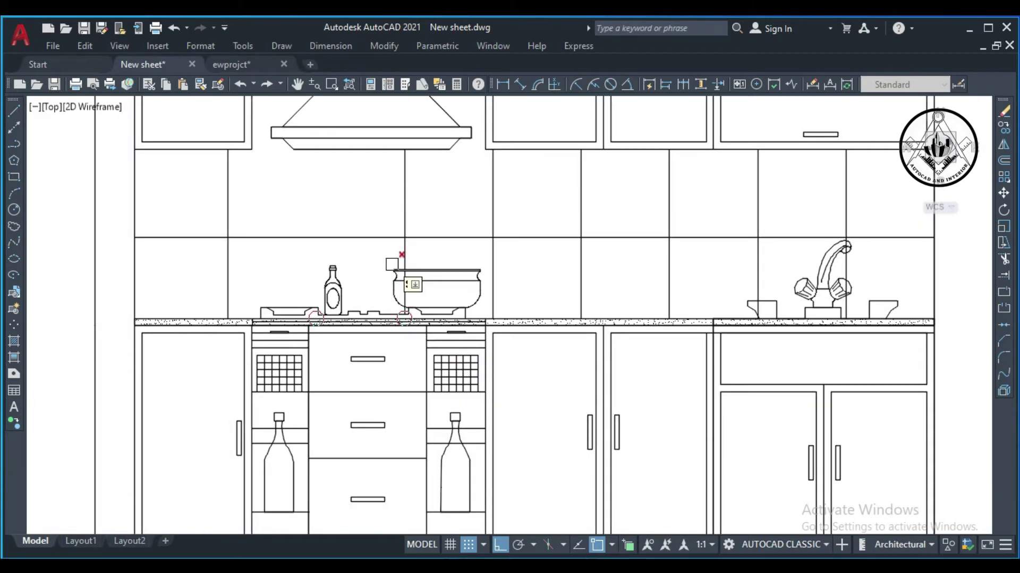
pyautogui.scroll(4, 804, 332)
pyautogui.scroll(4, 730, 307)
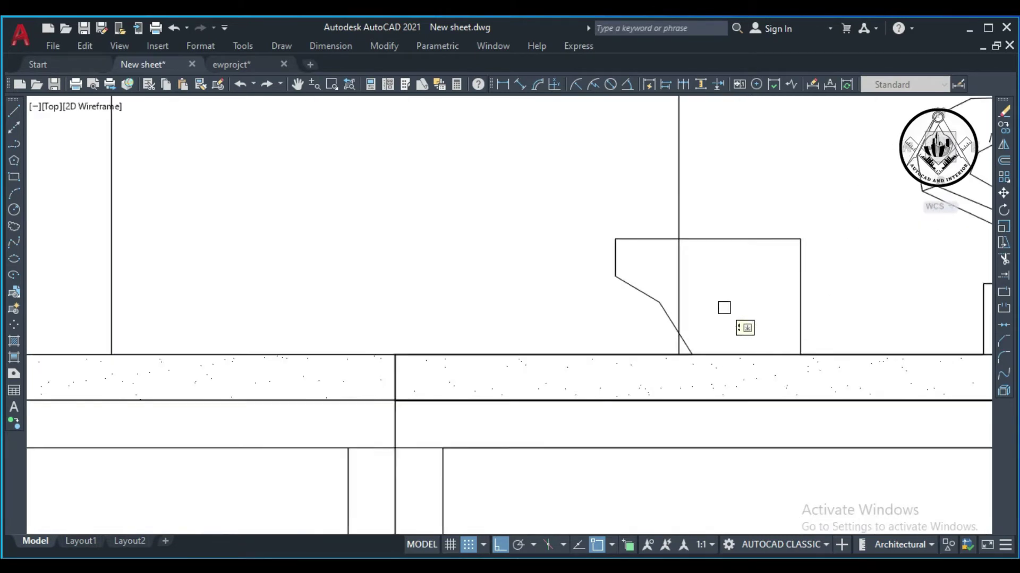
pyautogui.scroll(2, 724, 305)
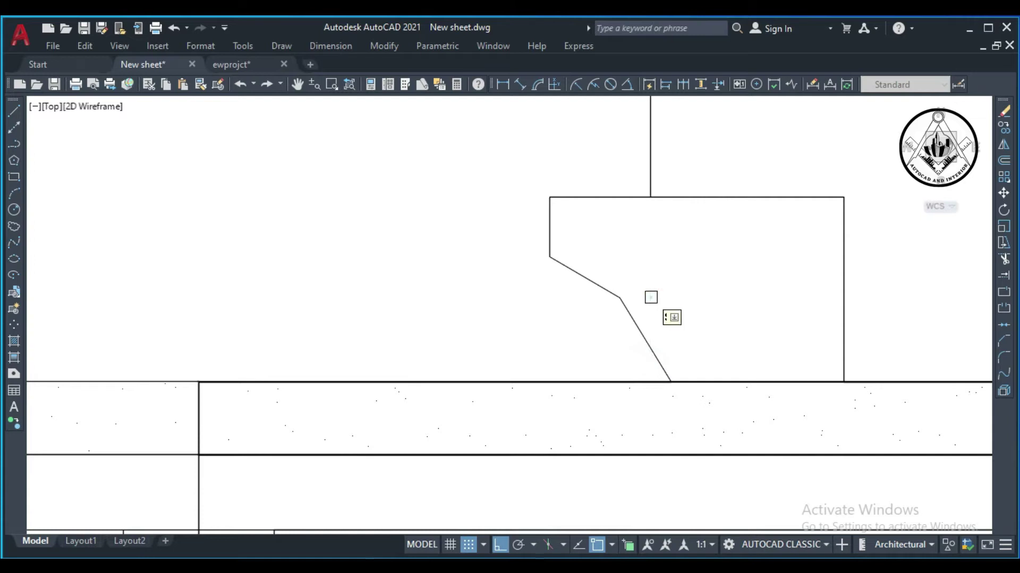
pyautogui.scroll(-5, 510, 248)
pyautogui.scroll(4, 767, 257)
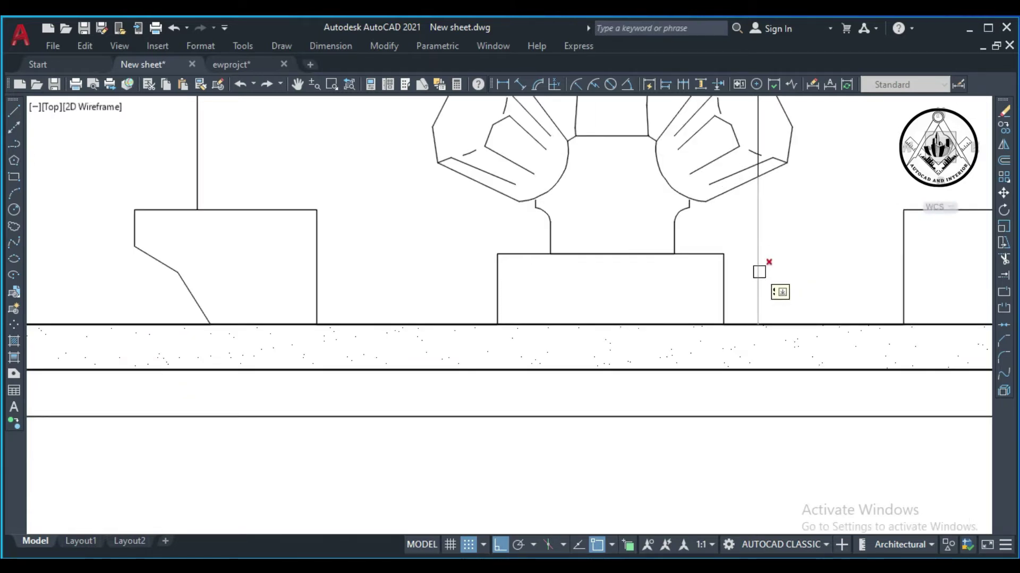
pyautogui.scroll(-3, 765, 276)
pyautogui.scroll(5, 773, 234)
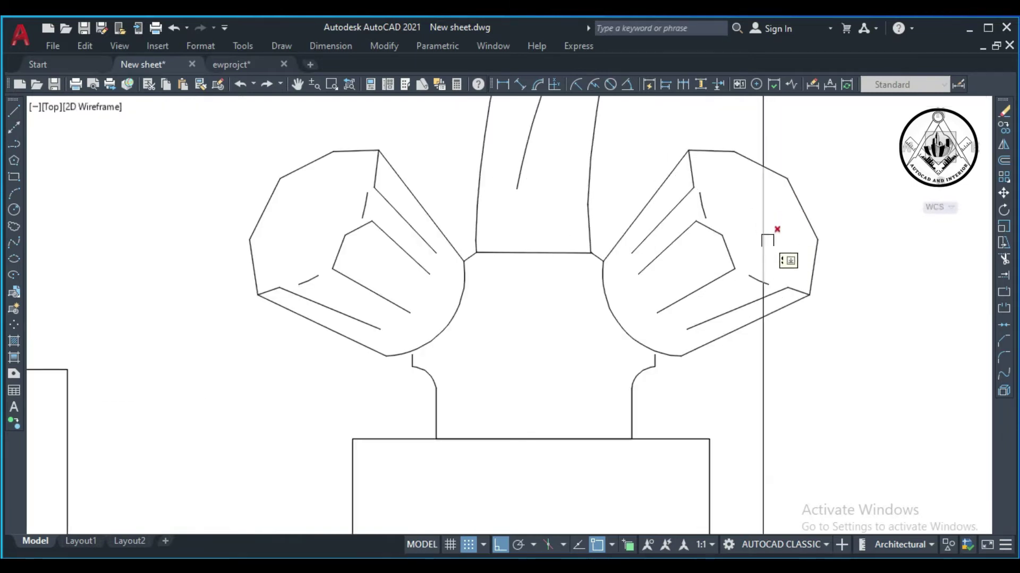
pyautogui.scroll(2, 764, 293)
pyautogui.scroll(4, 756, 285)
pyautogui.scroll(-6, 756, 319)
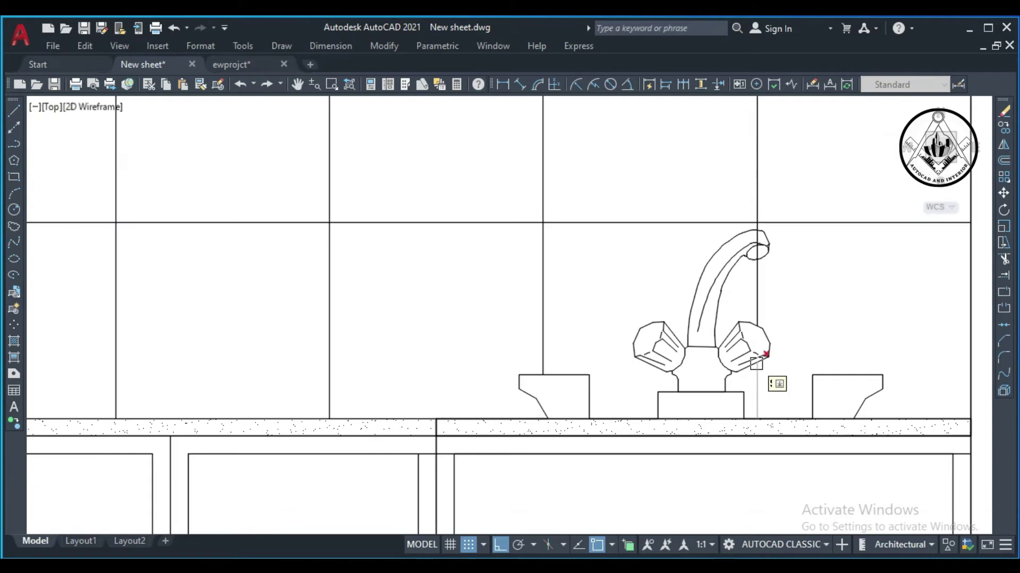
pyautogui.scroll(4, 763, 246)
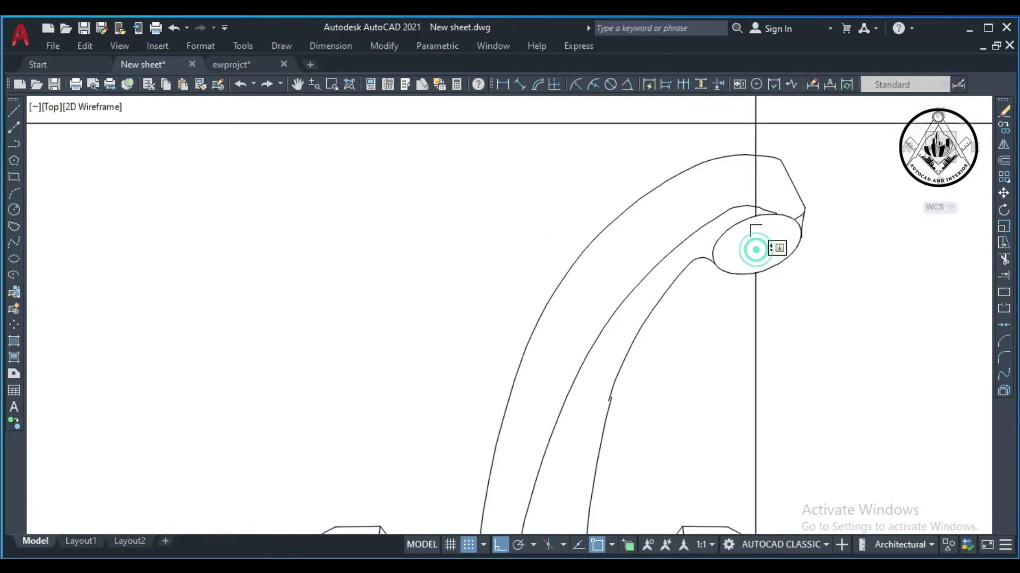
pyautogui.scroll(5, 758, 246)
pyautogui.scroll(-5, 753, 210)
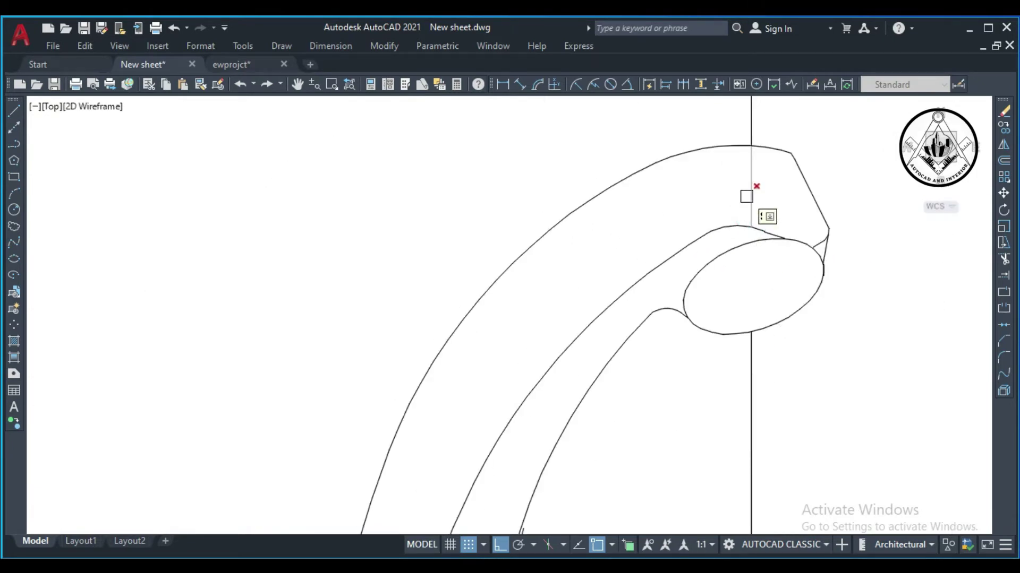
# Begin extending construction lines to their boundary for the second elevation.
pyautogui.scroll(-6, 696, 227)
pyautogui.scroll(-4, 738, 214)
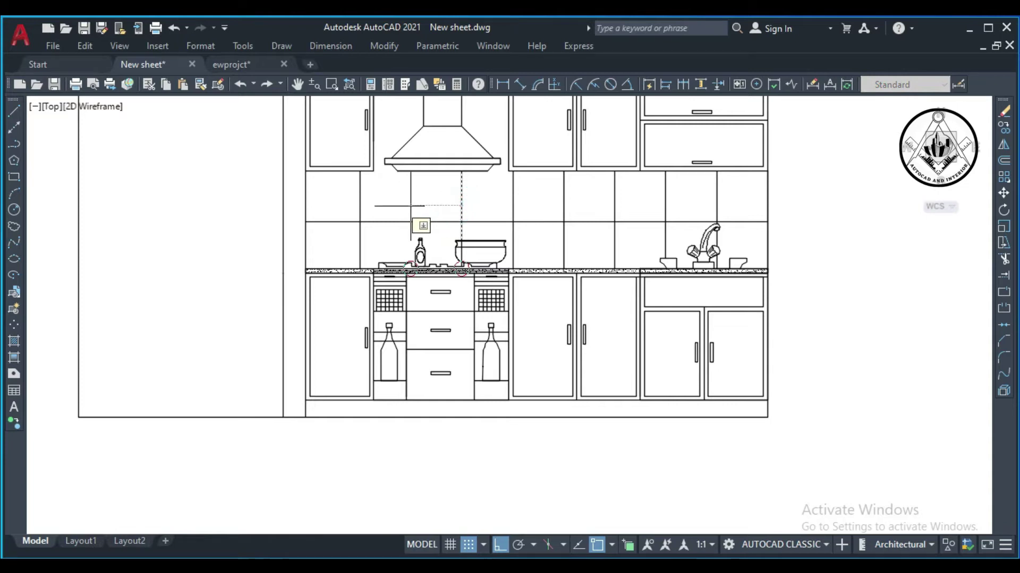
pyautogui.scroll(2, 402, 204)
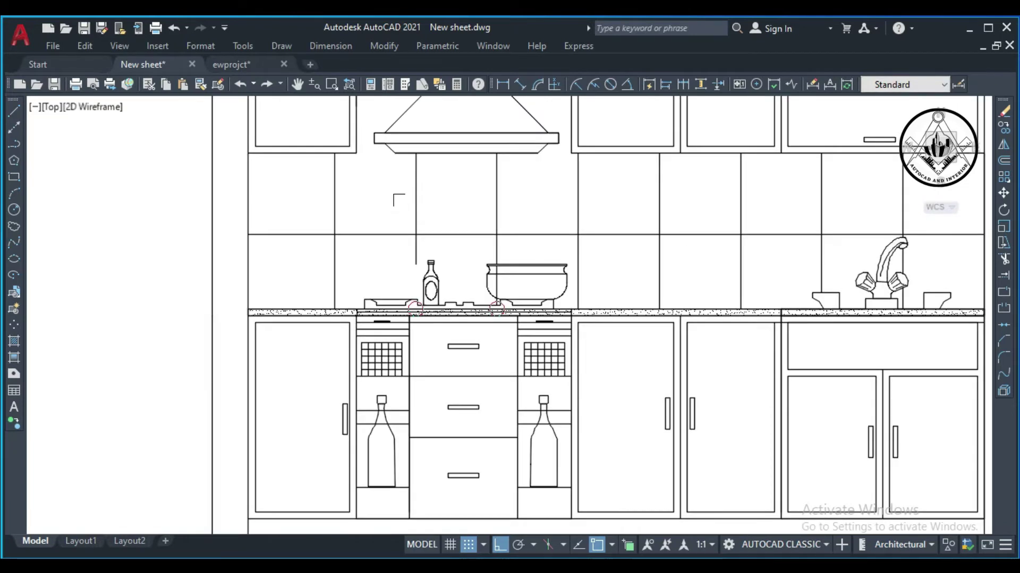
pyautogui.write('ex')
pyautogui.press('Return')
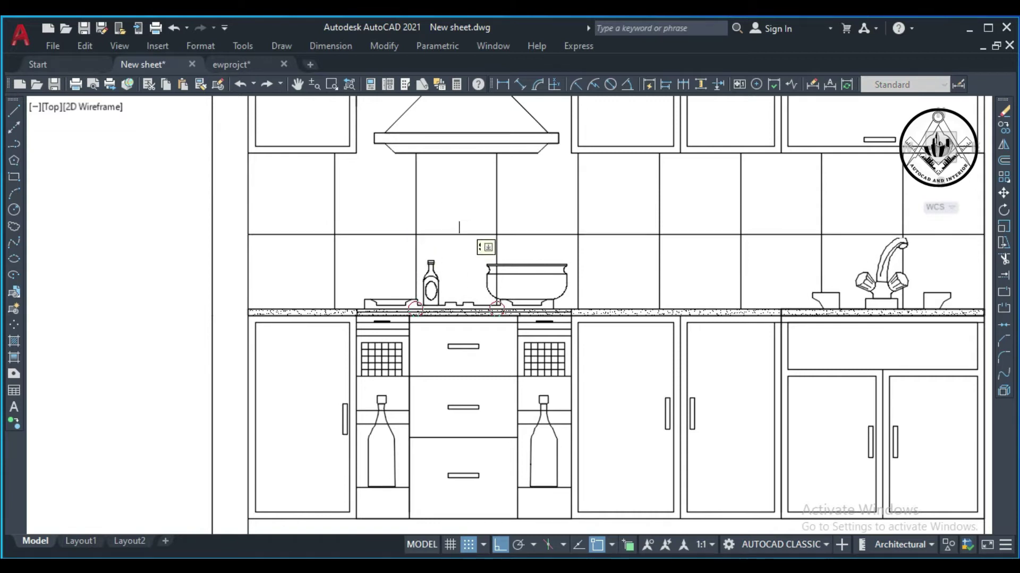
pyautogui.scroll(-4, 473, 234)
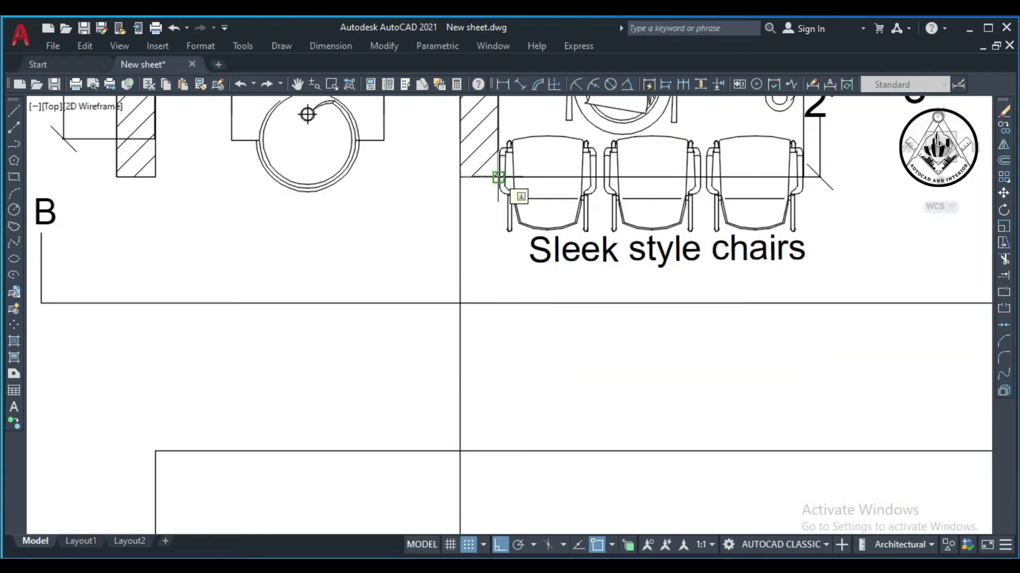
# Zoom over the plan to the chair and fridge edges, ending the previous command.
pyautogui.scroll(-2, 498, 177)
pyautogui.scroll(-2, 496, 186)
pyautogui.scroll(-1, 491, 217)
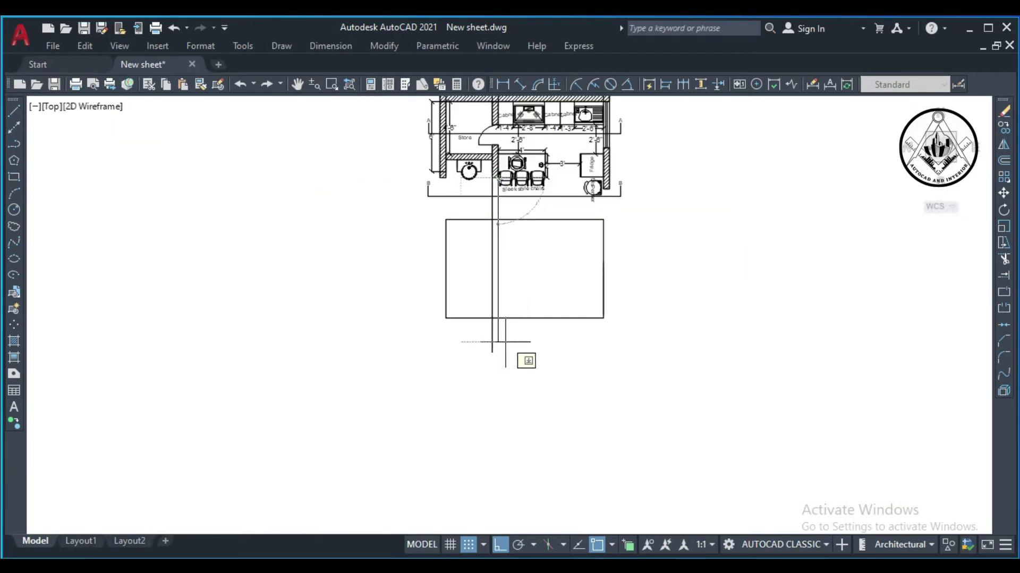
pyautogui.press('Escape')
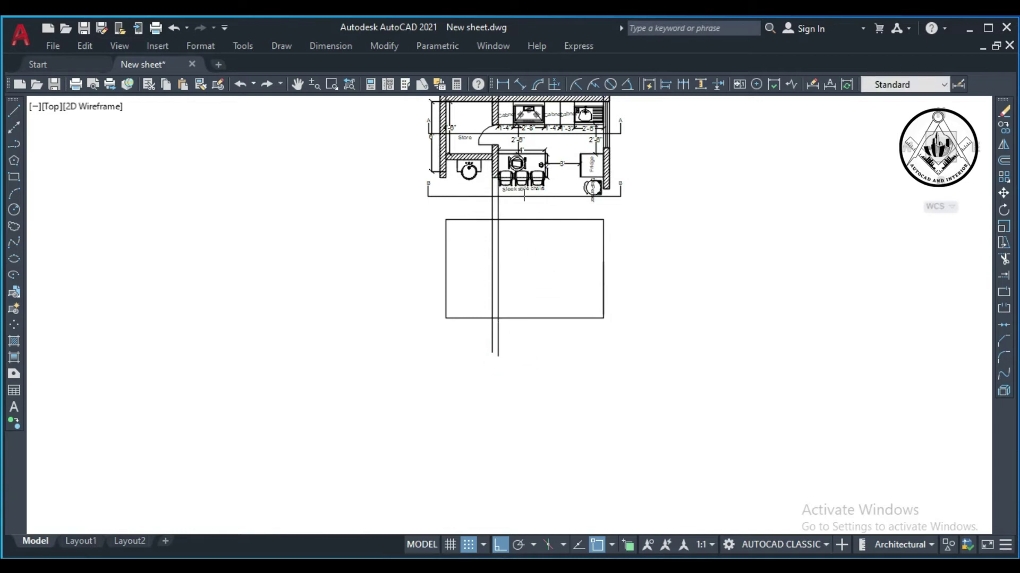
pyautogui.scroll(6, 546, 159)
pyautogui.scroll(-2, 602, 227)
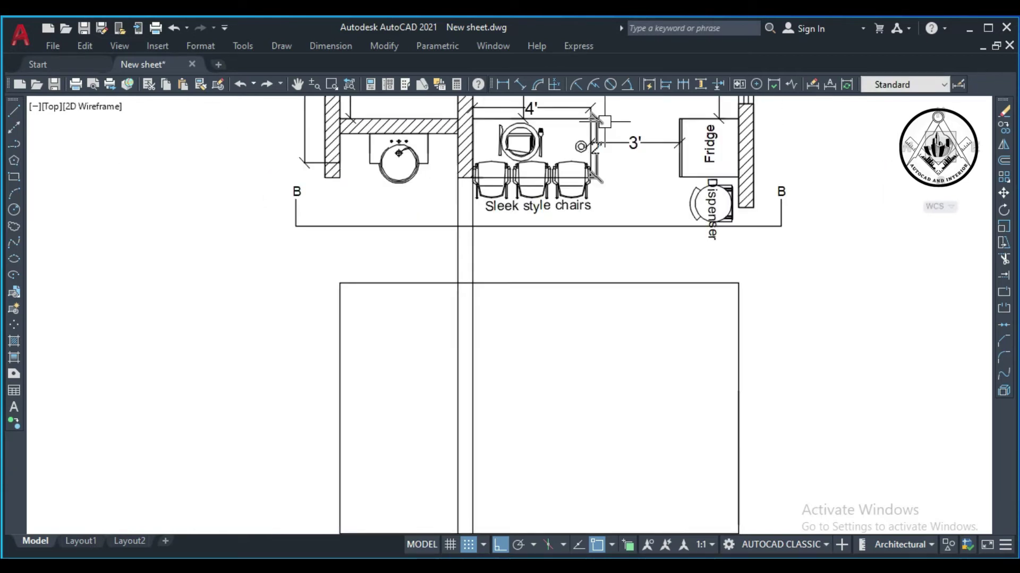
pyautogui.scroll(4, 589, 143)
pyautogui.scroll(2, 586, 275)
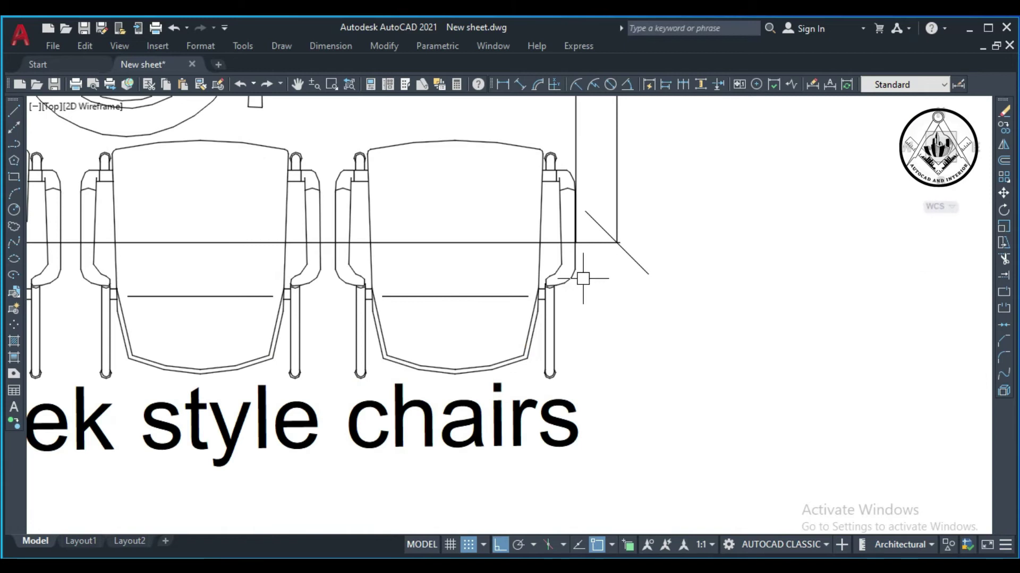
# Draw vertical projection lines from the chair and fridge edges down past the elevation rectangle.
pyautogui.press('Return')
pyautogui.scroll(4, 567, 244)
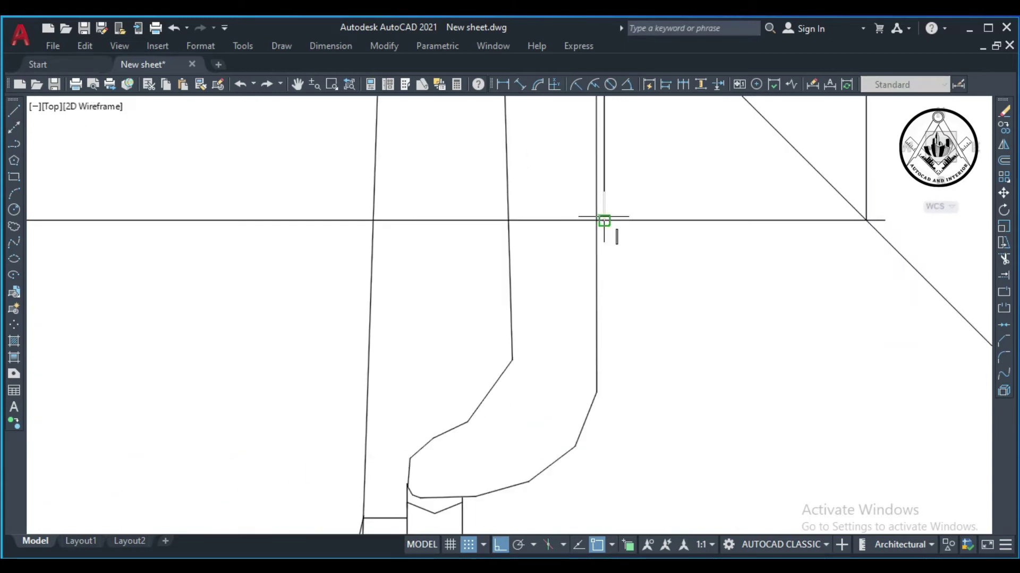
pyautogui.scroll(-1, 604, 218)
pyautogui.scroll(-1, 603, 218)
pyautogui.scroll(-1, 603, 218)
pyautogui.scroll(-1, 584, 218)
pyautogui.scroll(-2, 604, 218)
pyautogui.scroll(-2, 604, 215)
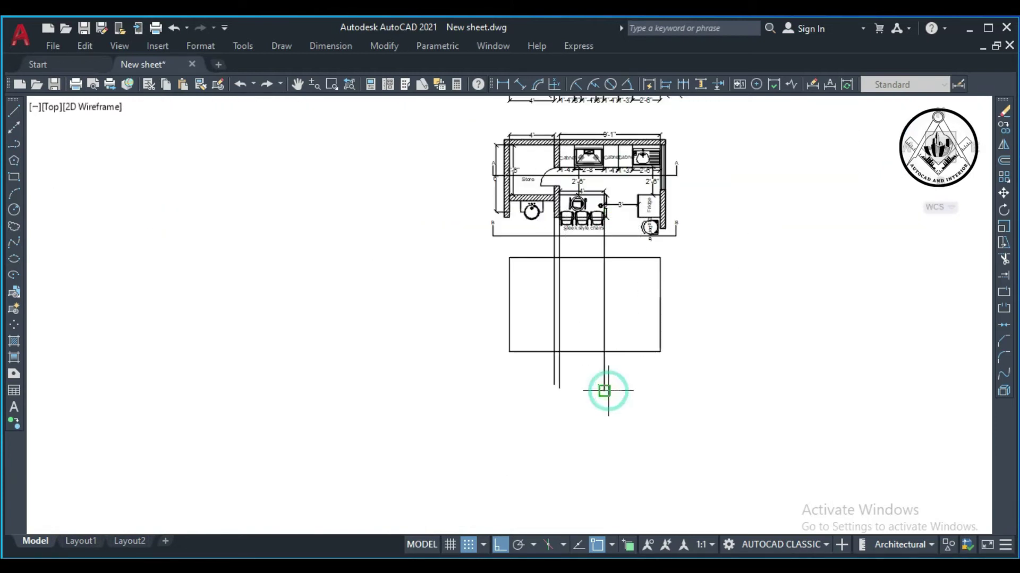
pyautogui.scroll(4, 644, 218)
pyautogui.scroll(2, 644, 217)
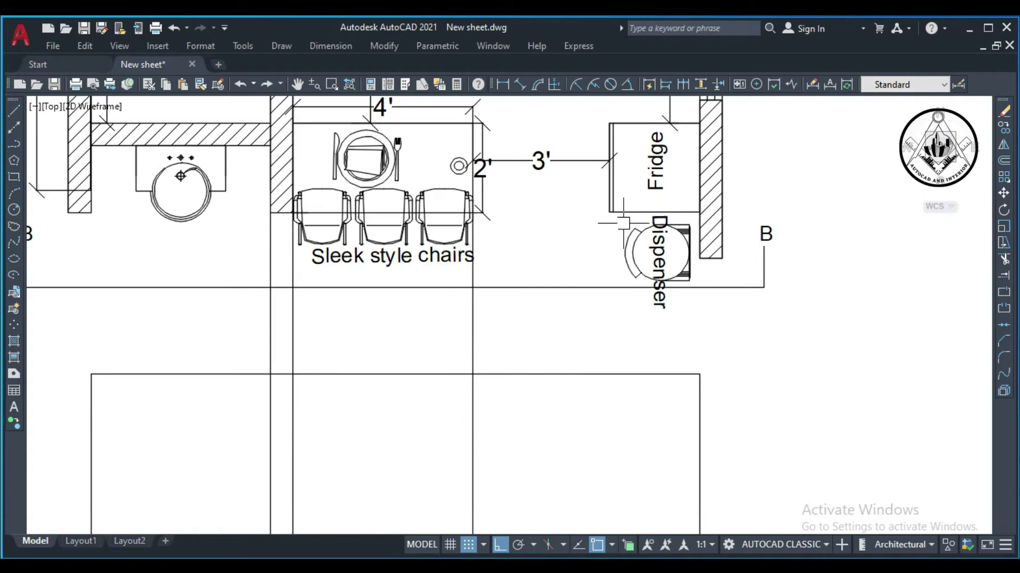
pyautogui.scroll(4, 608, 218)
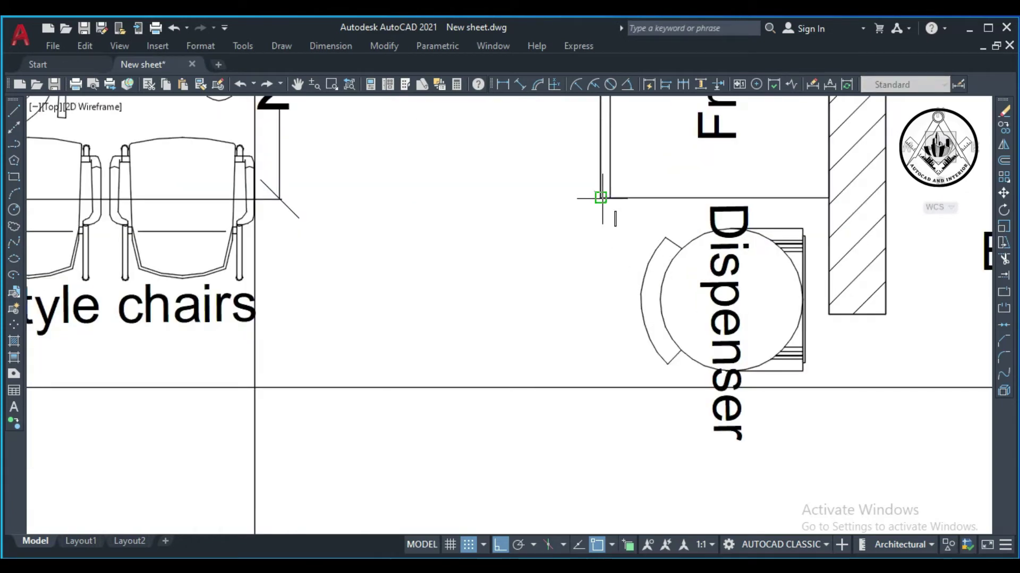
pyautogui.scroll(-2, 600, 198)
pyautogui.scroll(-2, 600, 198)
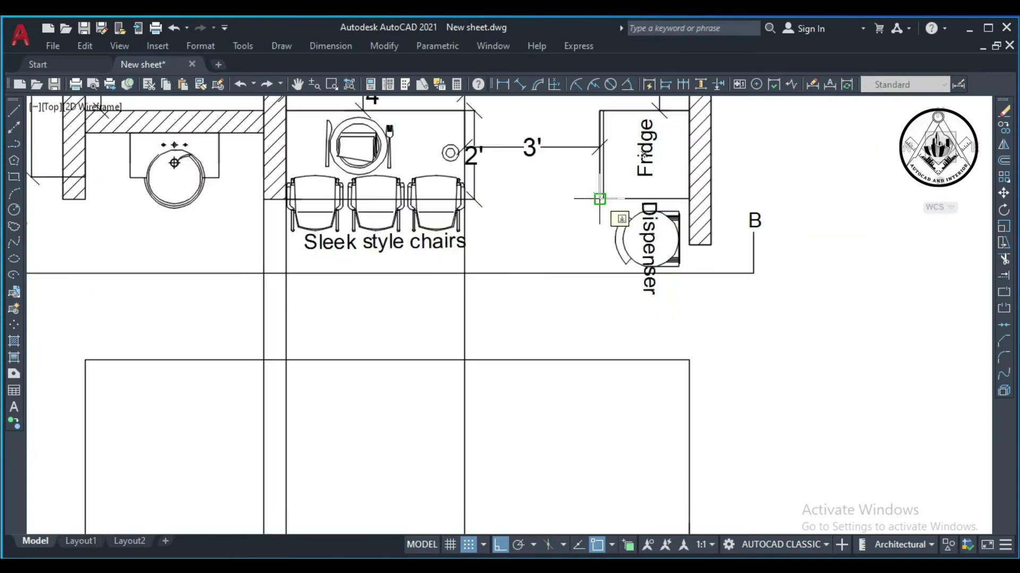
pyautogui.scroll(-2, 599, 200)
pyautogui.scroll(-2, 599, 199)
pyautogui.scroll(-2, 600, 200)
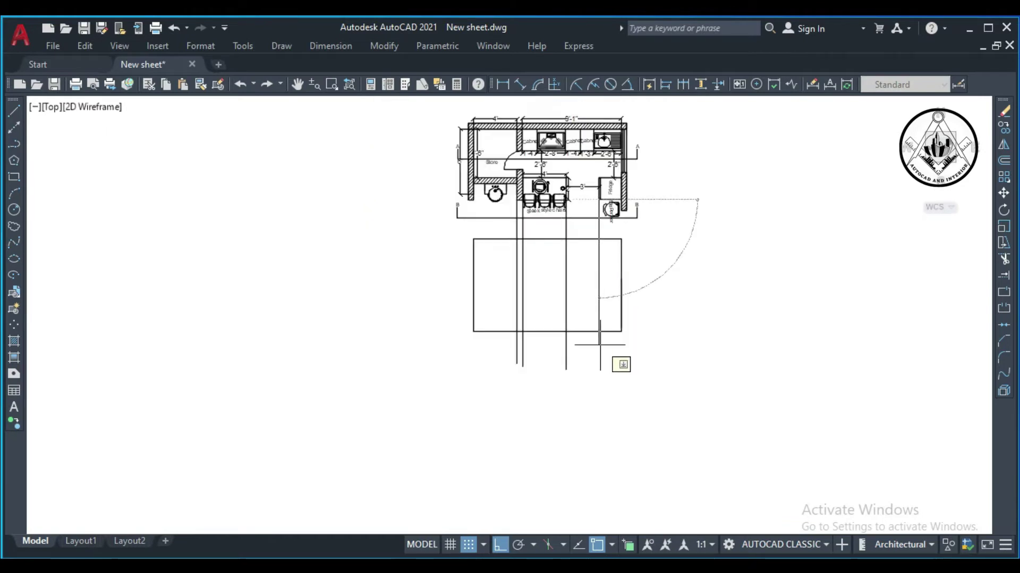
pyautogui.click(599, 362)
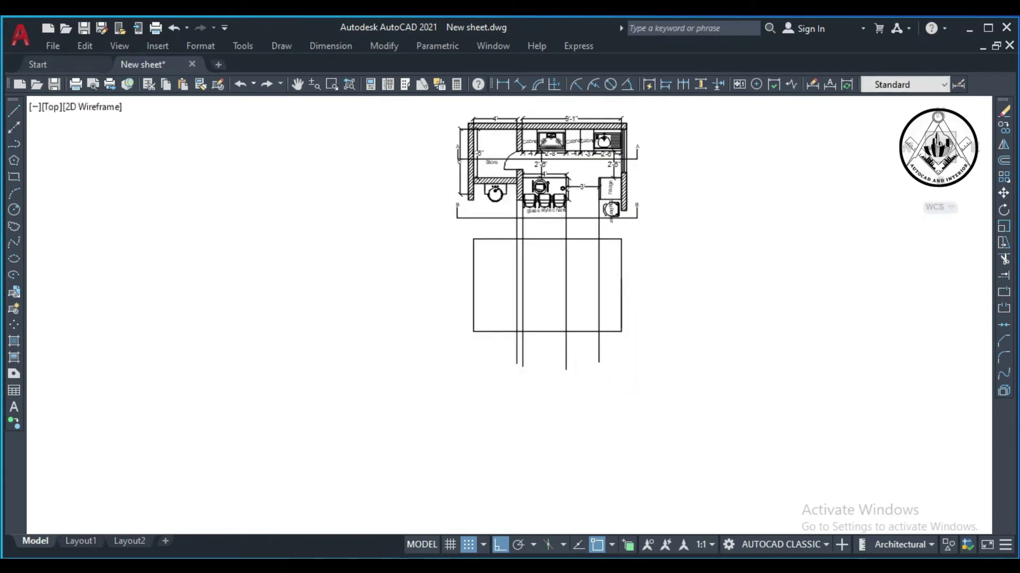
pyautogui.scroll(2, 612, 235)
pyautogui.scroll(2, 690, 249)
pyautogui.write('TR')
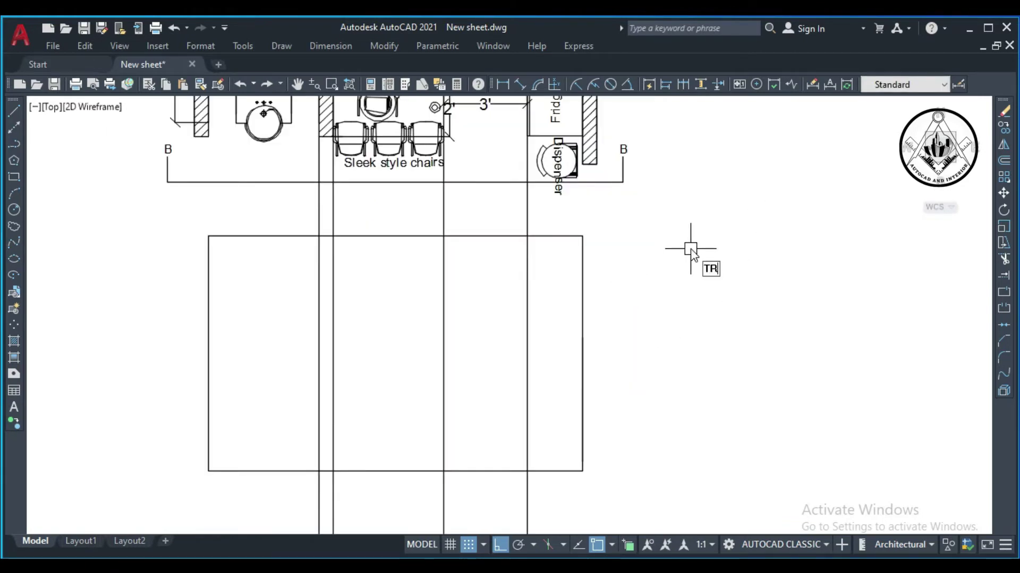
# Trim the four projection lines above the rectangle and fence-trim their ends below it.
pyautogui.press('Return')
pyautogui.click(528, 213)
pyautogui.click(443, 208)
pyautogui.click(333, 206)
pyautogui.click(319, 206)
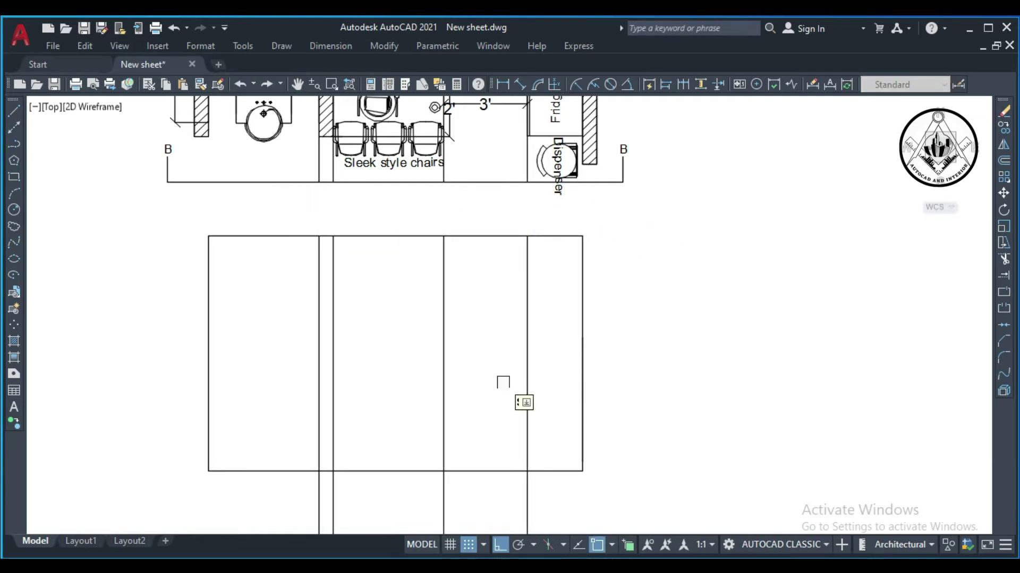
pyautogui.moveTo(552, 497); pyautogui.dragTo(292, 492)
pyautogui.press('Escape')
# Delete the three leftover vertical lines beside the dispenser and the chairs.
pyautogui.scroll(-2, 424, 401)
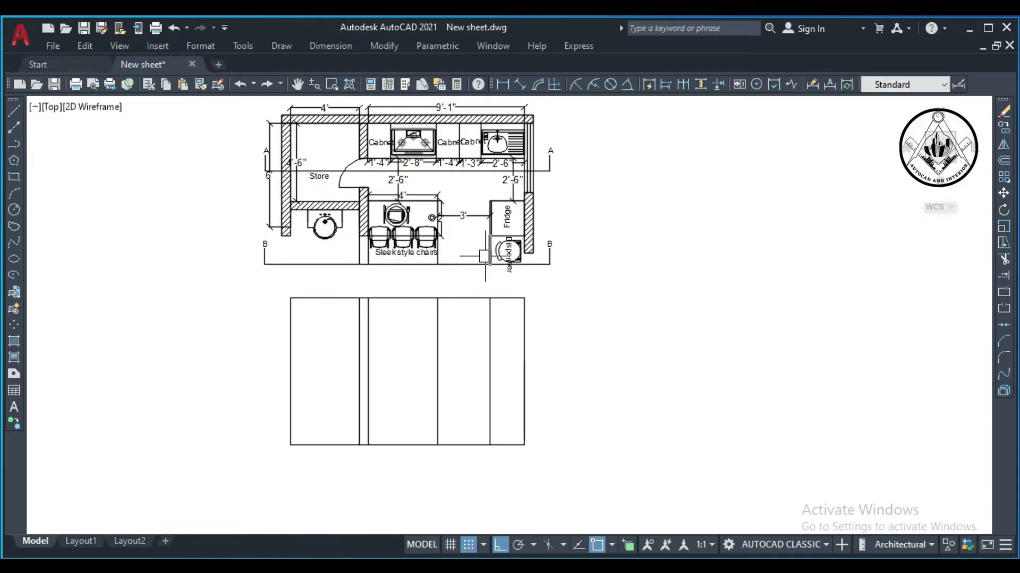
pyautogui.scroll(4, 485, 256)
pyautogui.click(497, 257)
pyautogui.click(364, 277)
pyautogui.click(188, 272)
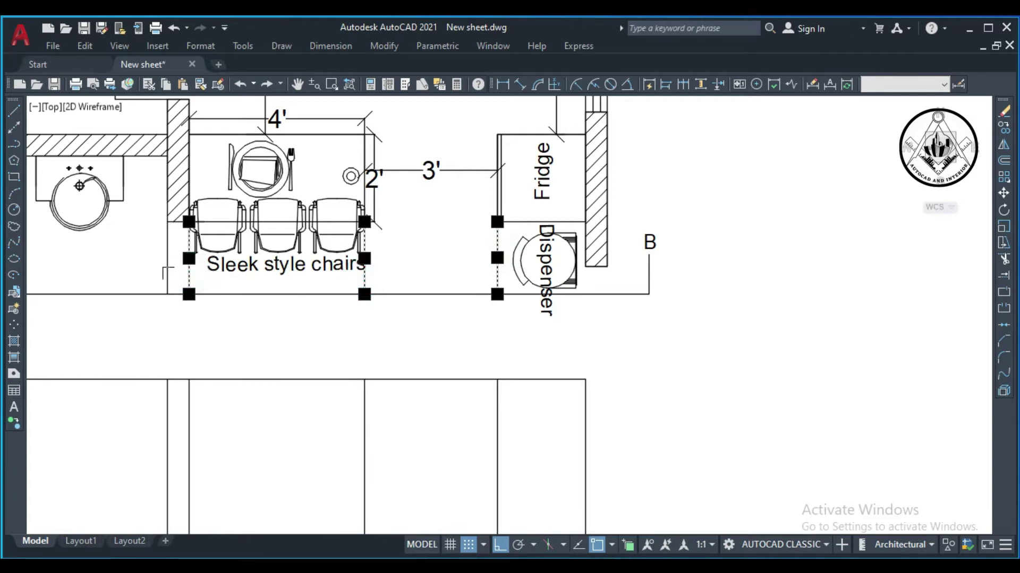
pyautogui.press('Delete')
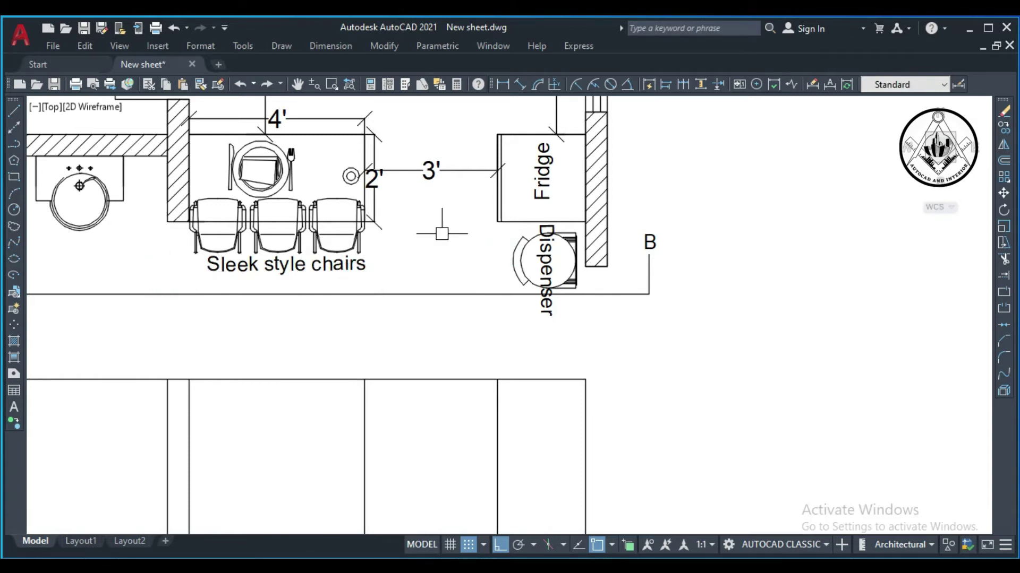
pyautogui.scroll(-4, 477, 238)
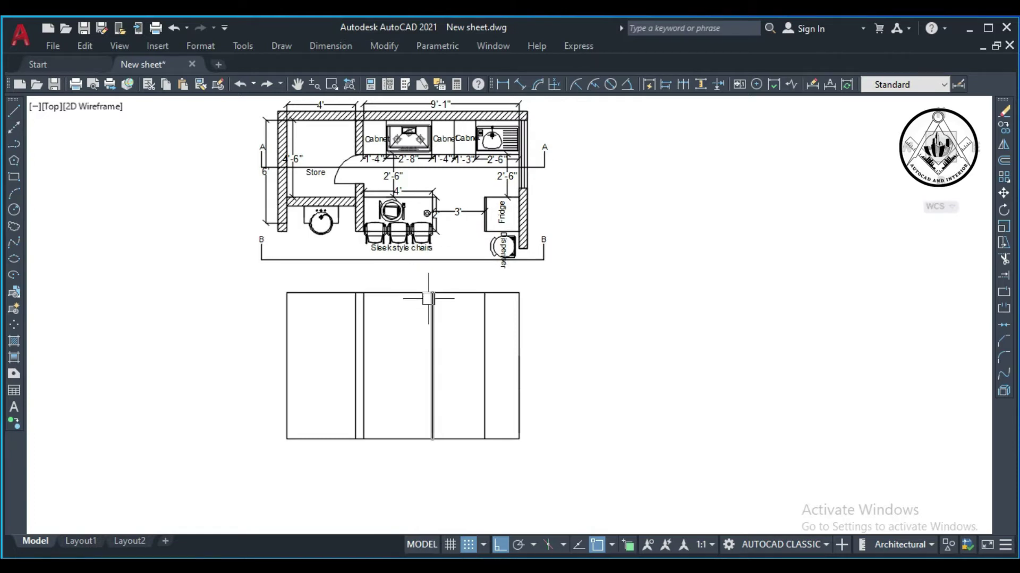
pyautogui.scroll(-4, 419, 247)
pyautogui.scroll(1, 420, 247)
pyautogui.scroll(2, 420, 247)
pyautogui.scroll(-2, 419, 247)
pyautogui.scroll(3, 440, 159)
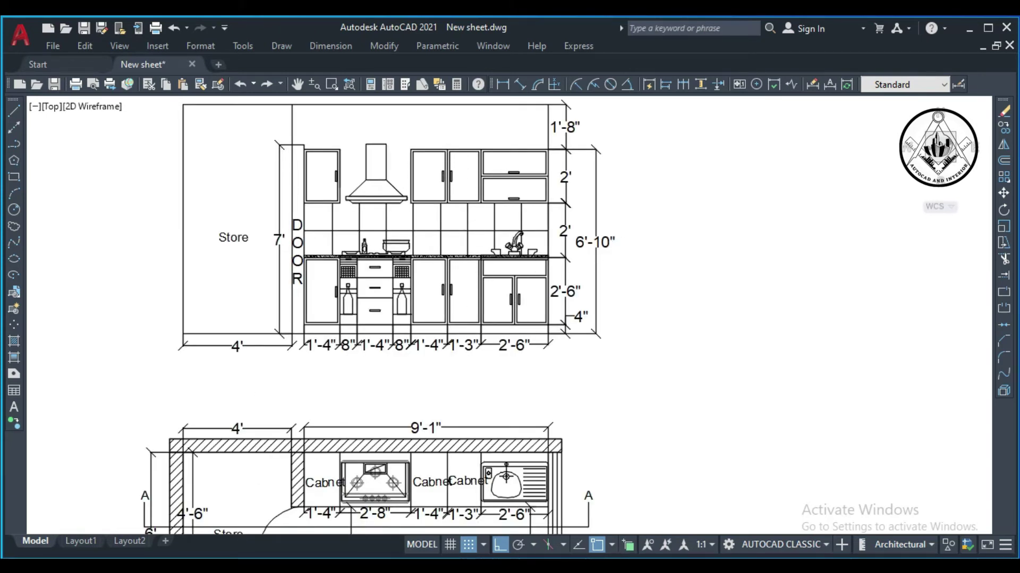
pyautogui.scroll(-2, 509, 204)
pyautogui.scroll(-2, 470, 365)
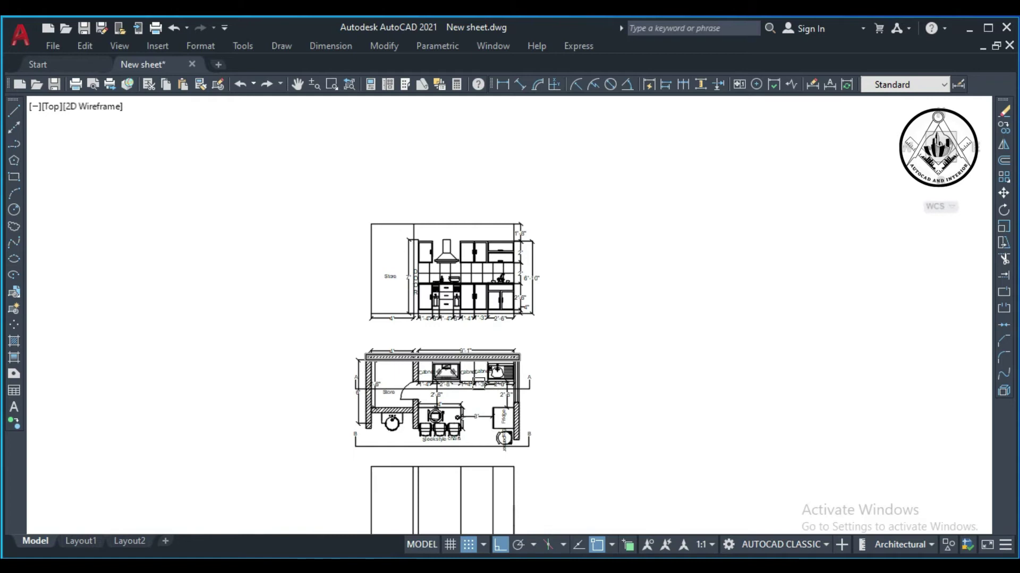
pyautogui.scroll(4, 440, 464)
pyautogui.scroll(-5, 461, 323)
pyautogui.scroll(4, 425, 340)
pyautogui.scroll(1, 426, 340)
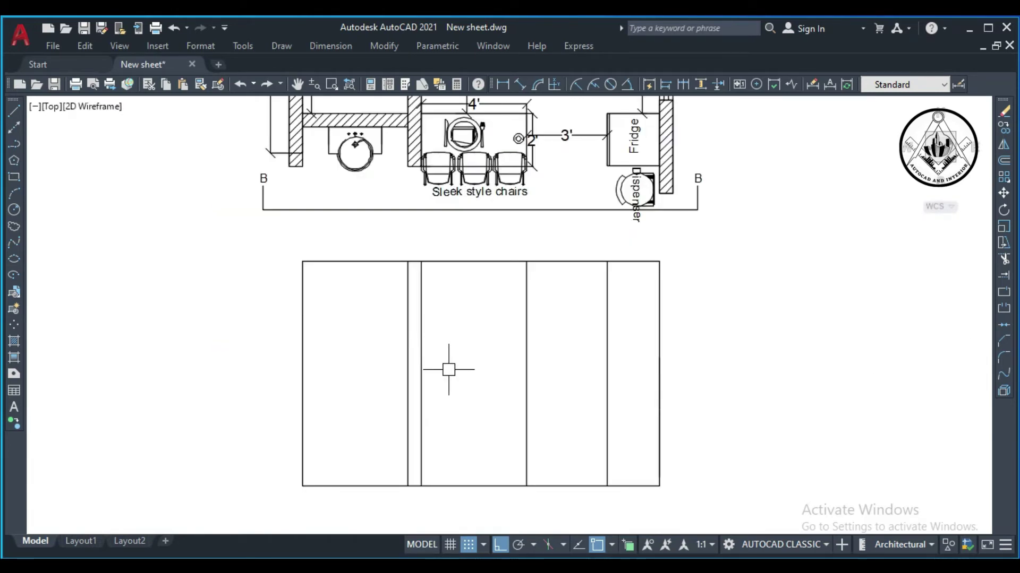
pyautogui.scroll(-2, 452, 327)
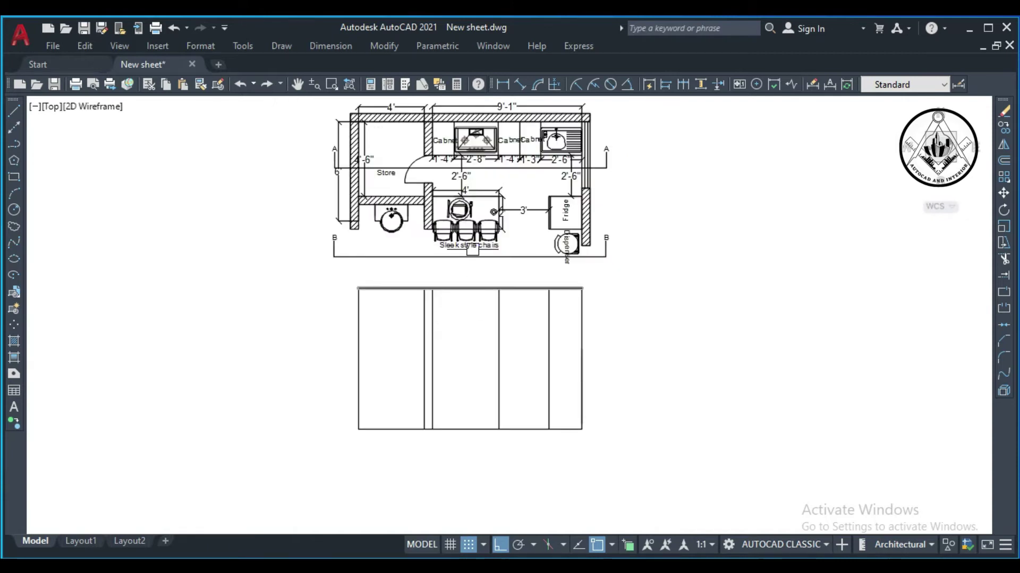
# Start COPY and crossing-select the bar counter, three stools and pendant lamp.
pyautogui.scroll(2, 467, 245)
pyautogui.scroll(-3, 407, 264)
pyautogui.scroll(-3, 404, 269)
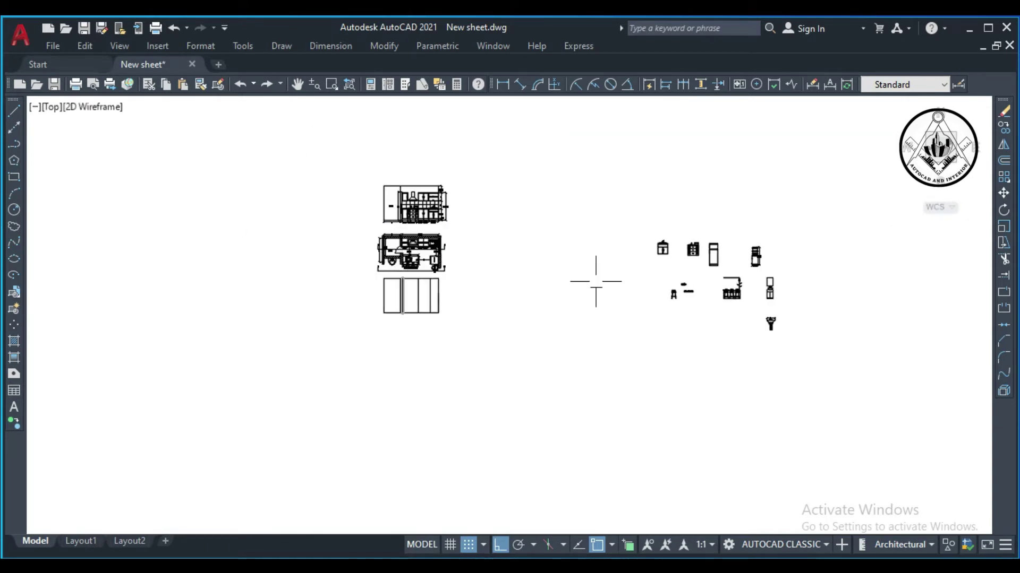
pyautogui.scroll(6, 731, 289)
pyautogui.scroll(2, 716, 281)
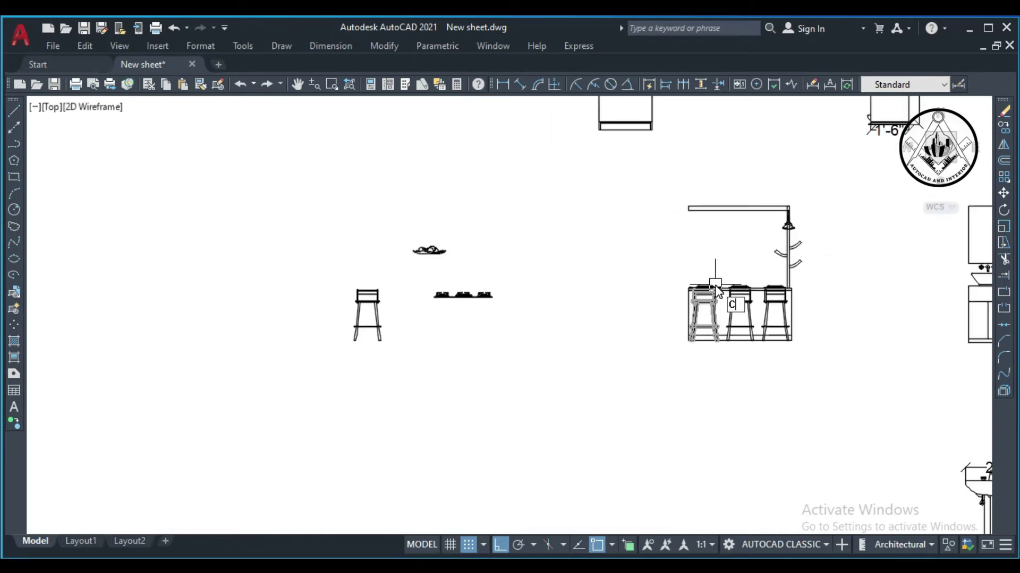
pyautogui.write('o')
pyautogui.press('Return')
pyautogui.click(833, 377)
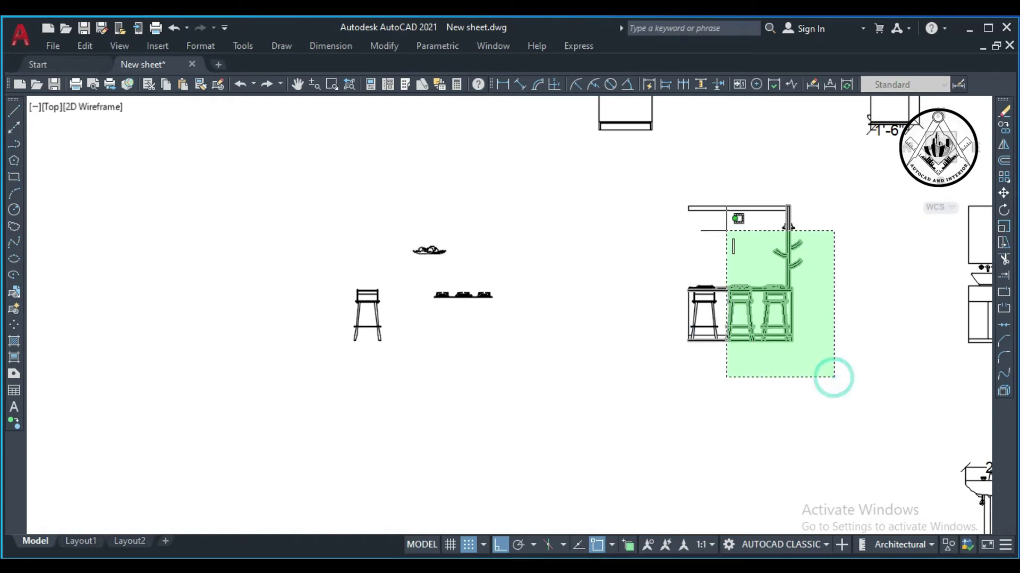
pyautogui.click(655, 177)
# Place the copied counter and stools inside the second elevation's middle panel.
pyautogui.scroll(5, 685, 344)
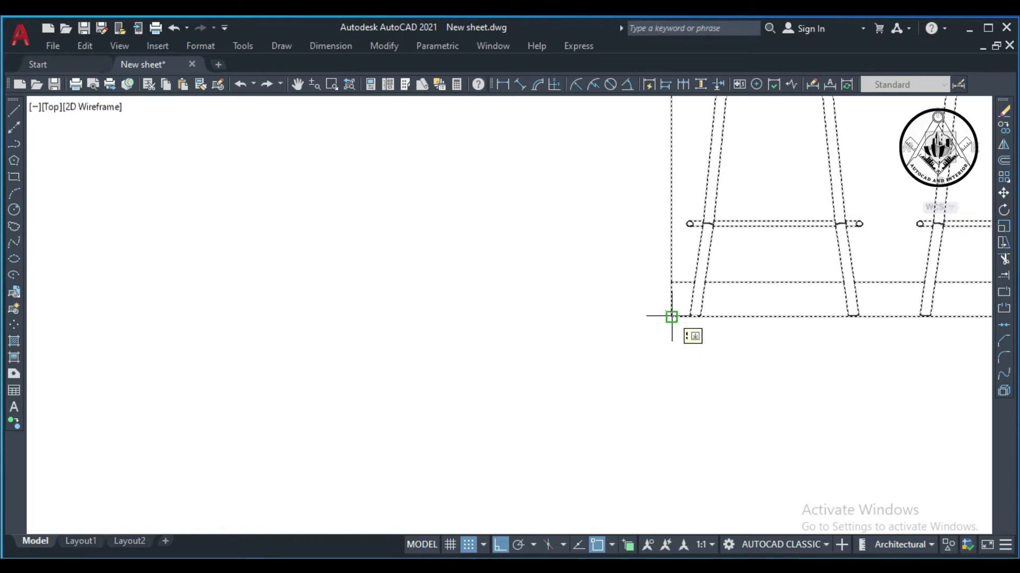
pyautogui.scroll(-5, 671, 315)
pyautogui.scroll(-3, 694, 314)
pyautogui.scroll(3, 623, 318)
pyautogui.scroll(3, 615, 324)
pyautogui.scroll(1, 593, 338)
pyautogui.moveTo(593, 337); pyautogui.dragTo(558, 371)
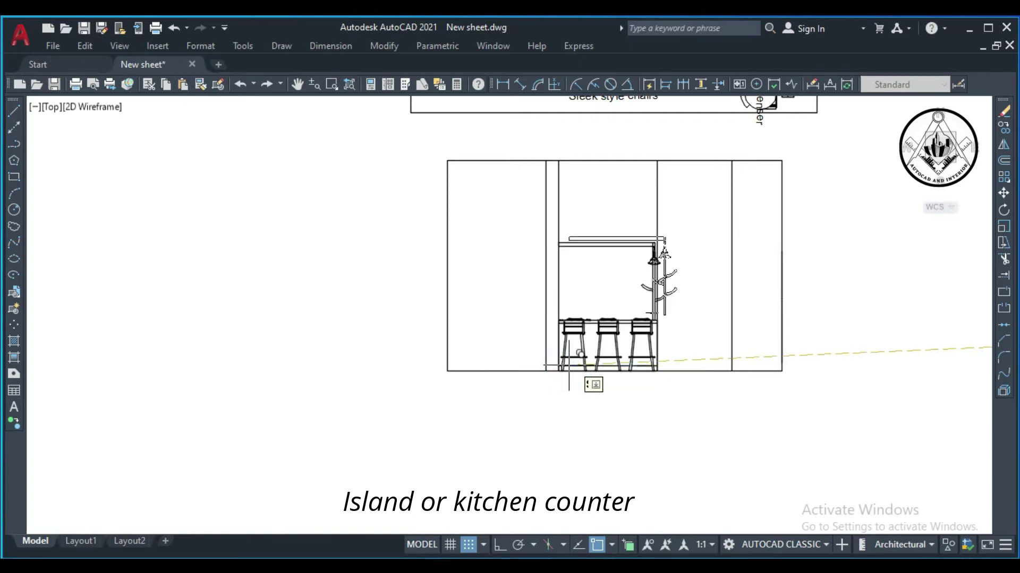
pyautogui.moveTo(569, 358)
pyautogui.mouseDown()
pyautogui.moveTo(592, 363)
pyautogui.moveTo(546, 338)
pyautogui.mouseUp()
pyautogui.scroll(-2, 544, 339)
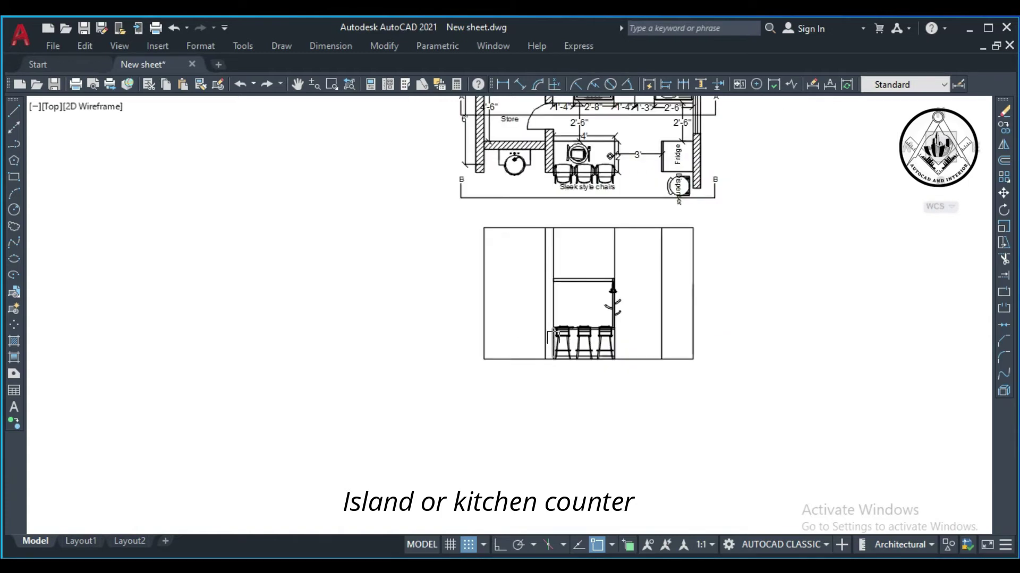
pyautogui.scroll(-5, 536, 331)
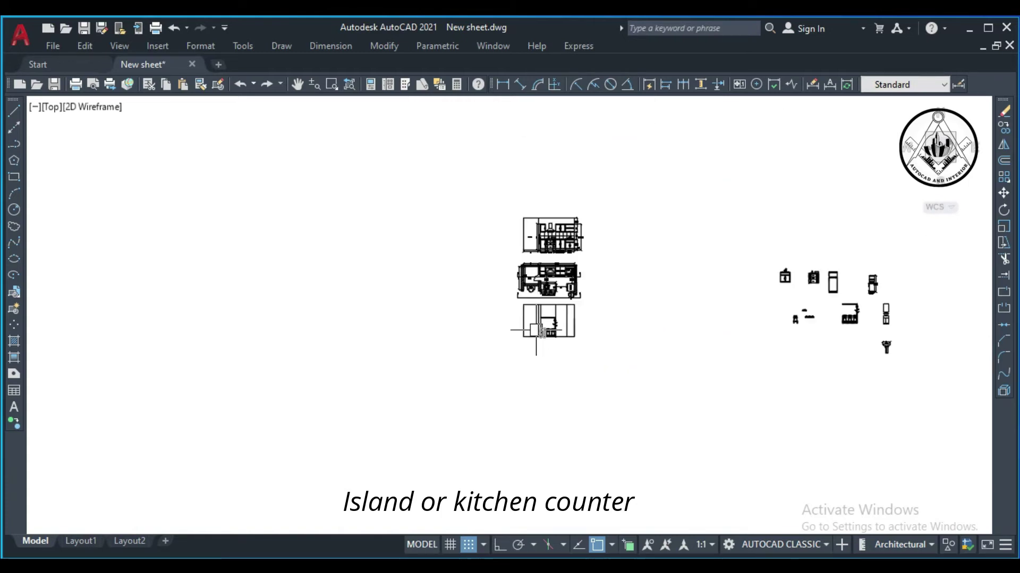
# Copy the refrigerator and water dispenser blocks to a spot beside the elevation.
pyautogui.scroll(2, 855, 279)
pyautogui.scroll(2, 844, 275)
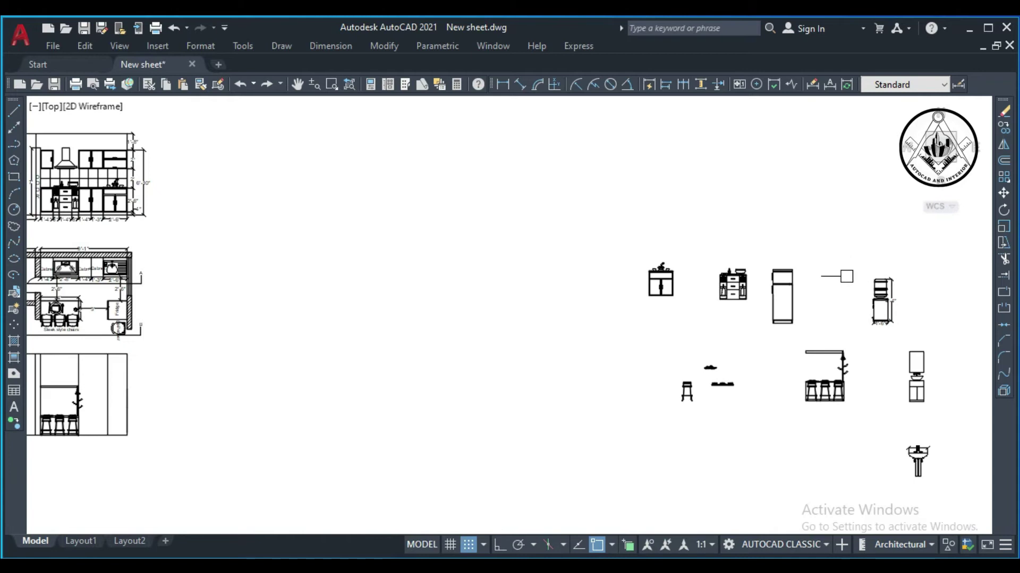
pyautogui.scroll(2, 847, 276)
pyautogui.write('o')
pyautogui.press('Return')
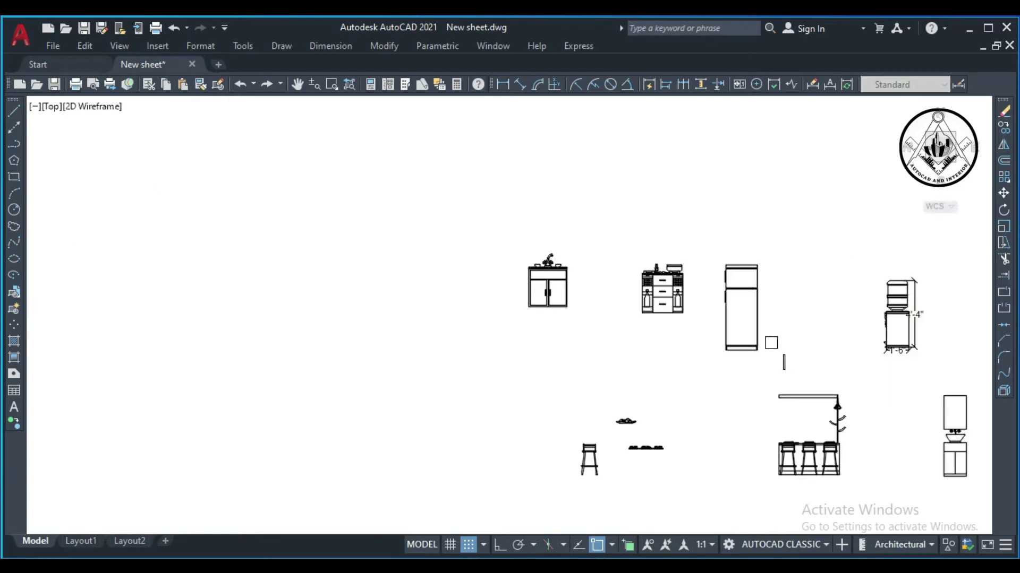
pyautogui.click(773, 356)
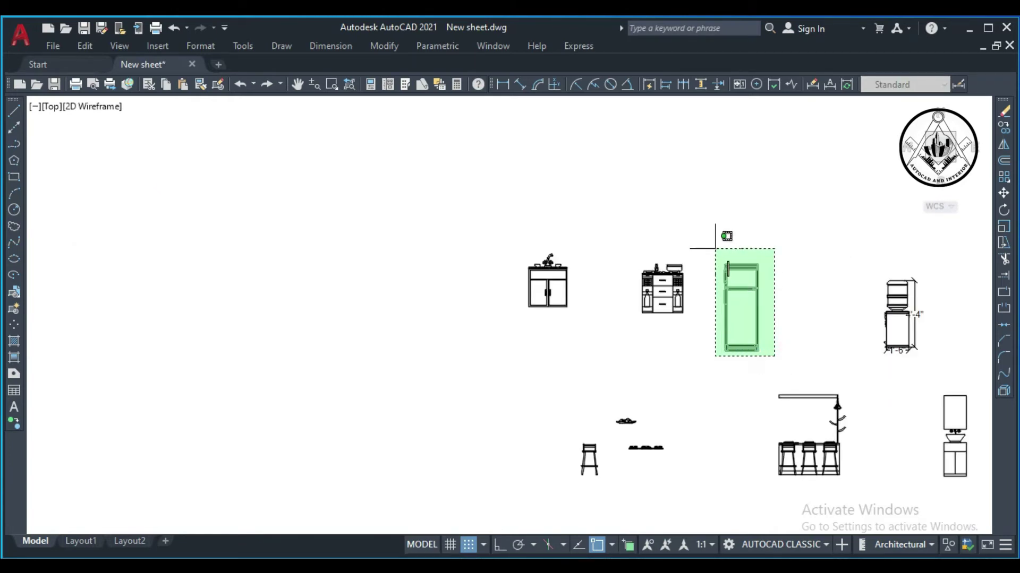
pyautogui.click(690, 225)
pyautogui.click(944, 363)
pyautogui.click(860, 262)
pyautogui.press('Return')
pyautogui.scroll(-2, 868, 325)
pyautogui.scroll(-2, 868, 325)
pyautogui.click(863, 306)
pyautogui.scroll(3, 637, 350)
pyautogui.scroll(3, 566, 382)
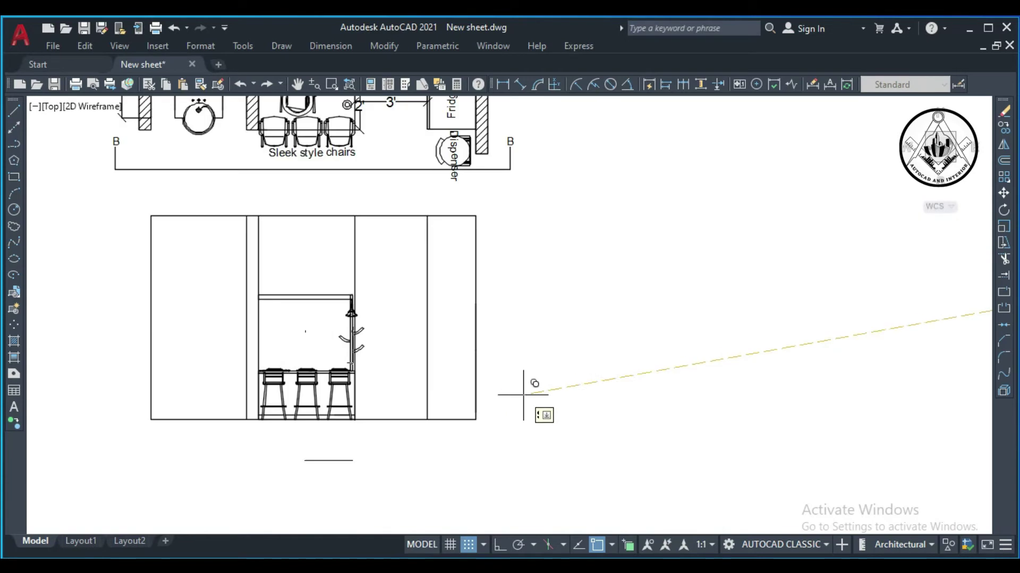
pyautogui.click(734, 336)
pyautogui.press('Escape')
# Move the copied fridge by its bottom corner to the elevation wall's bottom end.
pyautogui.press('Return')
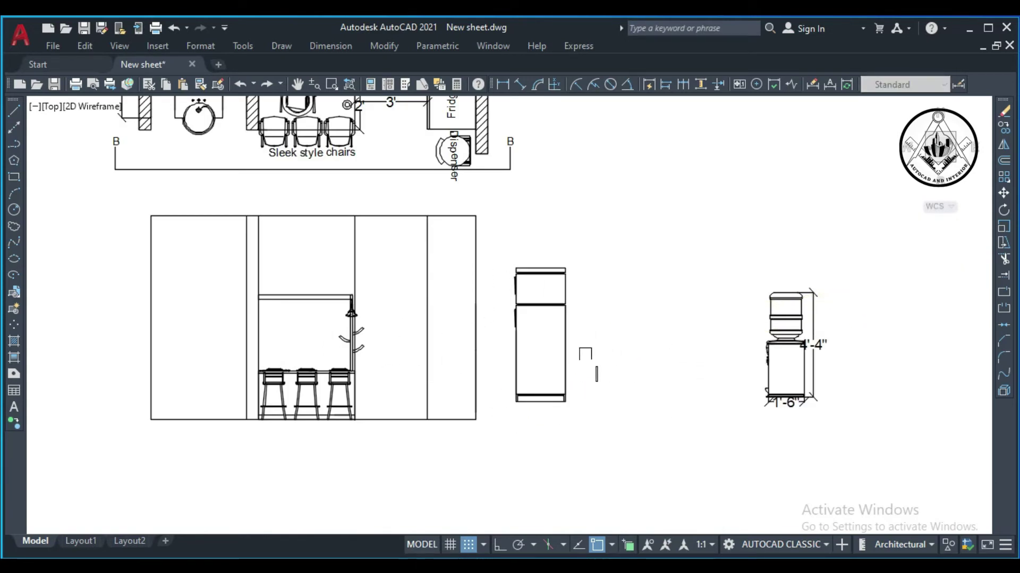
pyautogui.click(609, 421)
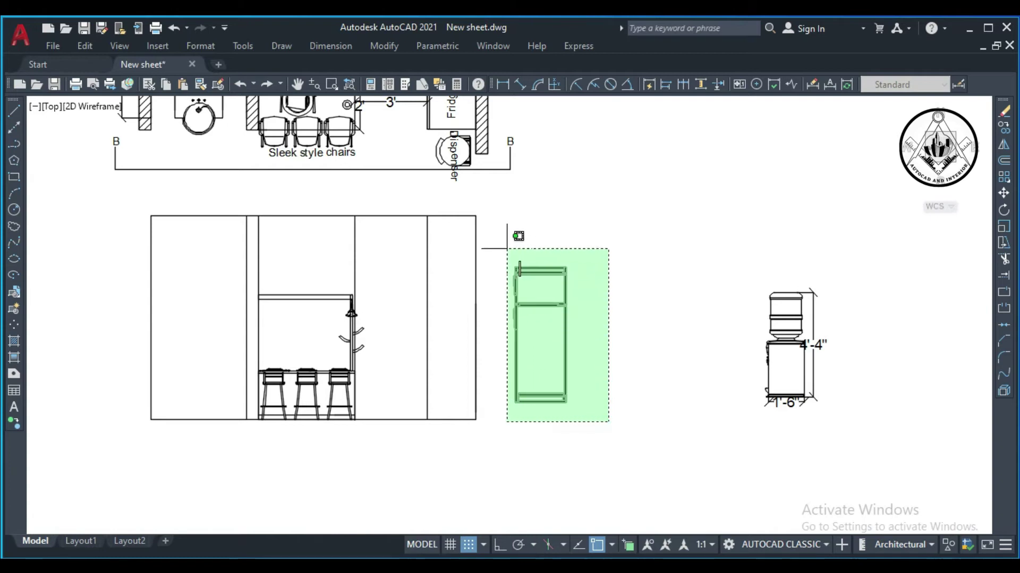
pyautogui.click(504, 245)
pyautogui.scroll(4, 564, 409)
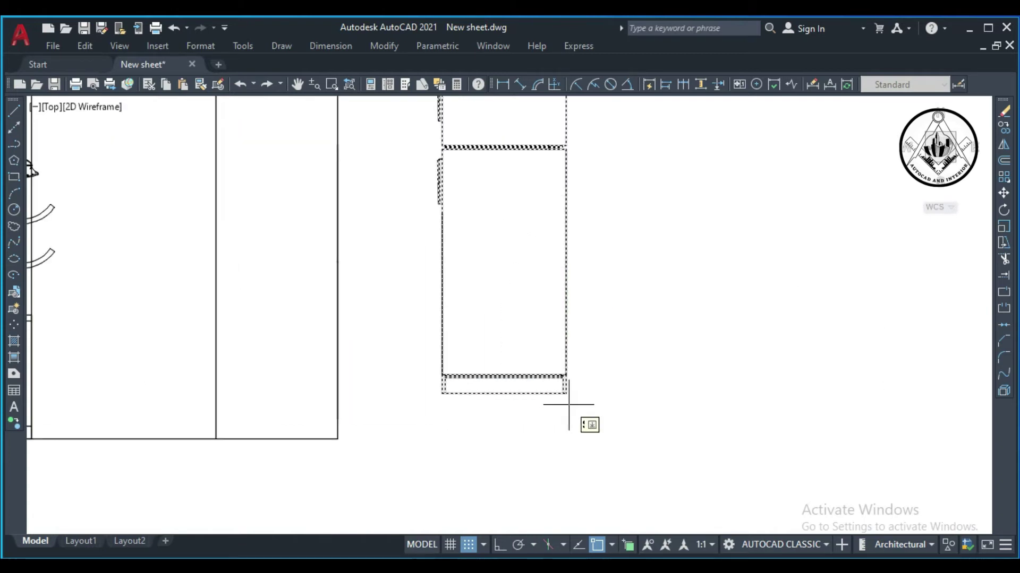
pyautogui.scroll(2, 544, 390)
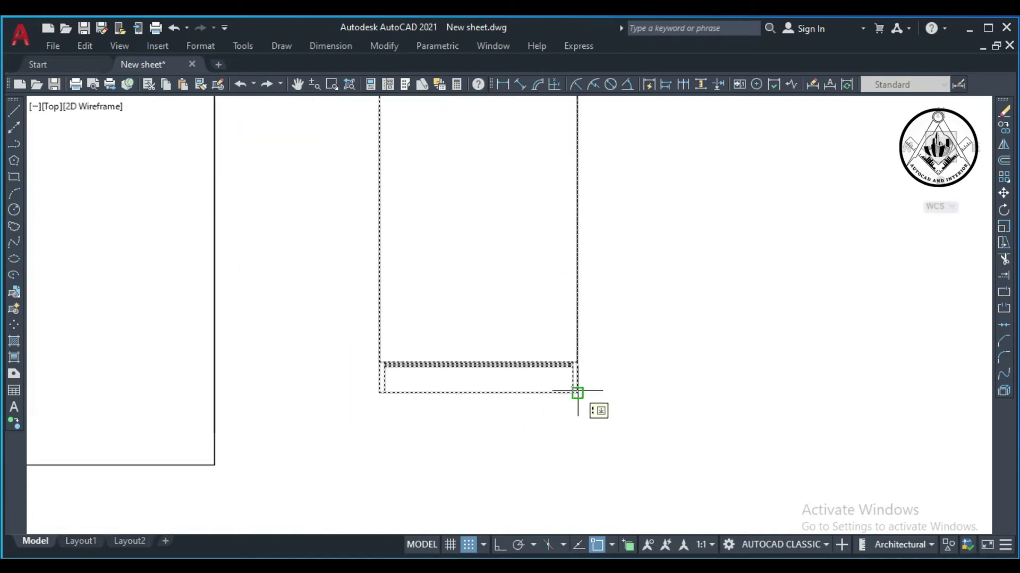
pyautogui.click(577, 393)
pyautogui.scroll(-2, 589, 380)
pyautogui.scroll(-2, 603, 361)
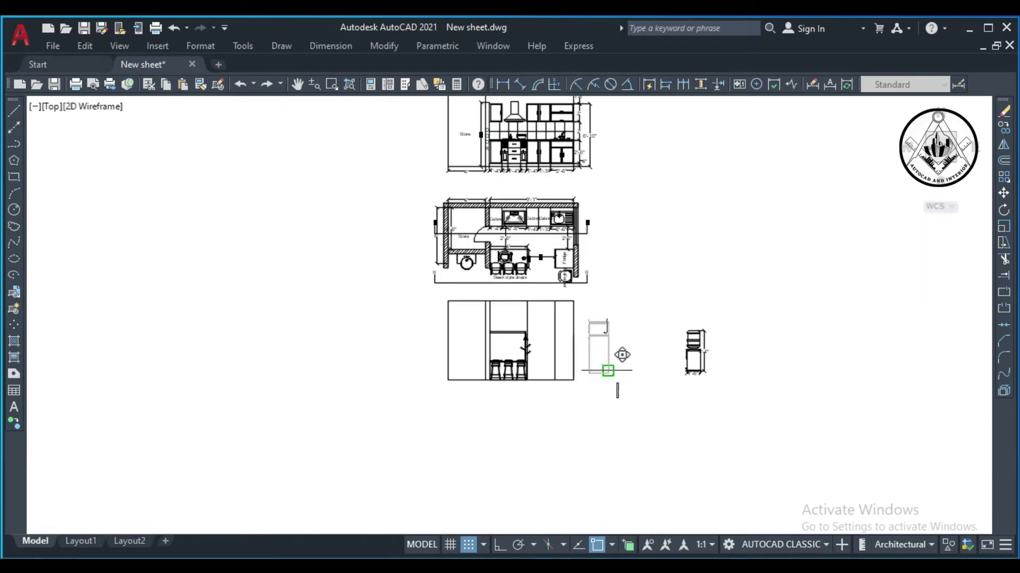
pyautogui.scroll(6, 560, 369)
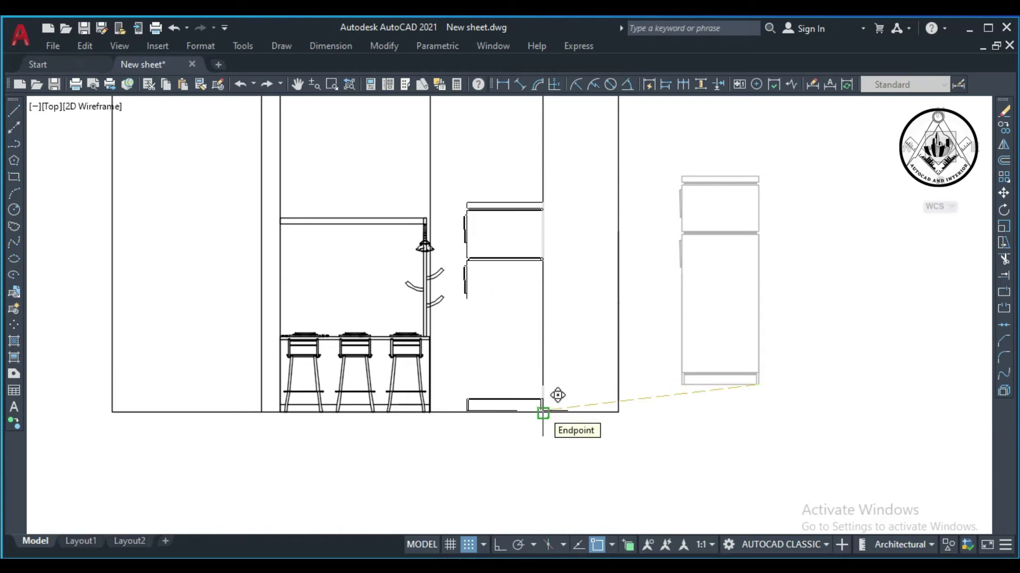
pyautogui.scroll(-2, 552, 404)
pyautogui.scroll(4, 580, 393)
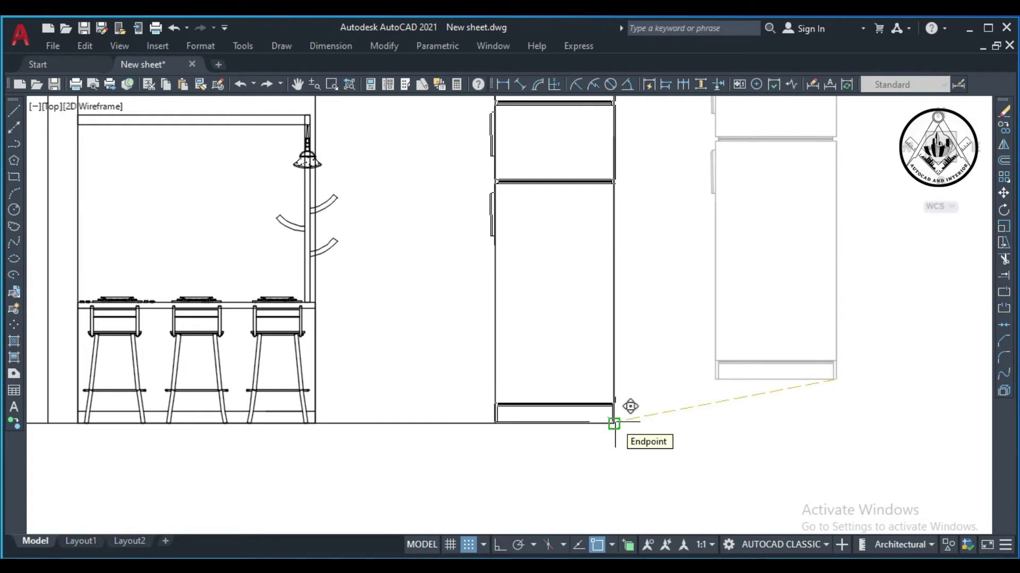
pyautogui.click(614, 424)
pyautogui.scroll(-3, 611, 423)
pyautogui.click(377, 439)
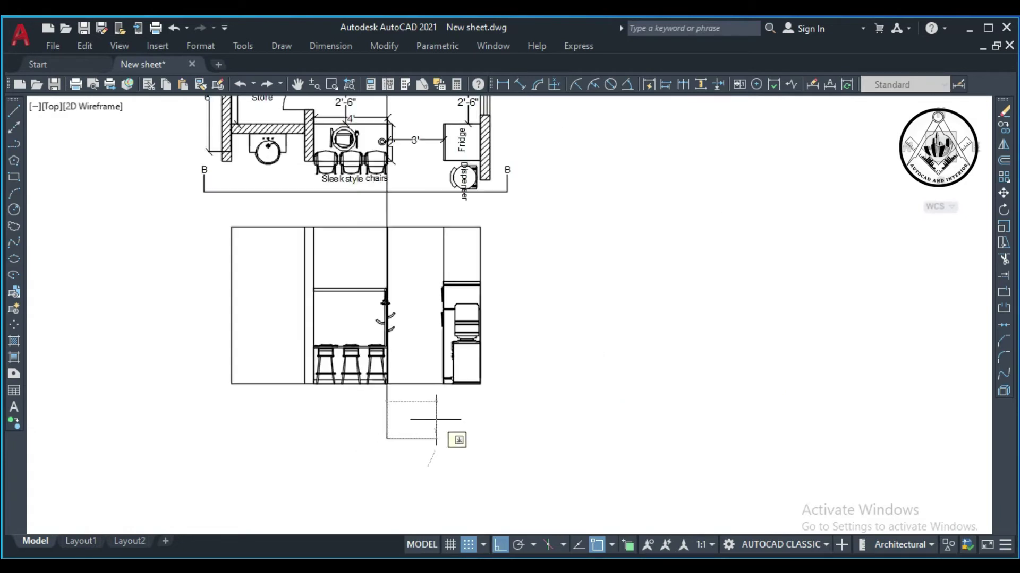
# Draw vertical guide lines from the plan's cabinet edges down through the island elevation.
pyautogui.scroll(-4, 438, 319)
pyautogui.scroll(5, 417, 249)
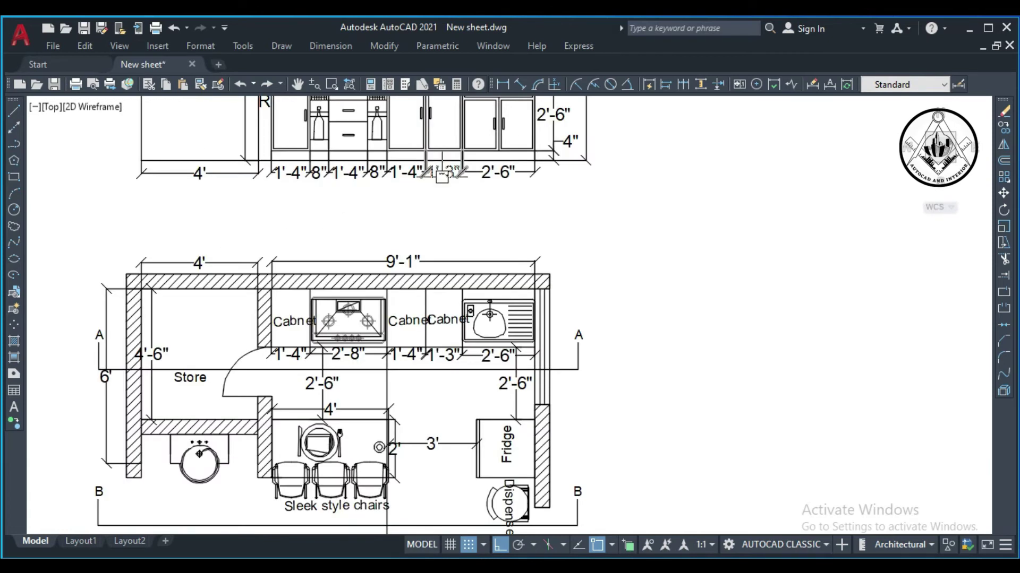
pyautogui.scroll(4, 452, 341)
pyautogui.scroll(2, 451, 341)
pyautogui.scroll(1, 452, 341)
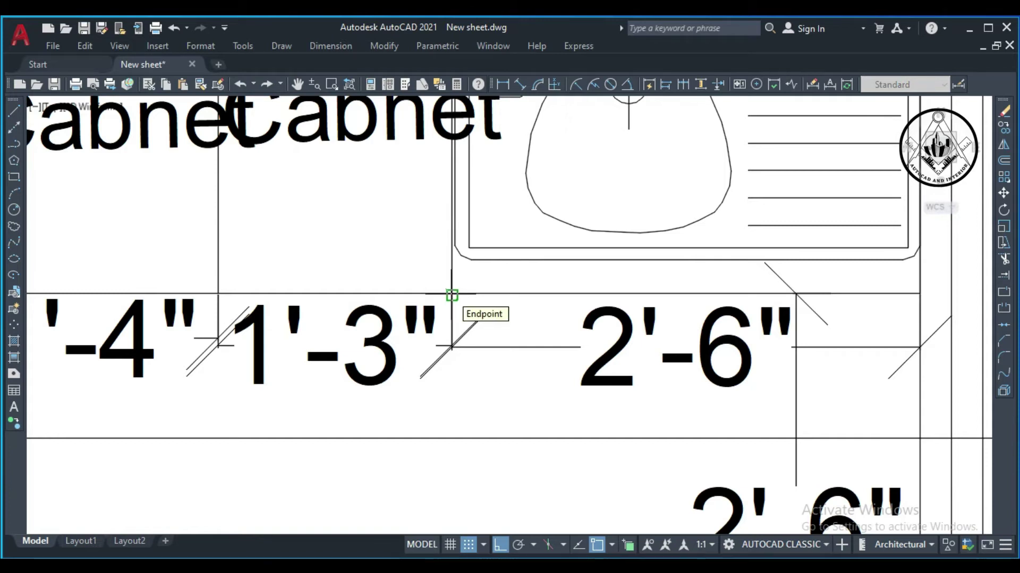
pyautogui.scroll(-2, 452, 295)
pyautogui.scroll(-5, 451, 295)
pyautogui.scroll(-2, 451, 295)
pyautogui.scroll(-4, 453, 377)
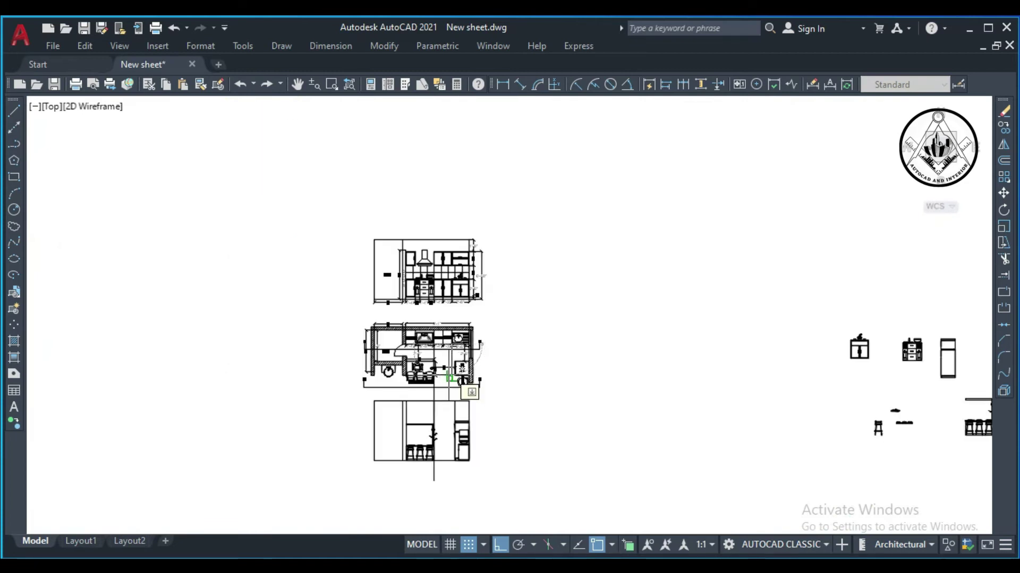
pyautogui.scroll(-2, 451, 370)
pyautogui.scroll(2, 437, 445)
pyautogui.scroll(2, 444, 454)
pyautogui.scroll(2, 447, 451)
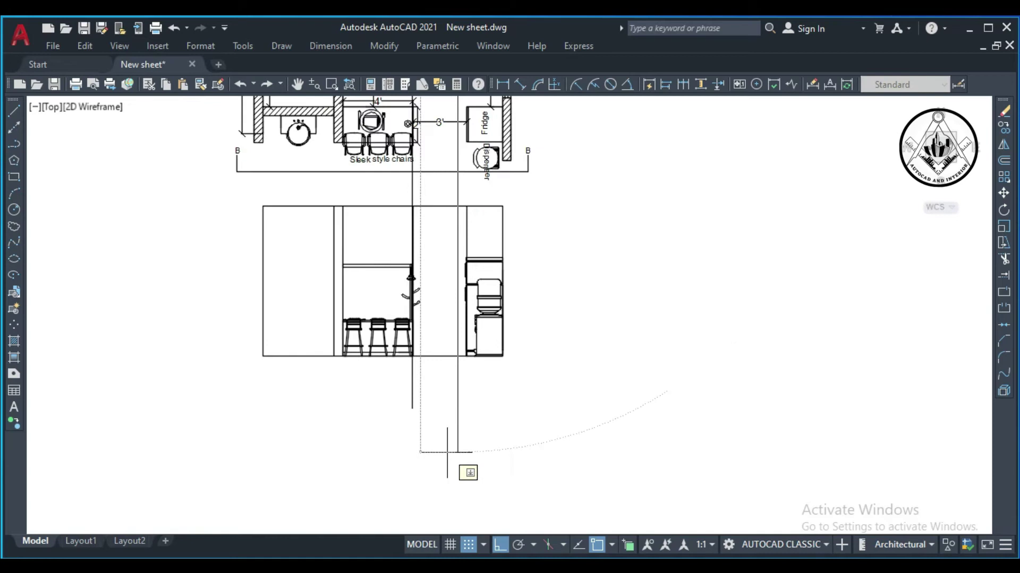
pyautogui.press('Escape')
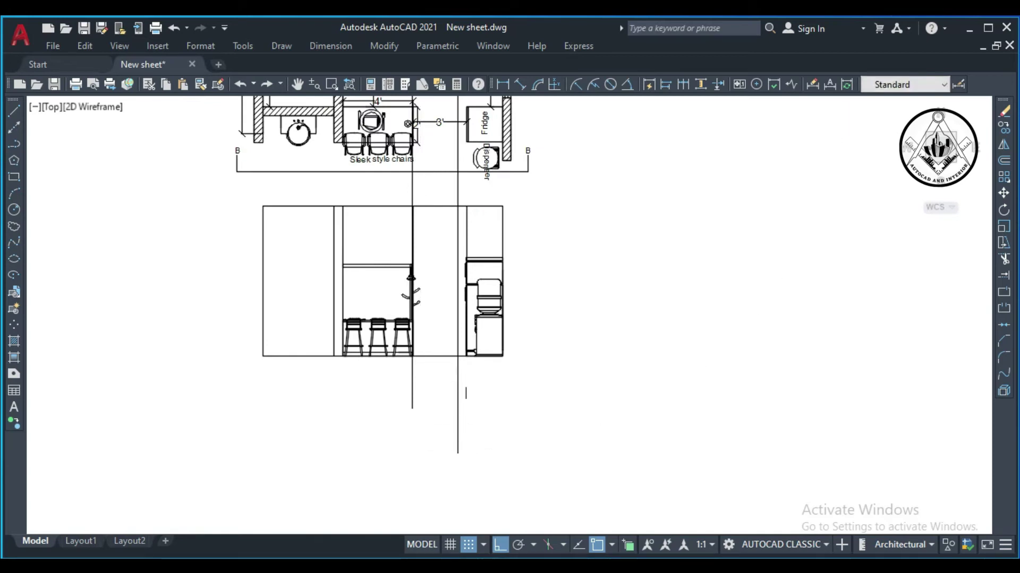
# Trim away the unneeded door arc and a short stray line segment.
pyautogui.scroll(-2, 466, 393)
pyautogui.scroll(2, 443, 202)
pyautogui.scroll(3, 444, 200)
pyautogui.scroll(3, 444, 197)
pyautogui.scroll(-2, 444, 197)
pyautogui.scroll(-1, 440, 201)
pyautogui.scroll(3, 428, 211)
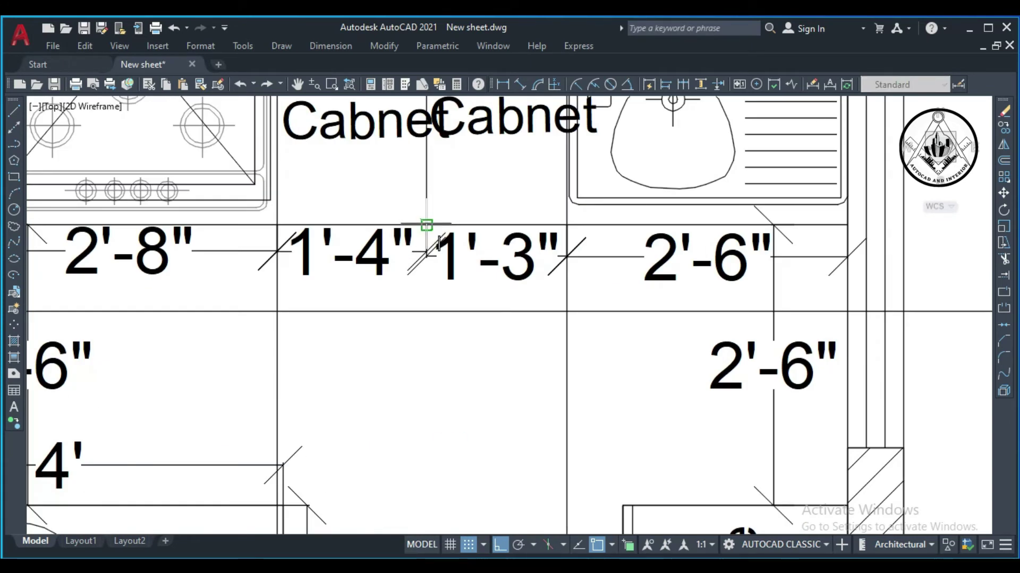
pyautogui.scroll(-3, 425, 227)
pyautogui.scroll(-3, 428, 266)
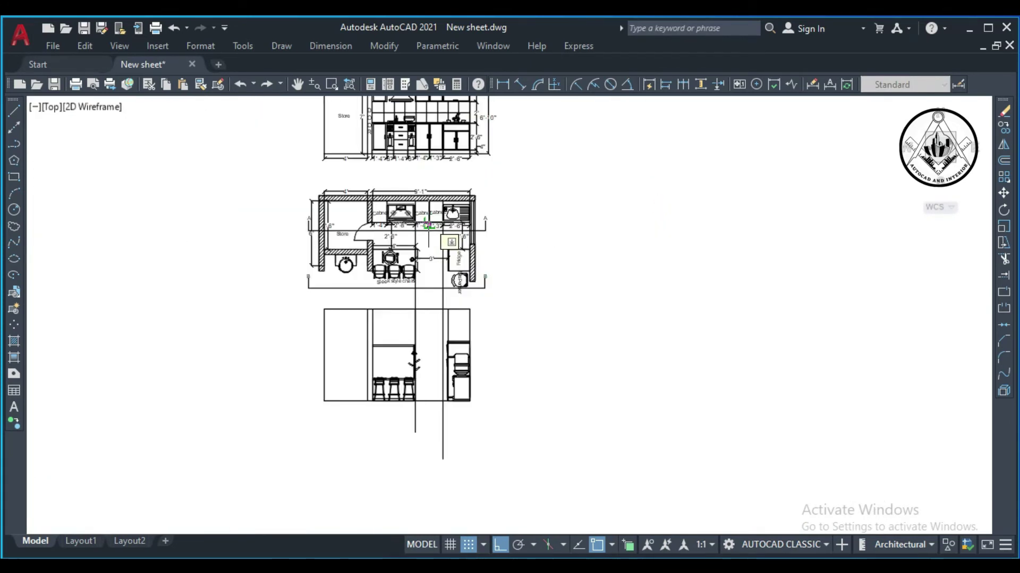
pyautogui.scroll(-1, 429, 339)
pyautogui.scroll(2, 428, 355)
pyautogui.scroll(2, 428, 364)
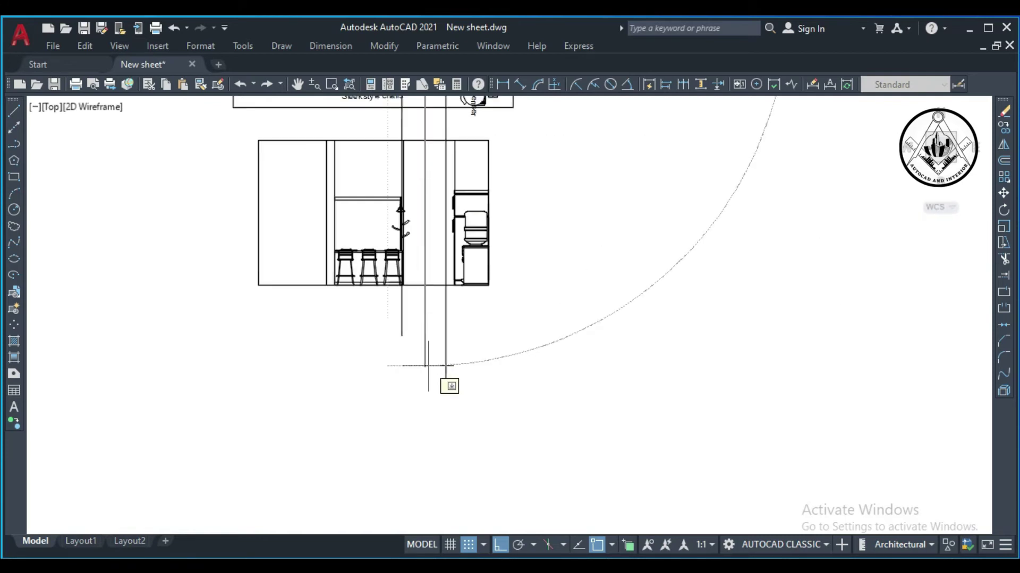
pyautogui.click(428, 365)
pyautogui.click(429, 372)
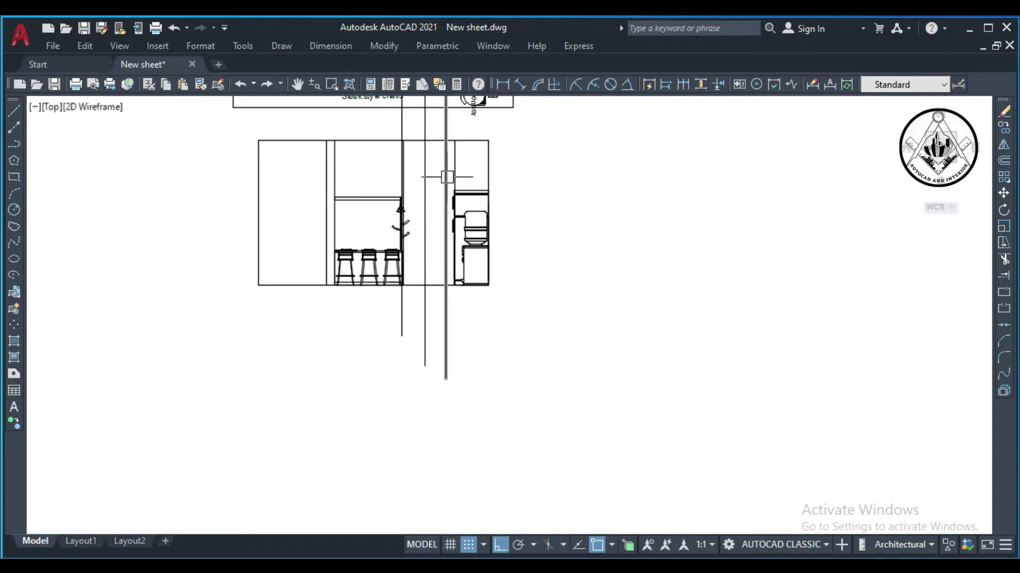
pyautogui.scroll(2, 436, 199)
pyautogui.scroll(2, 434, 212)
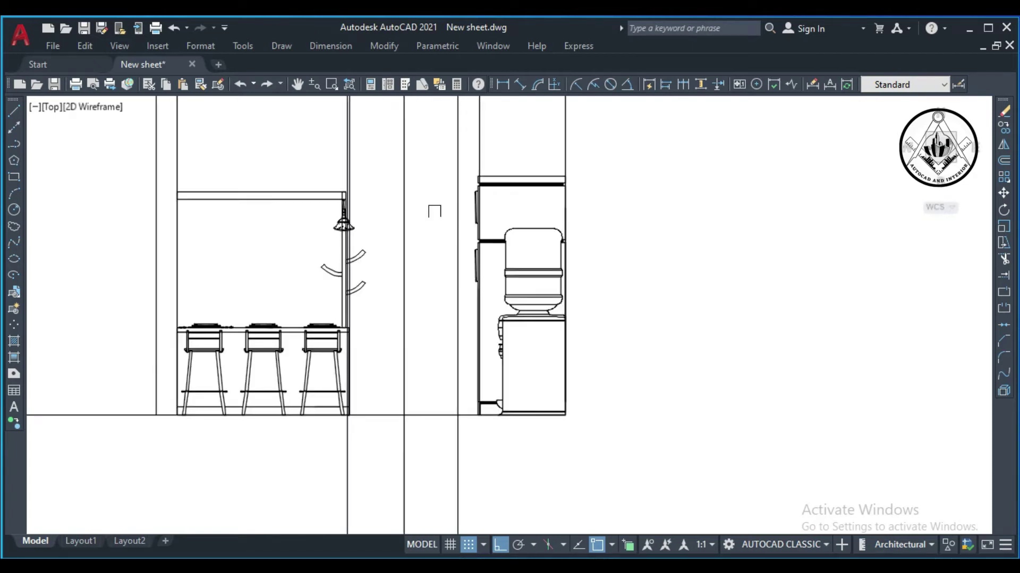
pyautogui.scroll(-2, 624, 304)
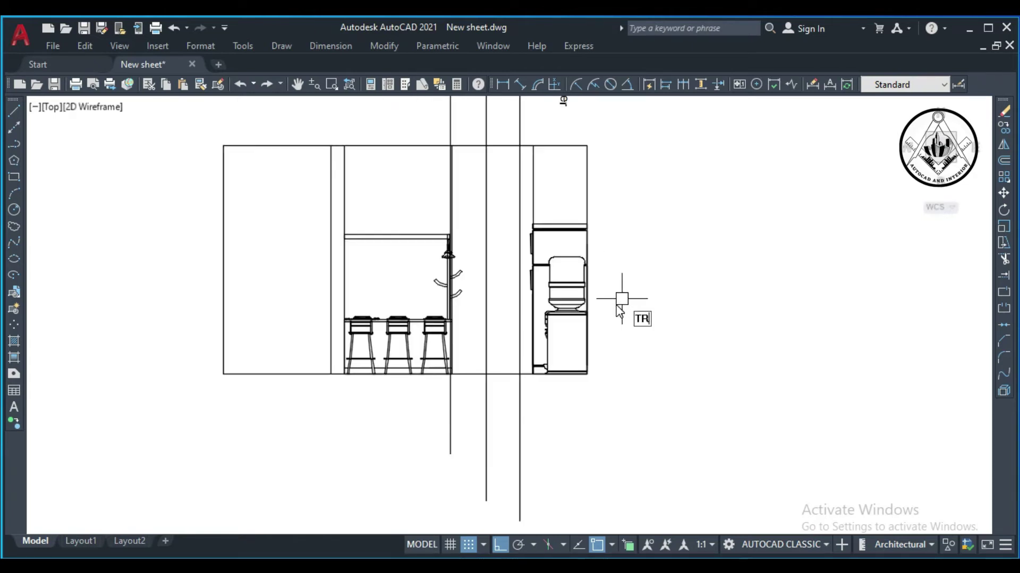
pyautogui.press('Return')
pyautogui.moveTo(567, 437); pyautogui.dragTo(423, 397)
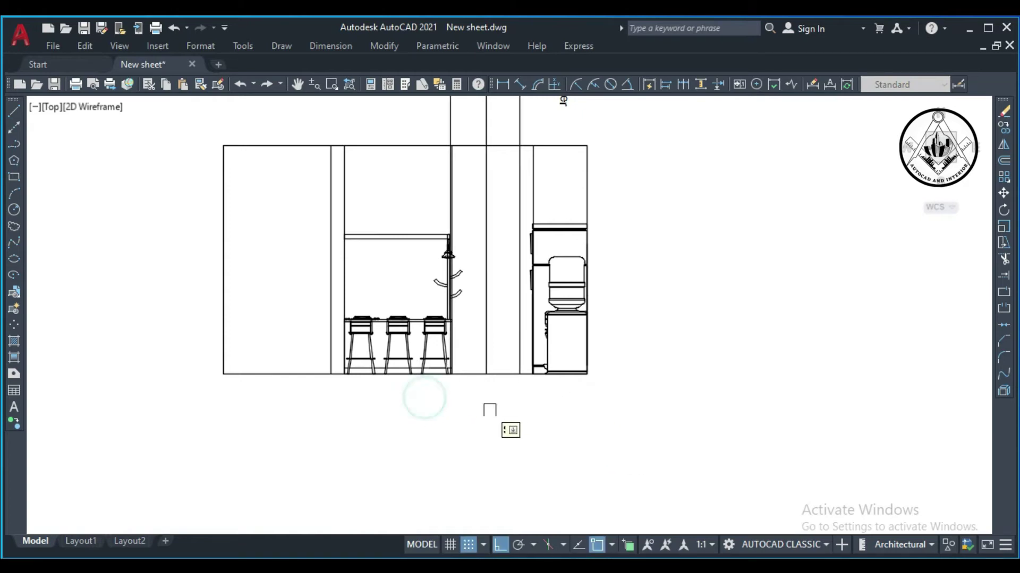
pyautogui.scroll(-4, 490, 410)
pyautogui.scroll(4, 509, 317)
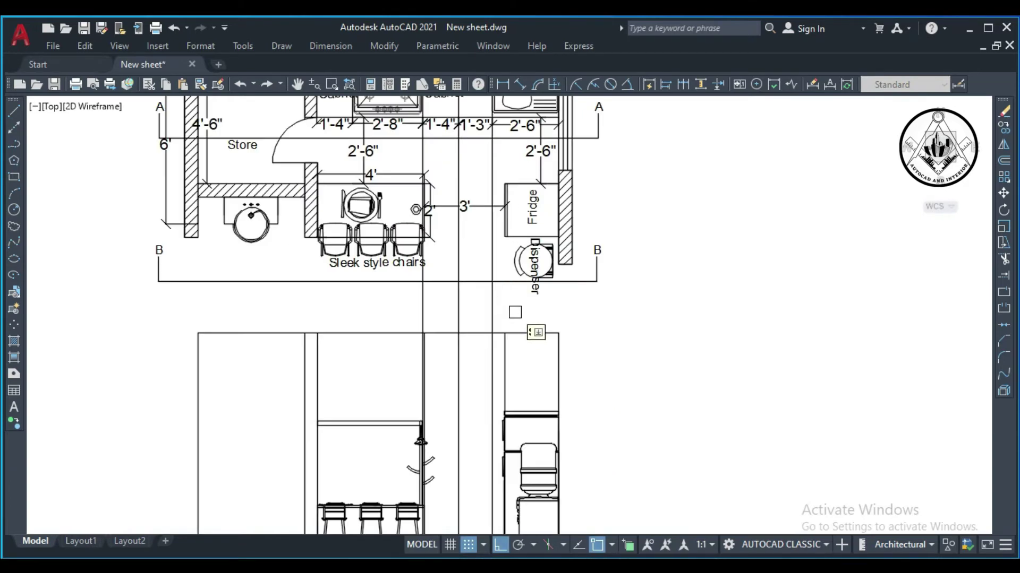
pyautogui.moveTo(515, 312); pyautogui.dragTo(416, 306)
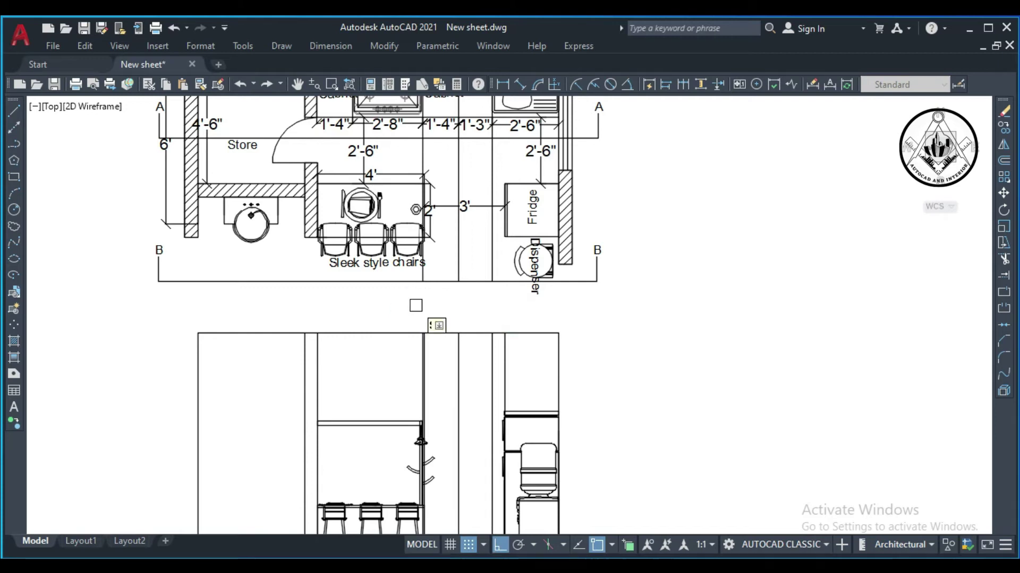
pyautogui.click(492, 255)
pyautogui.click(459, 257)
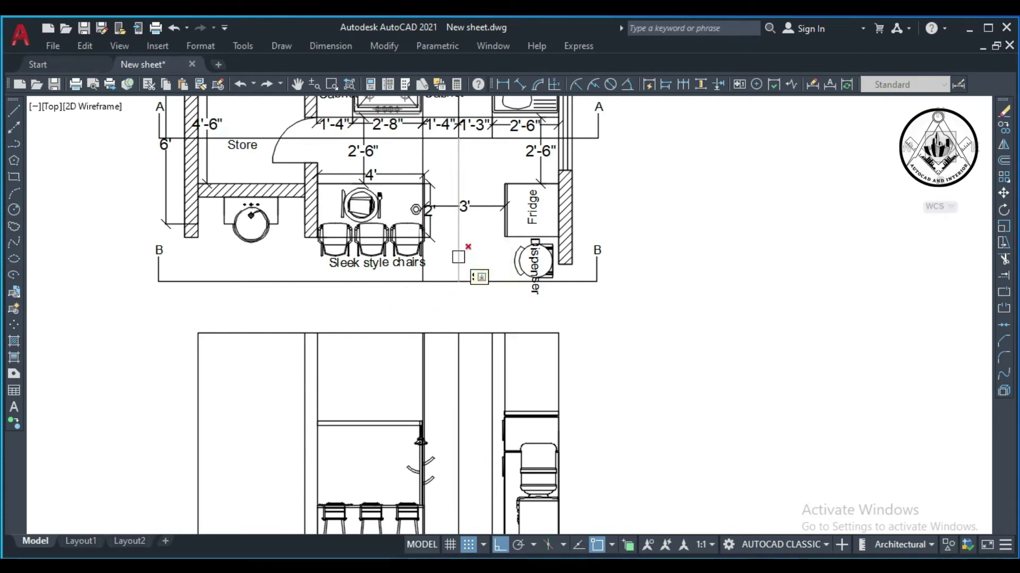
pyautogui.press('Escape')
pyautogui.click(421, 152)
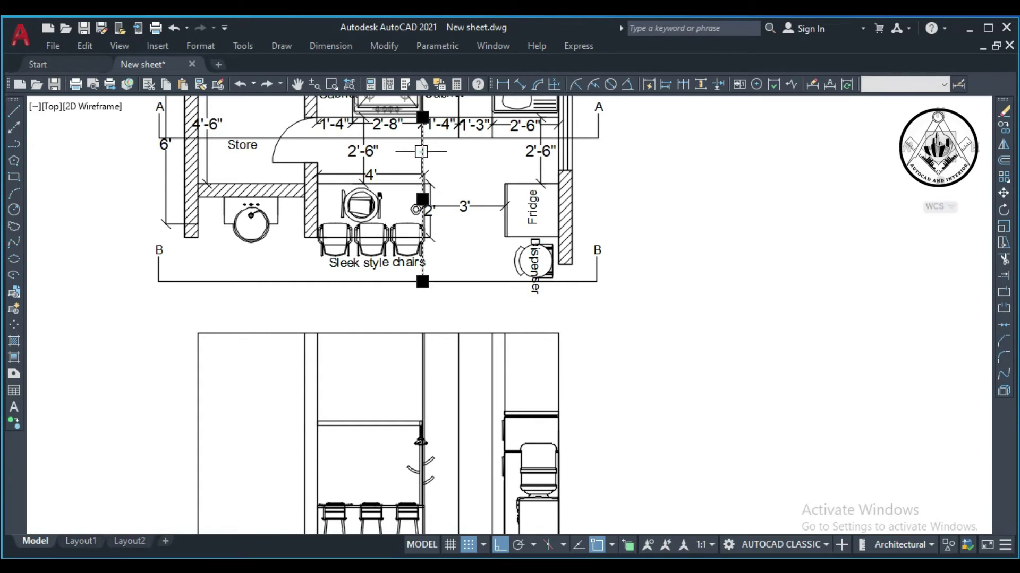
pyautogui.press('Delete')
pyautogui.scroll(-3, 425, 159)
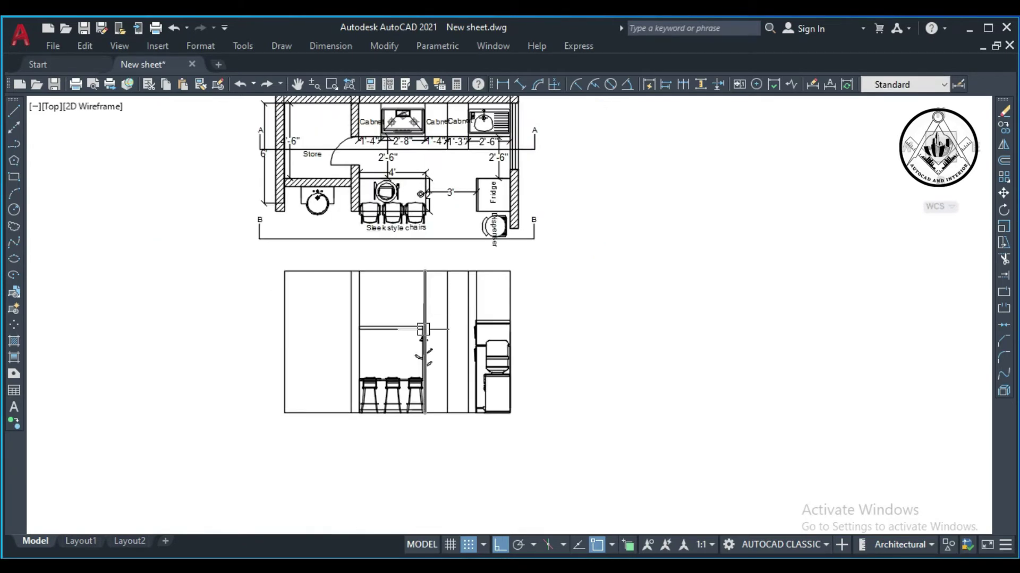
pyautogui.scroll(5, 423, 318)
pyautogui.scroll(-1, 448, 293)
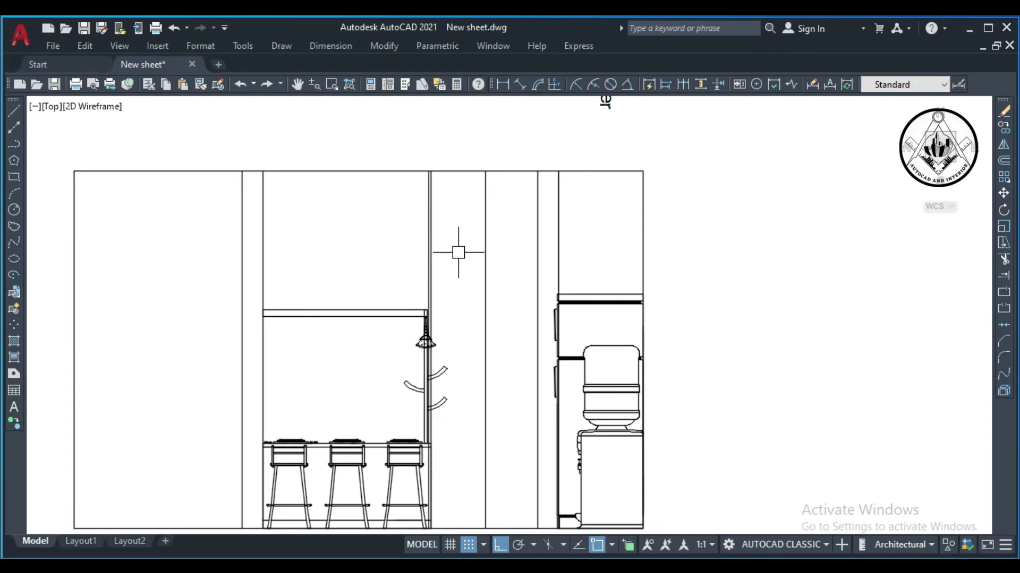
pyautogui.scroll(2, 429, 243)
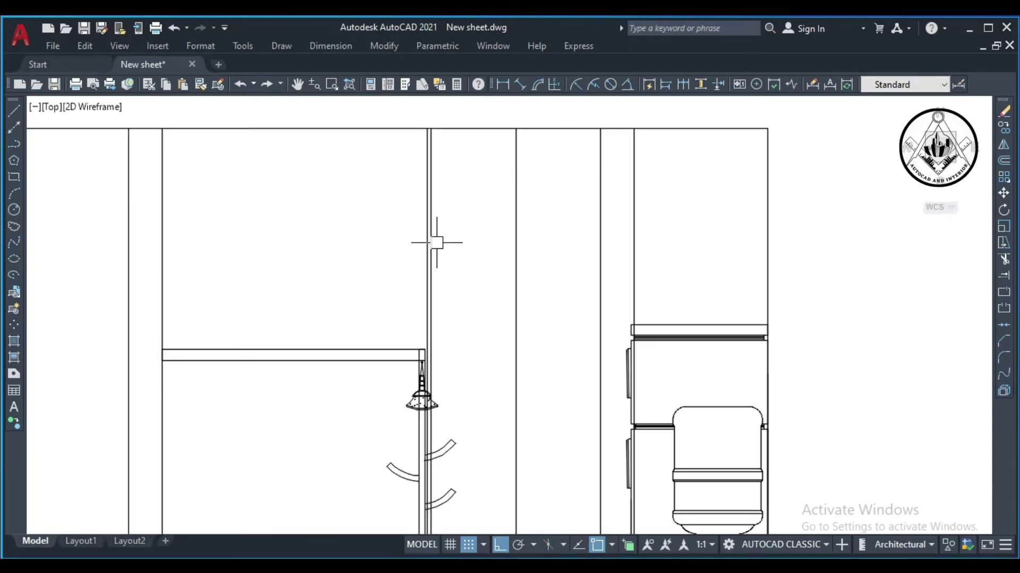
pyautogui.scroll(2, 436, 242)
pyautogui.scroll(-2, 439, 240)
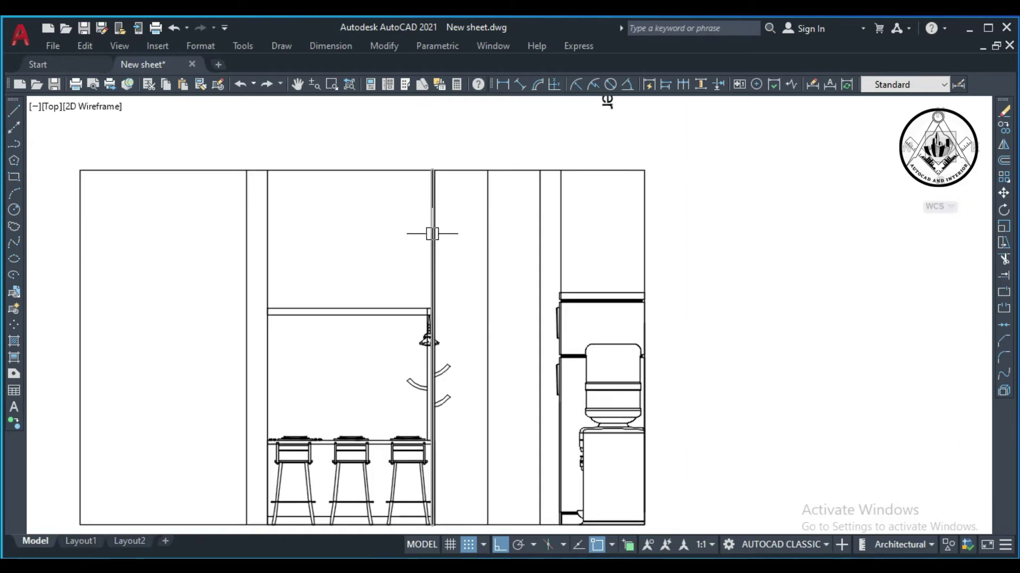
pyautogui.scroll(2, 432, 233)
pyautogui.click(428, 243)
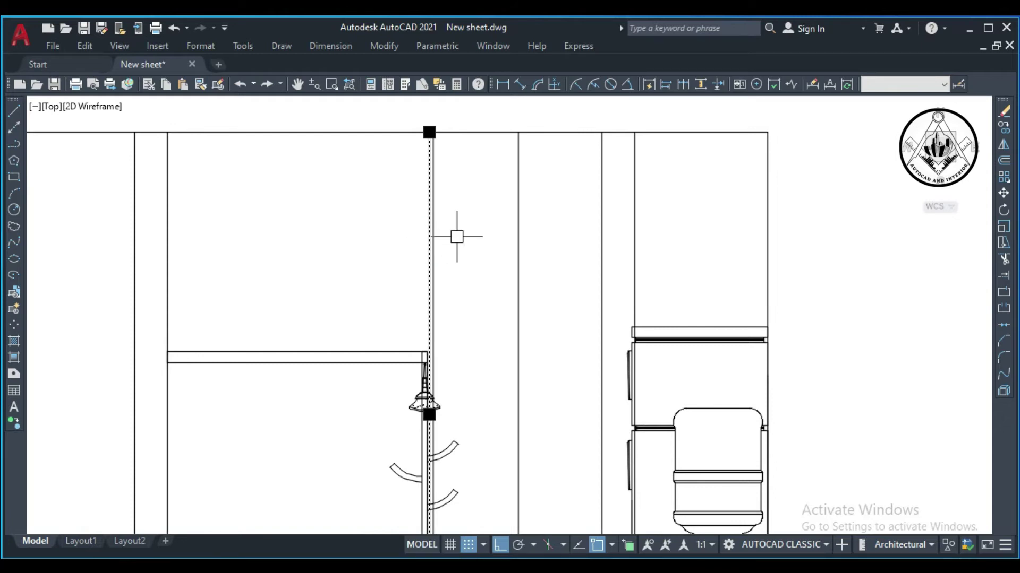
pyautogui.scroll(-3, 456, 237)
pyautogui.scroll(-1, 457, 237)
pyautogui.press('Escape')
pyautogui.scroll(-4, 457, 238)
pyautogui.scroll(6, 459, 163)
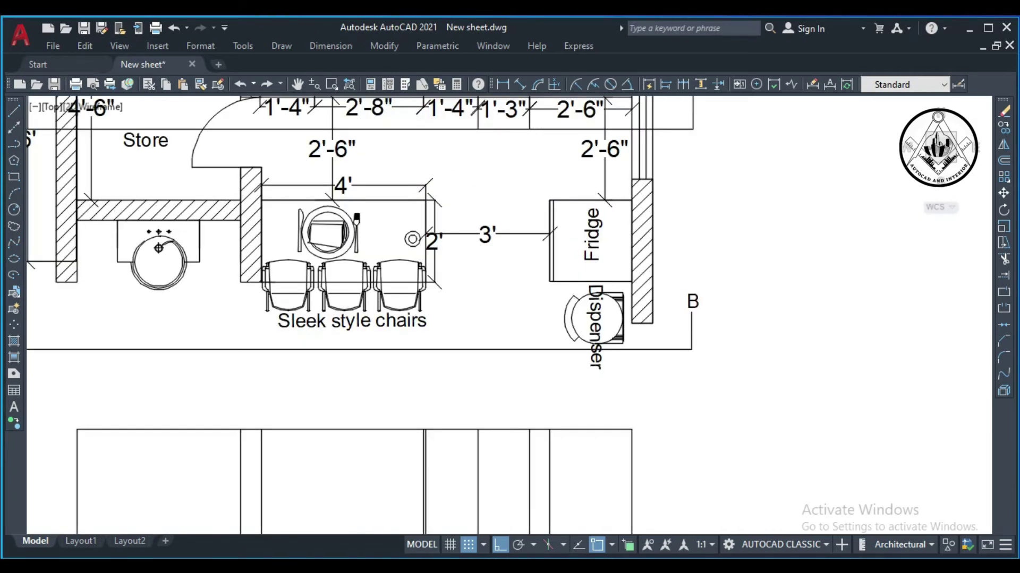
pyautogui.scroll(-4, 464, 206)
pyautogui.scroll(2, 464, 205)
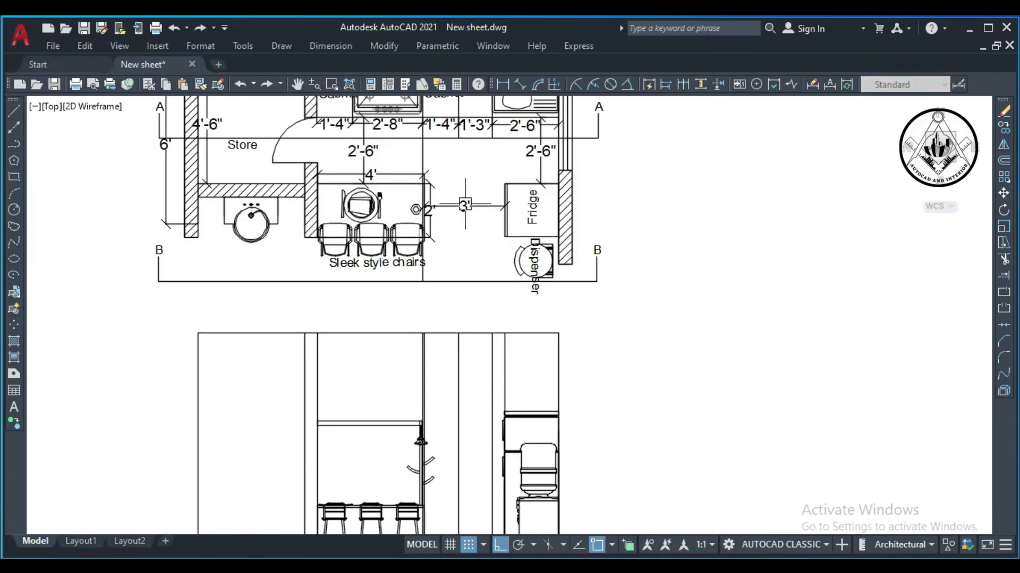
pyautogui.scroll(2, 464, 205)
pyautogui.click(14, 111)
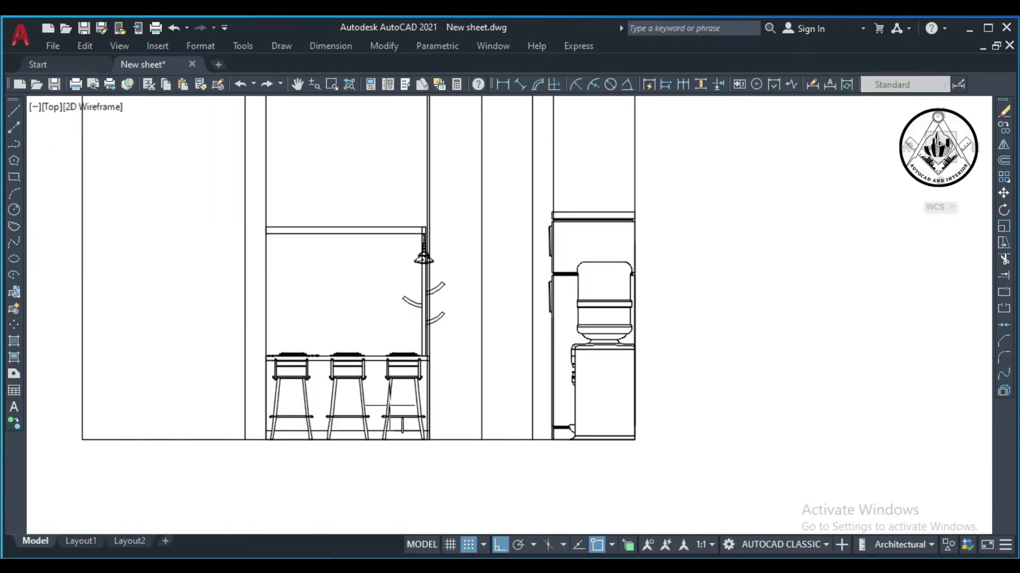
# Cancel the stray rectangle that was started on the floor line.
pyautogui.scroll(3, 424, 443)
pyautogui.scroll(2, 424, 445)
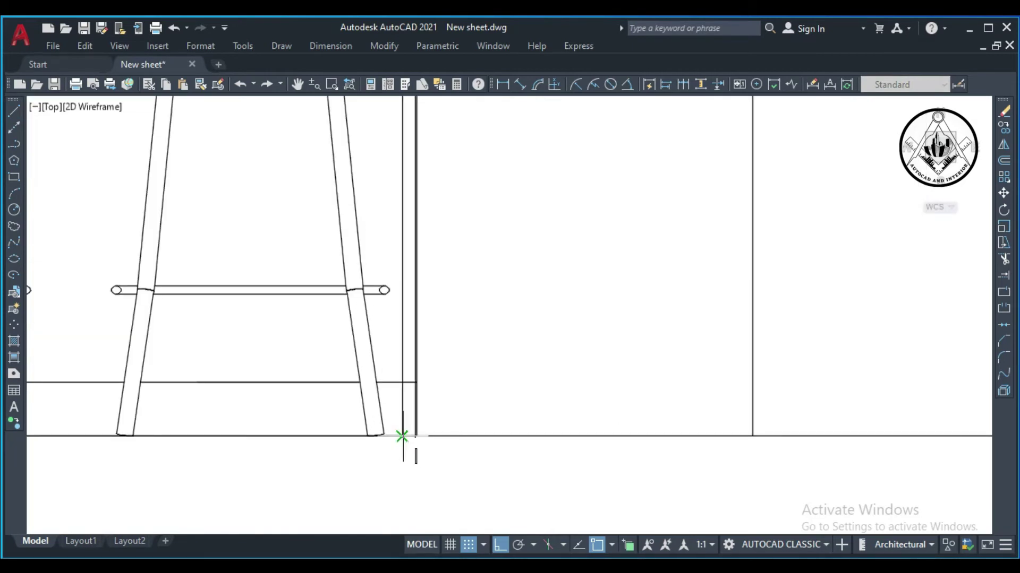
pyautogui.scroll(-2, 406, 435)
pyautogui.scroll(-1, 419, 438)
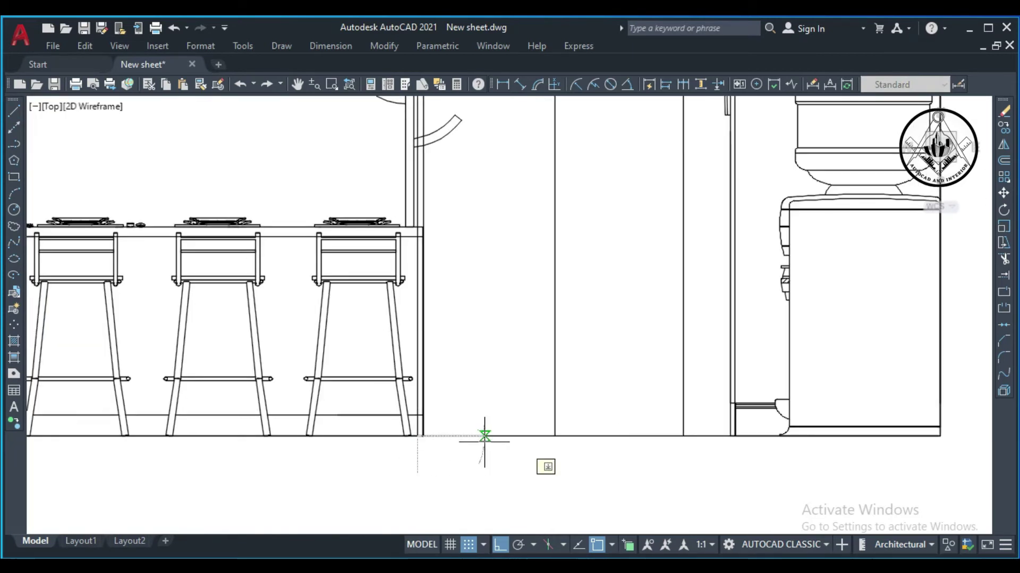
pyautogui.click(692, 436)
pyautogui.click(683, 436)
pyautogui.press('Escape')
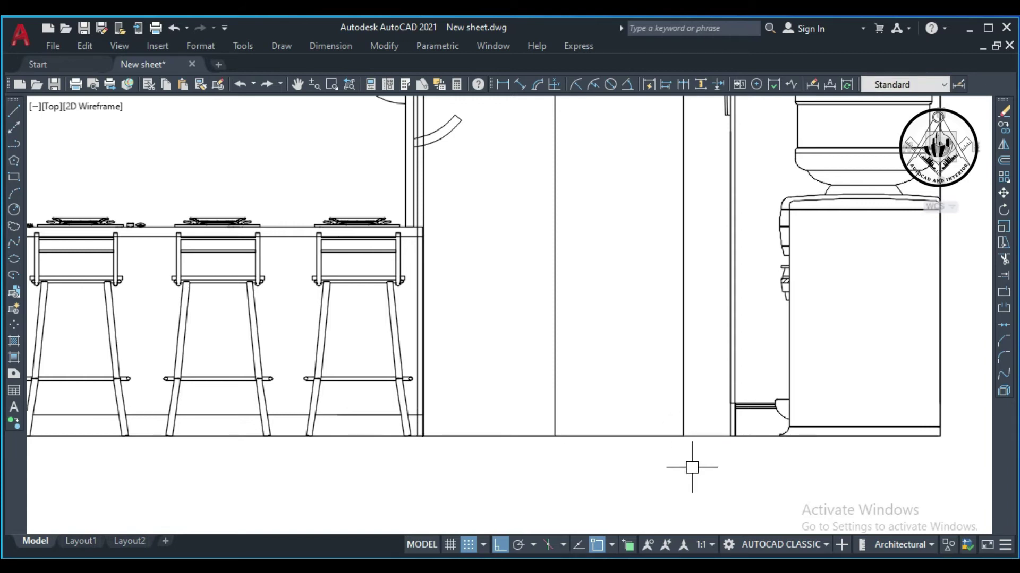
pyautogui.write('0')
# Offset the floor line upward to create a low base line between the bar counter and fridge.
pyautogui.press('Return')
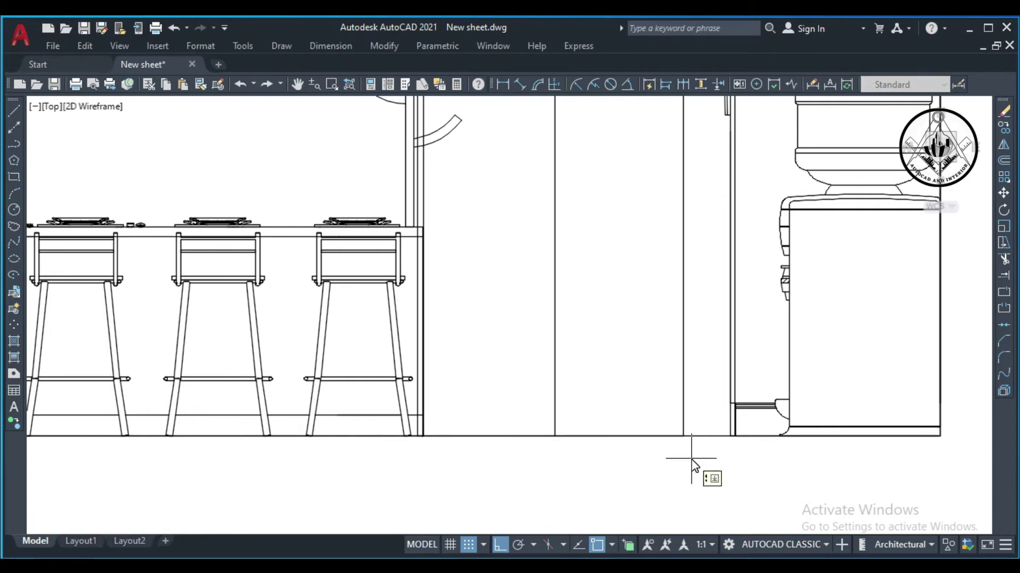
pyautogui.click(691, 459)
pyautogui.click(612, 384)
pyautogui.scroll(-4, 615, 395)
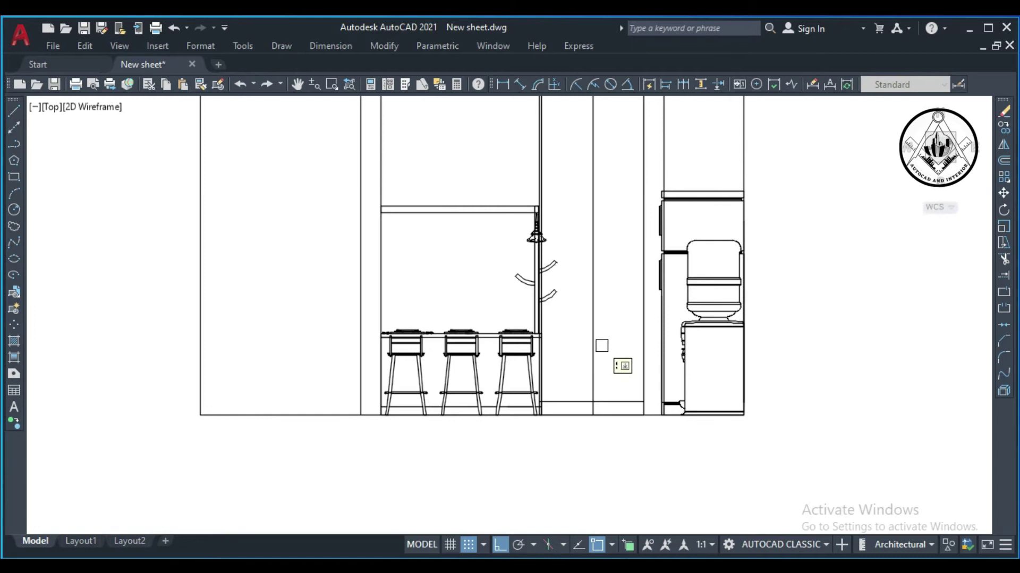
pyautogui.scroll(-2, 603, 293)
pyautogui.scroll(5, 576, 210)
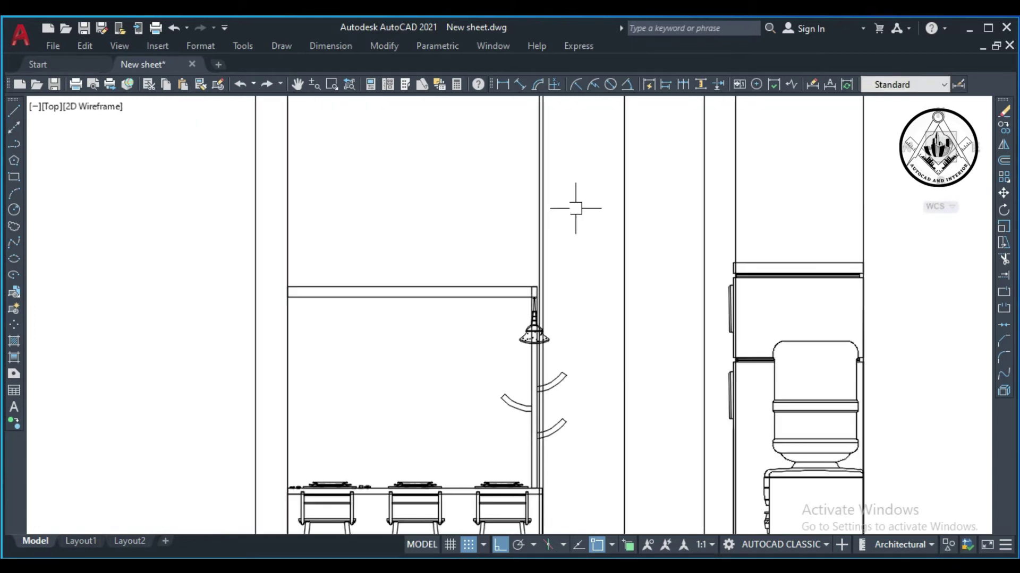
pyautogui.scroll(2, 576, 209)
pyautogui.click(530, 221)
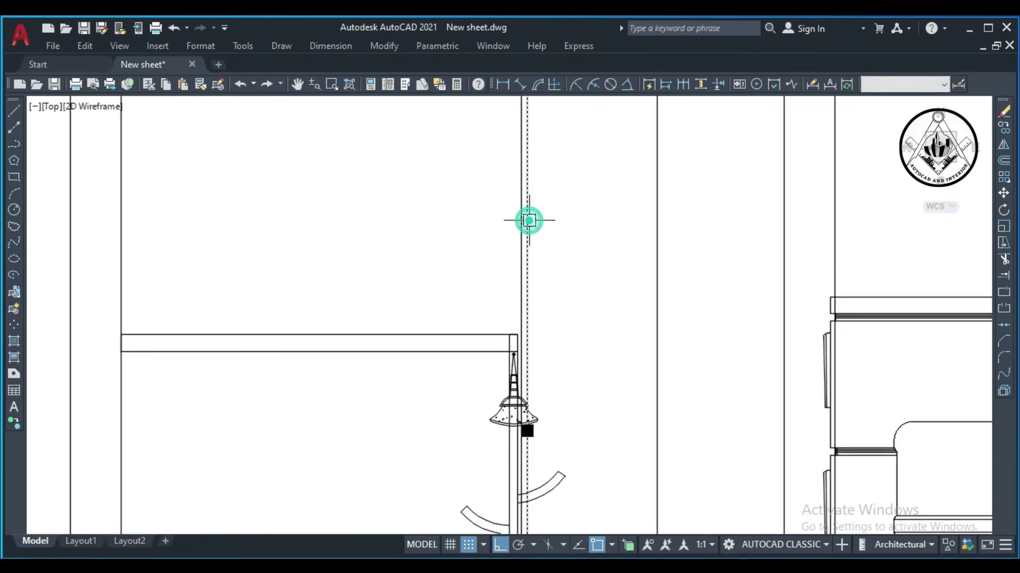
pyautogui.scroll(-5, 584, 224)
pyautogui.press('Escape')
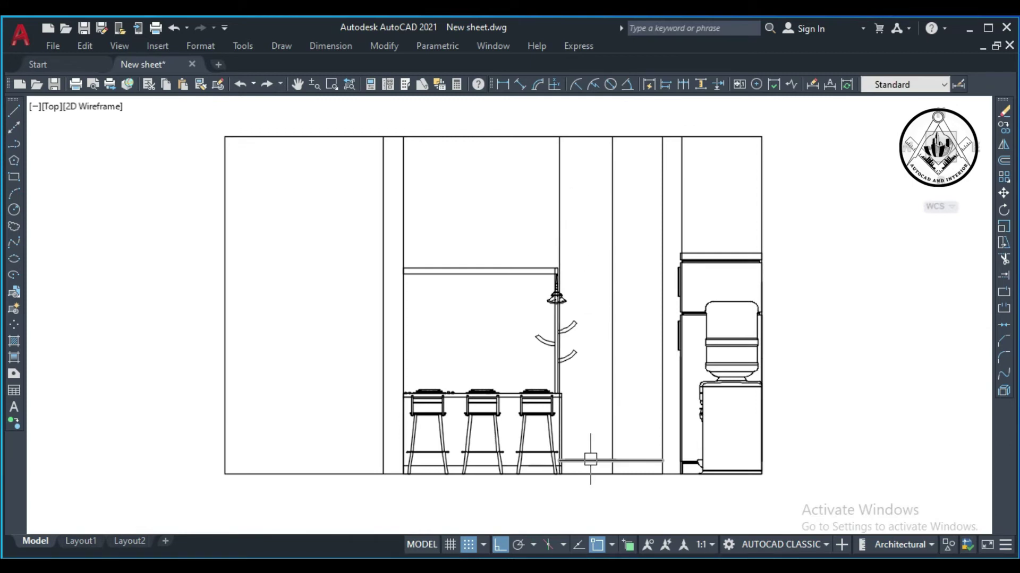
# Offset the tall cabinet's bottom line up by 2'-6".
pyautogui.scroll(2, 590, 459)
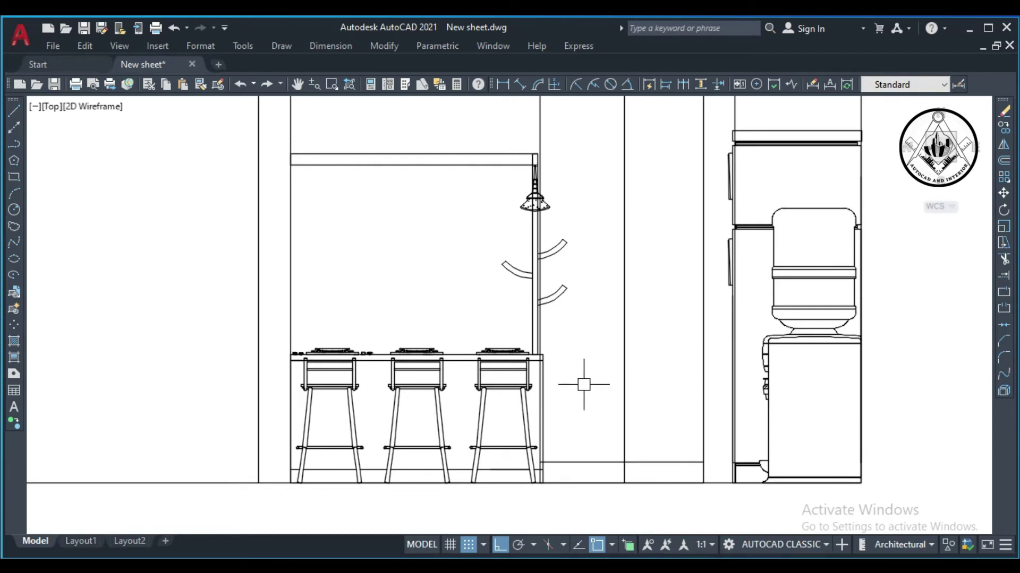
pyautogui.write('O')
pyautogui.press('Return')
pyautogui.write("2'-6")
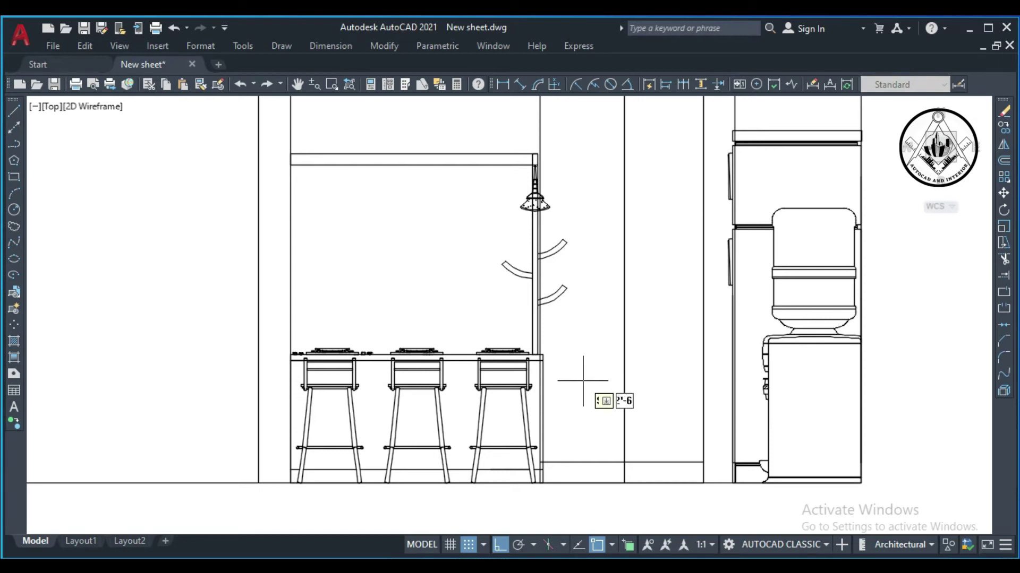
pyautogui.press('Return')
pyautogui.click(639, 462)
pyautogui.click(656, 373)
pyautogui.press('Return')
# Add two more 2'-6" horizontal lines higher up the cabinet, reaching the top.
pyautogui.scroll(-2, 639, 385)
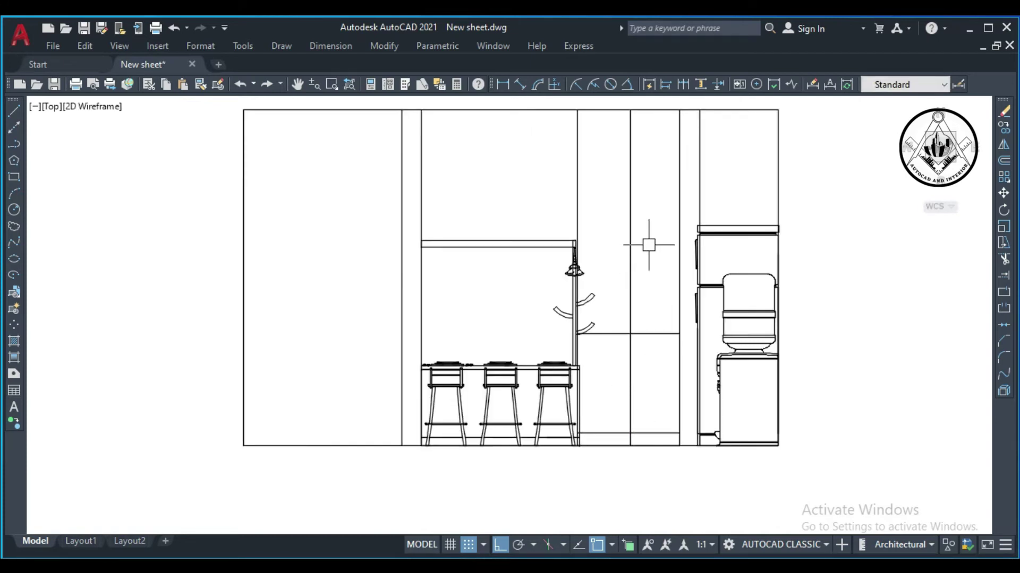
pyautogui.press('Return')
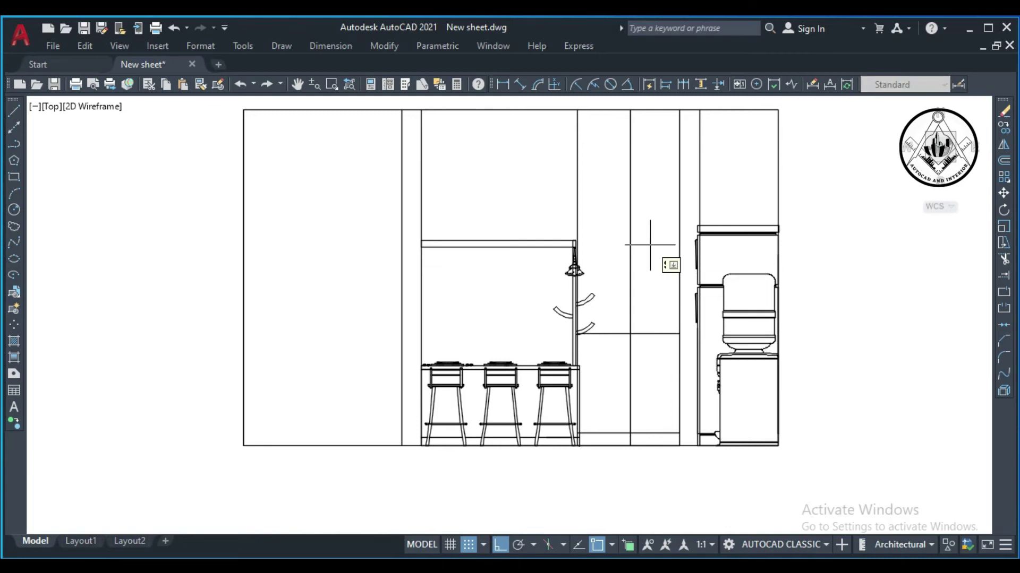
pyautogui.write("2'")
pyautogui.press('Return')
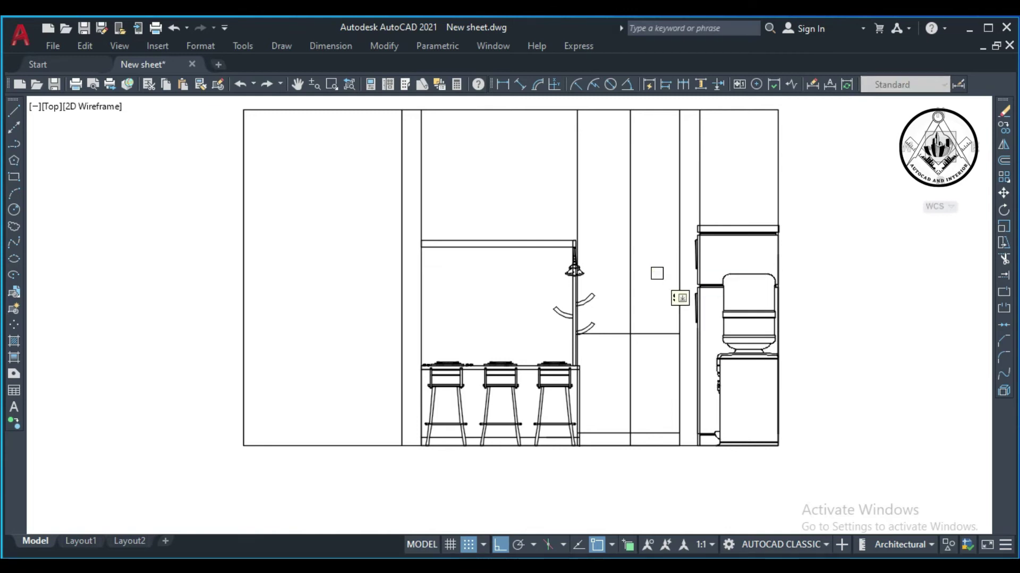
pyautogui.click(652, 335)
pyautogui.click(659, 271)
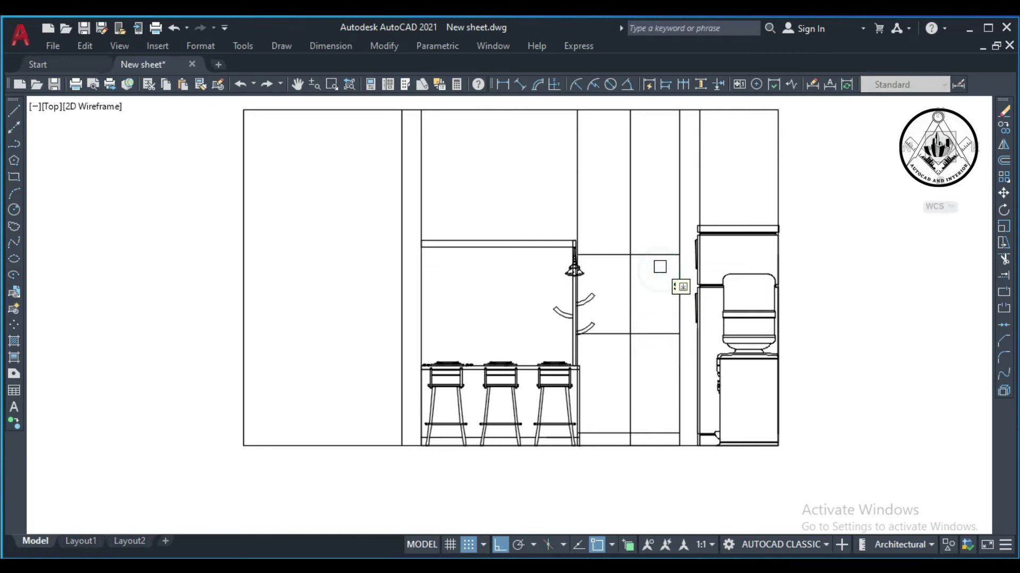
pyautogui.click(659, 256)
pyautogui.click(660, 204)
pyautogui.press('Return')
pyautogui.write('TR')
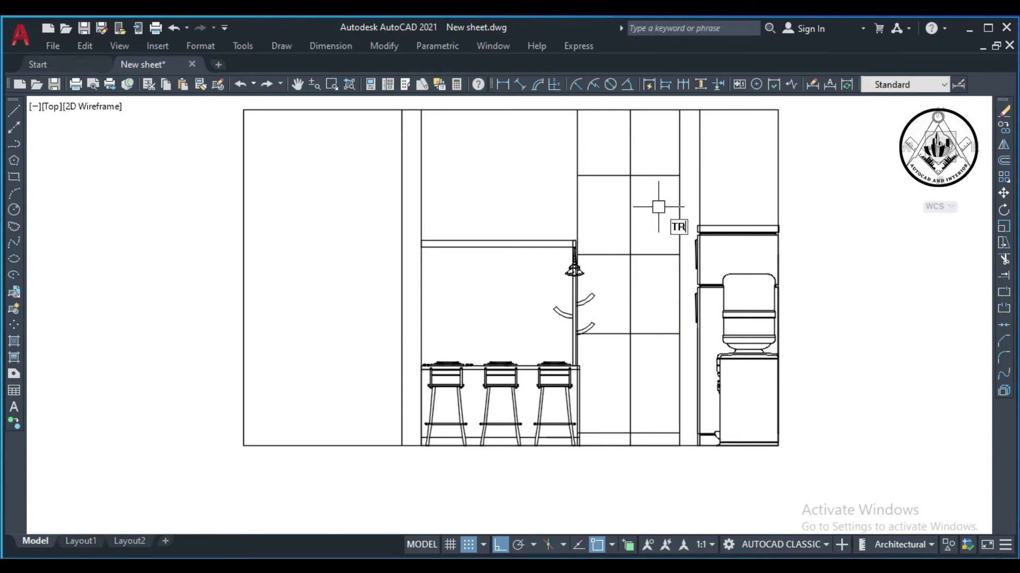
# Trim the divider out of the middle panel and the verticals above the cabinet top.
pyautogui.press('Return')
pyautogui.click(630, 300)
pyautogui.click(677, 144)
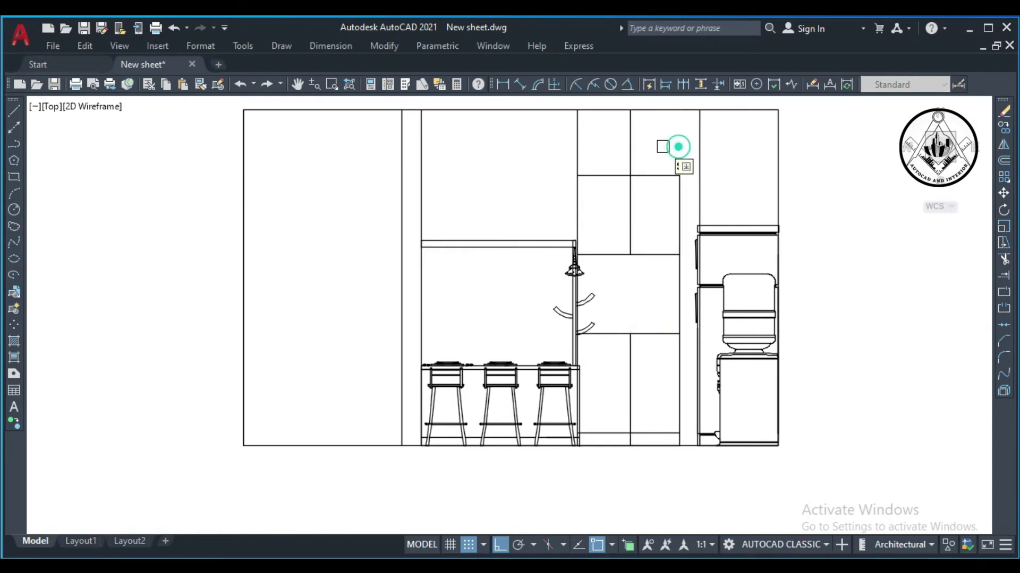
pyautogui.click(632, 147)
pyautogui.click(577, 152)
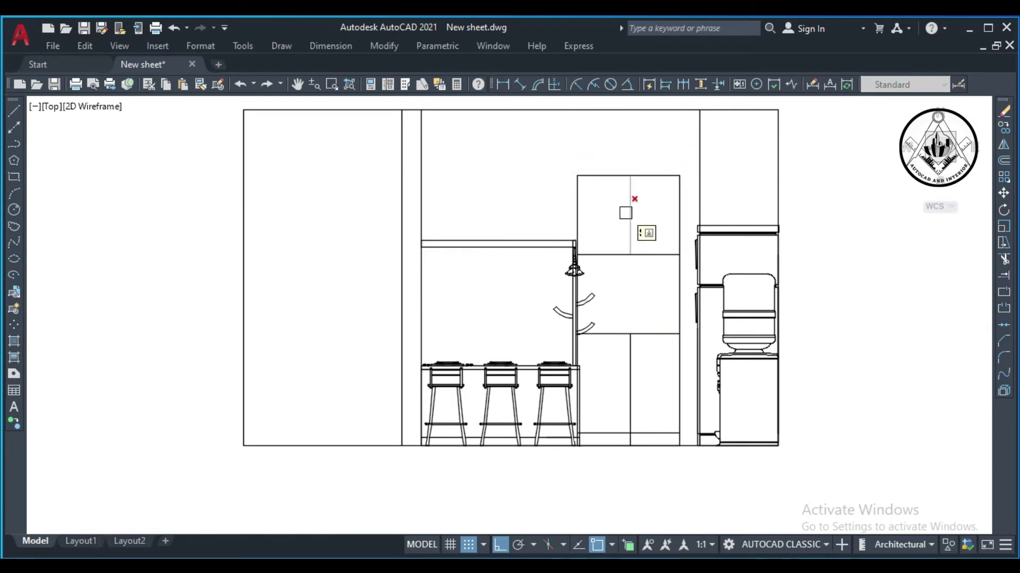
# Double the shelf line, bottom line and right side of the cabinet with parallel offsets.
pyautogui.scroll(2, 642, 304)
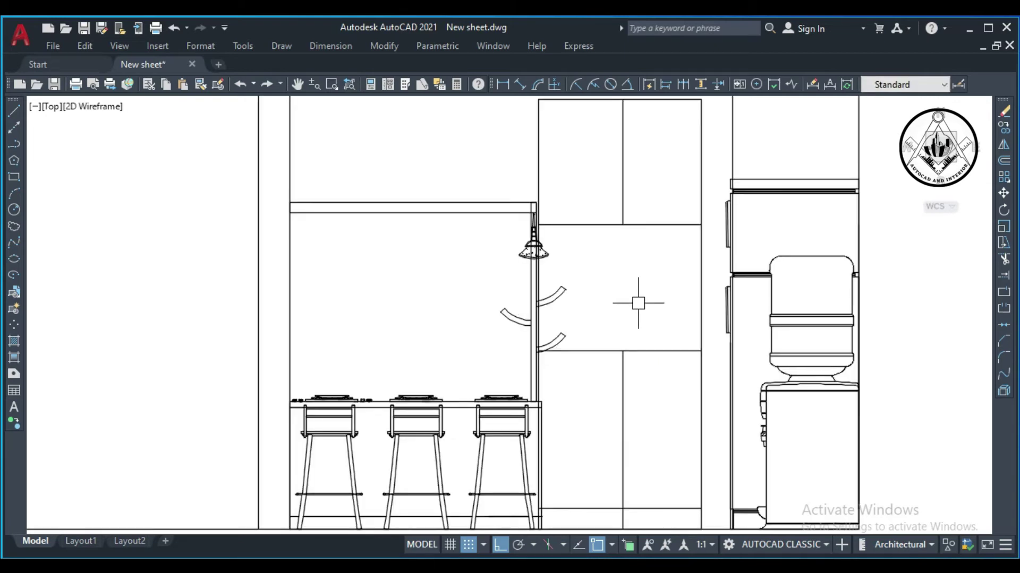
pyautogui.press('space')
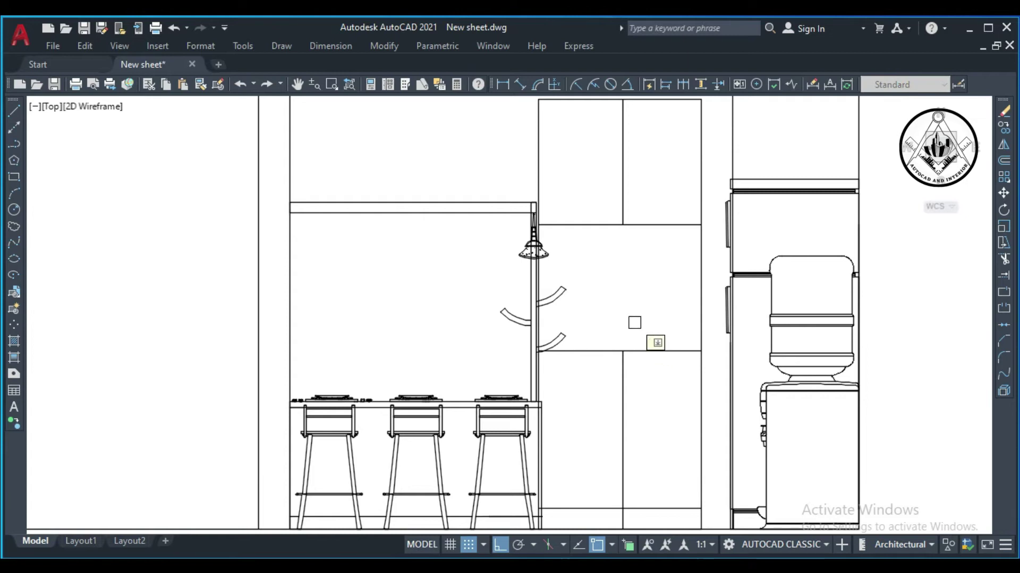
pyautogui.scroll(-2, 635, 323)
pyautogui.scroll(2, 642, 337)
pyautogui.click(644, 339)
pyautogui.click(645, 378)
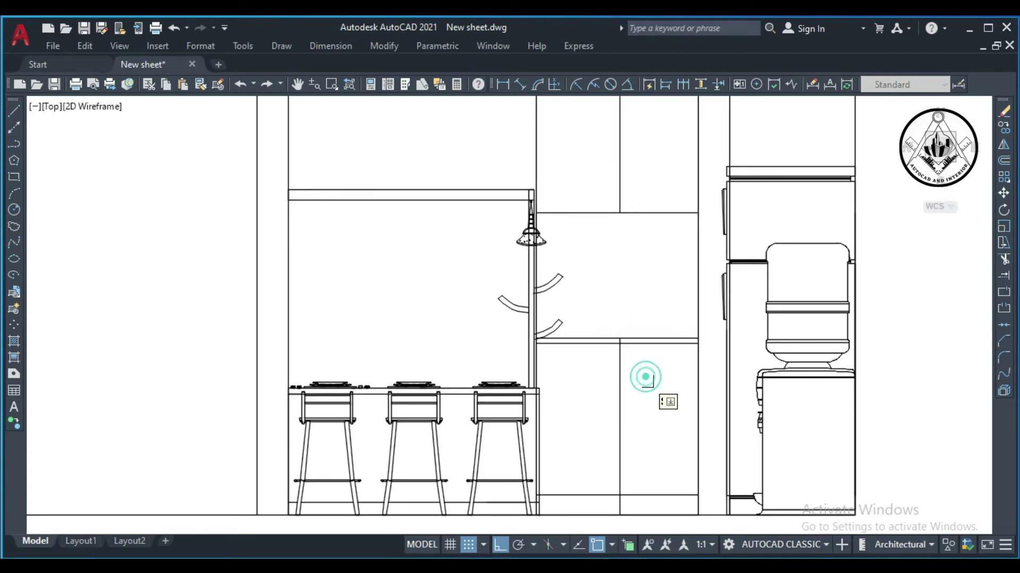
pyautogui.click(644, 495)
pyautogui.click(649, 478)
pyautogui.click(698, 436)
pyautogui.click(644, 430)
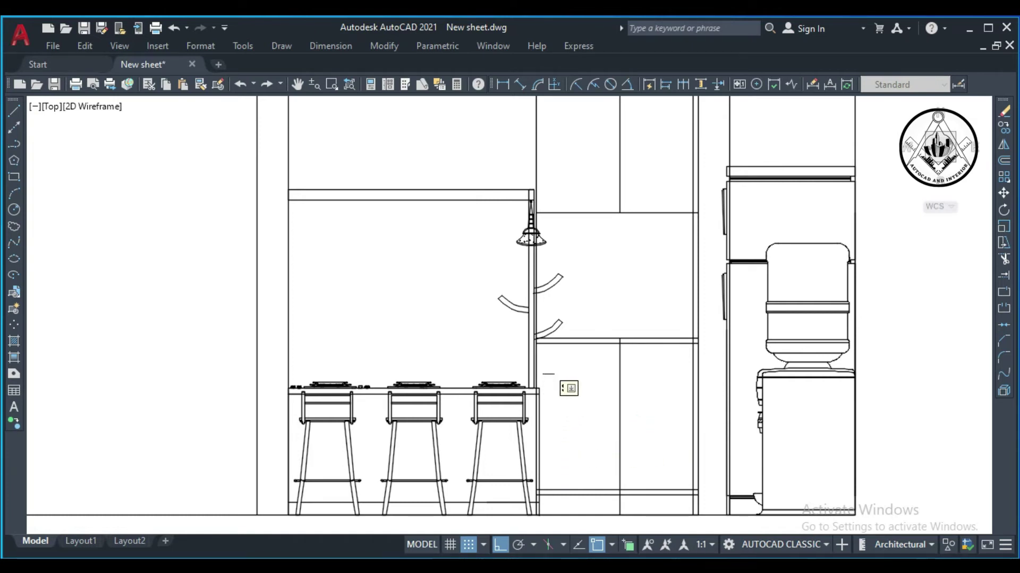
pyautogui.scroll(4, 548, 369)
pyautogui.scroll(2, 532, 349)
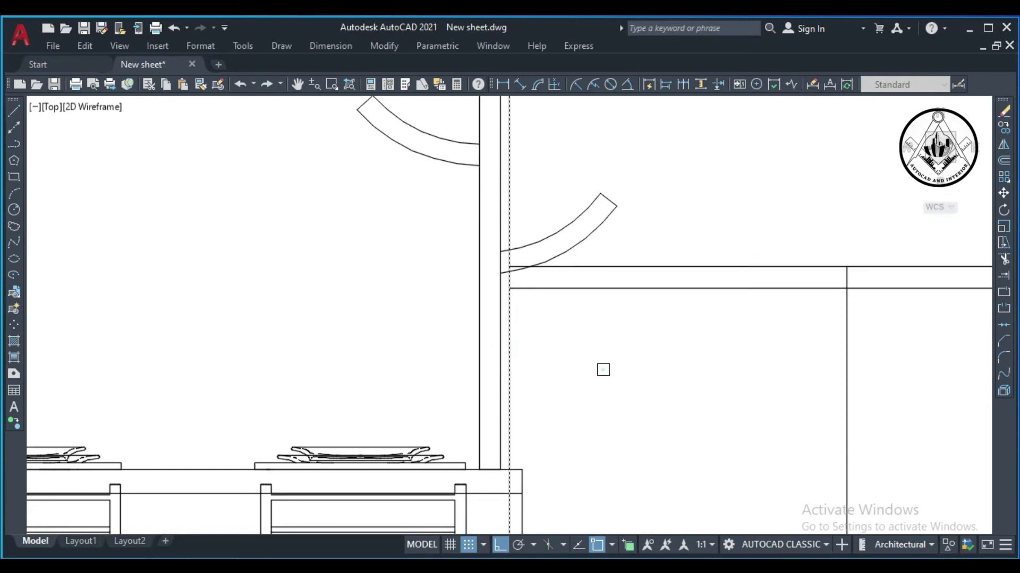
pyautogui.scroll(-5, 600, 375)
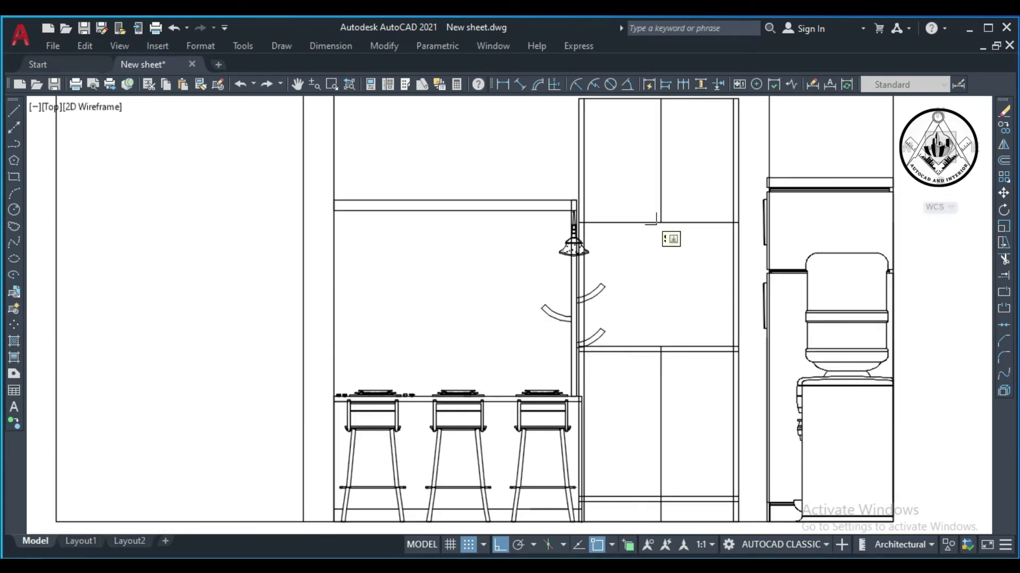
# Double the upper shelf line and the vertical door divider with parallel offsets.
pyautogui.scroll(-4, 691, 163)
pyautogui.scroll(4, 678, 145)
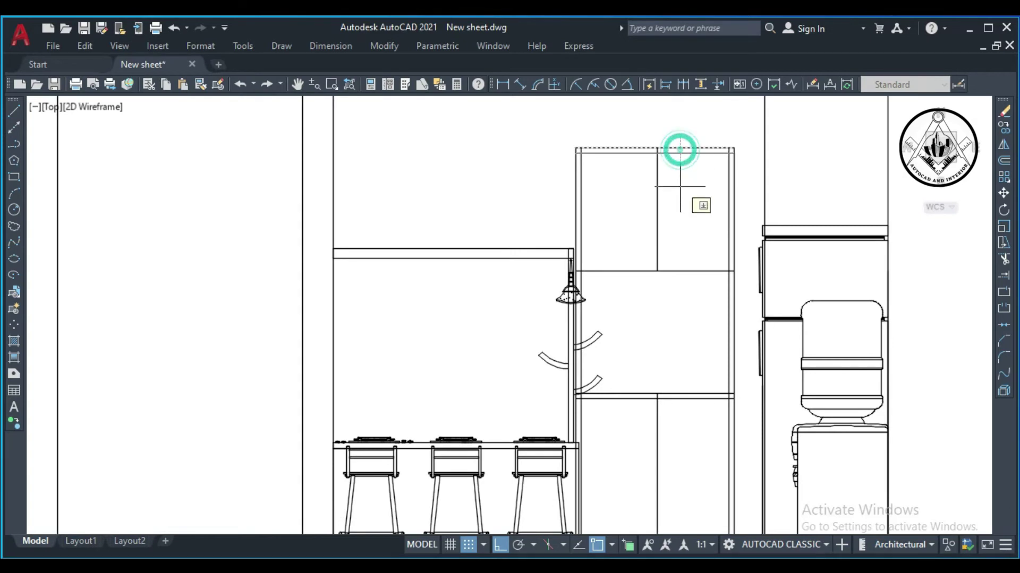
pyautogui.click(682, 271)
pyautogui.click(692, 221)
pyautogui.click(657, 223)
pyautogui.click(703, 227)
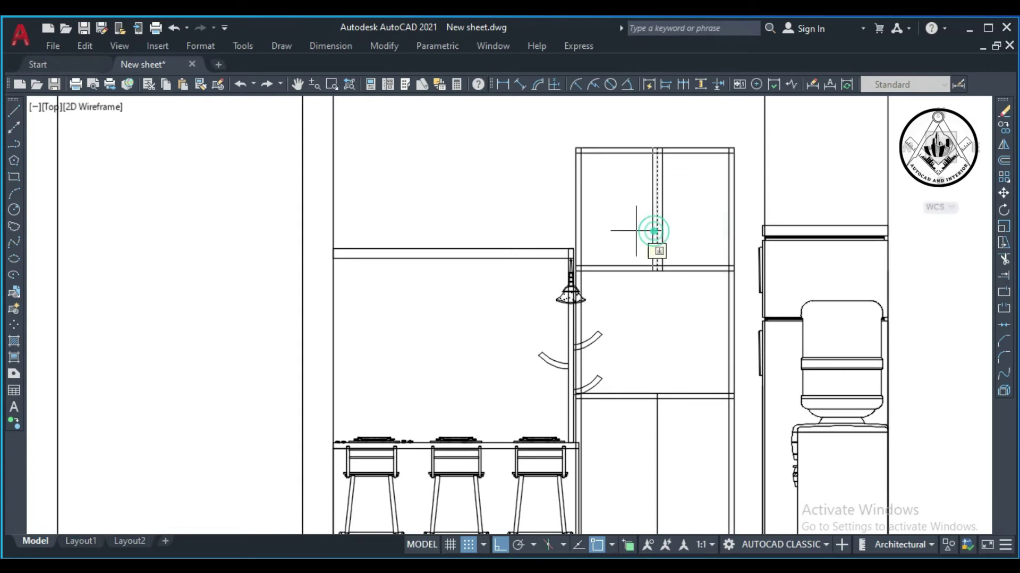
# Trim the lower ends of the door lines at the cabinet base.
pyautogui.scroll(-4, 649, 281)
pyautogui.scroll(4, 646, 280)
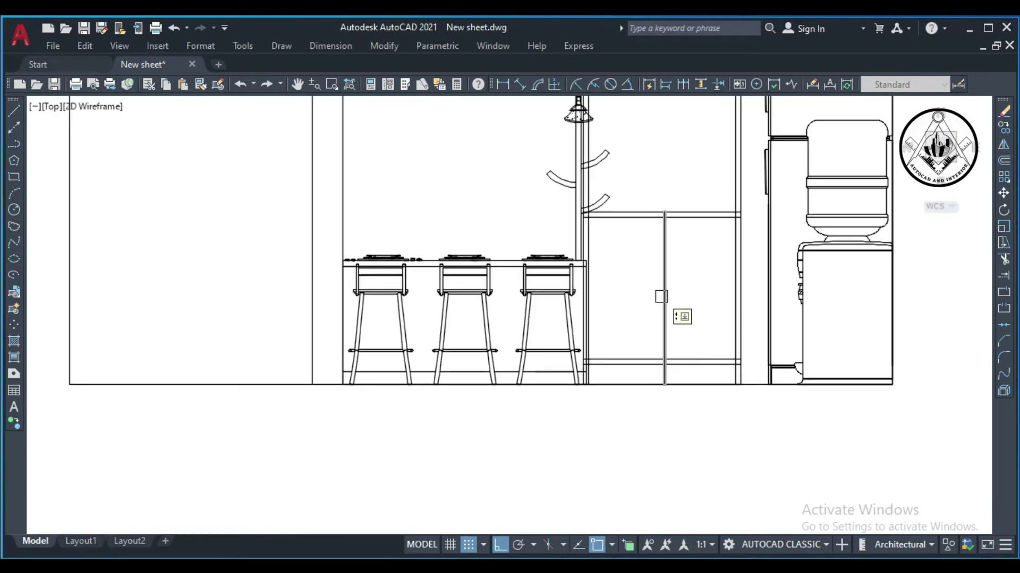
pyautogui.scroll(2, 654, 298)
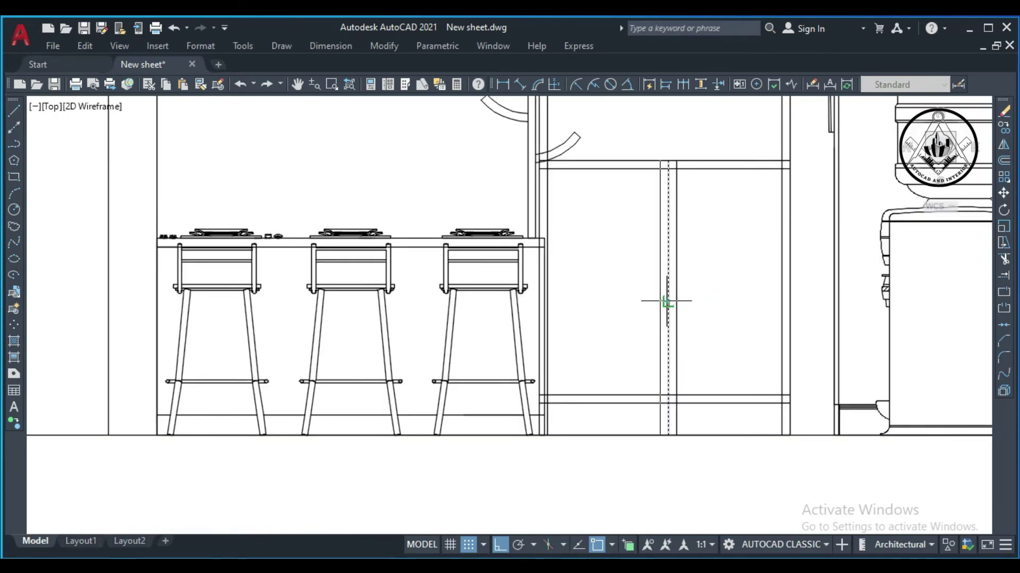
pyautogui.click(626, 305)
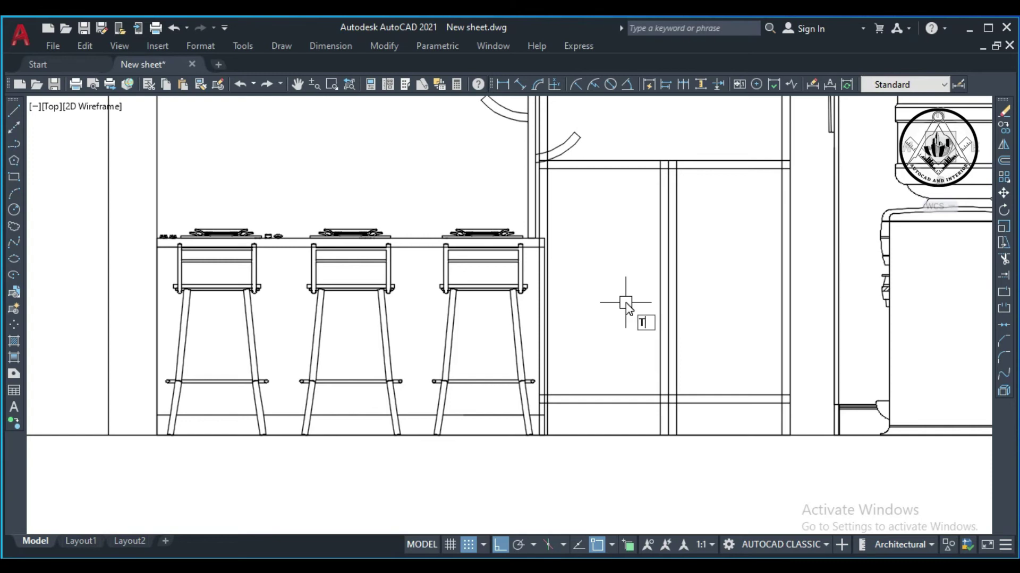
pyautogui.scroll(2, 690, 420)
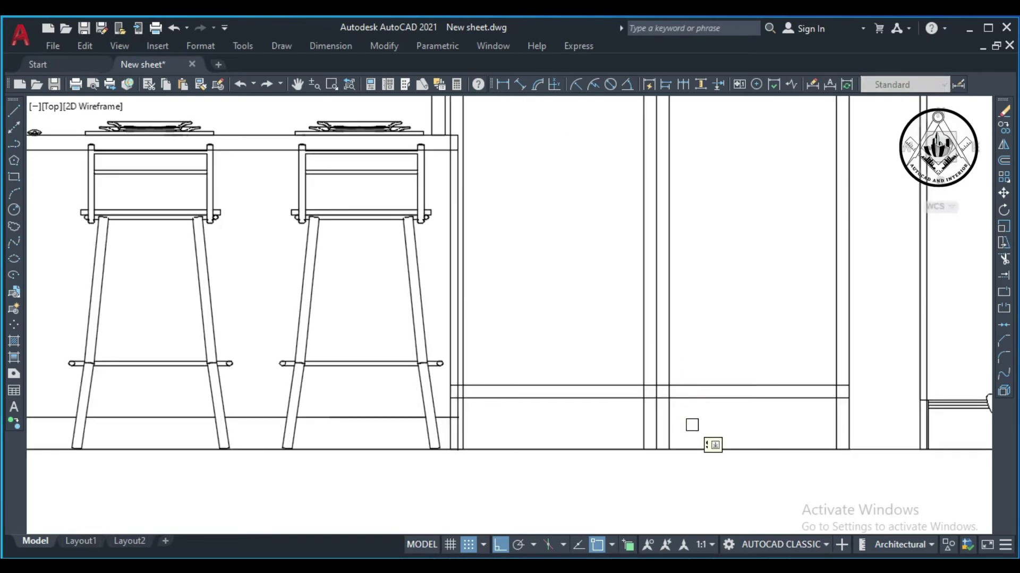
pyautogui.click(692, 432)
pyautogui.click(621, 419)
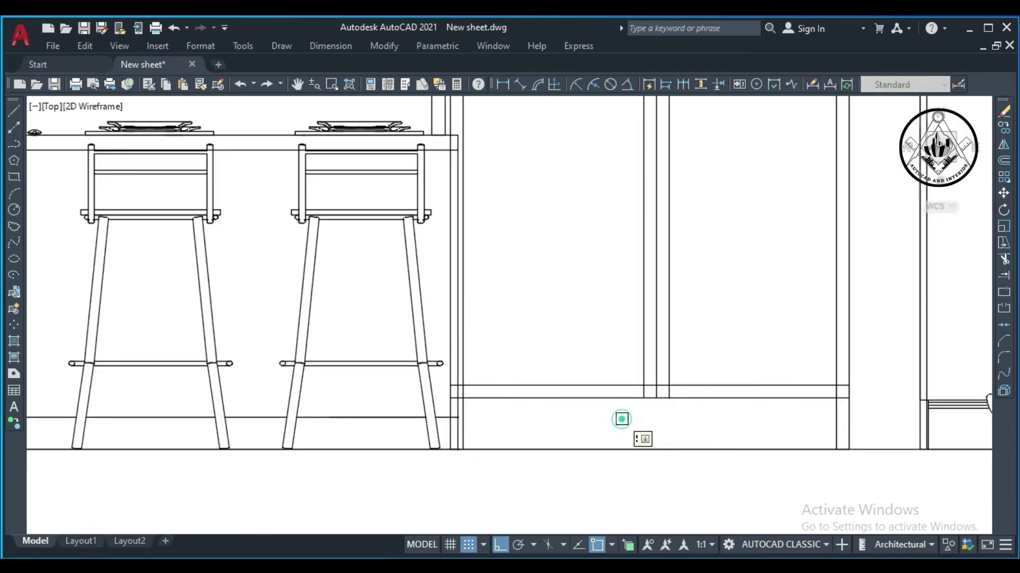
# Trim the leftover short segments at the door base and lower-right corner.
pyautogui.scroll(3, 629, 395)
pyautogui.click(644, 376)
pyautogui.click(605, 375)
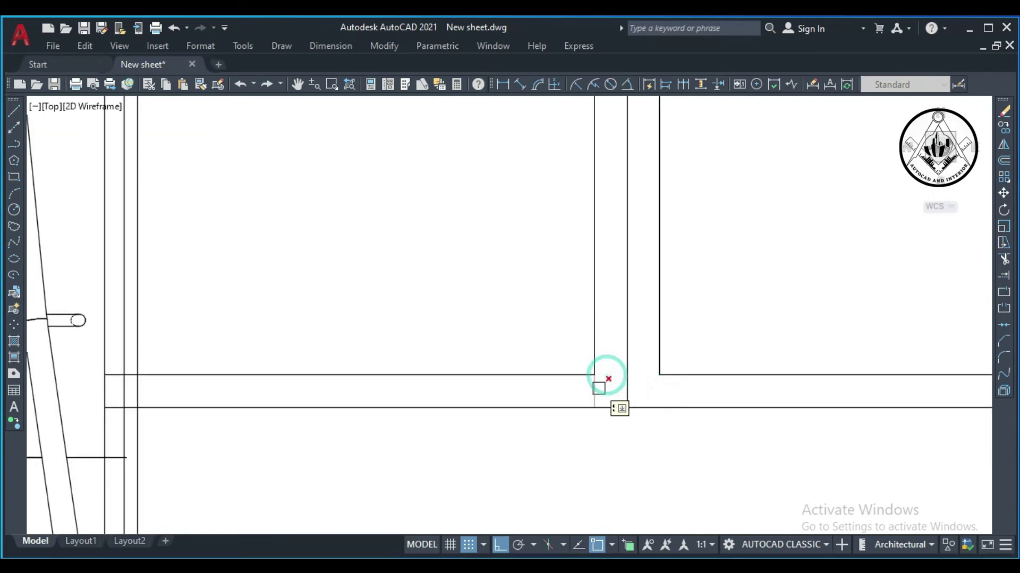
pyautogui.scroll(-3, 509, 387)
pyautogui.scroll(3, 735, 393)
pyautogui.click(743, 359)
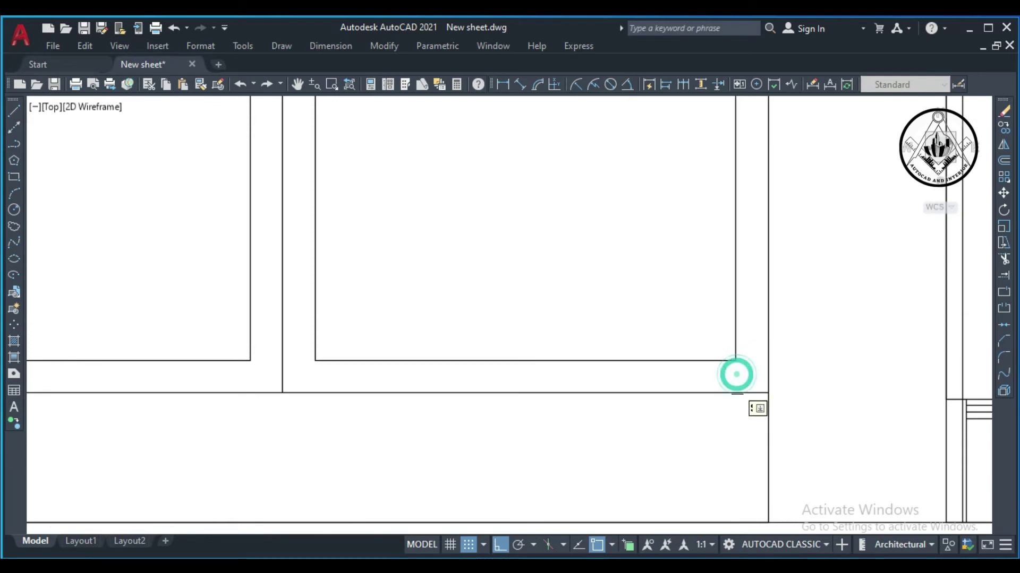
pyautogui.scroll(-3, 732, 373)
pyautogui.moveTo(733, 395); pyautogui.dragTo(495, 386, button='middle')
pyautogui.scroll(3, 499, 393)
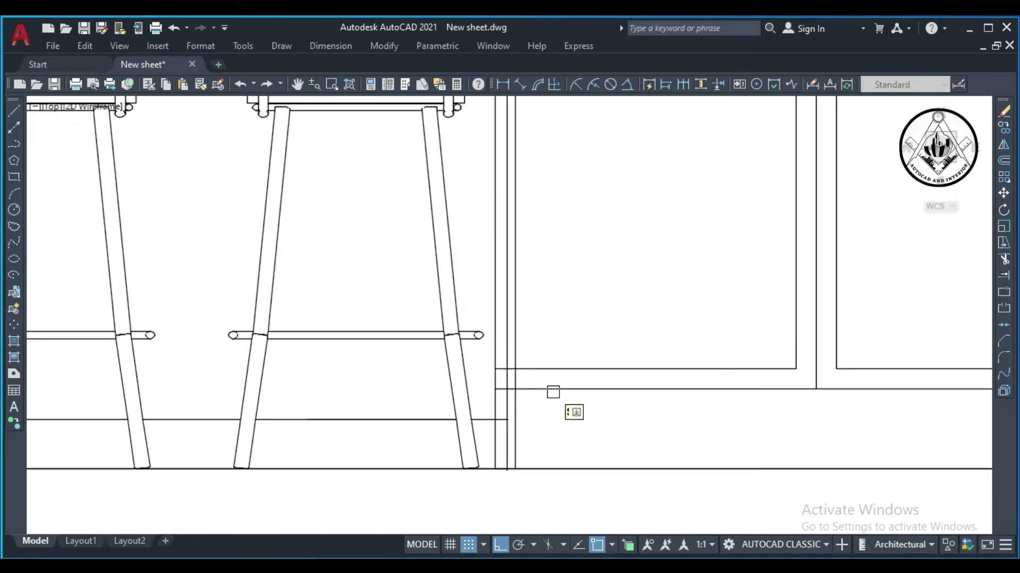
pyautogui.scroll(-5, 525, 415)
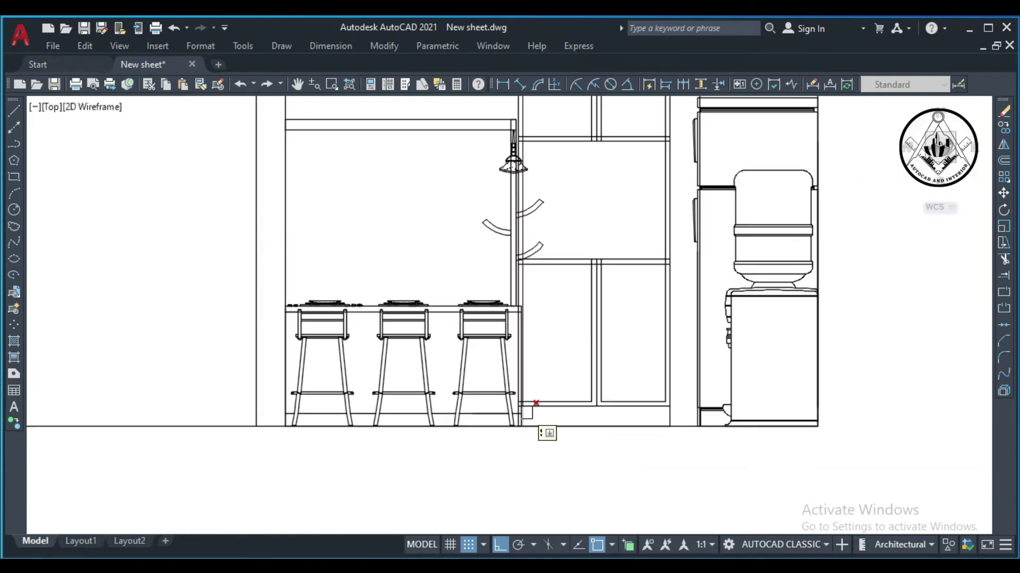
pyautogui.scroll(4, 526, 412)
pyautogui.scroll(3, 513, 412)
pyautogui.scroll(2, 510, 409)
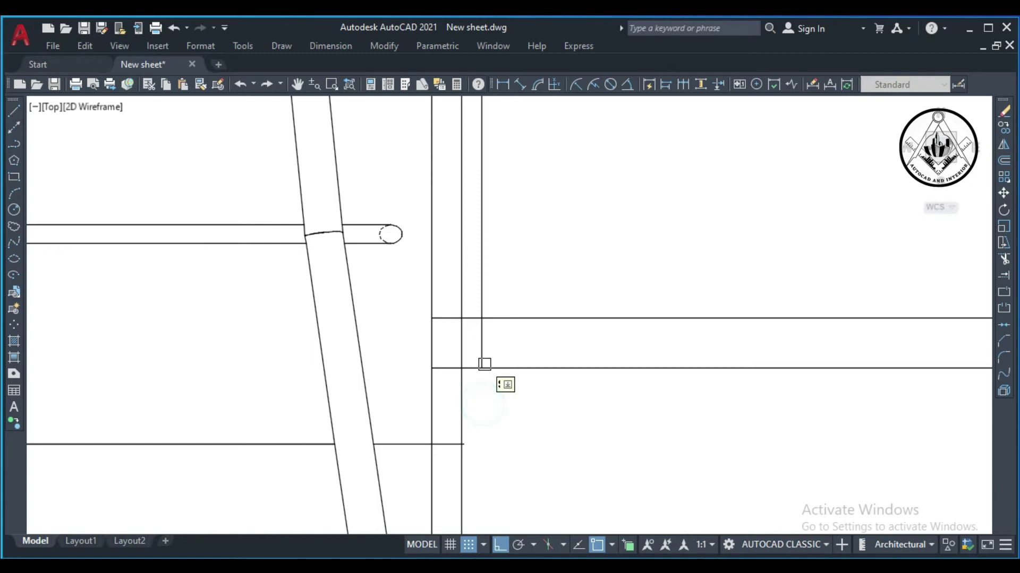
pyautogui.scroll(-2, 494, 391)
pyautogui.scroll(-2, 511, 406)
pyautogui.scroll(-2, 518, 400)
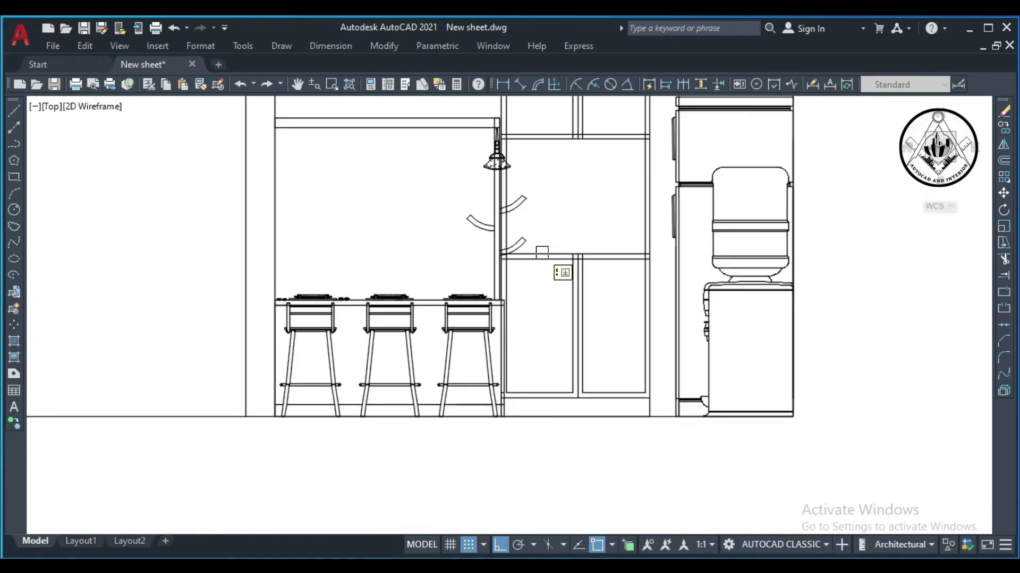
# Trim the stubs and band segments above the cabinet's middle band.
pyautogui.scroll(4, 531, 252)
pyautogui.scroll(2, 557, 257)
pyautogui.scroll(2, 563, 255)
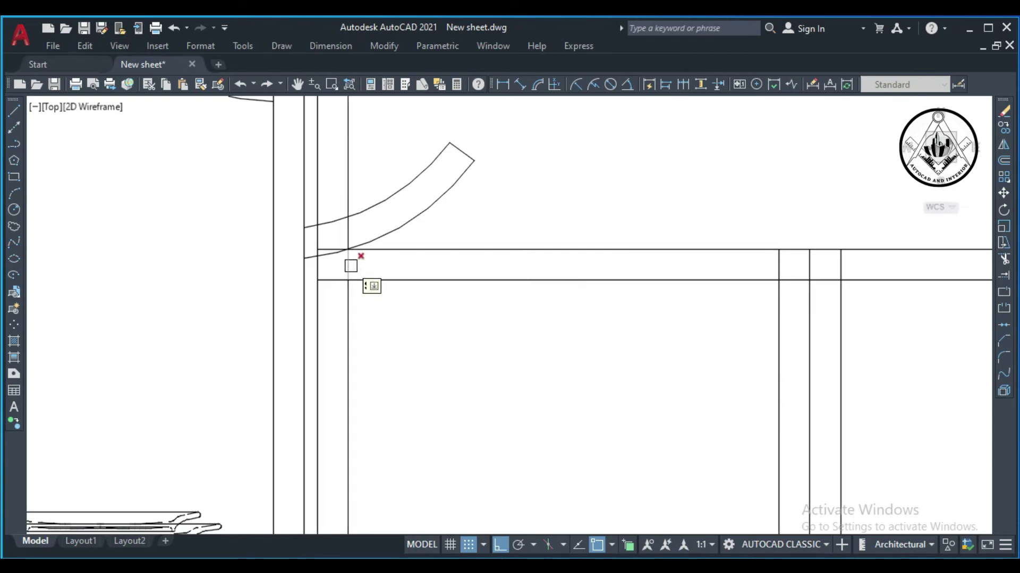
pyautogui.scroll(-2, 416, 280)
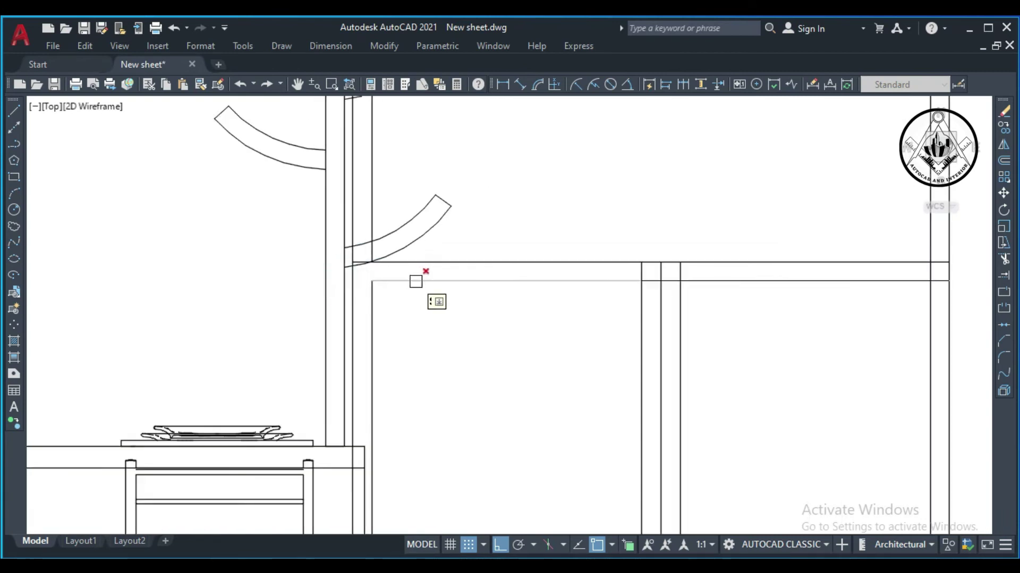
pyautogui.scroll(4, 684, 275)
pyautogui.click(675, 264)
pyautogui.click(648, 284)
pyautogui.click(600, 284)
pyautogui.click(579, 263)
pyautogui.click(595, 281)
pyautogui.scroll(-2, 611, 285)
pyautogui.scroll(3, 701, 285)
# Trim the short segments at the cabinet's right corner of the band.
pyautogui.click(753, 237)
pyautogui.click(753, 284)
pyautogui.click(728, 260)
pyautogui.scroll(-3, 688, 342)
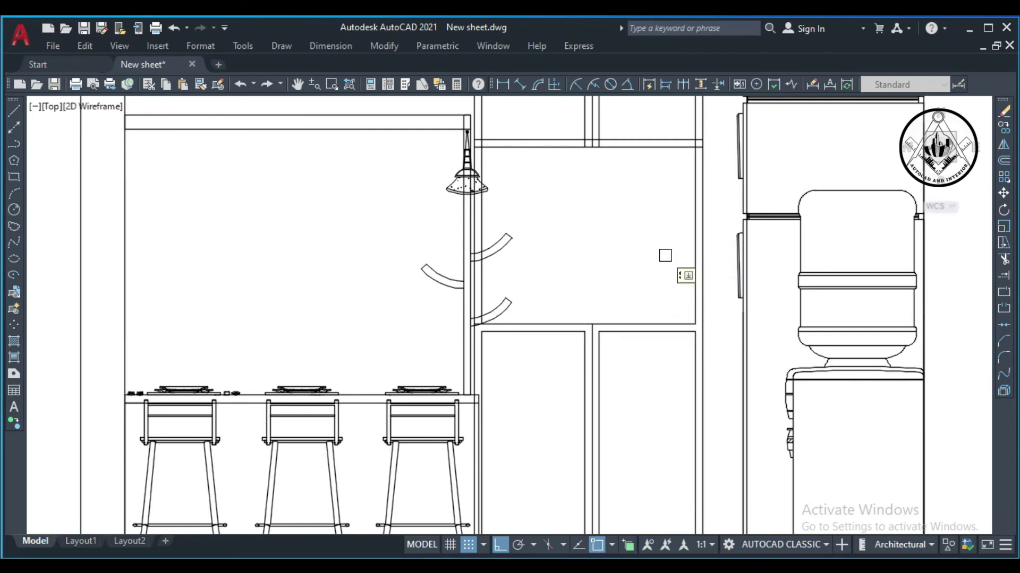
pyautogui.scroll(-2, 665, 255)
pyautogui.scroll(3, 676, 166)
pyautogui.scroll(4, 658, 166)
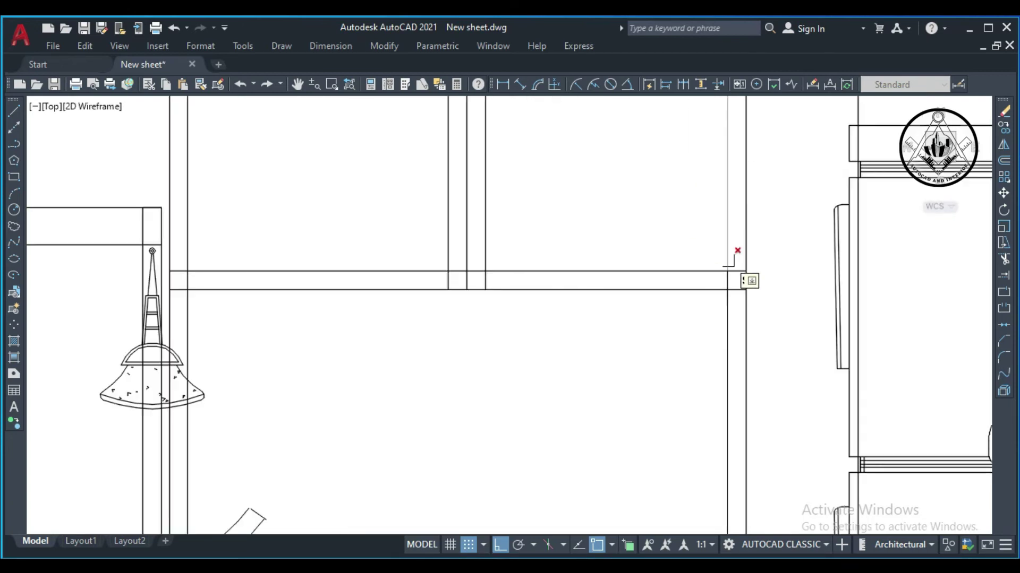
# Trim the band line at the right edge, middle junction and left junction.
pyautogui.click(729, 274)
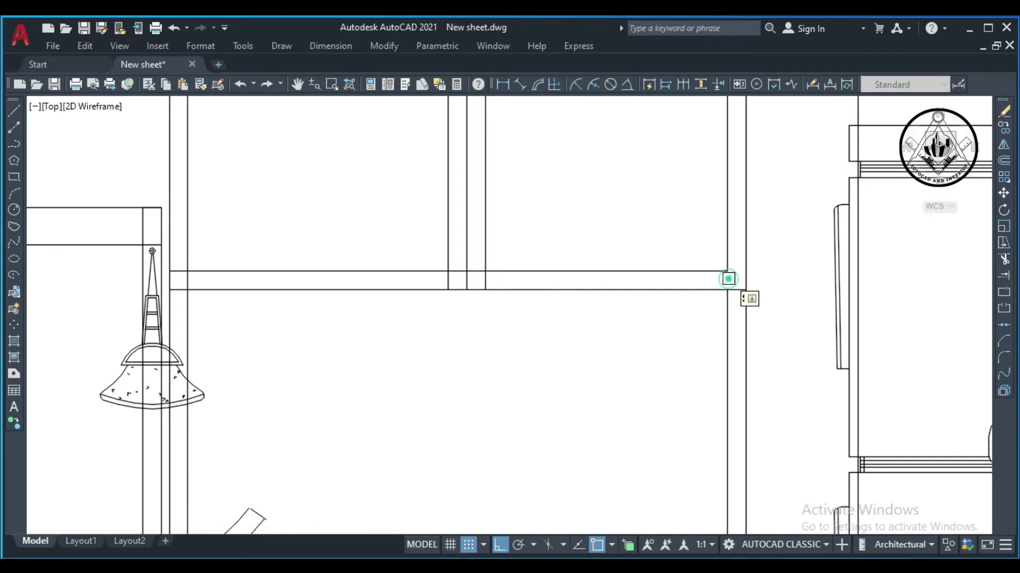
pyautogui.click(473, 273)
pyautogui.click(484, 280)
pyautogui.click(455, 273)
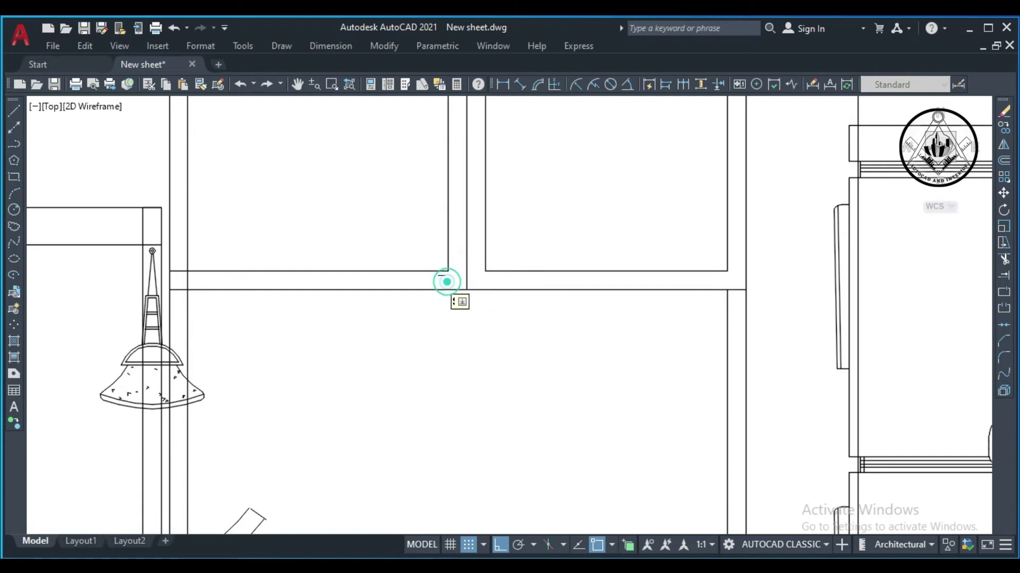
pyautogui.scroll(2, 173, 279)
pyautogui.click(183, 267)
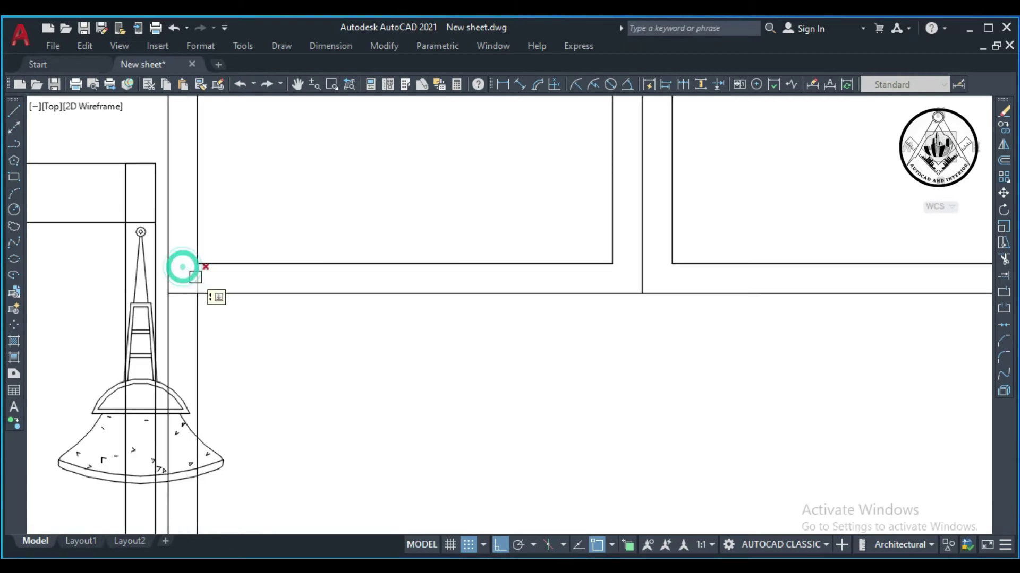
pyautogui.scroll(-3, 319, 330)
pyautogui.scroll(3, 287, 154)
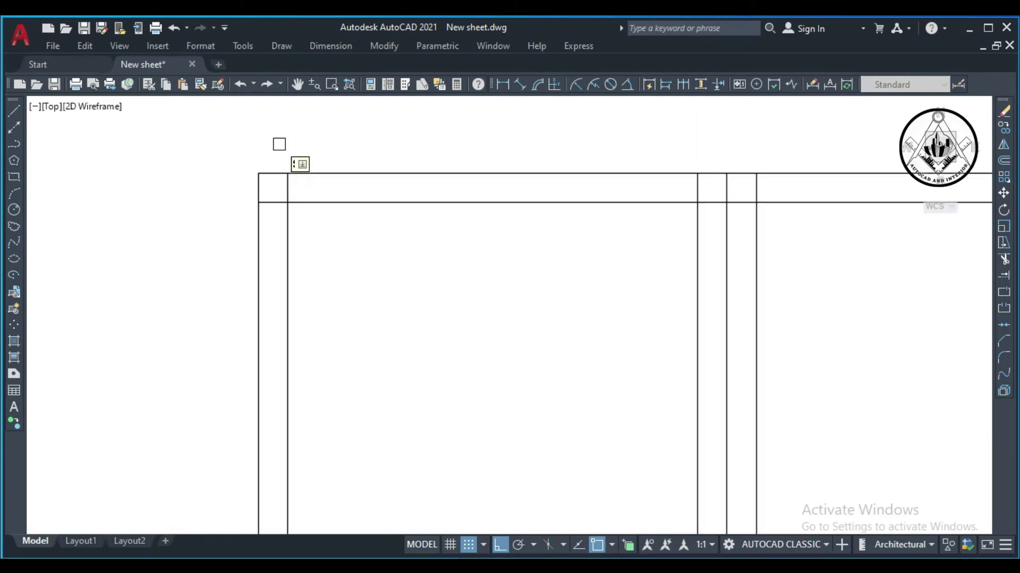
# Trim the corner stubs at the cabinet's top-left, top-middle and top-right junctions.
pyautogui.click(288, 184)
pyautogui.click(271, 202)
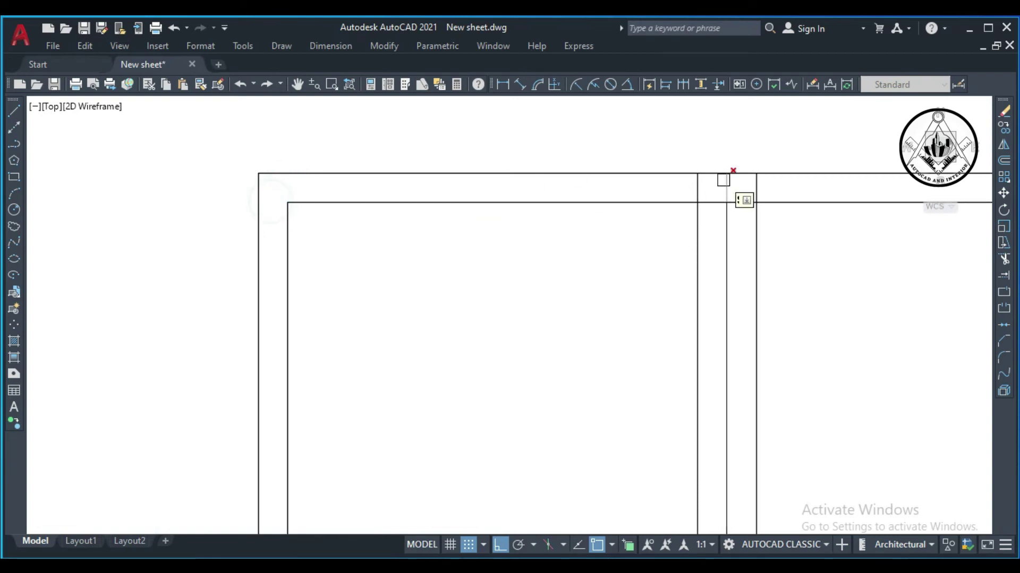
pyautogui.click(699, 182)
pyautogui.click(710, 200)
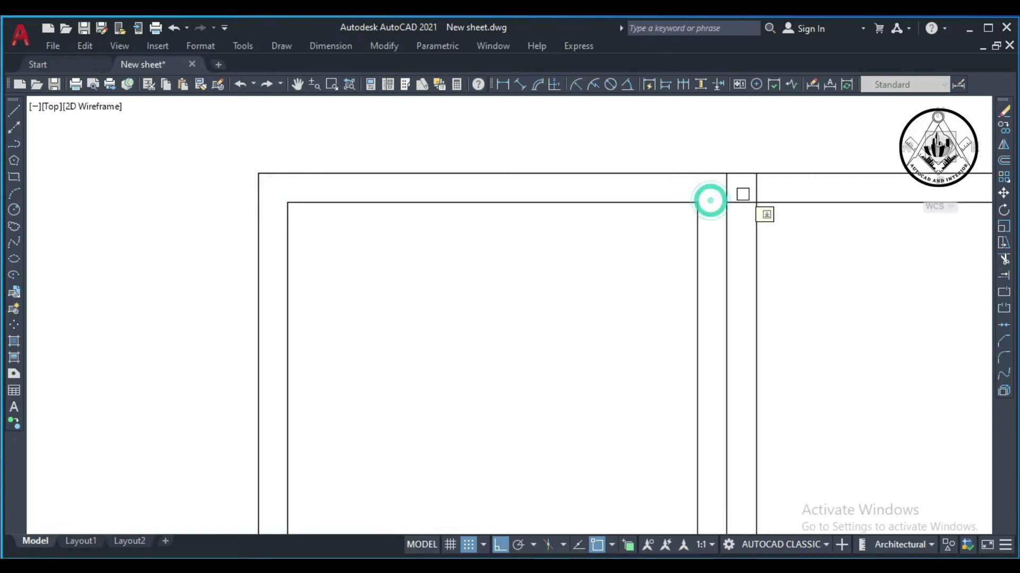
pyautogui.click(744, 201)
pyautogui.scroll(-3, 743, 205)
pyautogui.scroll(2, 739, 245)
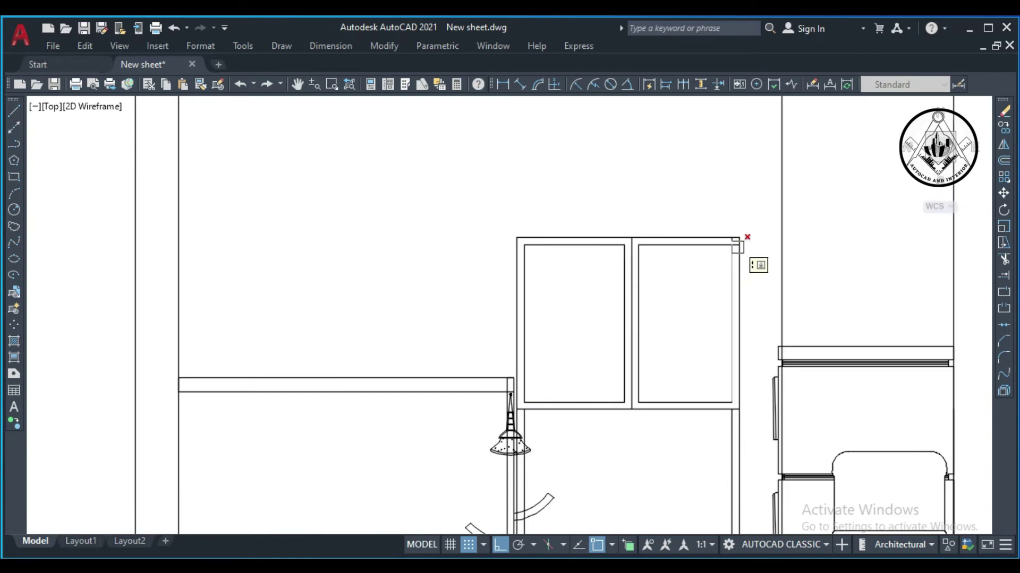
pyautogui.scroll(4, 737, 246)
pyautogui.scroll(-3, 716, 212)
pyautogui.scroll(-3, 717, 209)
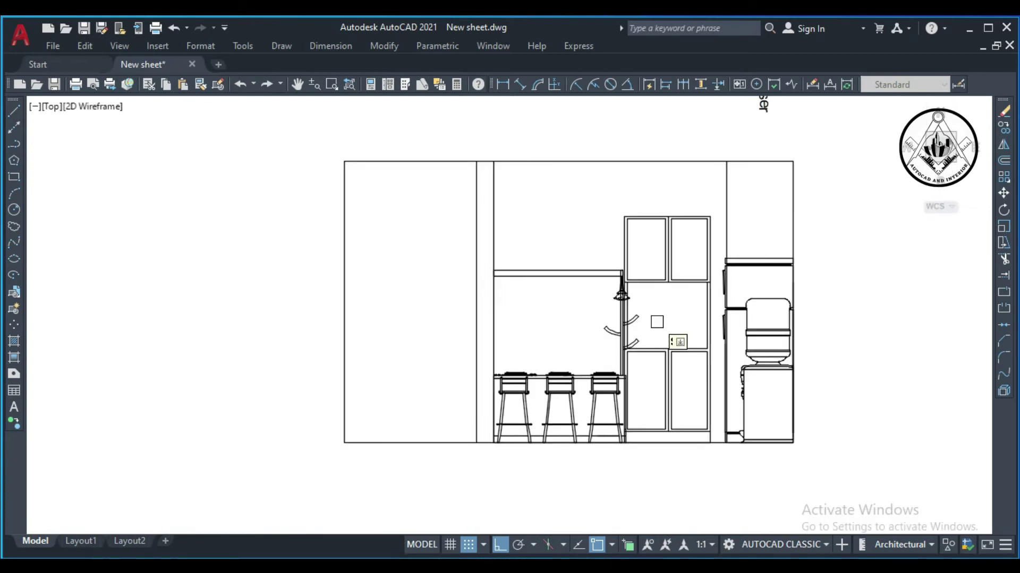
pyautogui.scroll(4, 645, 381)
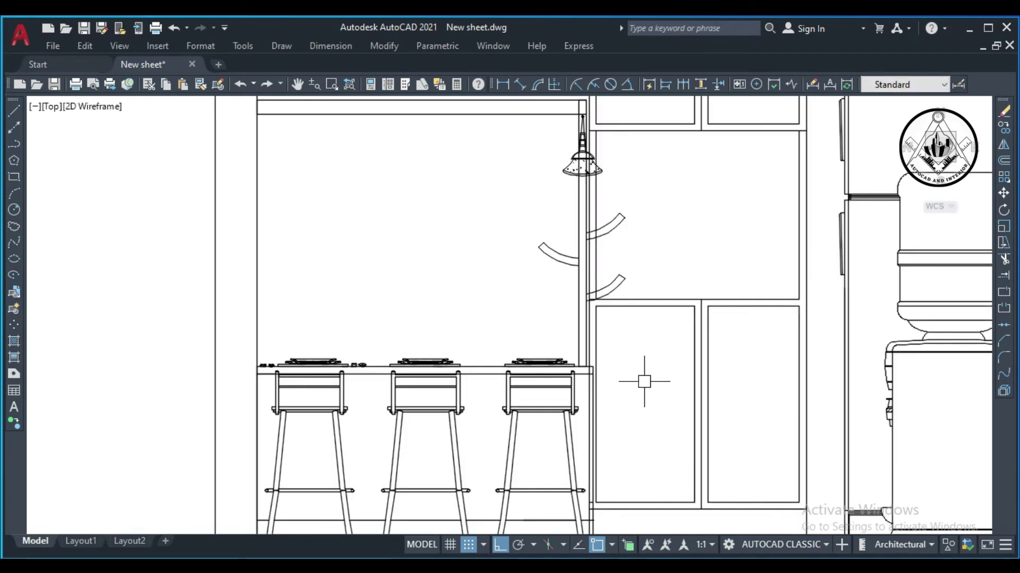
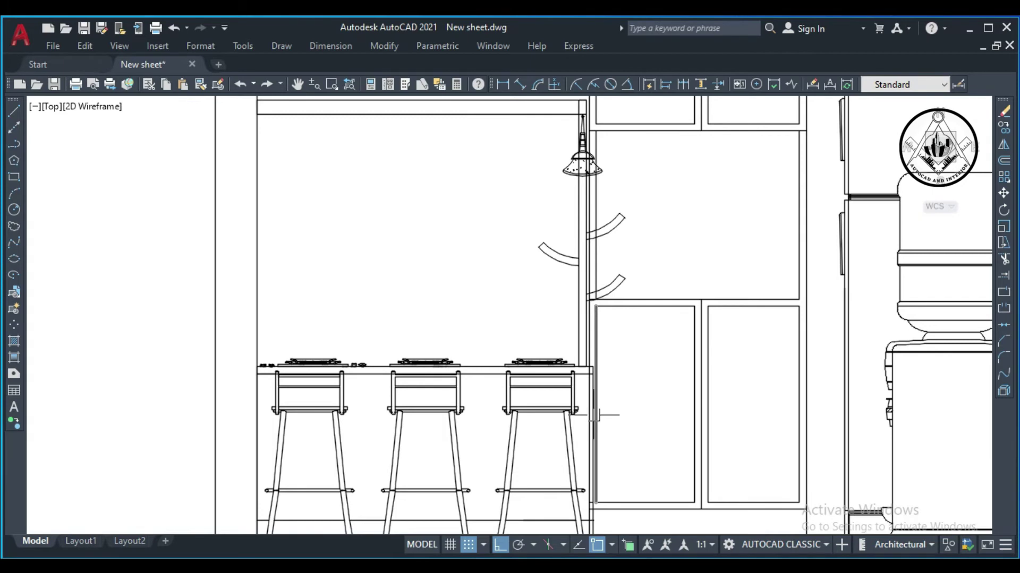
# Delete the extra vertical line beside the bar counter.
pyautogui.scroll(5, 588, 496)
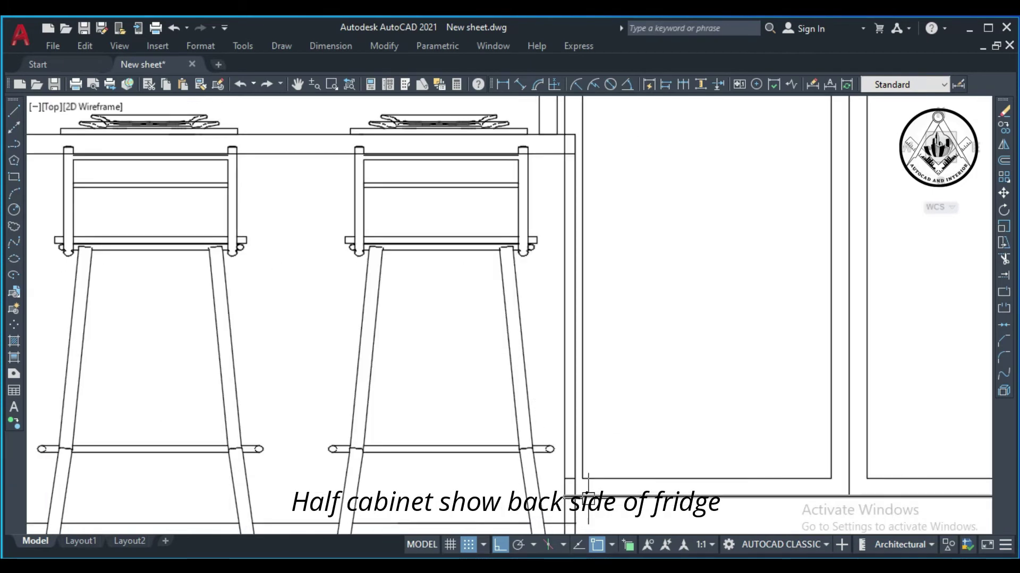
pyautogui.scroll(-4, 570, 494)
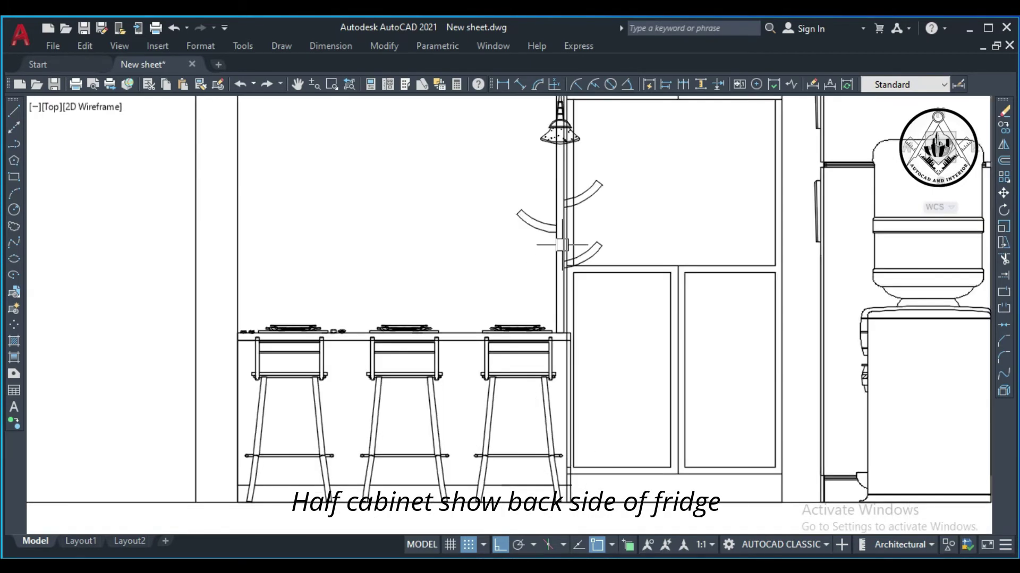
pyautogui.click(574, 233)
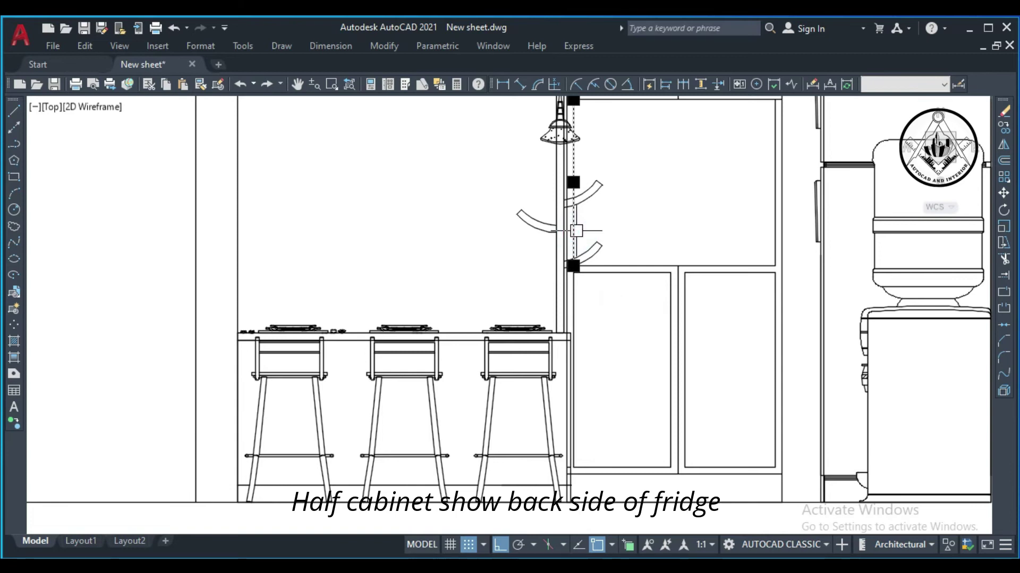
pyautogui.press('Escape')
pyautogui.scroll(-4, 613, 270)
pyautogui.scroll(3, 606, 196)
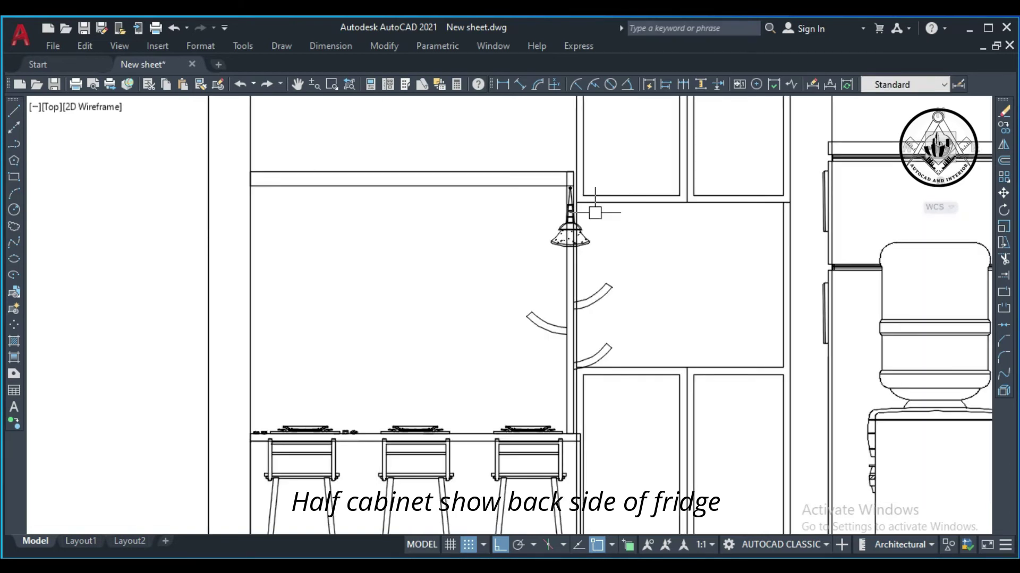
pyautogui.scroll(3, 592, 205)
pyautogui.click(563, 292)
pyautogui.scroll(-4, 647, 247)
pyautogui.scroll(3, 648, 357)
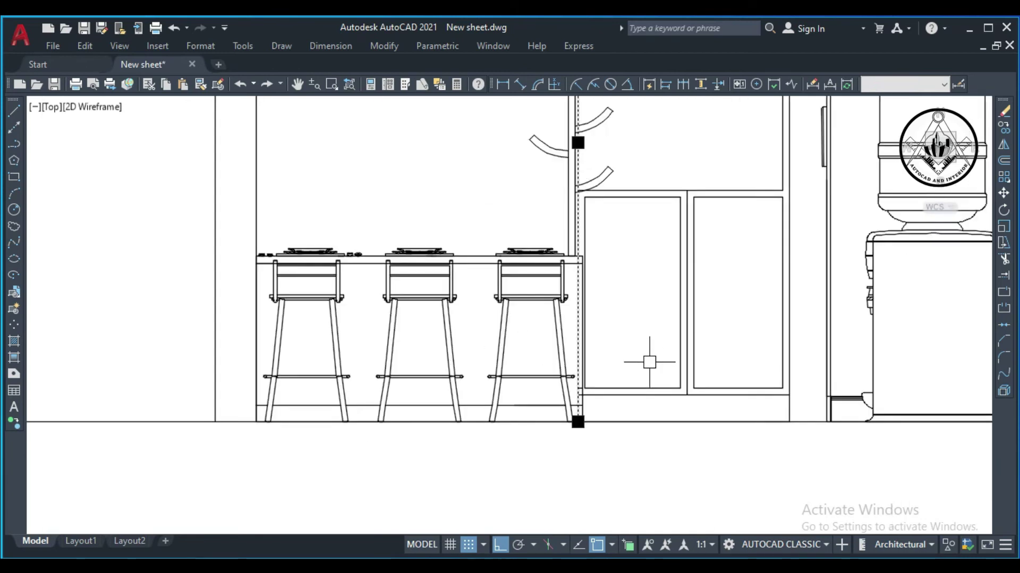
pyautogui.scroll(2, 625, 349)
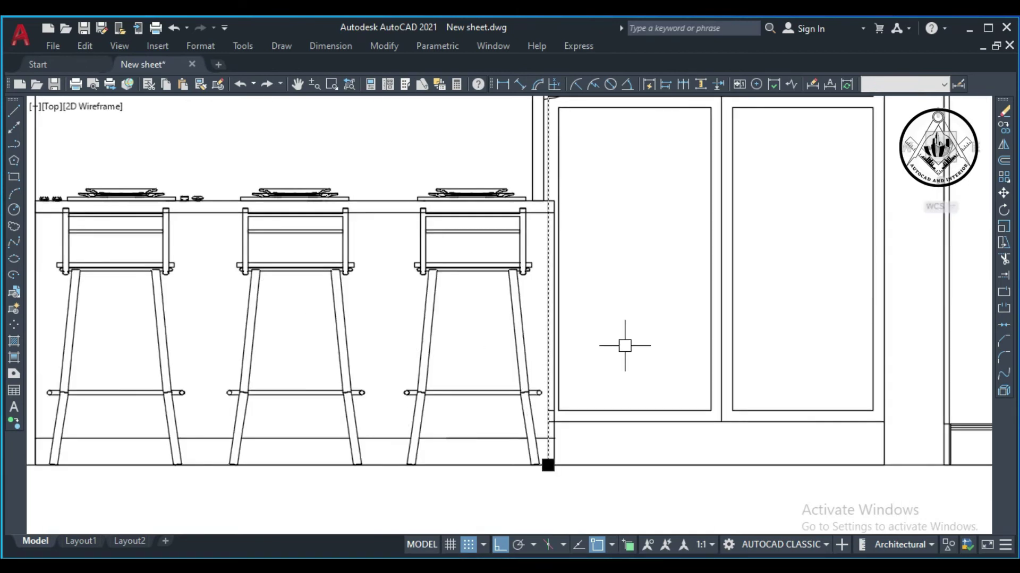
pyautogui.press('Delete')
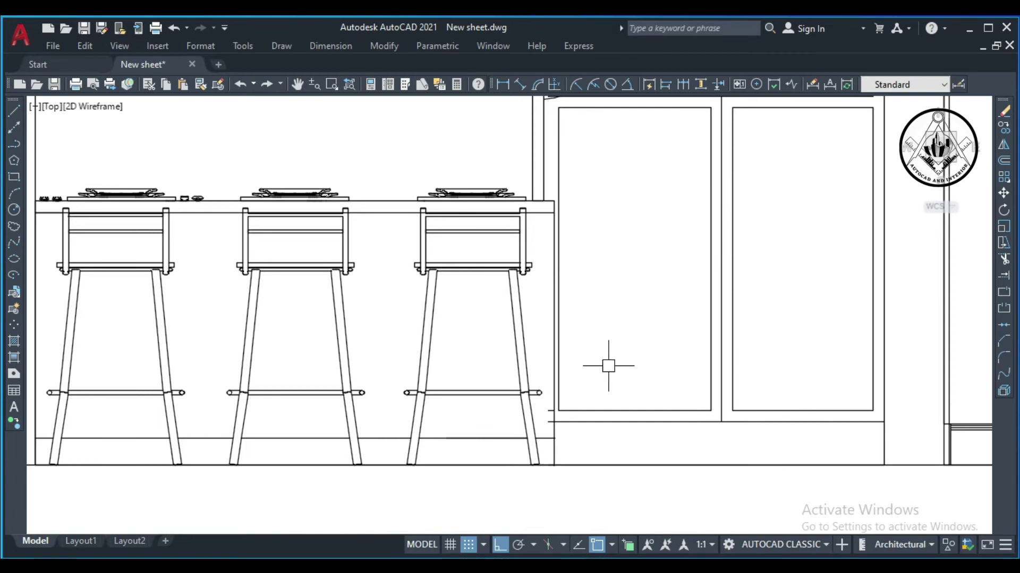
# End the base line at the lower cabinet's corner.
pyautogui.scroll(4, 539, 439)
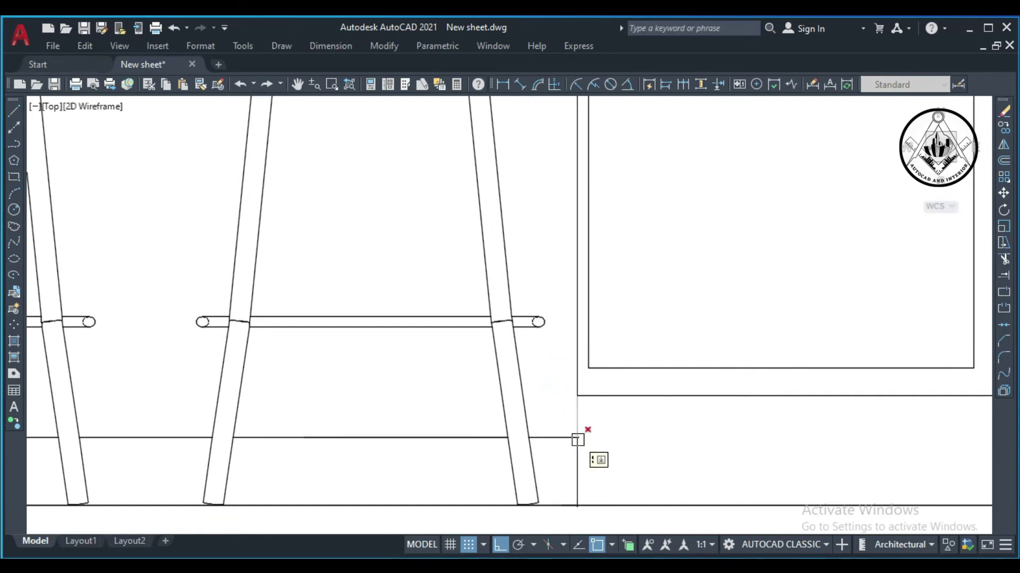
pyautogui.scroll(4, 581, 439)
pyautogui.scroll(-3, 581, 433)
pyautogui.scroll(-3, 577, 425)
pyautogui.click(593, 401)
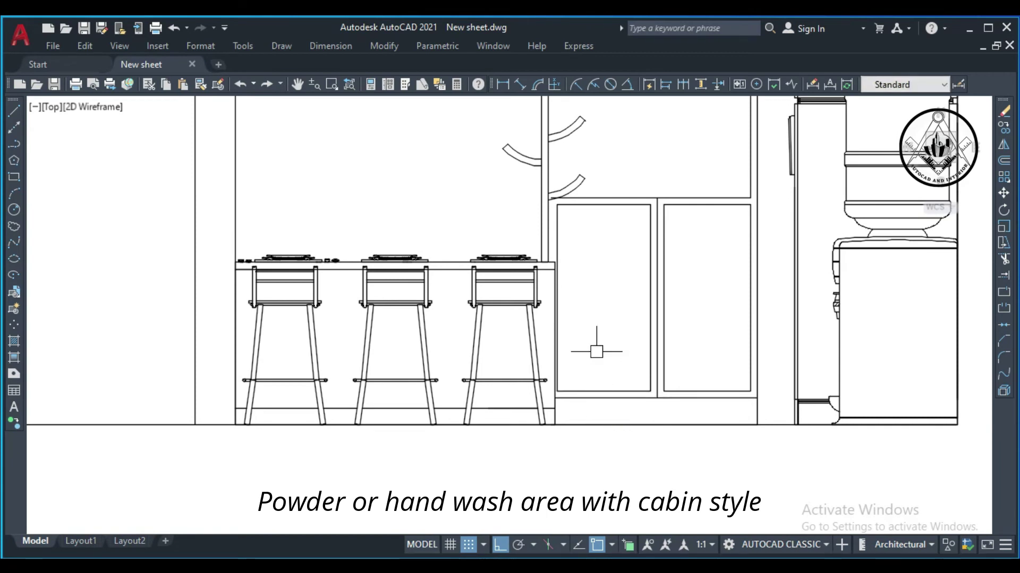
pyautogui.scroll(-3, 637, 295)
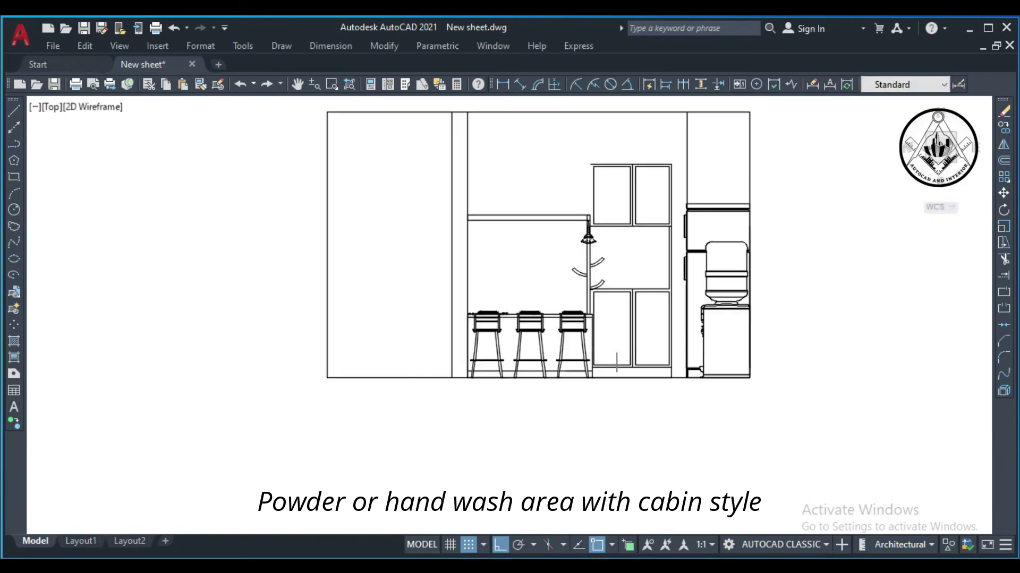
pyautogui.scroll(-2, 620, 328)
pyautogui.scroll(5, 605, 232)
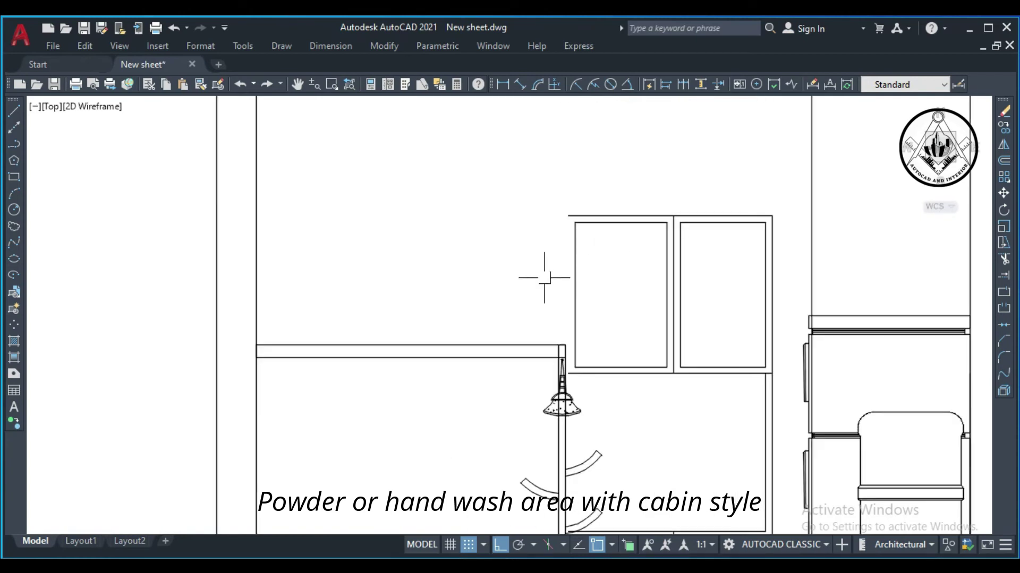
pyautogui.click(14, 112)
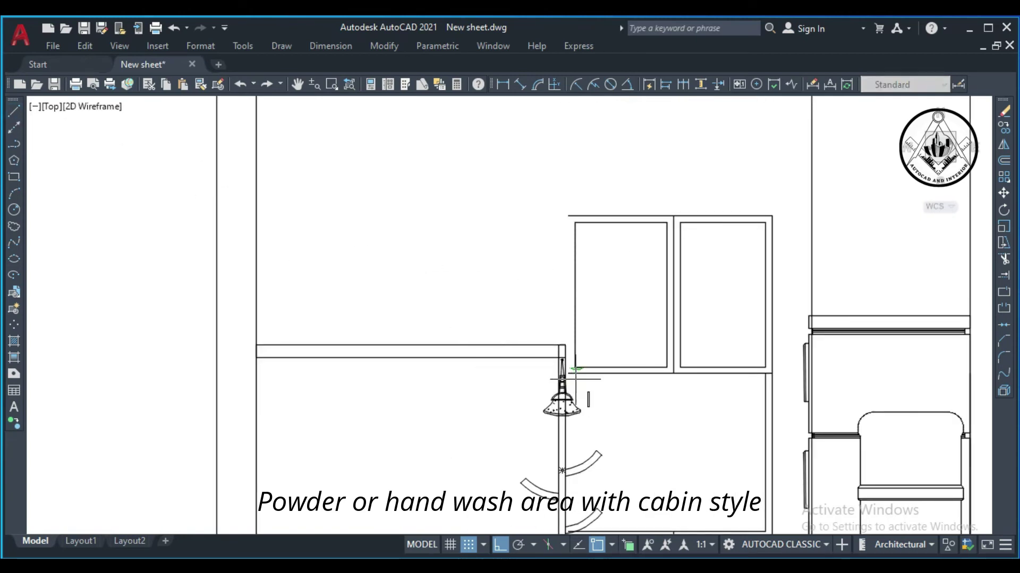
pyautogui.scroll(2, 575, 379)
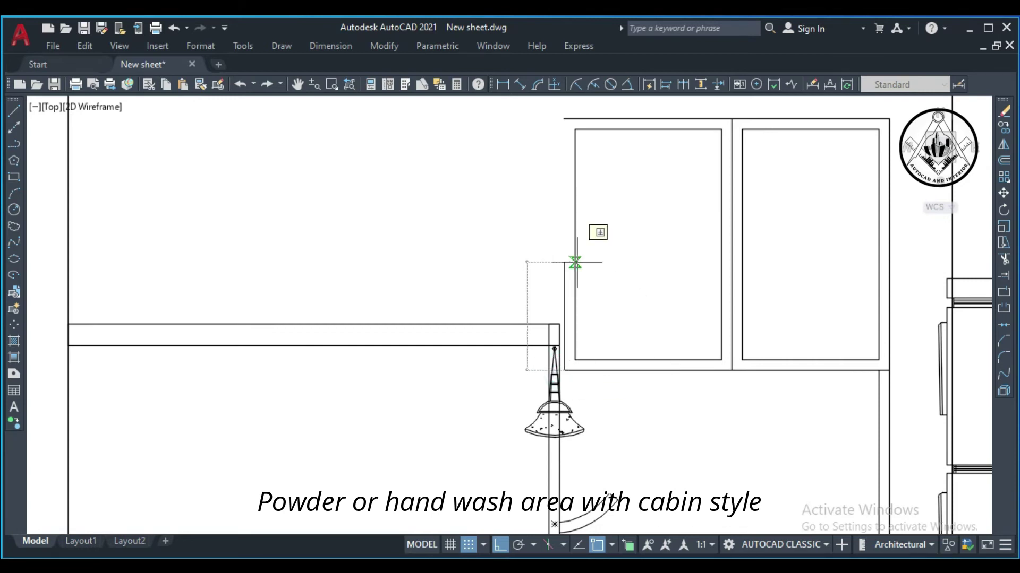
pyautogui.click(562, 117)
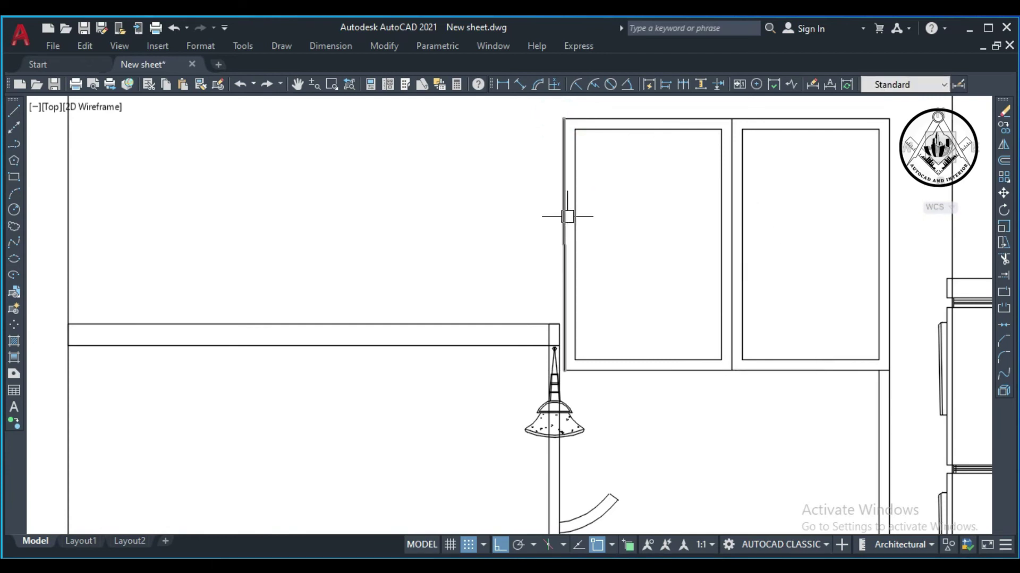
pyautogui.scroll(-3, 566, 216)
pyautogui.scroll(-3, 598, 278)
pyautogui.scroll(-2, 610, 298)
pyautogui.scroll(-3, 637, 266)
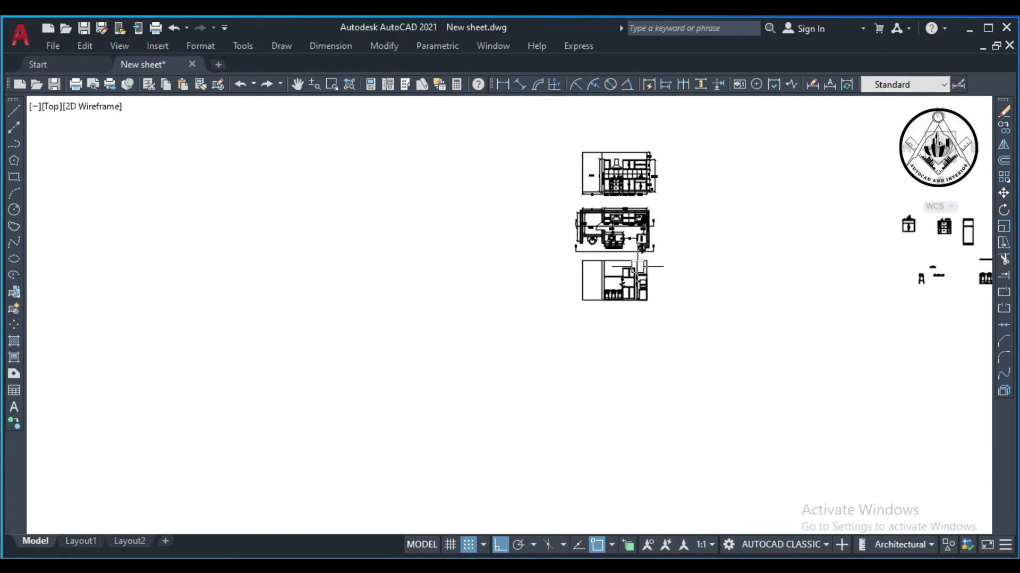
# Start a copy and select a main kitchen cabinet door handle as the source.
pyautogui.scroll(8, 623, 295)
pyautogui.scroll(2, 643, 189)
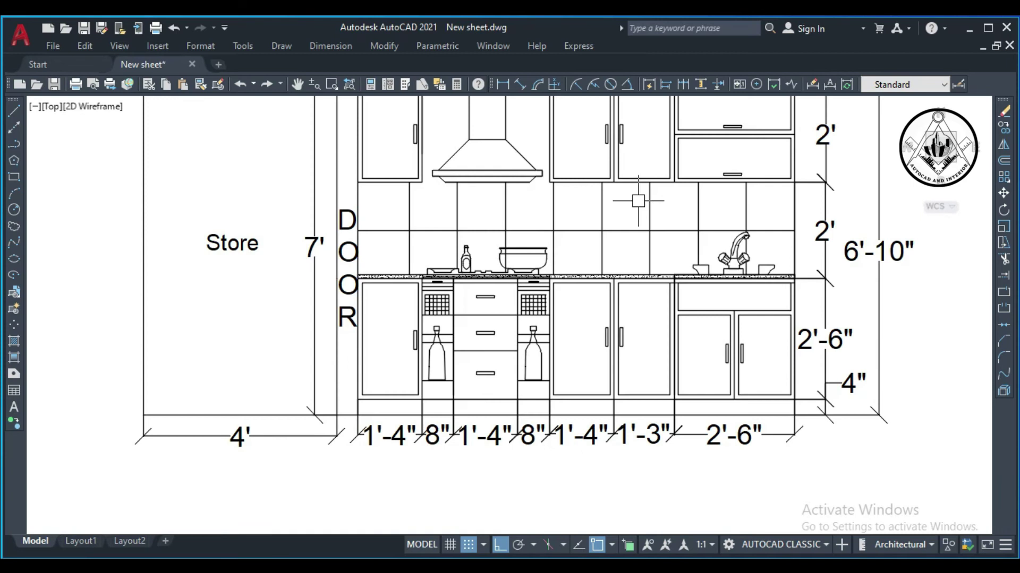
pyautogui.write('co')
pyautogui.press('Escape')
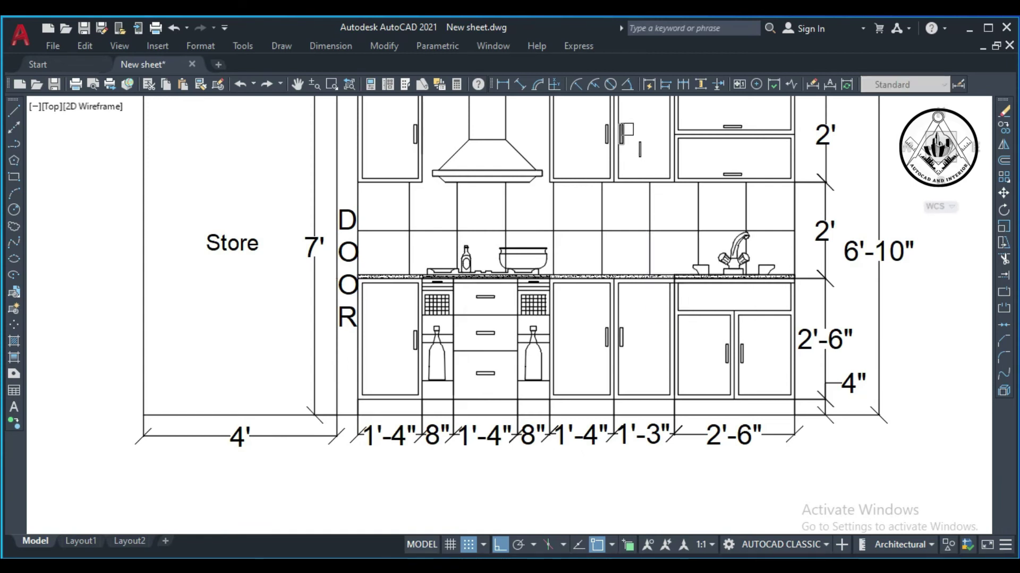
pyautogui.scroll(6, 630, 129)
pyautogui.click(594, 147)
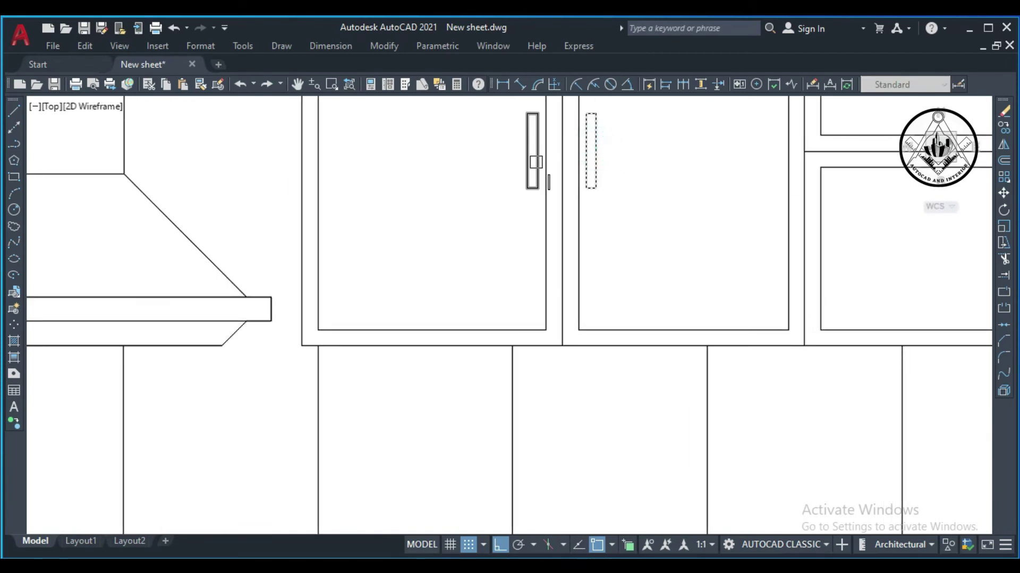
pyautogui.press('Return')
# Place handle copies on the upper and lower cabinet doors beside the counter.
pyautogui.scroll(-5, 562, 153)
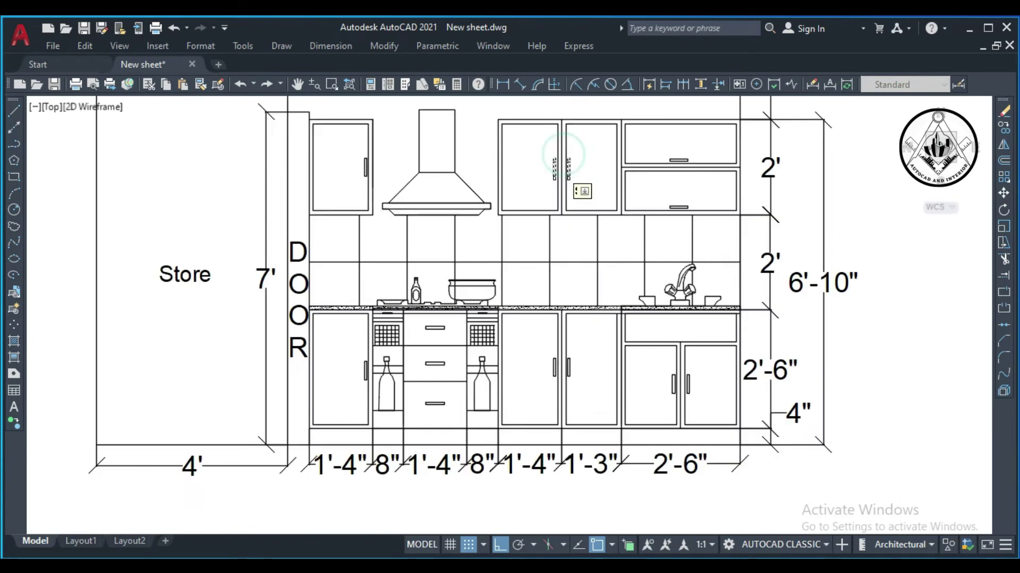
pyautogui.scroll(-6, 562, 159)
pyautogui.scroll(3, 558, 393)
pyautogui.scroll(3, 570, 369)
pyautogui.scroll(3, 553, 353)
pyautogui.scroll(3, 554, 341)
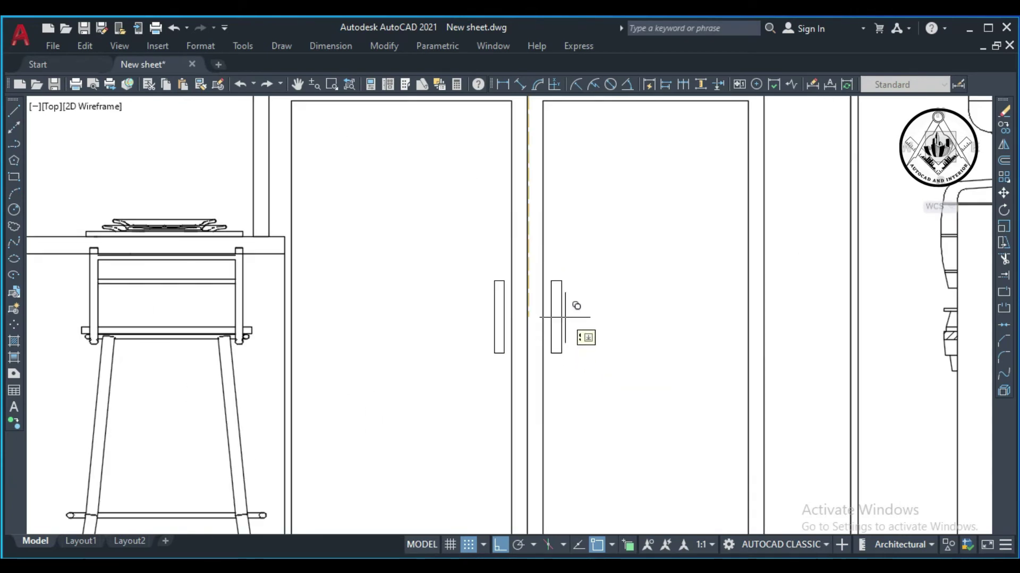
pyautogui.scroll(-2, 564, 324)
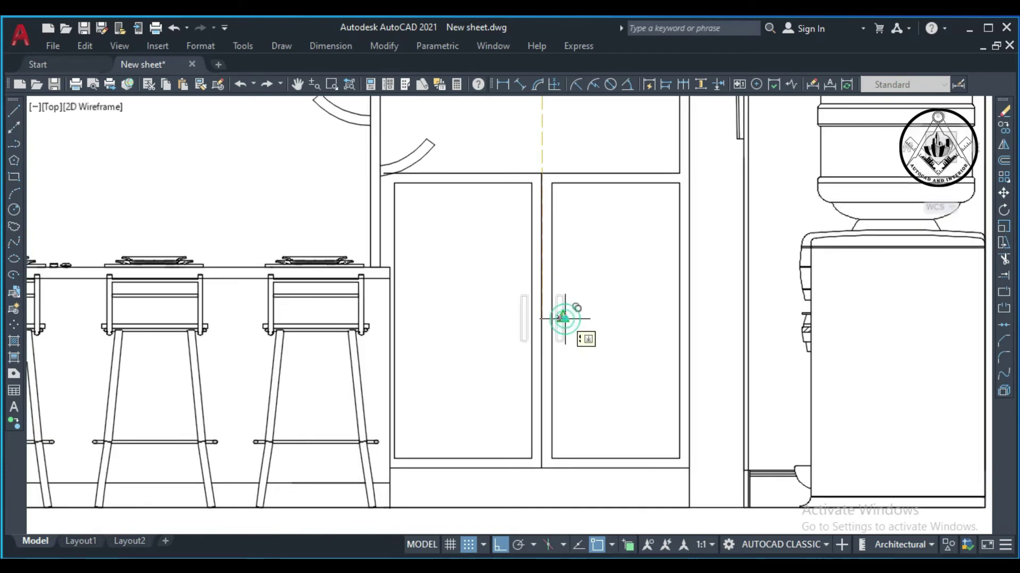
pyautogui.scroll(-5, 564, 319)
pyautogui.scroll(4, 566, 216)
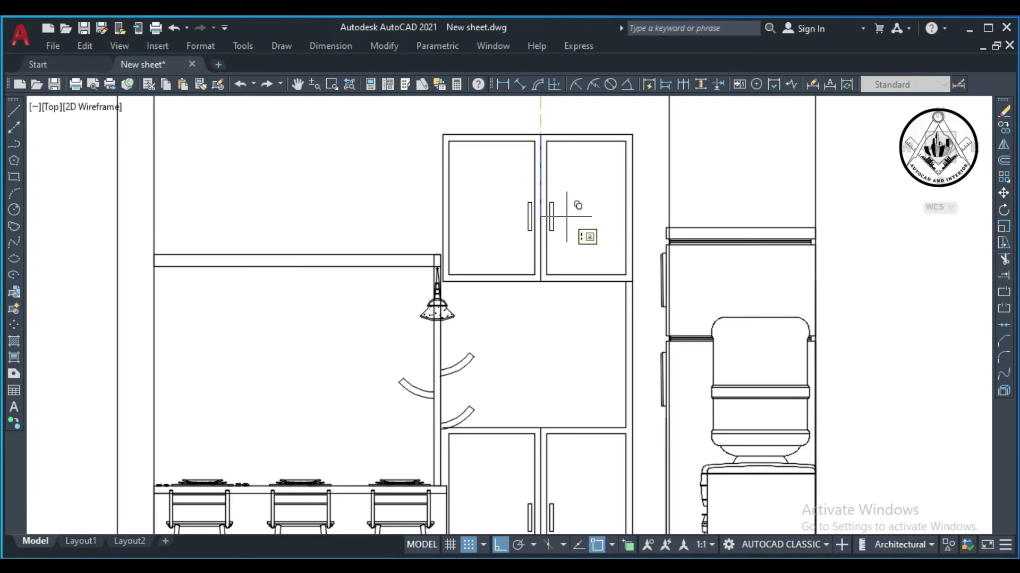
pyautogui.scroll(1, 567, 216)
pyautogui.scroll(-1, 567, 212)
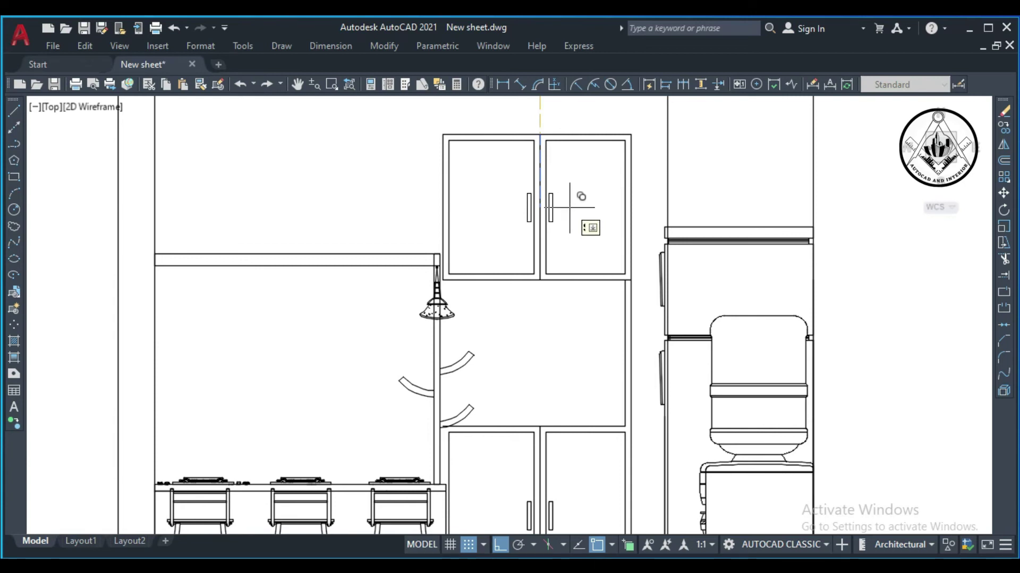
pyautogui.press('Escape')
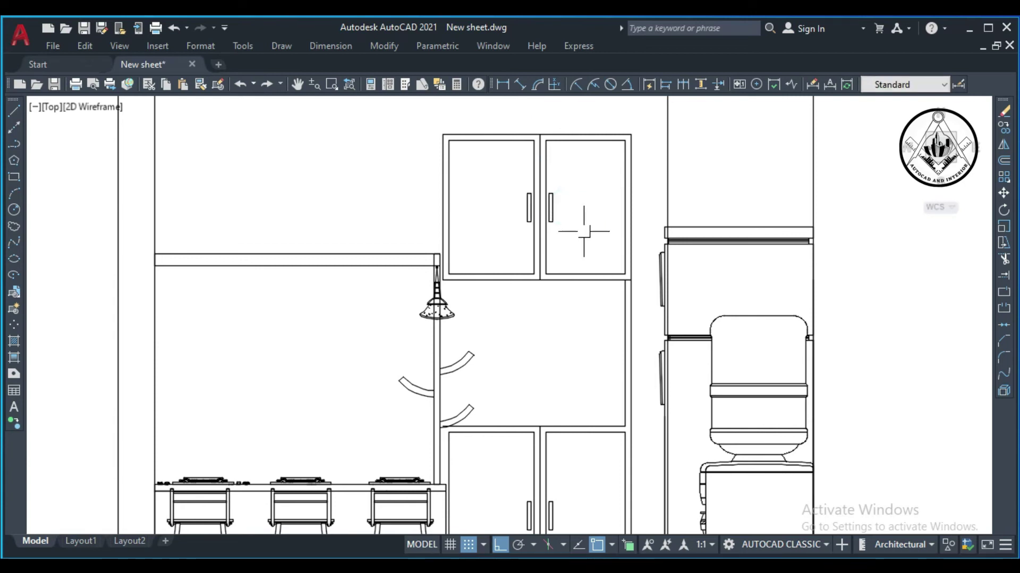
# Save the drawing and extend the niche lines to their boundary.
pyautogui.hotkey('ctrl', 's')
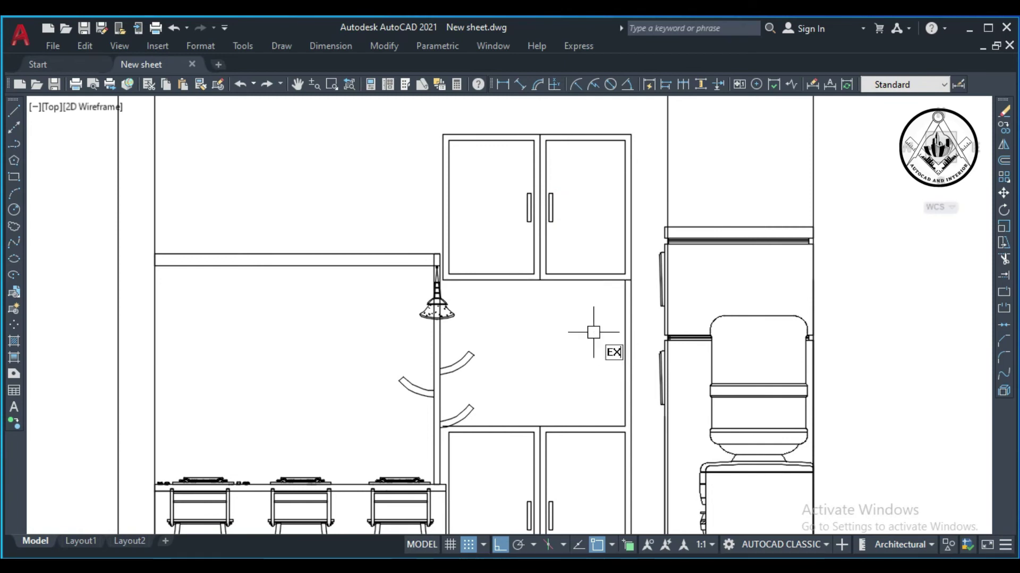
pyautogui.press('Return')
pyautogui.scroll(4, 619, 433)
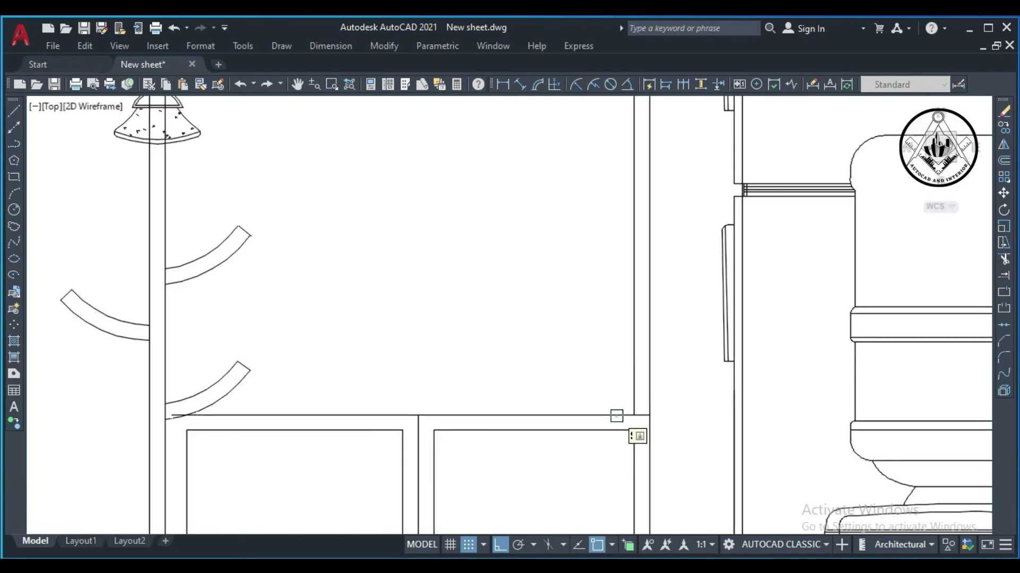
pyautogui.scroll(-6, 618, 367)
pyautogui.scroll(2, 596, 476)
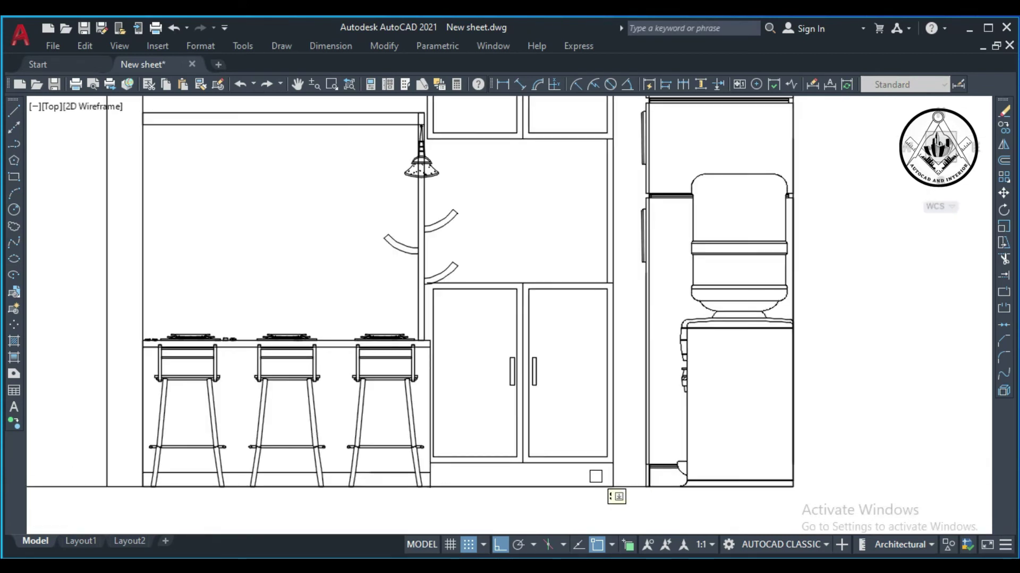
pyautogui.scroll(2, 595, 476)
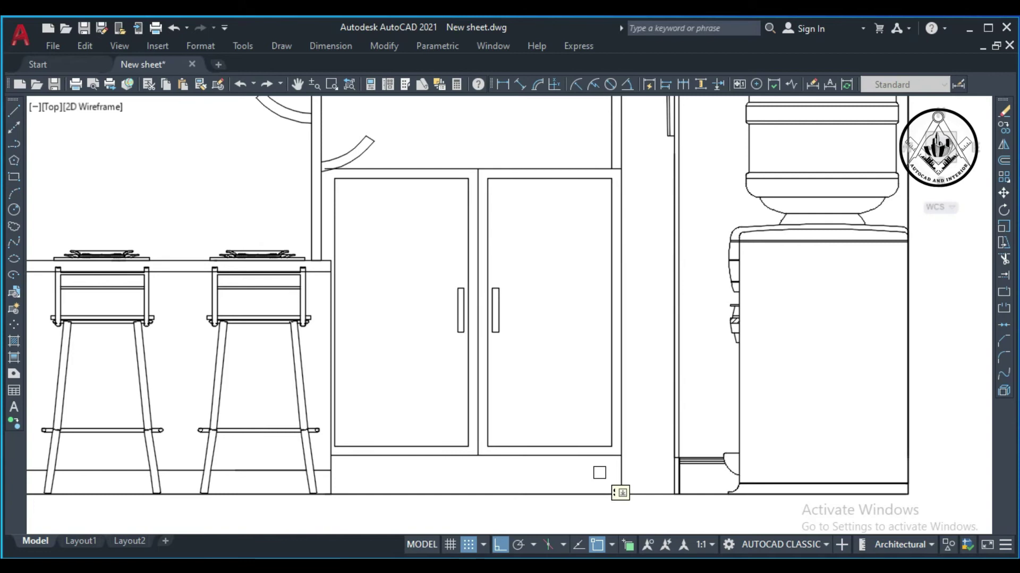
pyautogui.scroll(-2, 599, 472)
pyautogui.press('Escape')
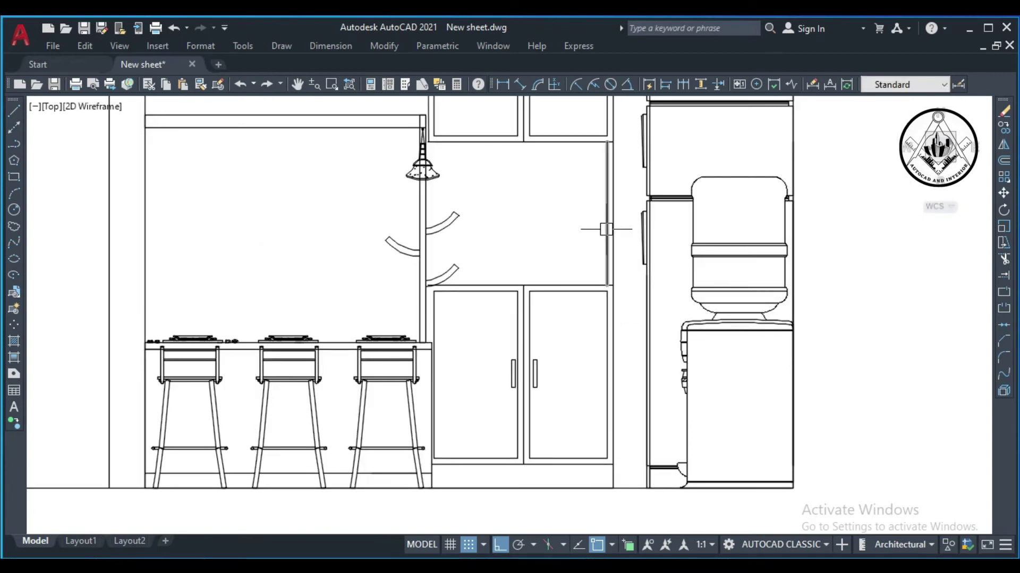
# Delete the stray vertical line inside the niche.
pyautogui.click(606, 230)
pyautogui.press('Delete')
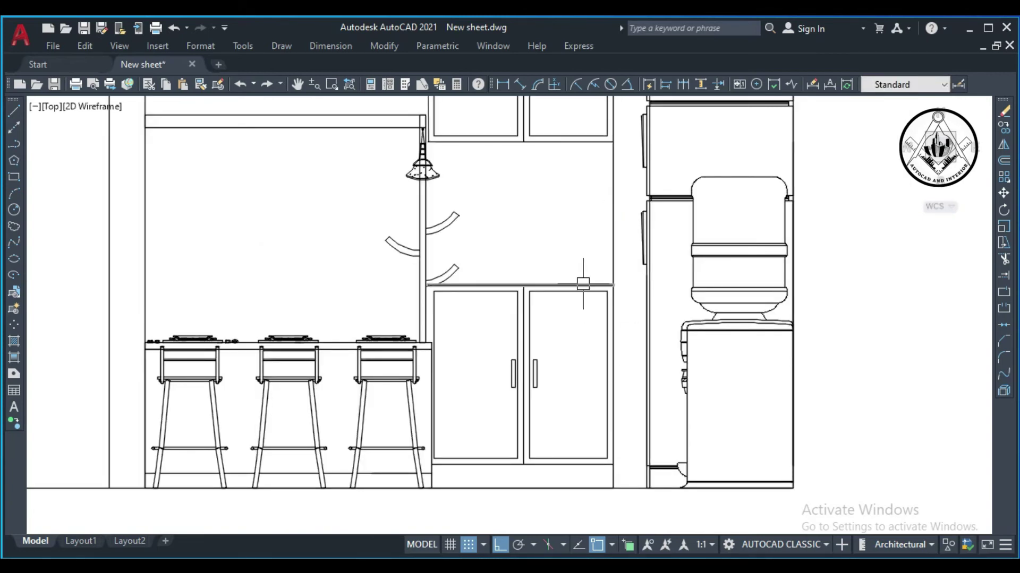
pyautogui.scroll(-2, 582, 286)
pyautogui.scroll(2, 585, 263)
pyautogui.scroll(2, 565, 248)
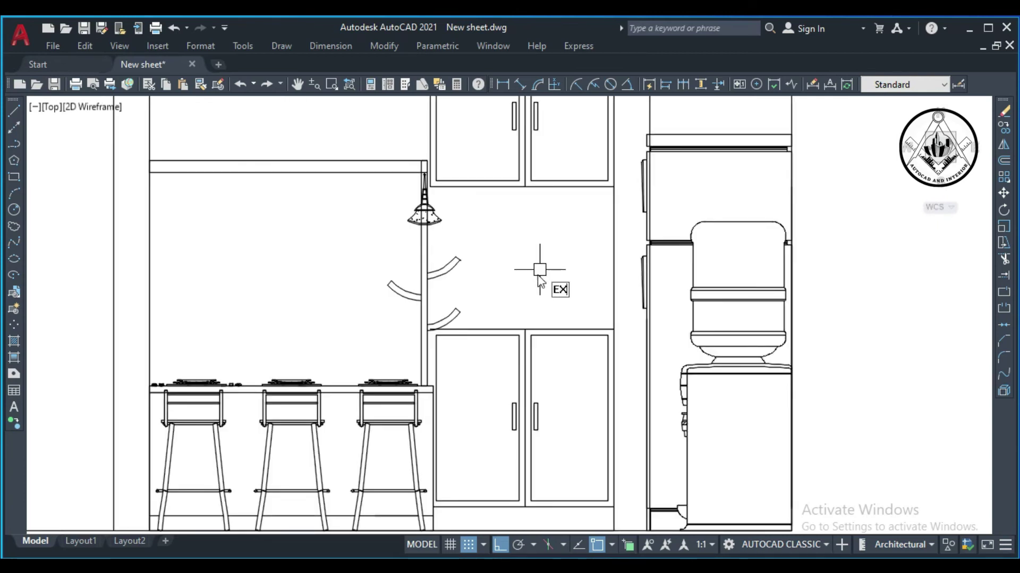
pyautogui.press('Return')
pyautogui.press('Escape')
# Offset two cabinet edges and the shelf line by 1' into the niche.
pyautogui.press('Return')
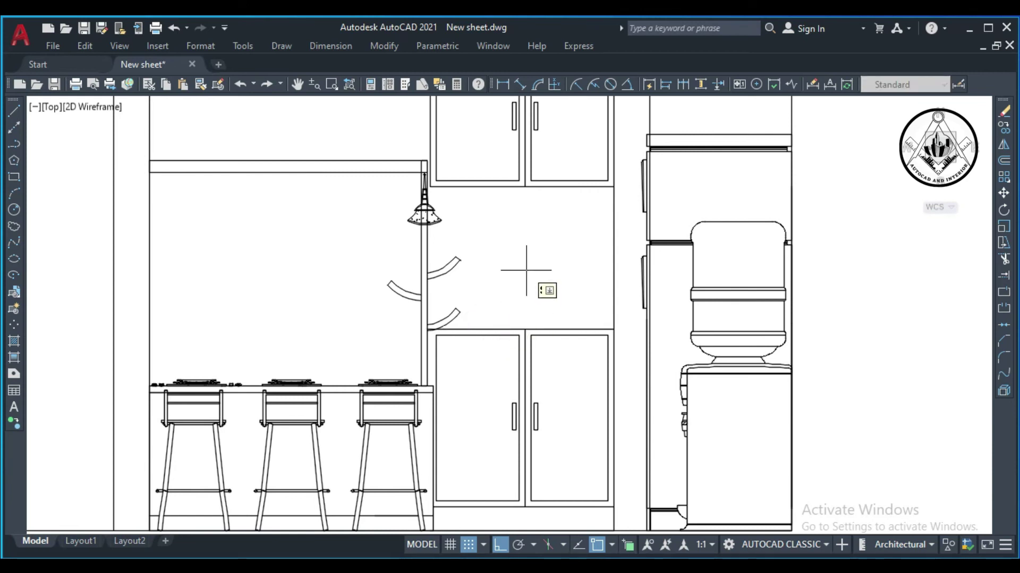
pyautogui.write("1'")
pyautogui.press('Return')
pyautogui.click(613, 271)
pyautogui.click(565, 260)
pyautogui.click(542, 263)
pyautogui.click(496, 266)
pyautogui.click(587, 187)
pyautogui.click(590, 211)
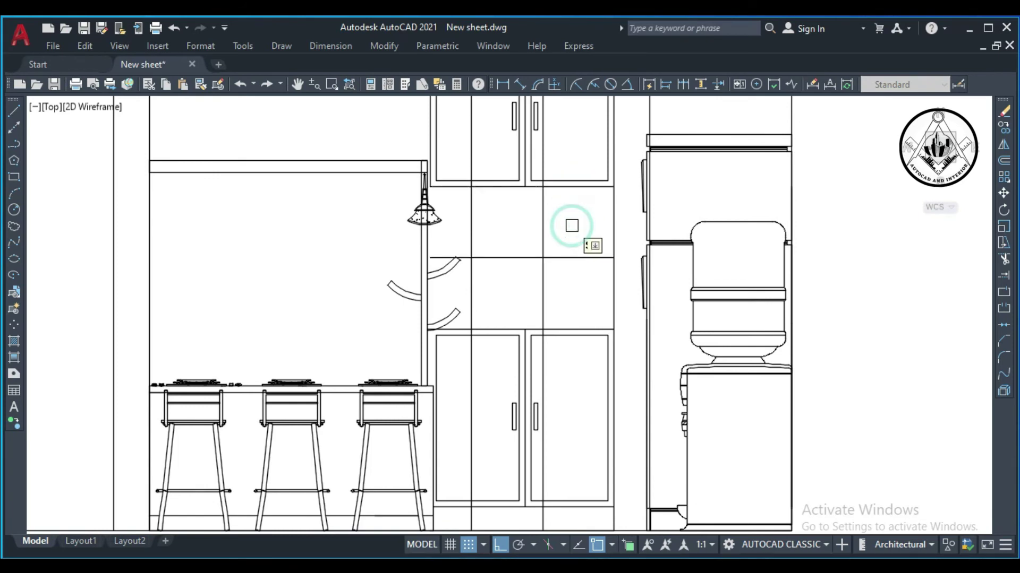
# Trim the protruding niche line pieces at the cabinet joint and between horizontals.
pyautogui.press('Escape')
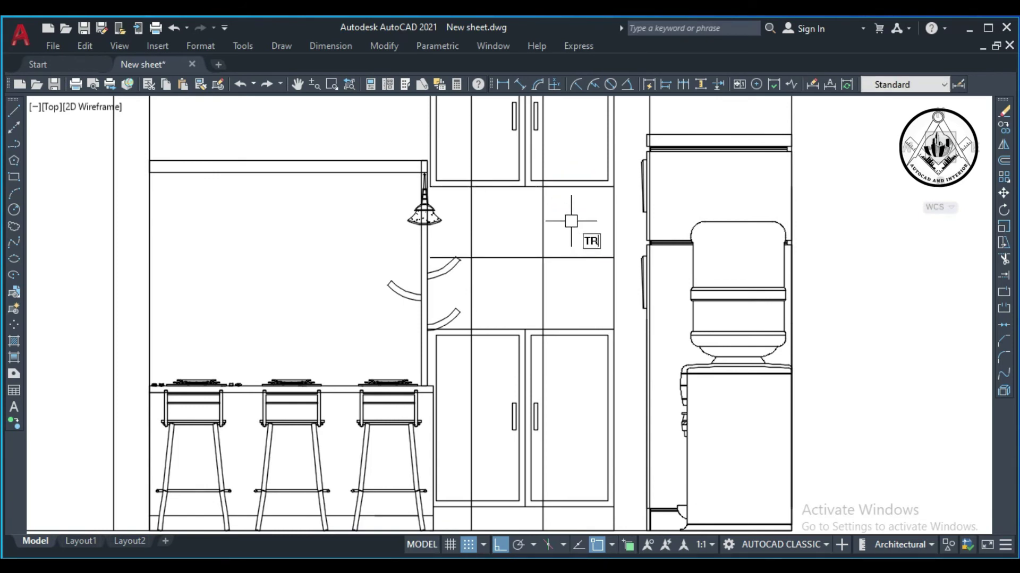
pyautogui.press('Return')
pyautogui.scroll(4, 544, 340)
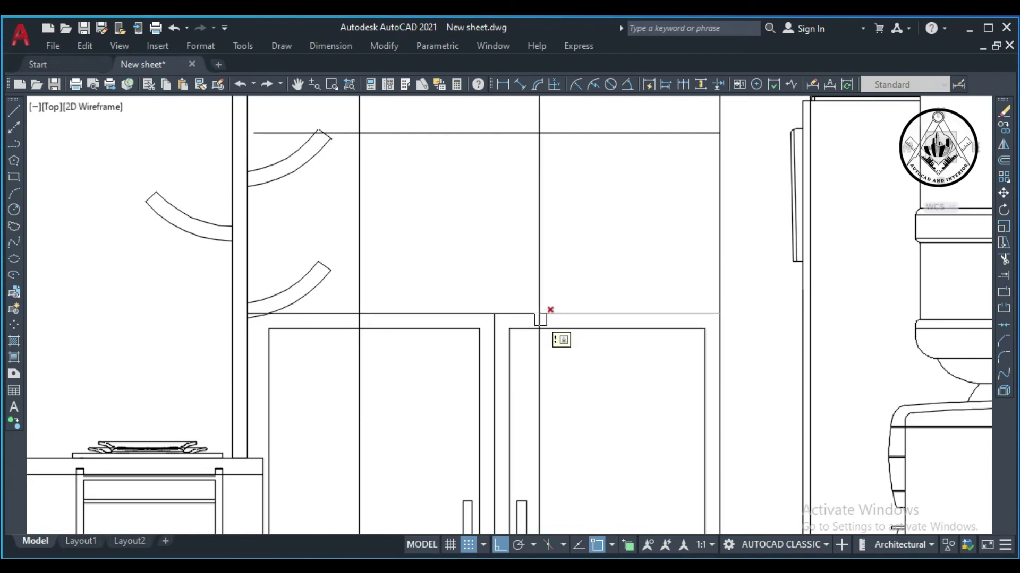
pyautogui.scroll(4, 540, 319)
pyautogui.click(533, 326)
pyautogui.scroll(-4, 533, 326)
pyautogui.scroll(4, 360, 324)
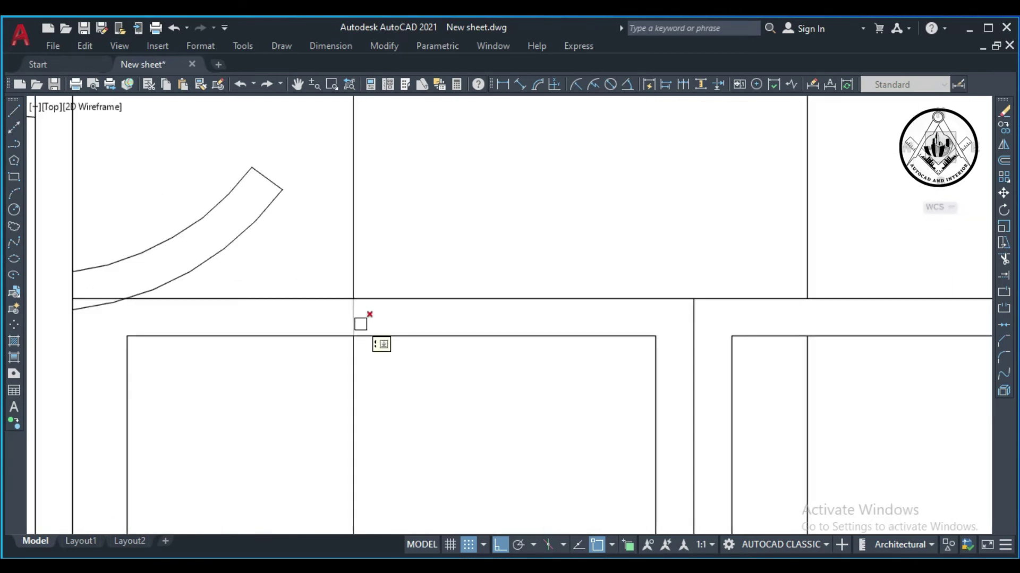
pyautogui.scroll(-2, 360, 324)
pyautogui.scroll(-2, 478, 370)
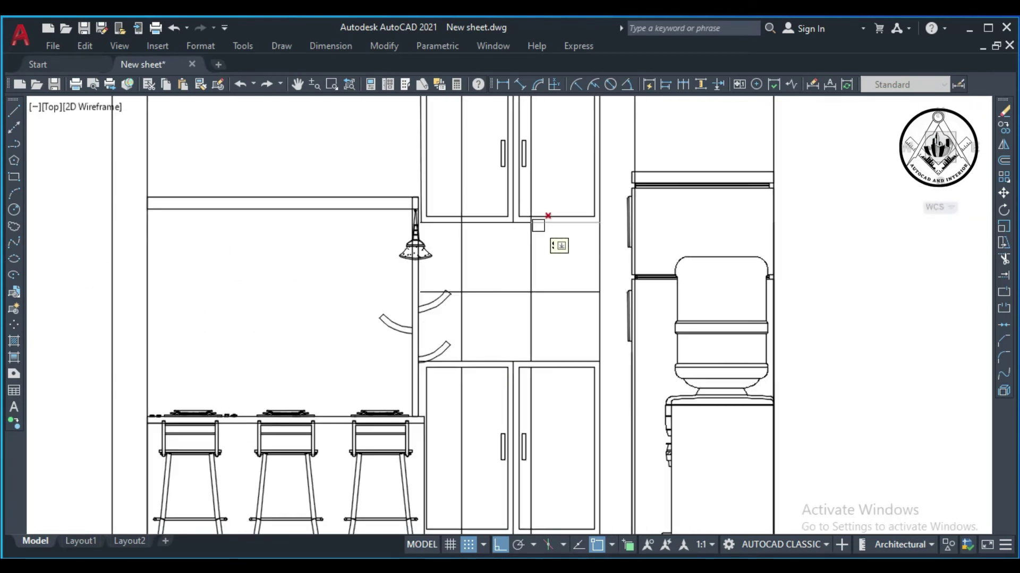
pyautogui.scroll(5, 538, 225)
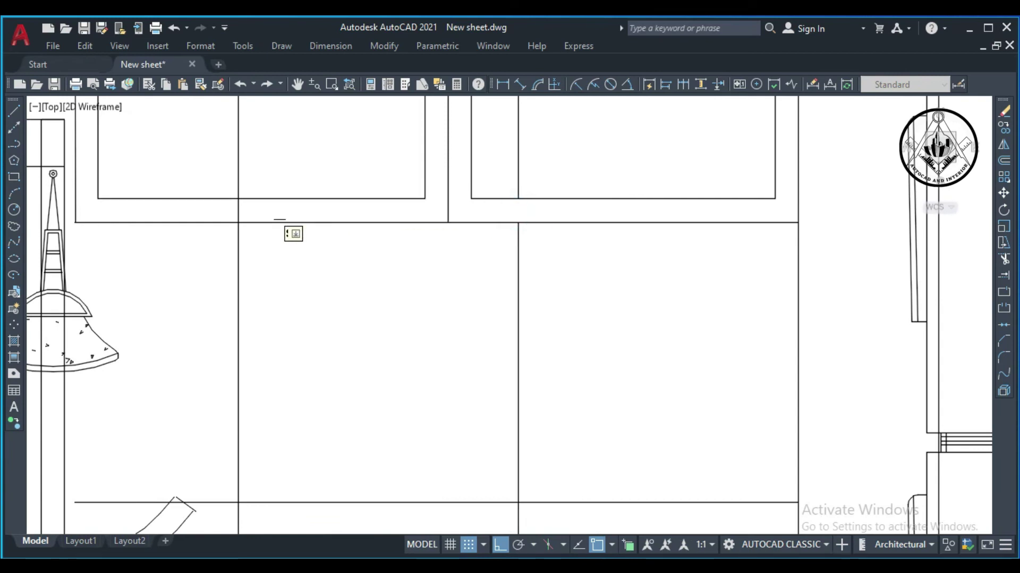
pyautogui.click(238, 211)
# Delete the two leftover stray lines running through the lower cabinet doors.
pyautogui.click(239, 170)
pyautogui.click(519, 143)
pyautogui.scroll(-6, 510, 139)
pyautogui.scroll(-2, 504, 138)
pyautogui.scroll(4, 547, 342)
pyautogui.press('Escape')
pyautogui.click(552, 349)
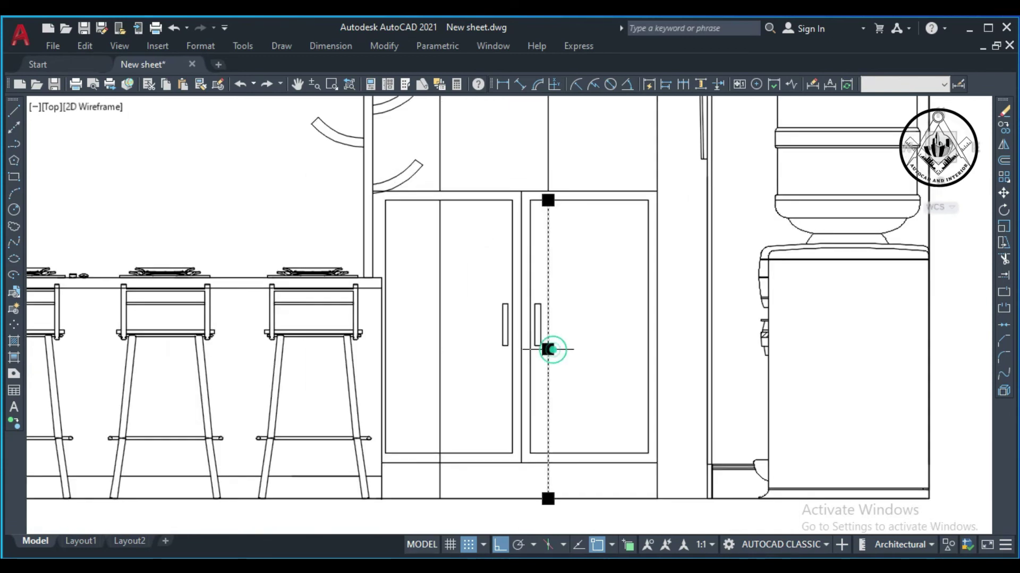
pyautogui.click(441, 358)
pyautogui.press('Delete')
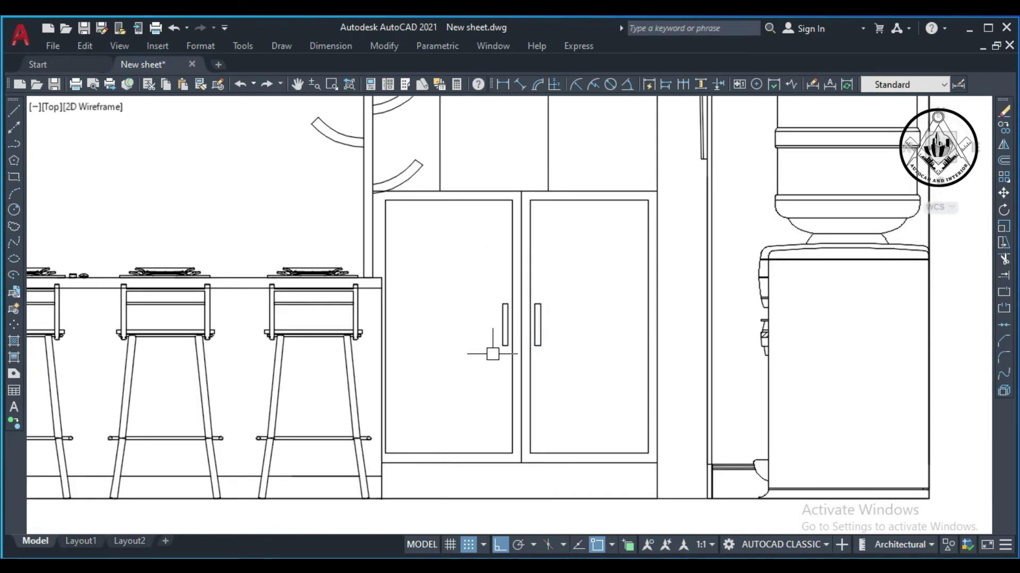
pyautogui.scroll(-4, 547, 369)
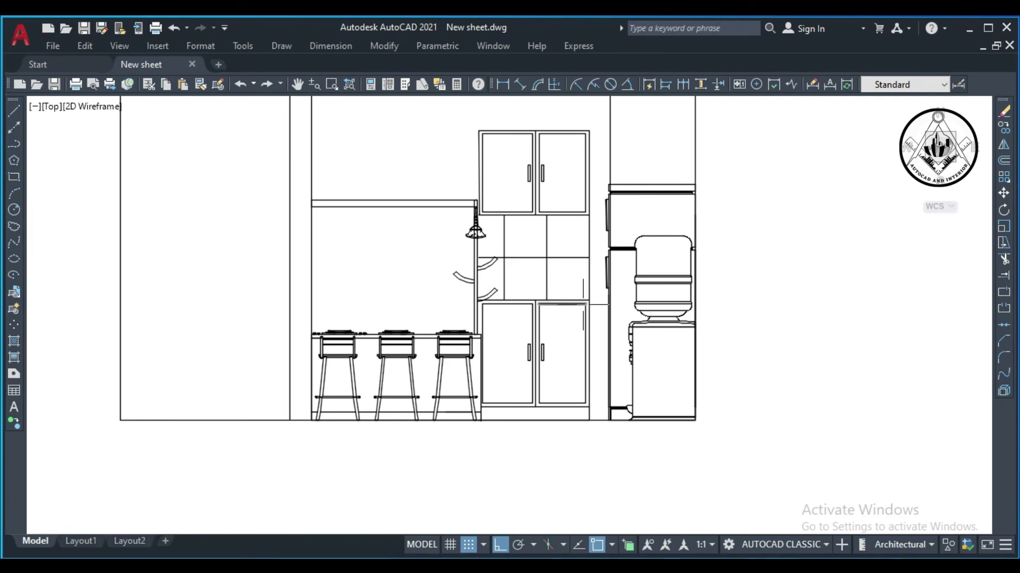
# Extend the upper, bottom and middle niche lines to the fridge edge.
pyautogui.scroll(2, 601, 234)
pyautogui.scroll(2, 584, 237)
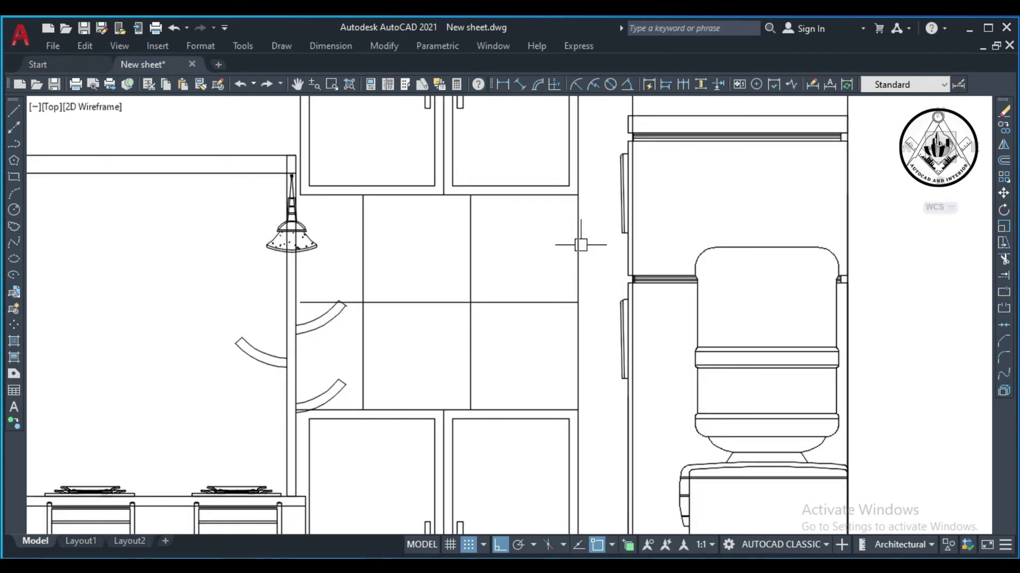
pyautogui.write('EX')
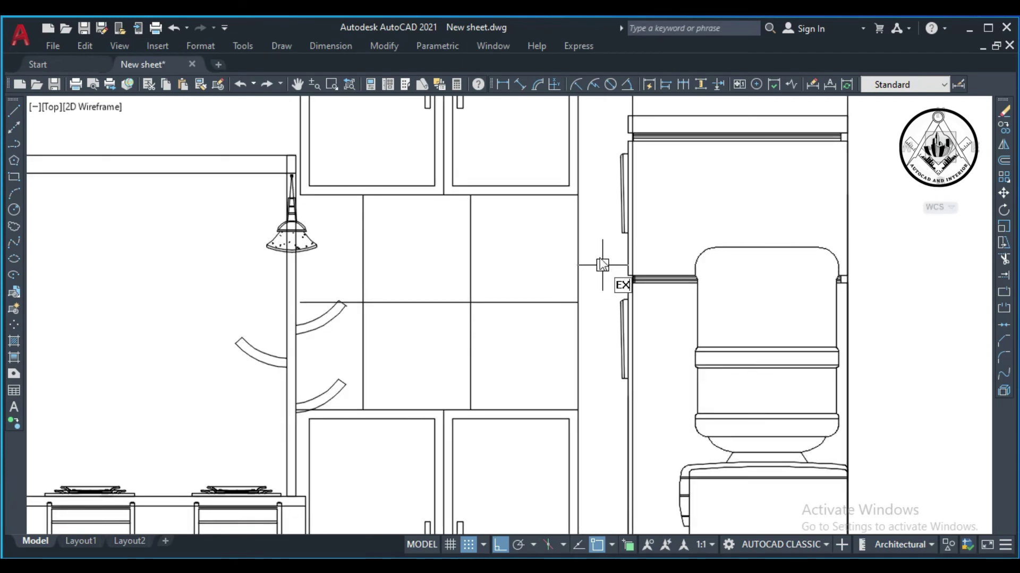
pyautogui.press('Return')
pyautogui.click(556, 195)
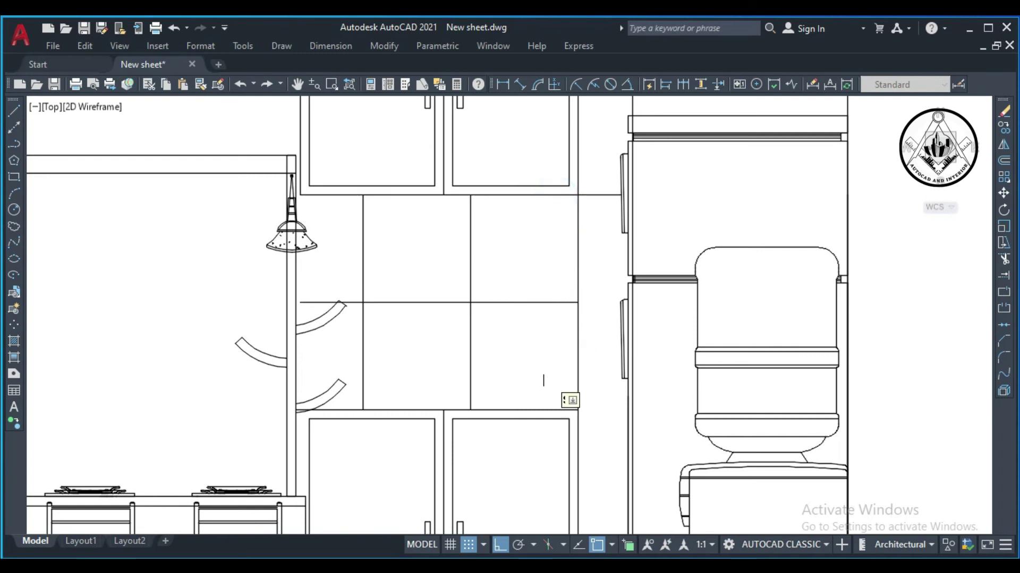
pyautogui.click(550, 411)
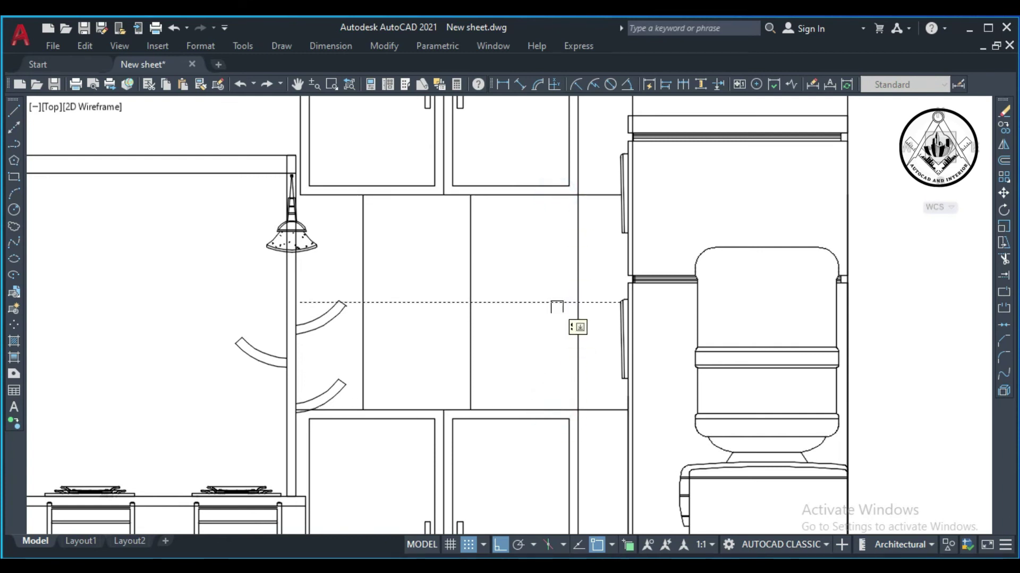
pyautogui.scroll(-2, 551, 303)
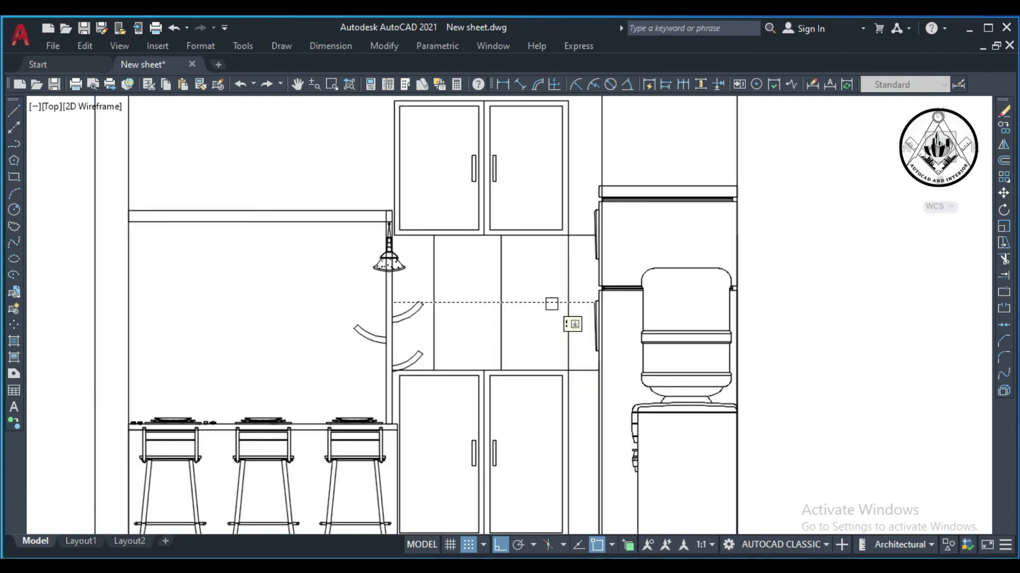
pyautogui.scroll(-2, 552, 303)
pyautogui.click(546, 302)
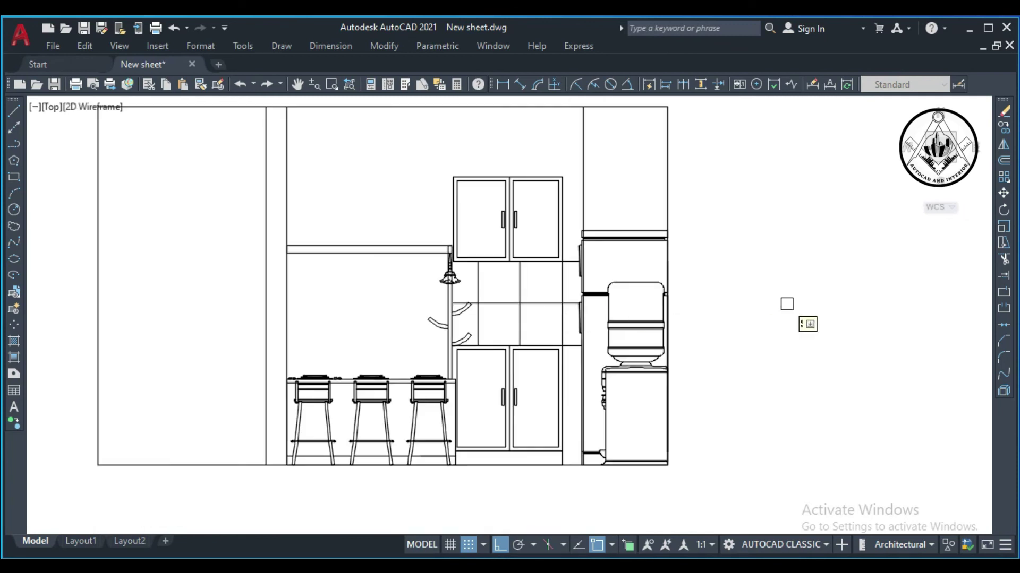
pyautogui.press('Escape')
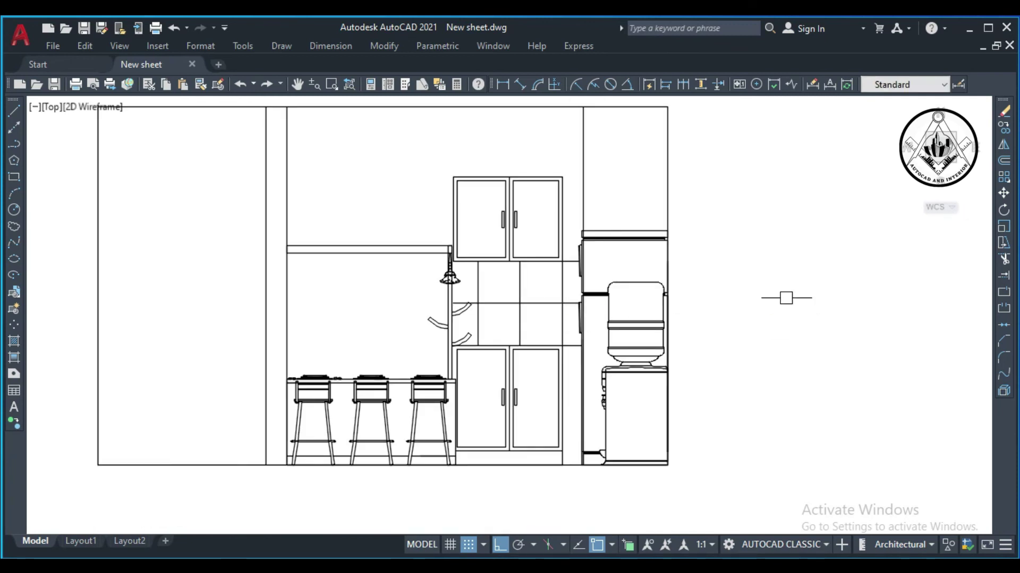
# With Osnap and Ortho on, draw a floor-to-top vertical left of the vanity.
pyautogui.scroll(-2, 770, 282)
pyautogui.scroll(2, 574, 239)
pyautogui.scroll(-3, 569, 235)
pyautogui.scroll(2, 569, 234)
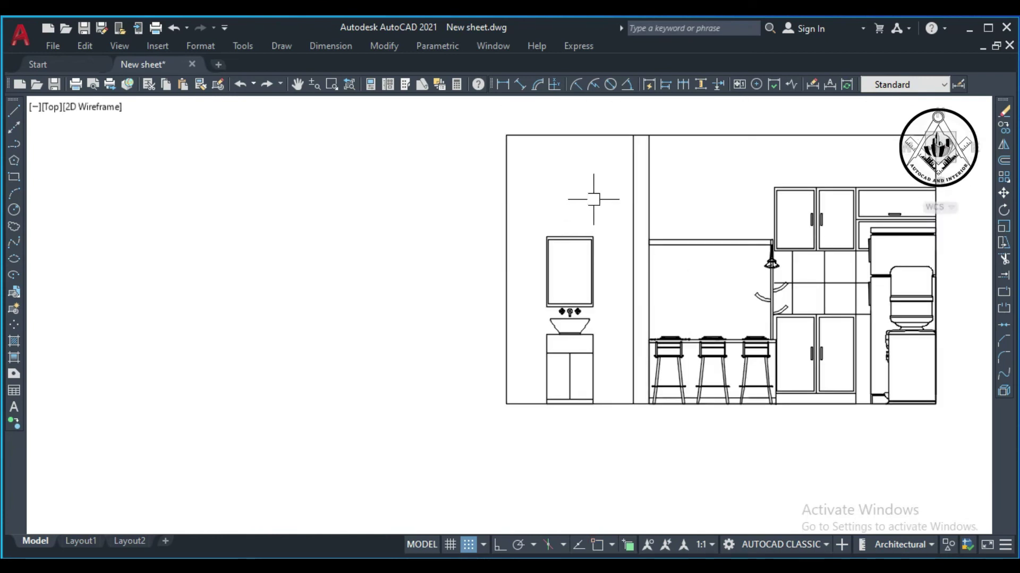
pyautogui.click(13, 127)
pyautogui.press('F3')
pyautogui.click(546, 404)
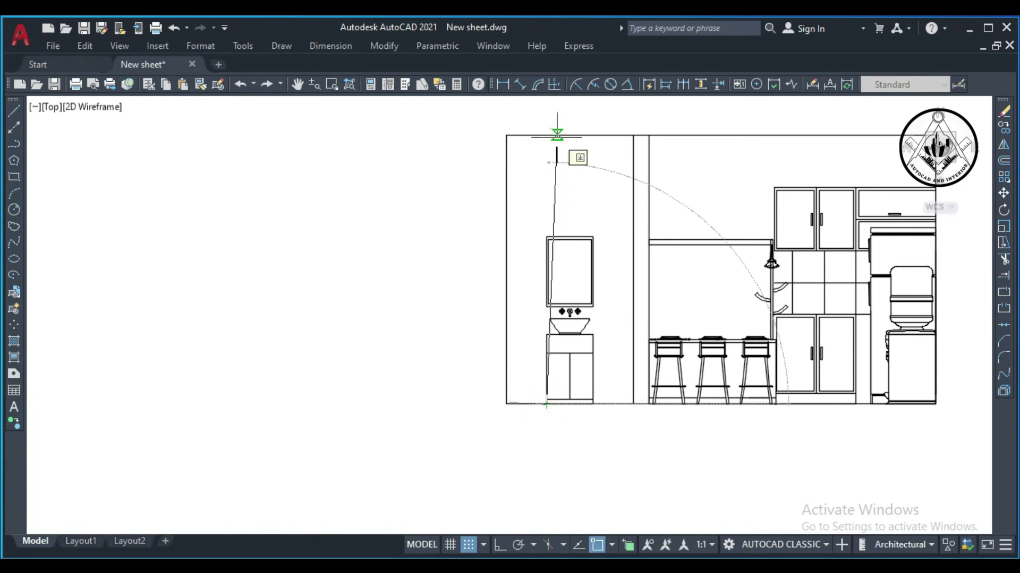
pyautogui.press('F8')
pyautogui.click(547, 121)
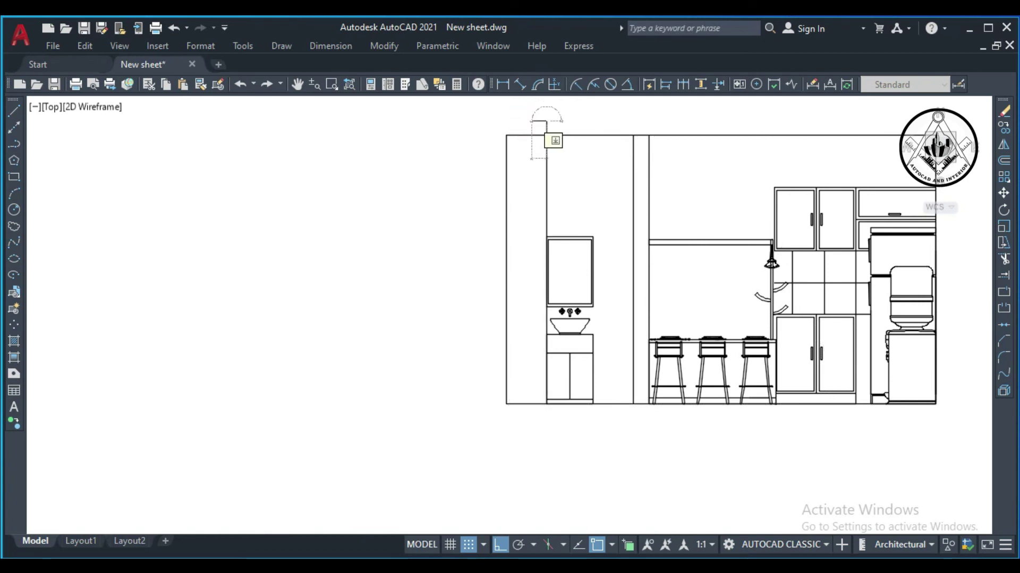
pyautogui.press('Return')
# Draw the vertical right of the vanity and trim its stub above the top edge.
pyautogui.press('space')
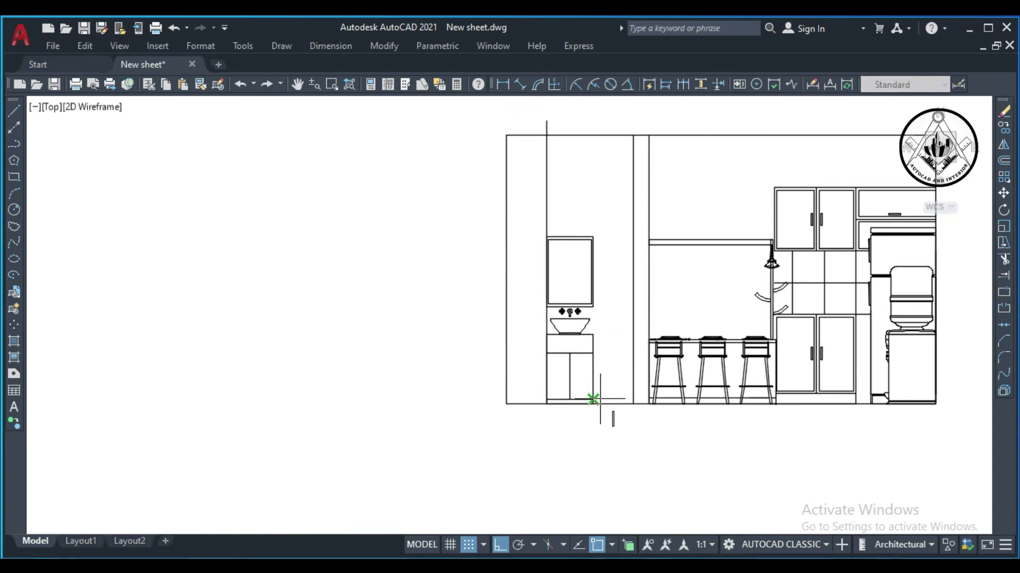
pyautogui.click(593, 405)
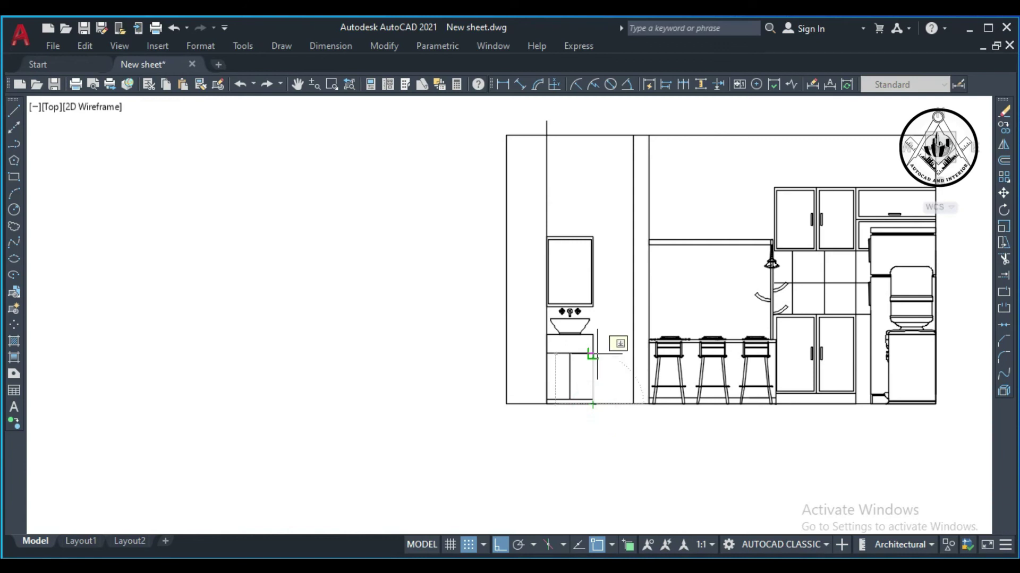
pyautogui.click(602, 113)
pyautogui.press('Escape')
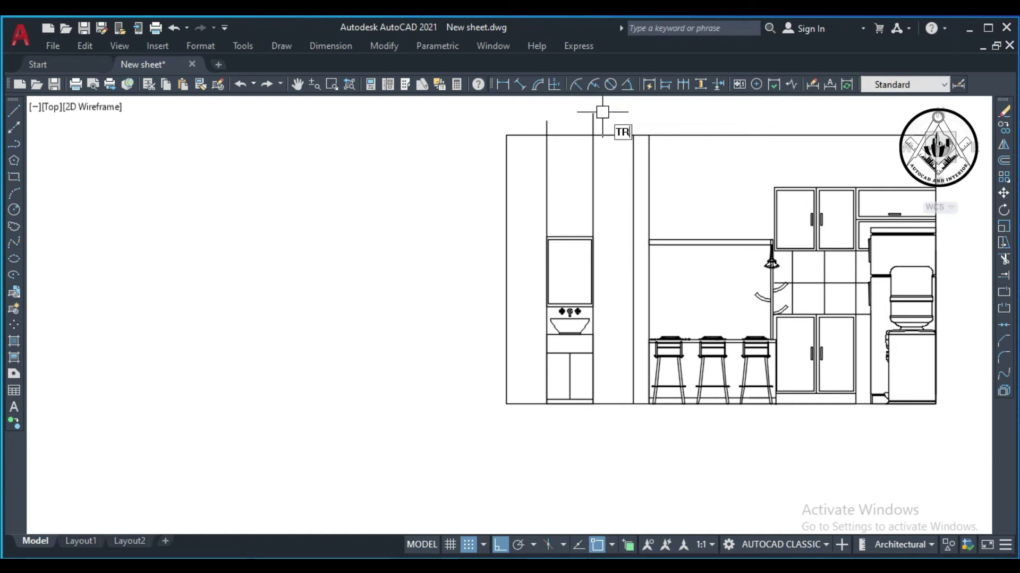
pyautogui.press('Return')
pyautogui.click(593, 119)
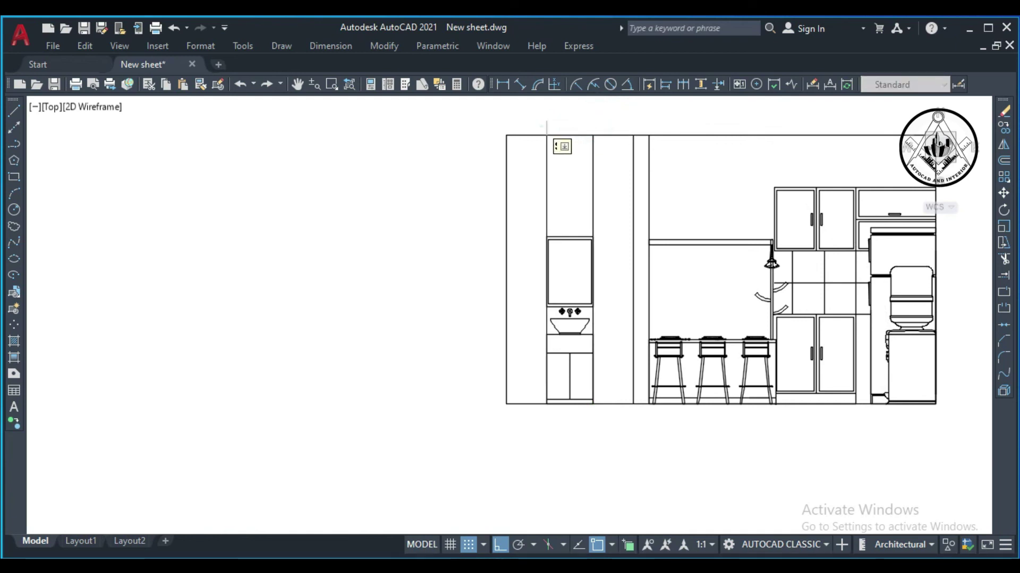
pyautogui.scroll(2, 608, 248)
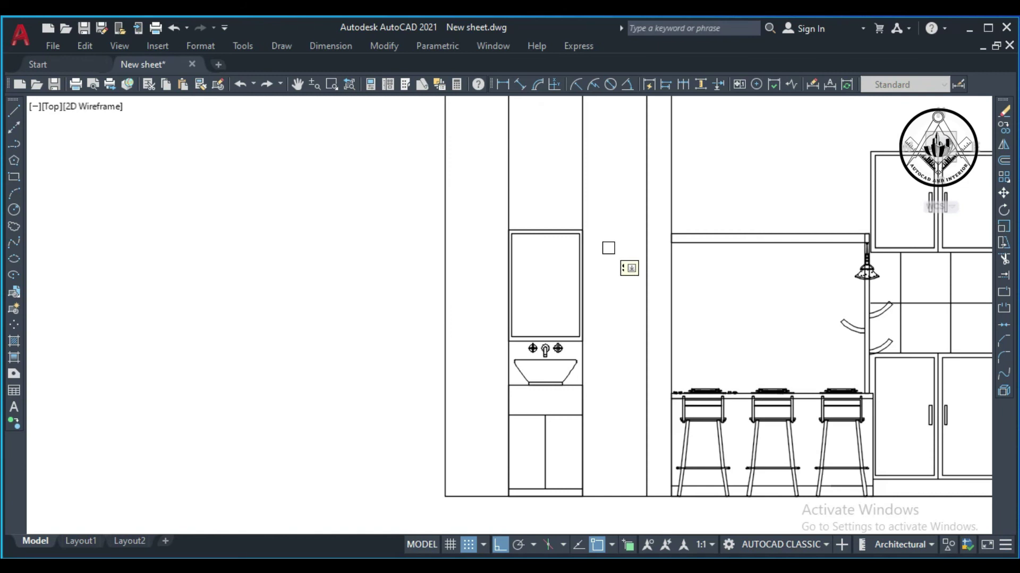
pyautogui.scroll(-2, 599, 308)
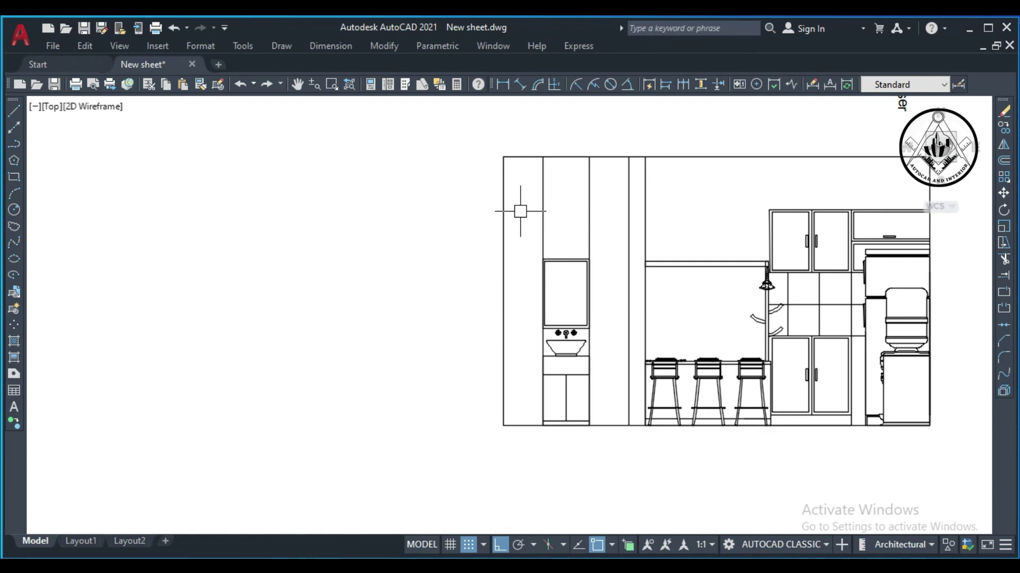
# Dimension the right side from top-right to bottom-right corner as 8'-6".
pyautogui.scroll(-6, 406, 377)
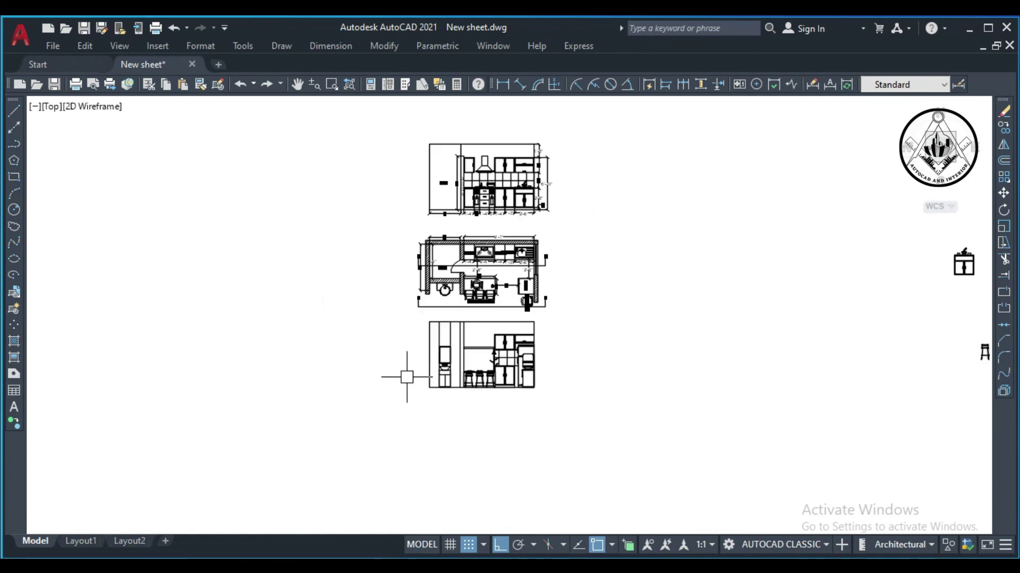
pyautogui.scroll(5, 424, 375)
pyautogui.scroll(2, 443, 337)
pyautogui.scroll(-3, 550, 343)
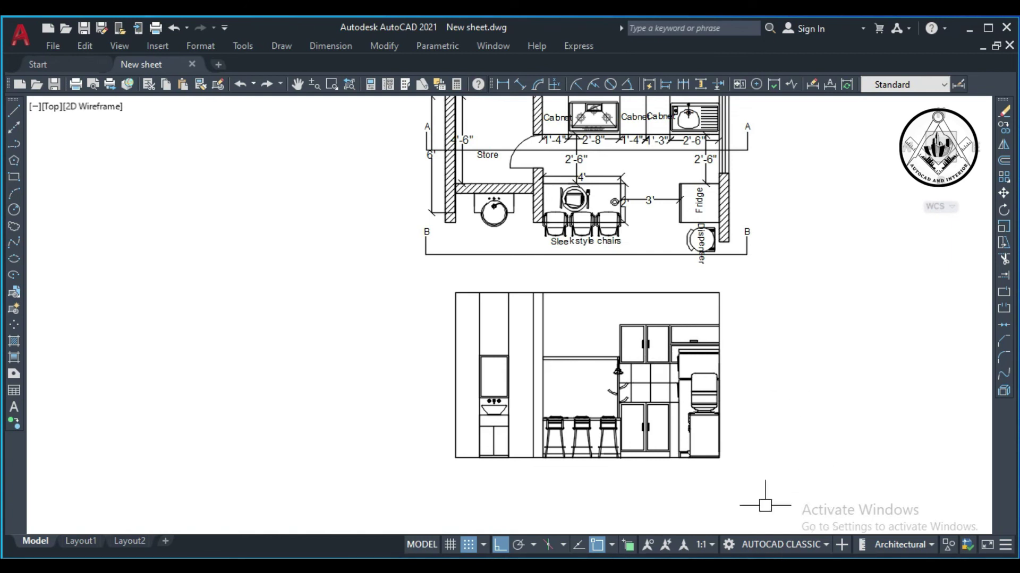
pyautogui.click(502, 85)
pyautogui.scroll(2, 717, 393)
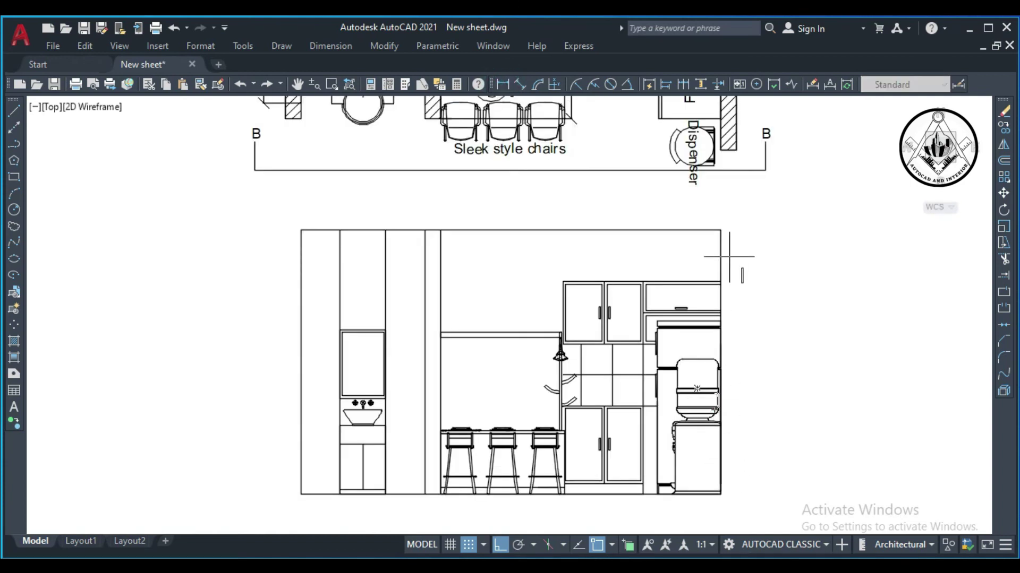
pyautogui.click(721, 230)
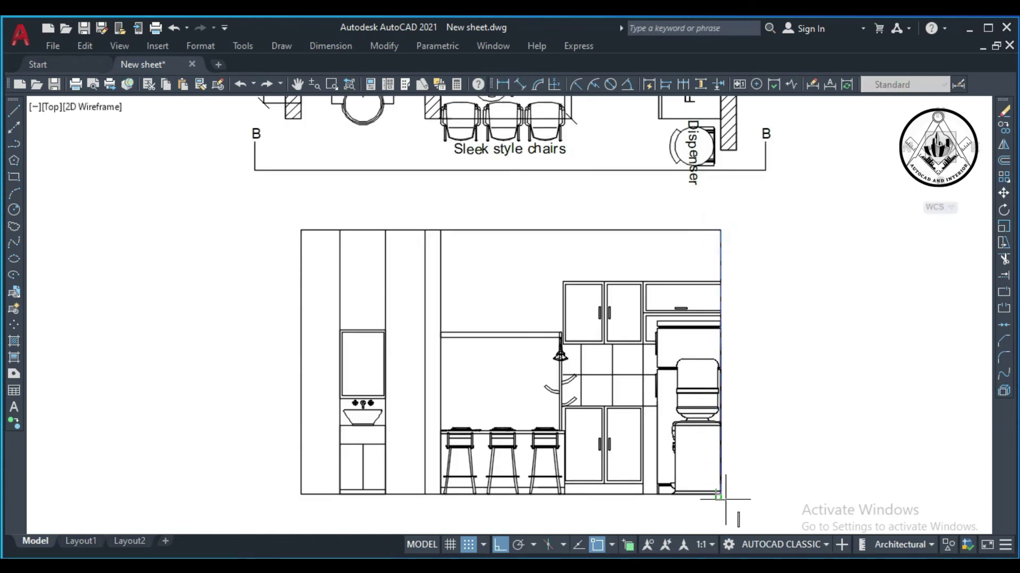
pyautogui.scroll(6, 723, 499)
pyautogui.click(701, 476)
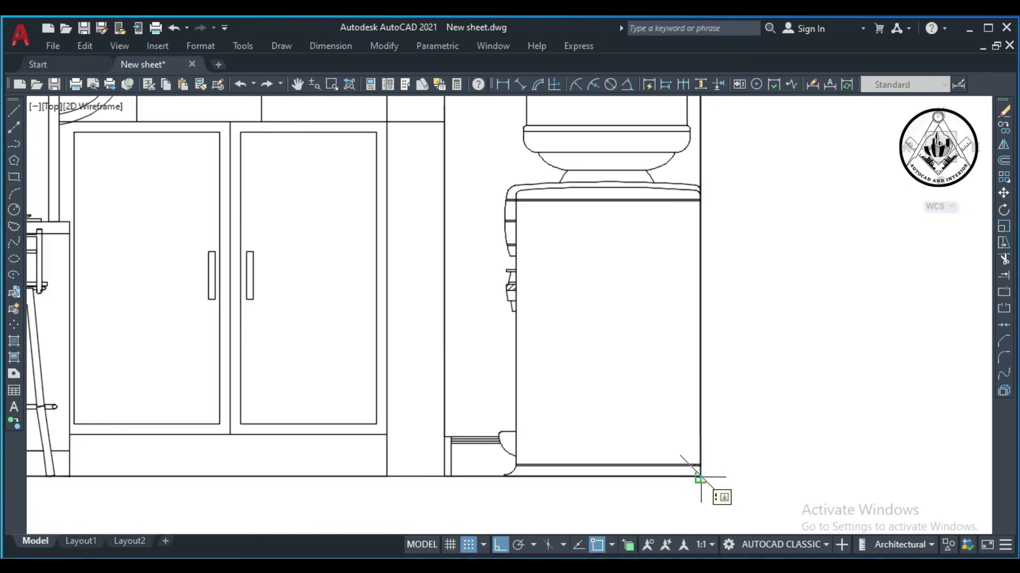
pyautogui.scroll(-3, 700, 475)
pyautogui.scroll(-4, 748, 475)
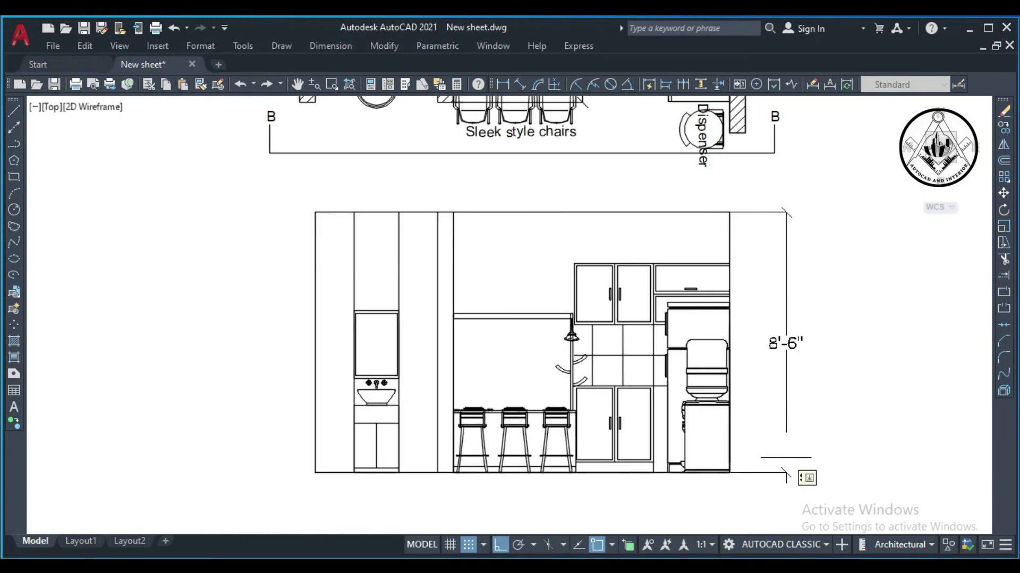
pyautogui.click(789, 455)
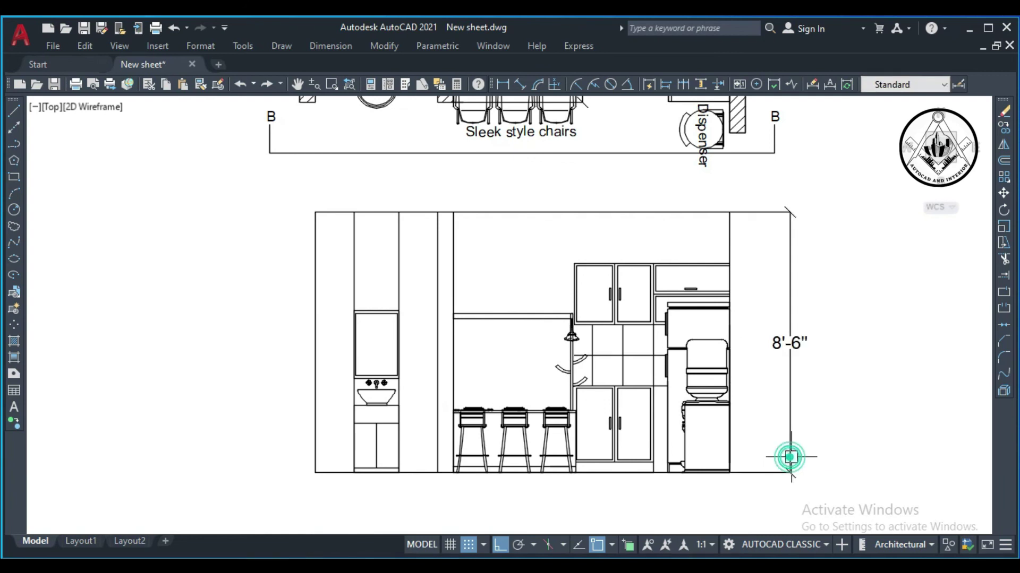
# Dimension the 4' vanity niche and the 4' counter widths below the floor line.
pyautogui.press('space')
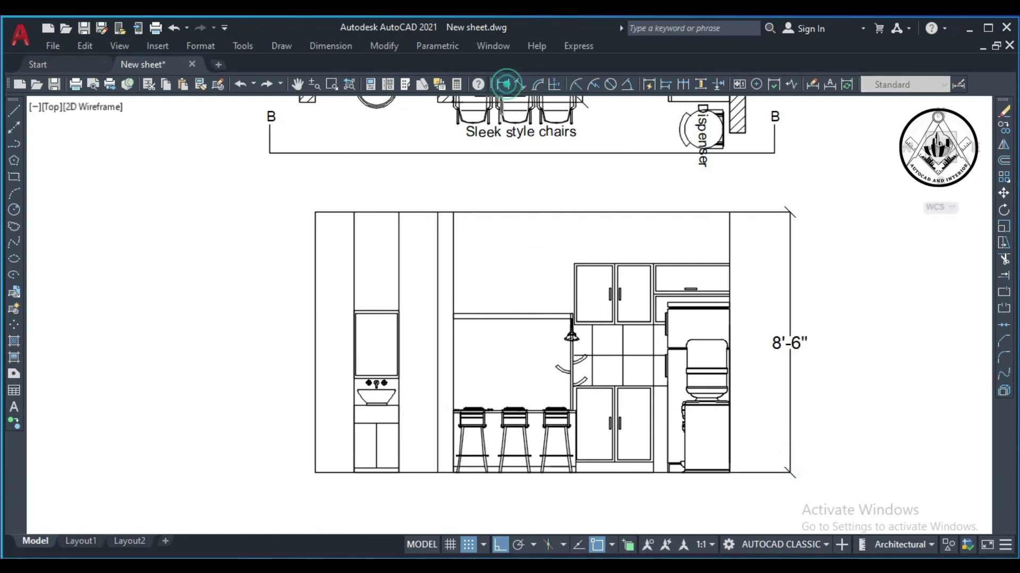
pyautogui.scroll(-2, 481, 293)
pyautogui.scroll(2, 471, 334)
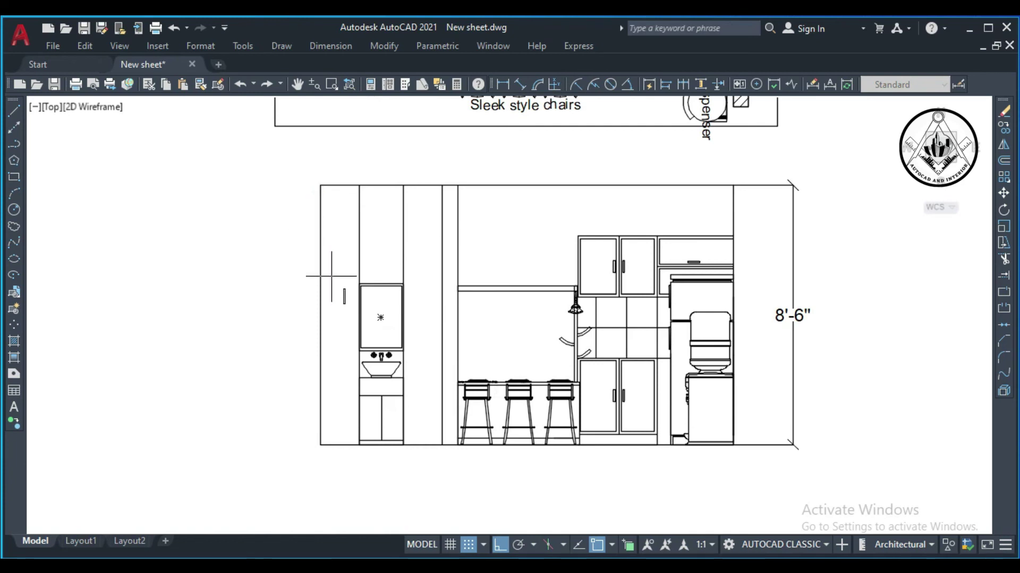
pyautogui.click(321, 185)
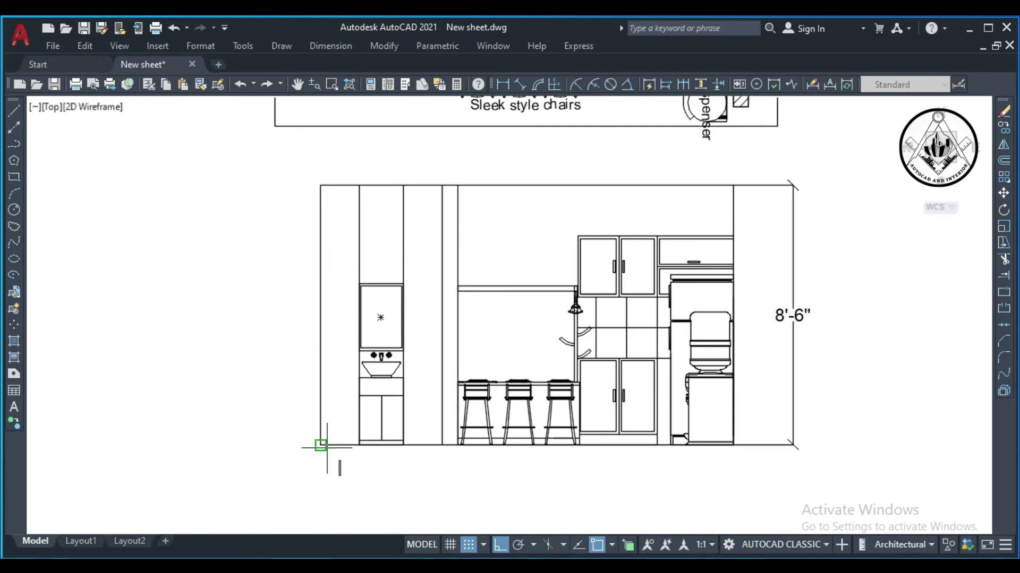
pyautogui.click(321, 445)
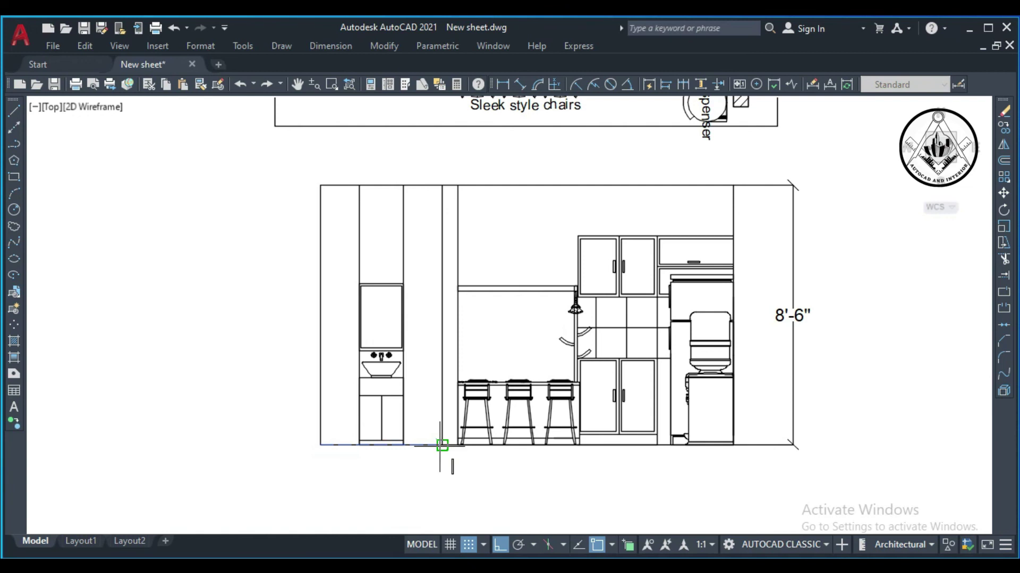
pyautogui.click(442, 445)
pyautogui.click(442, 461)
pyautogui.scroll(4, 464, 457)
pyautogui.click(445, 429)
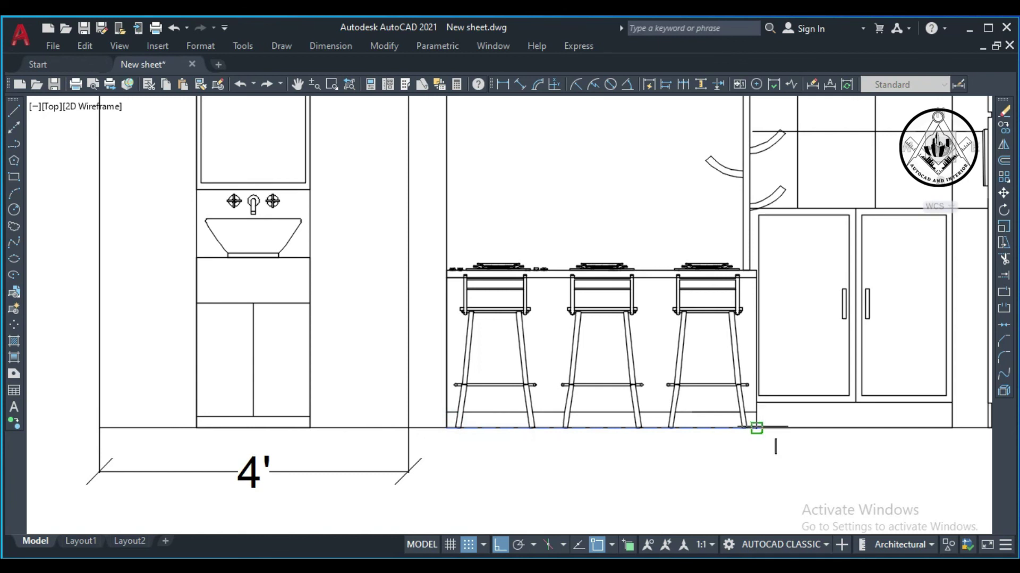
pyautogui.click(758, 428)
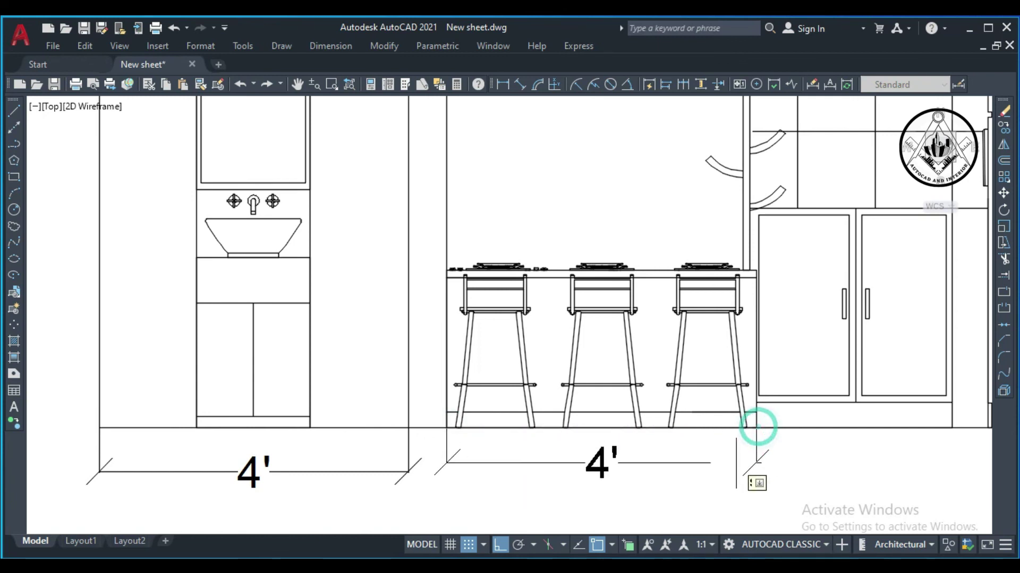
pyautogui.click(735, 464)
# Add the two 2'-6" width dimensions for the cabinet and fridge bays along the base.
pyautogui.scroll(-4, 512, 413)
pyautogui.scroll(2, 610, 429)
pyautogui.scroll(2, 611, 429)
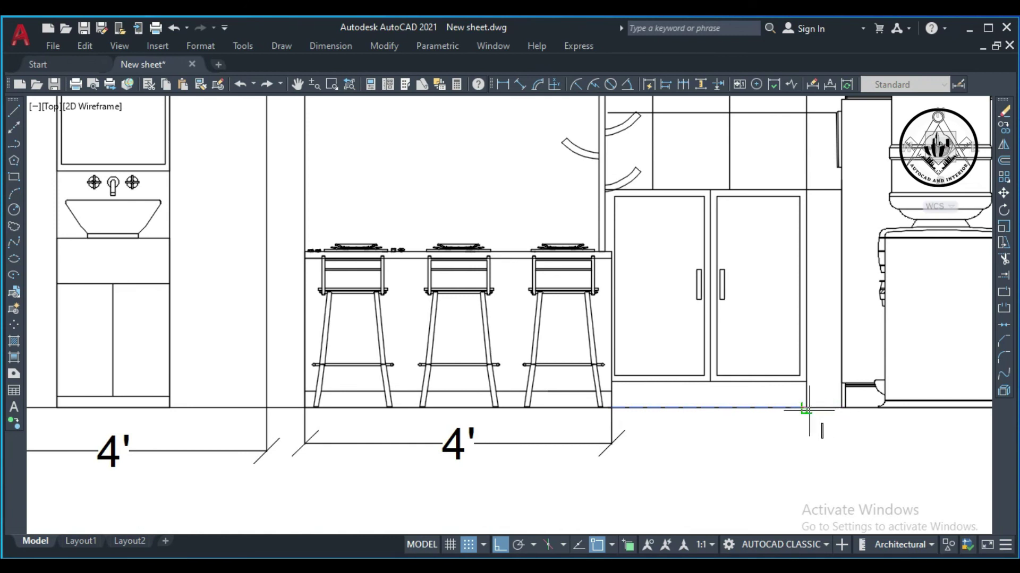
pyautogui.scroll(-2, 793, 423)
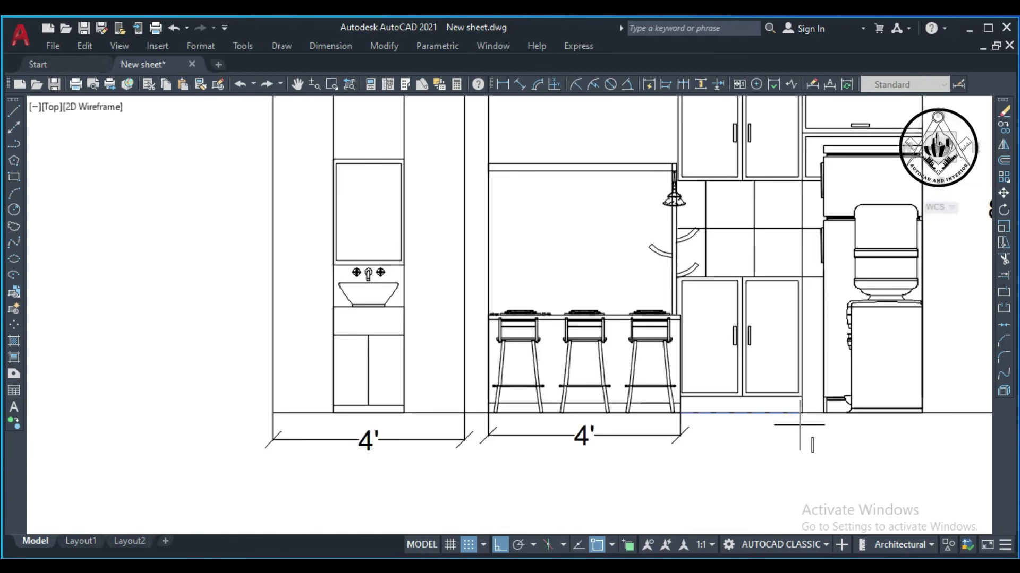
pyautogui.scroll(2, 800, 425)
pyautogui.click(802, 408)
pyautogui.click(811, 444)
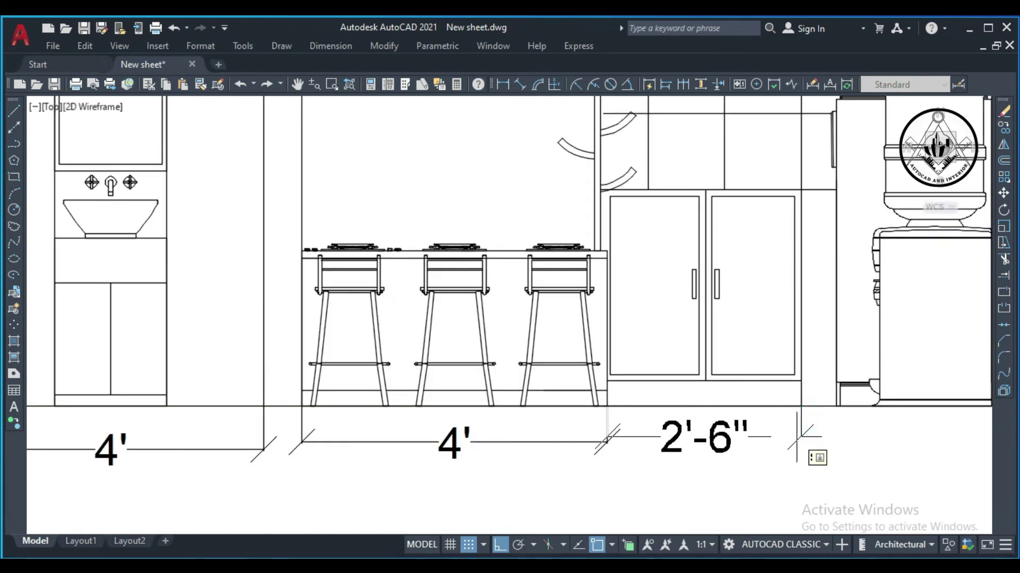
pyautogui.scroll(-2, 508, 381)
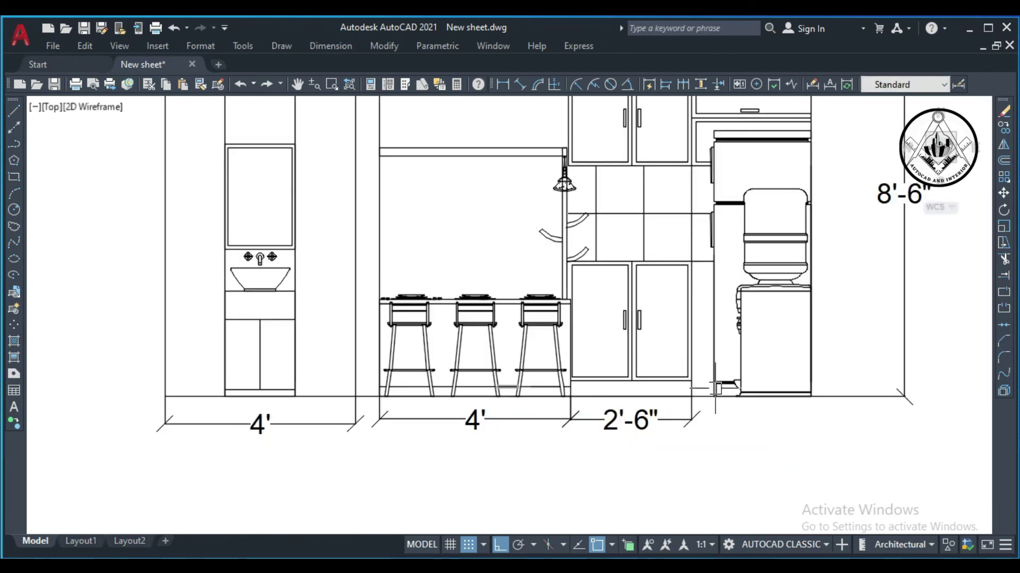
pyautogui.scroll(4, 716, 388)
pyautogui.click(648, 413)
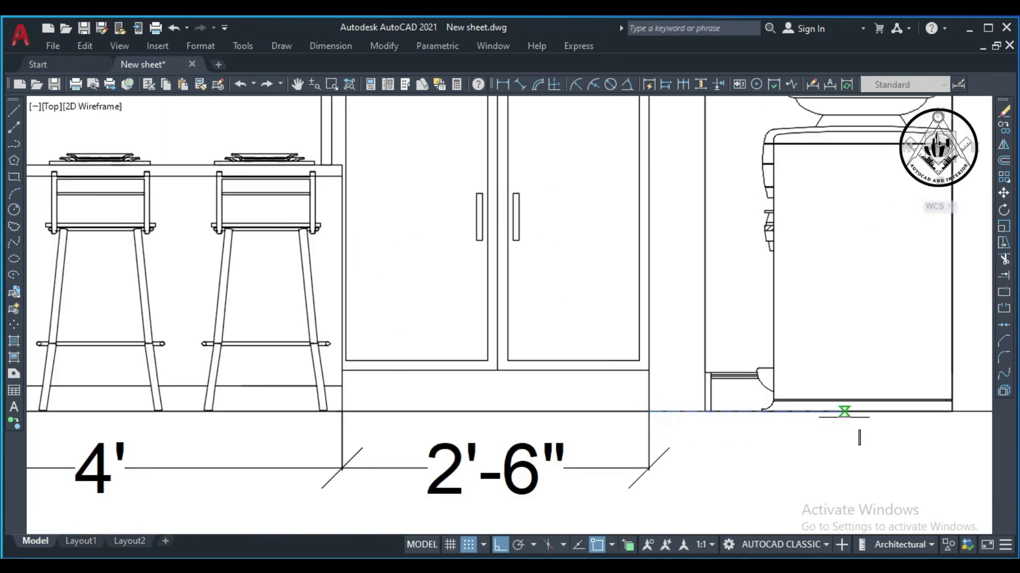
pyautogui.click(952, 412)
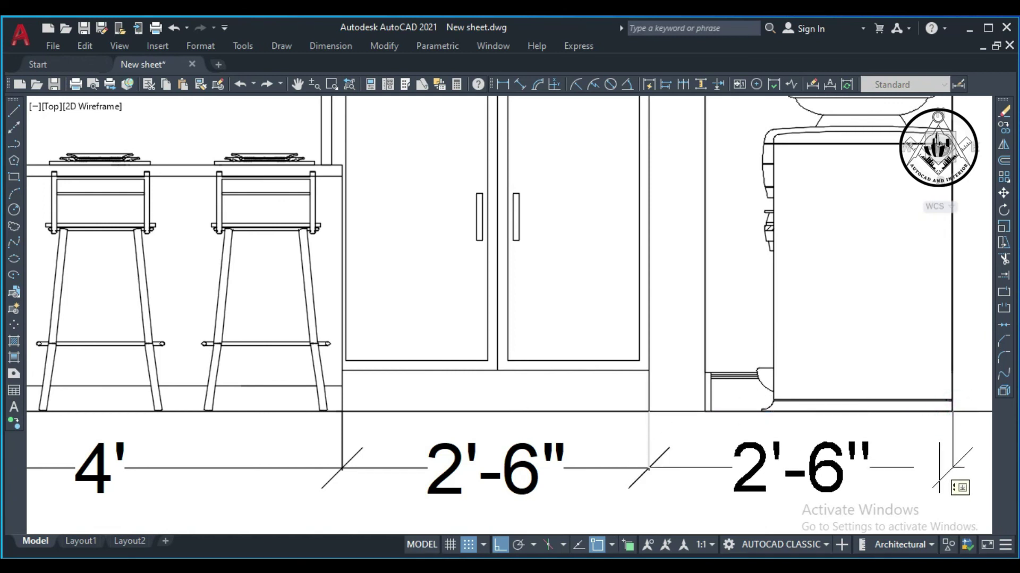
pyautogui.click(939, 467)
pyautogui.scroll(-5, 738, 385)
pyautogui.scroll(-2, 774, 368)
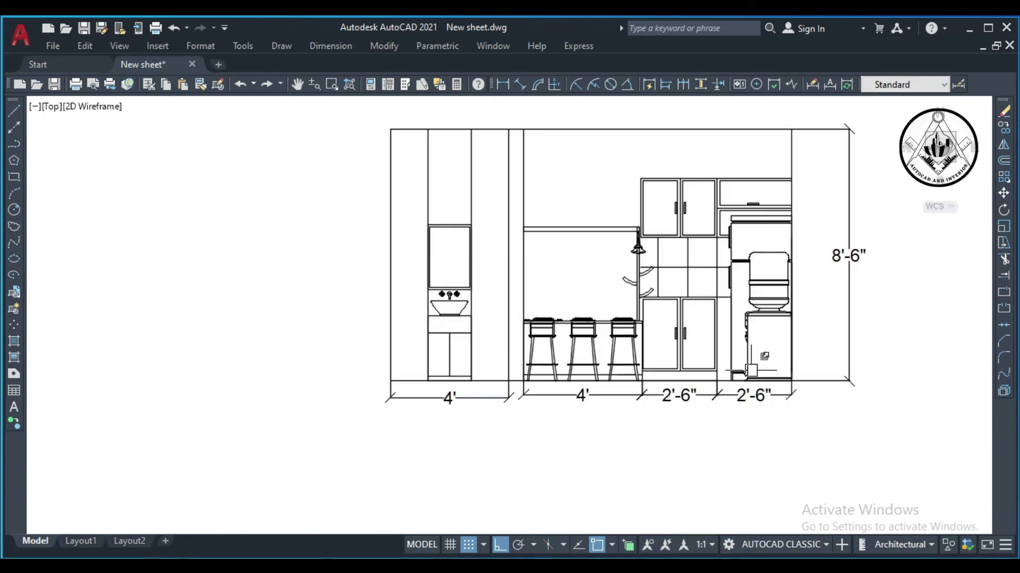
pyautogui.scroll(2, 640, 155)
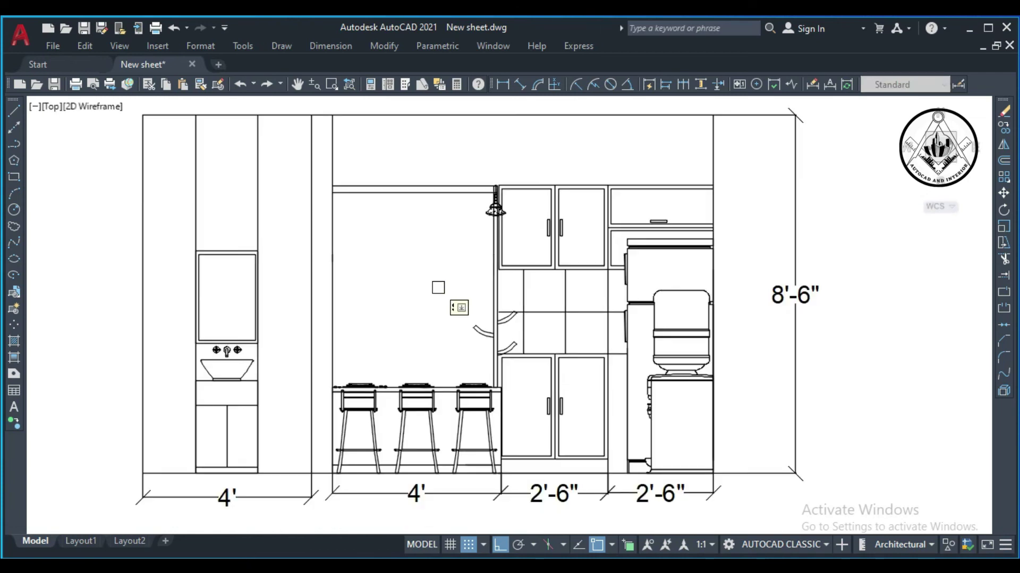
pyautogui.scroll(-2, 438, 287)
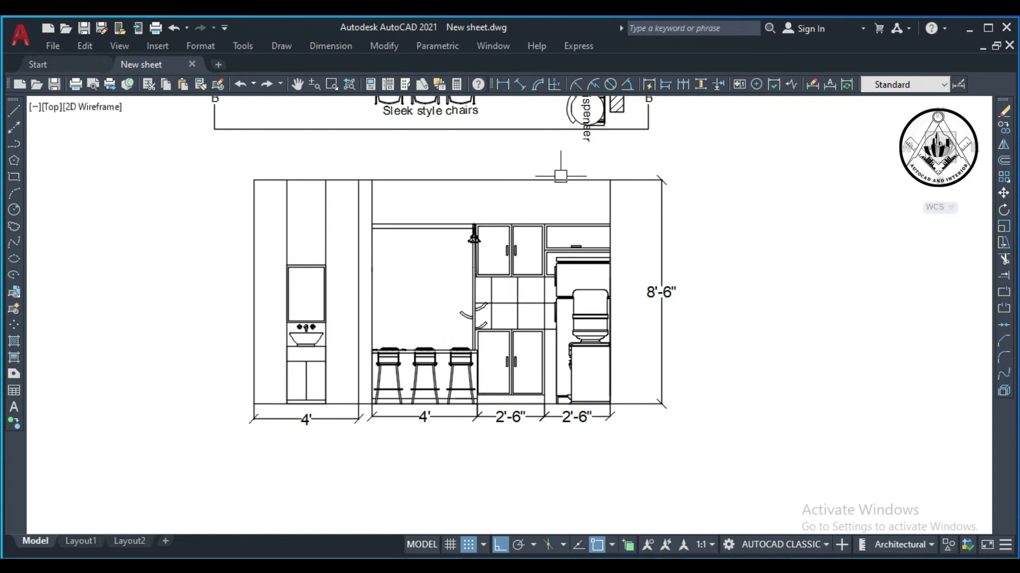
# Dimension the fridge and dispenser bay height as 6'-10", placed to the right of the dispenser.
pyautogui.scroll(2, 611, 226)
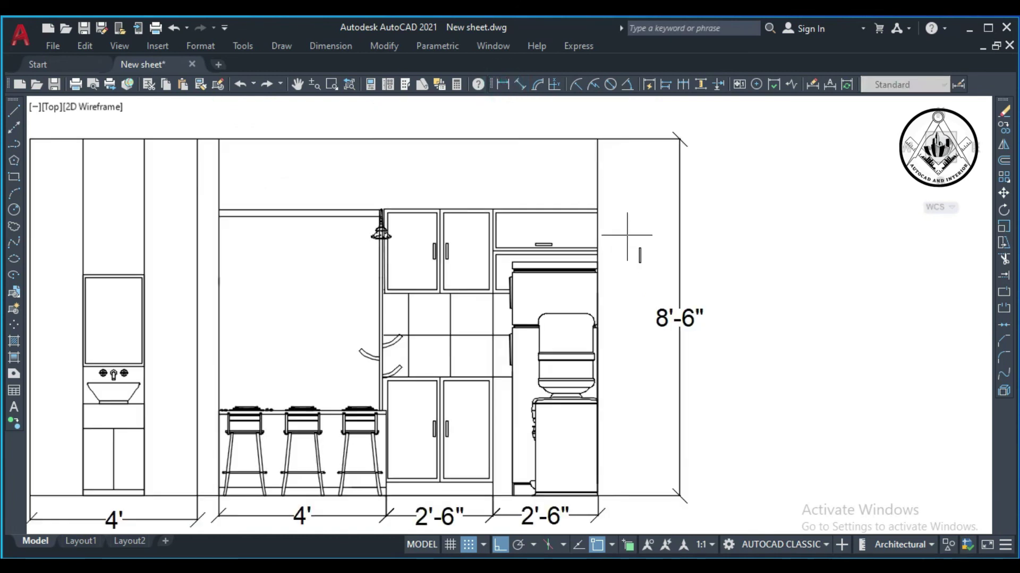
pyautogui.scroll(2, 596, 212)
pyautogui.scroll(-4, 599, 289)
pyautogui.scroll(-2, 599, 284)
pyautogui.scroll(4, 597, 273)
pyautogui.scroll(2, 597, 273)
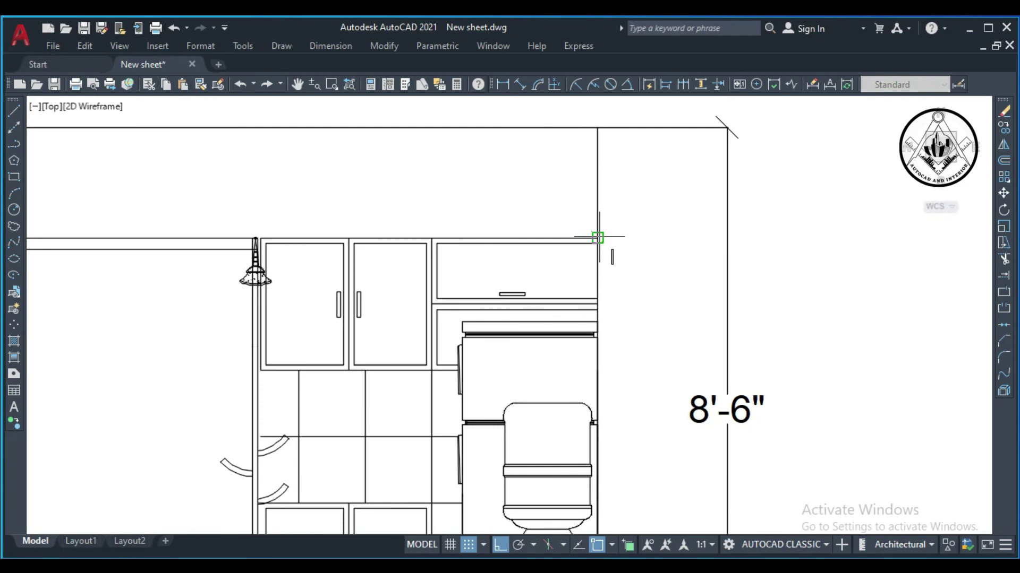
pyautogui.scroll(-3, 598, 237)
pyautogui.scroll(4, 598, 419)
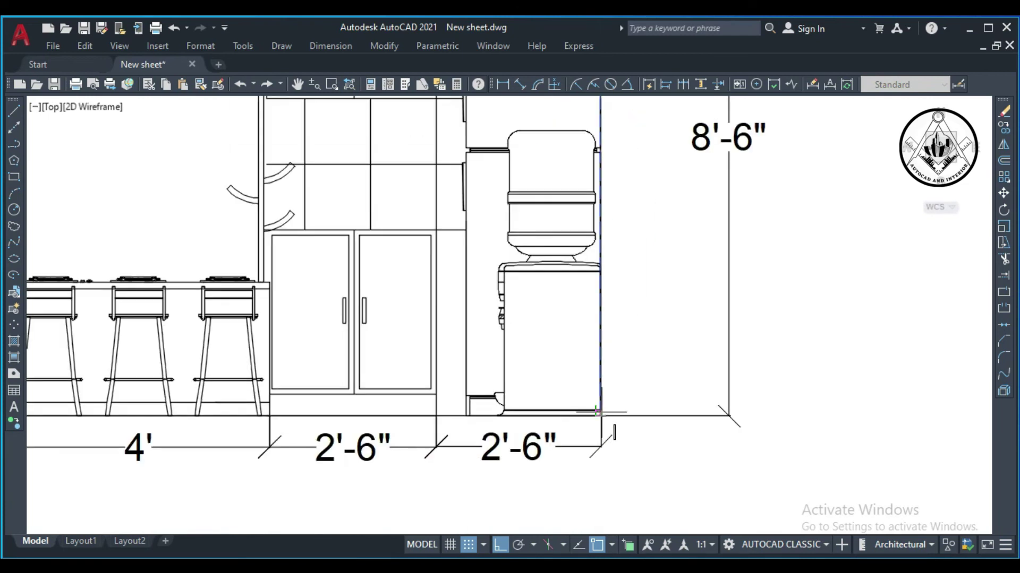
pyautogui.click(600, 418)
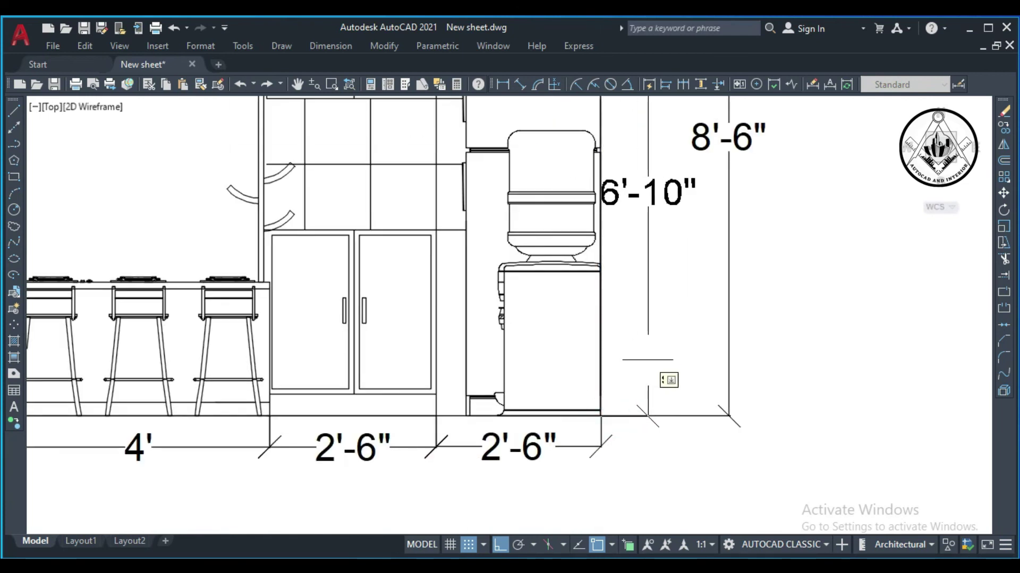
pyautogui.click(661, 384)
pyautogui.scroll(-4, 635, 393)
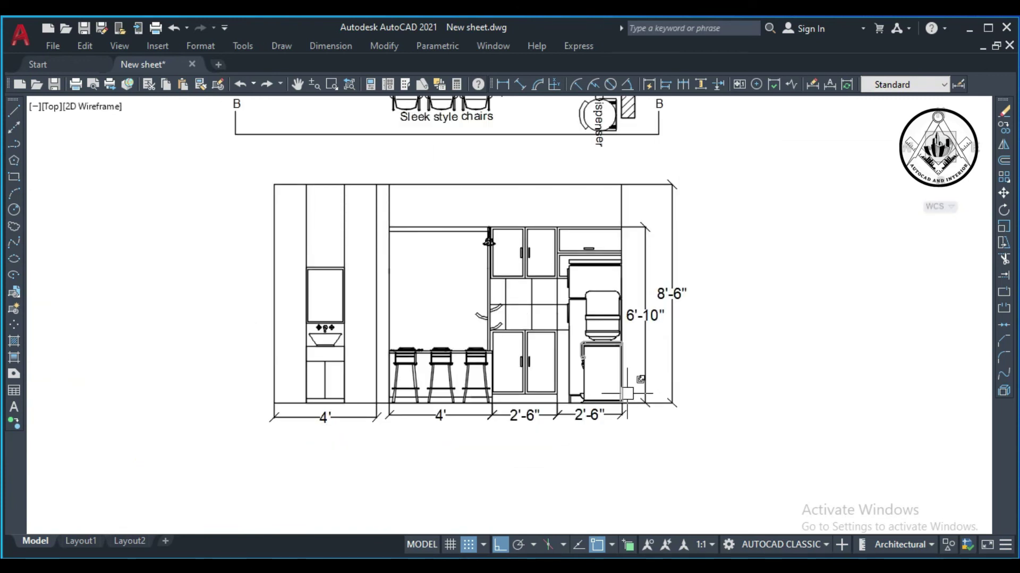
pyautogui.scroll(2, 629, 393)
pyautogui.scroll(-2, 630, 393)
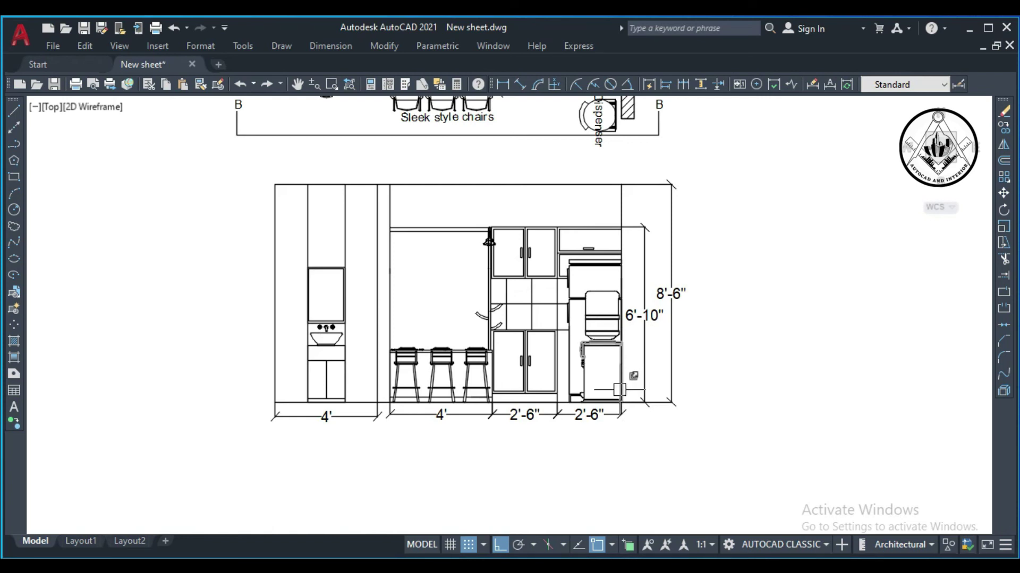
pyautogui.scroll(-3, 597, 455)
# Zoom and pan to review the front elevation, floor plan and labelled side elevation together.
pyautogui.scroll(-2, 609, 455)
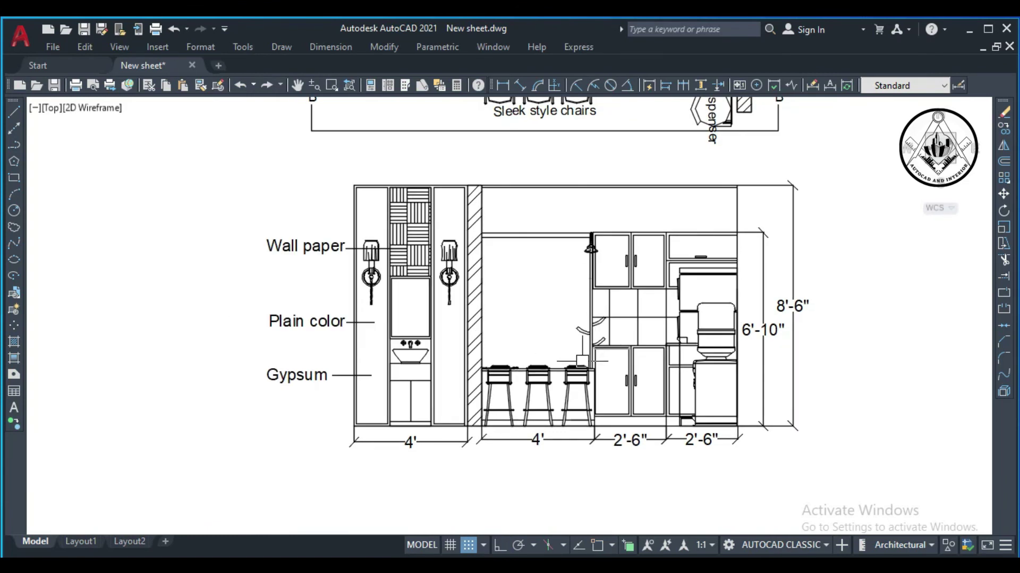
pyautogui.scroll(-2, 582, 361)
pyautogui.scroll(-2, 615, 322)
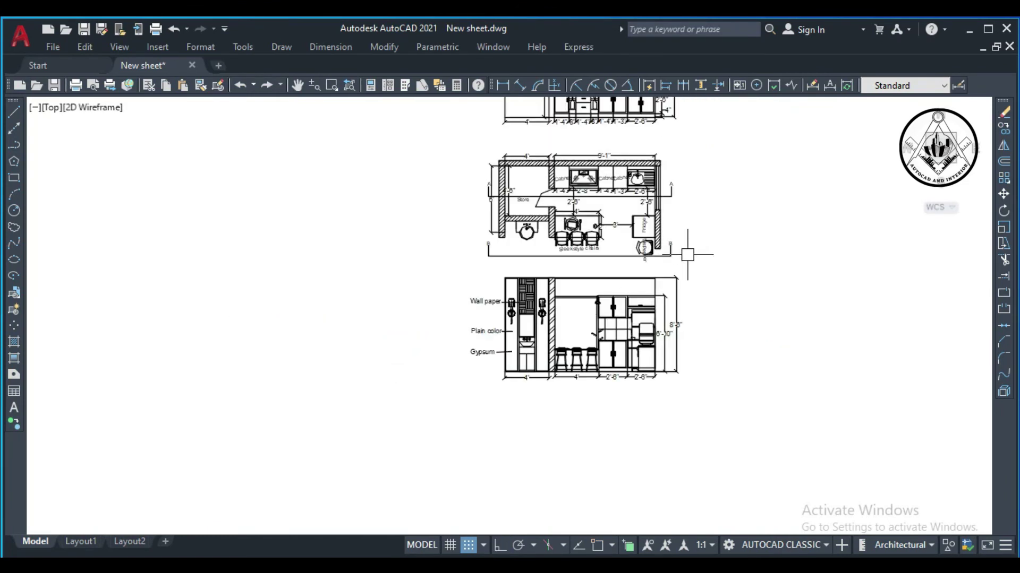
pyautogui.moveTo(687, 255); pyautogui.dragTo(615, 349, button='middle')
pyautogui.scroll(3, 523, 282)
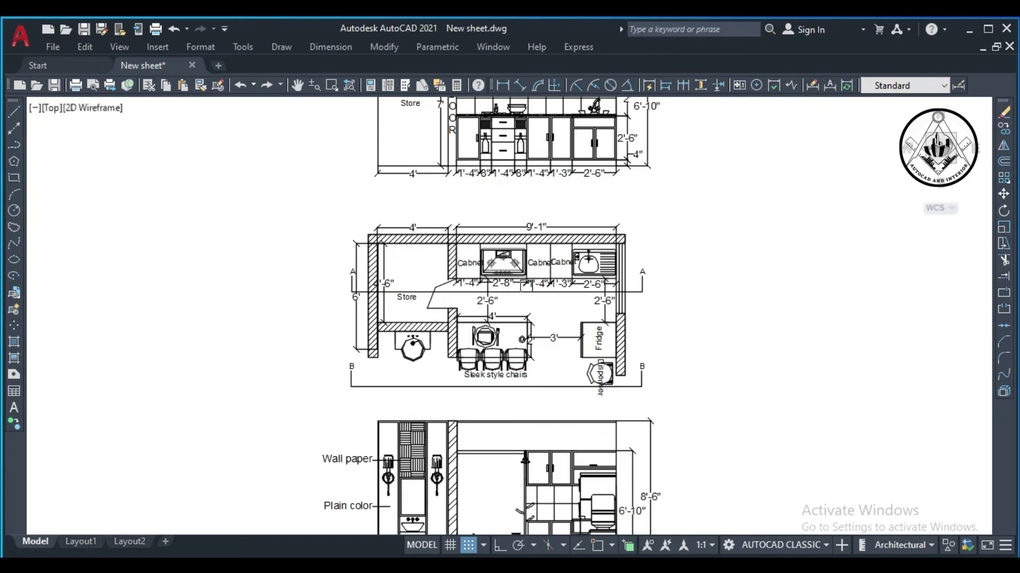
pyautogui.scroll(-2, 529, 302)
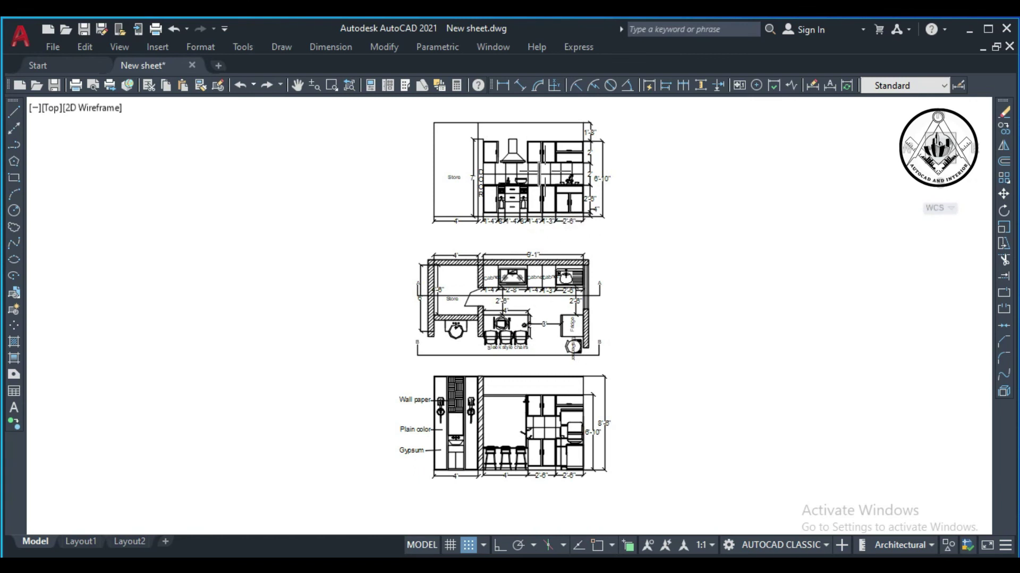
pyautogui.moveTo(576, 260); pyautogui.dragTo(595, 312, button='middle')
pyautogui.scroll(5, 565, 209)
pyautogui.scroll(-2, 581, 264)
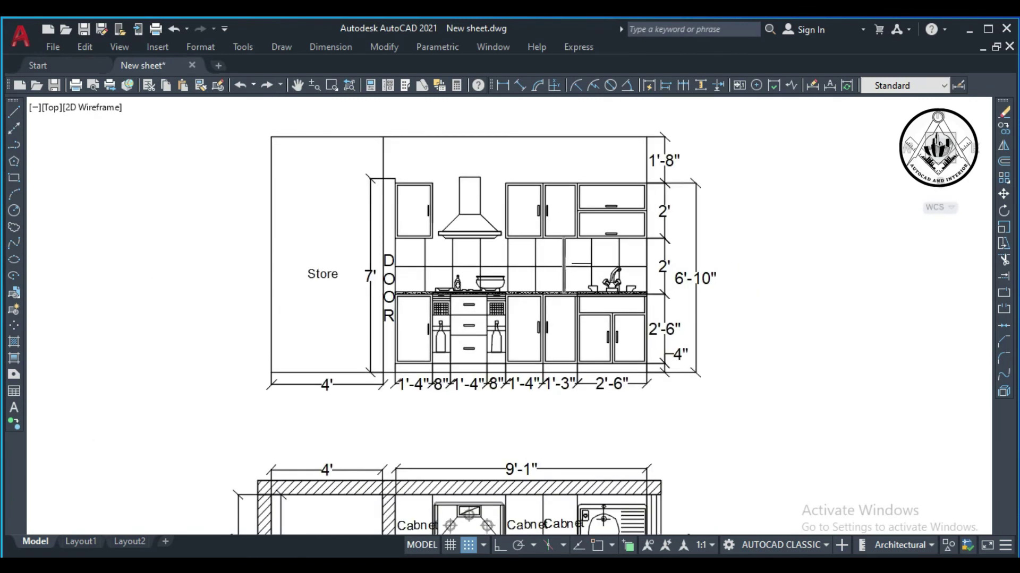
pyautogui.scroll(2, 551, 187)
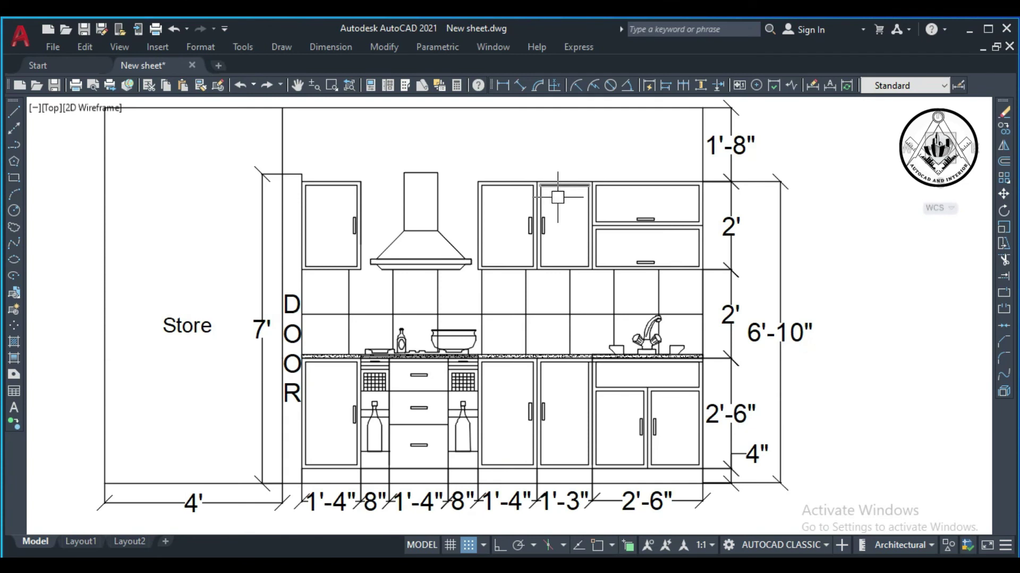
pyautogui.scroll(-5, 647, 221)
pyautogui.scroll(-3, 650, 227)
pyautogui.scroll(2, 643, 308)
pyautogui.scroll(1, 594, 332)
pyautogui.scroll(4, 628, 328)
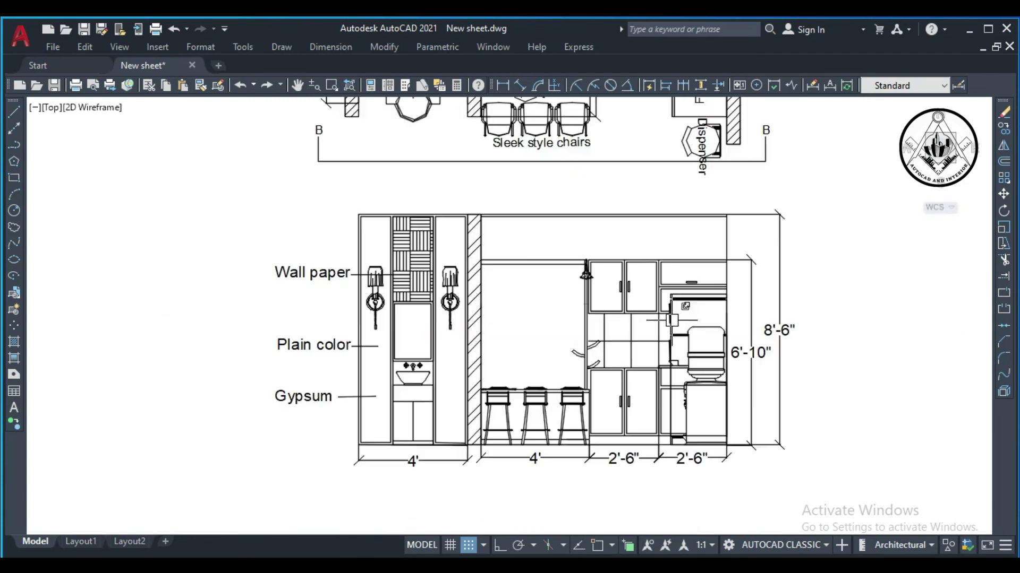
pyautogui.scroll(2, 648, 278)
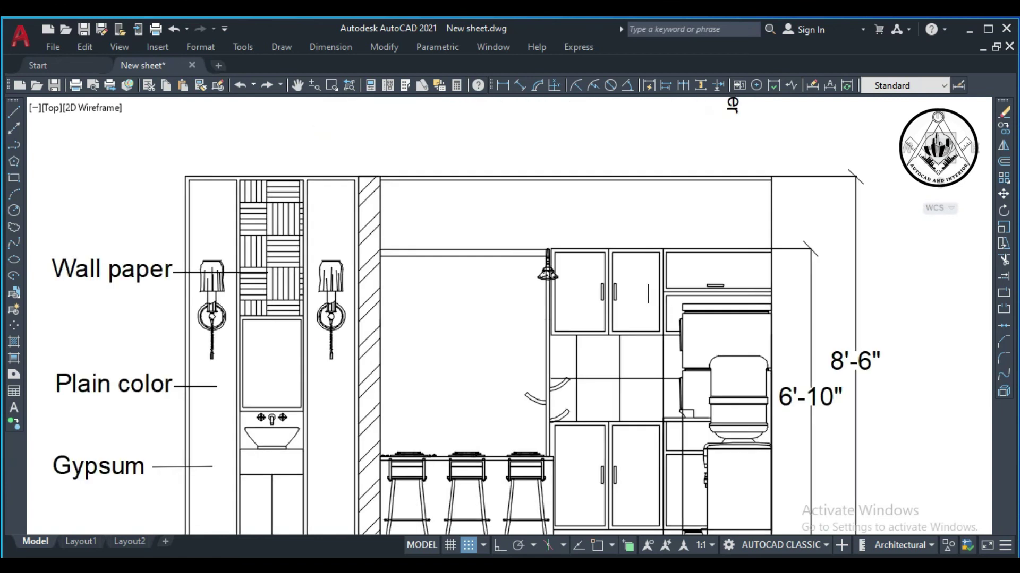
pyautogui.scroll(-2, 649, 278)
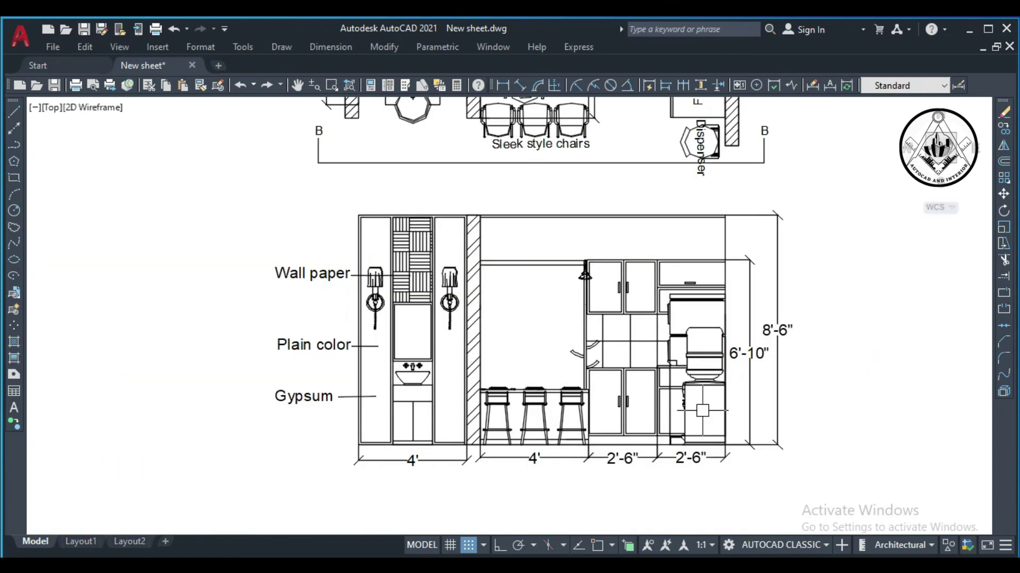